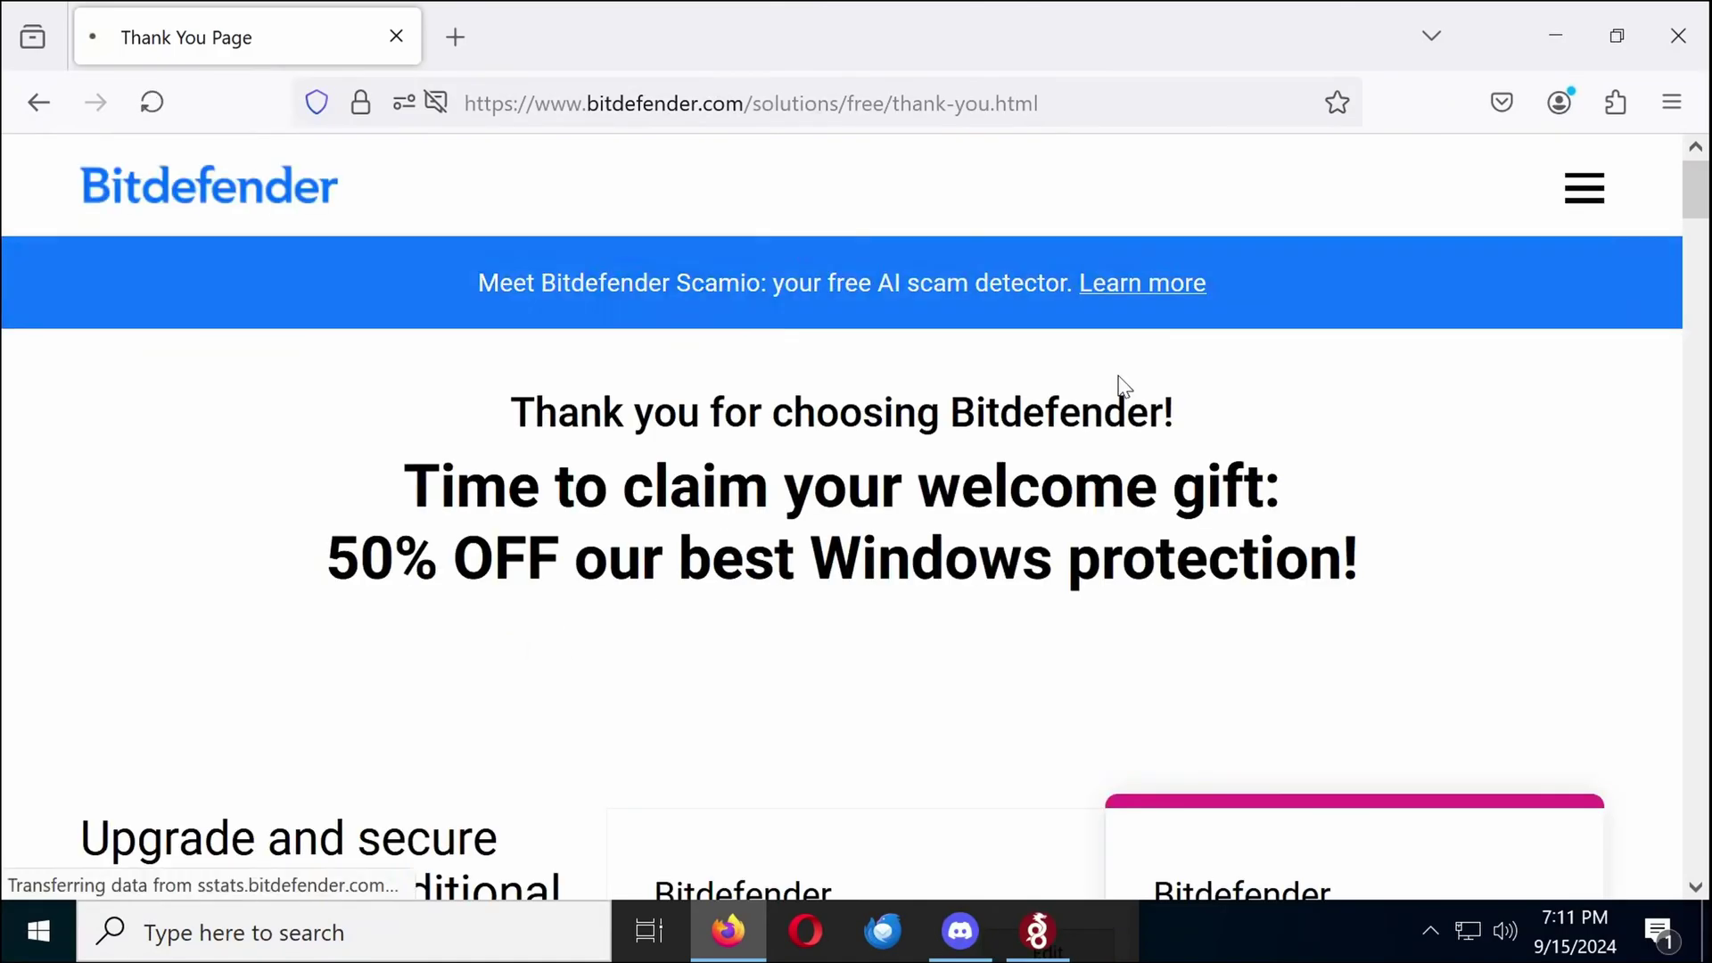
Launch bitdefender_avfree.exe from Firefox's downloads and approve the User Account Control prompt
scroll(1116, 386, "down", 6)
left_click(1103, 207)
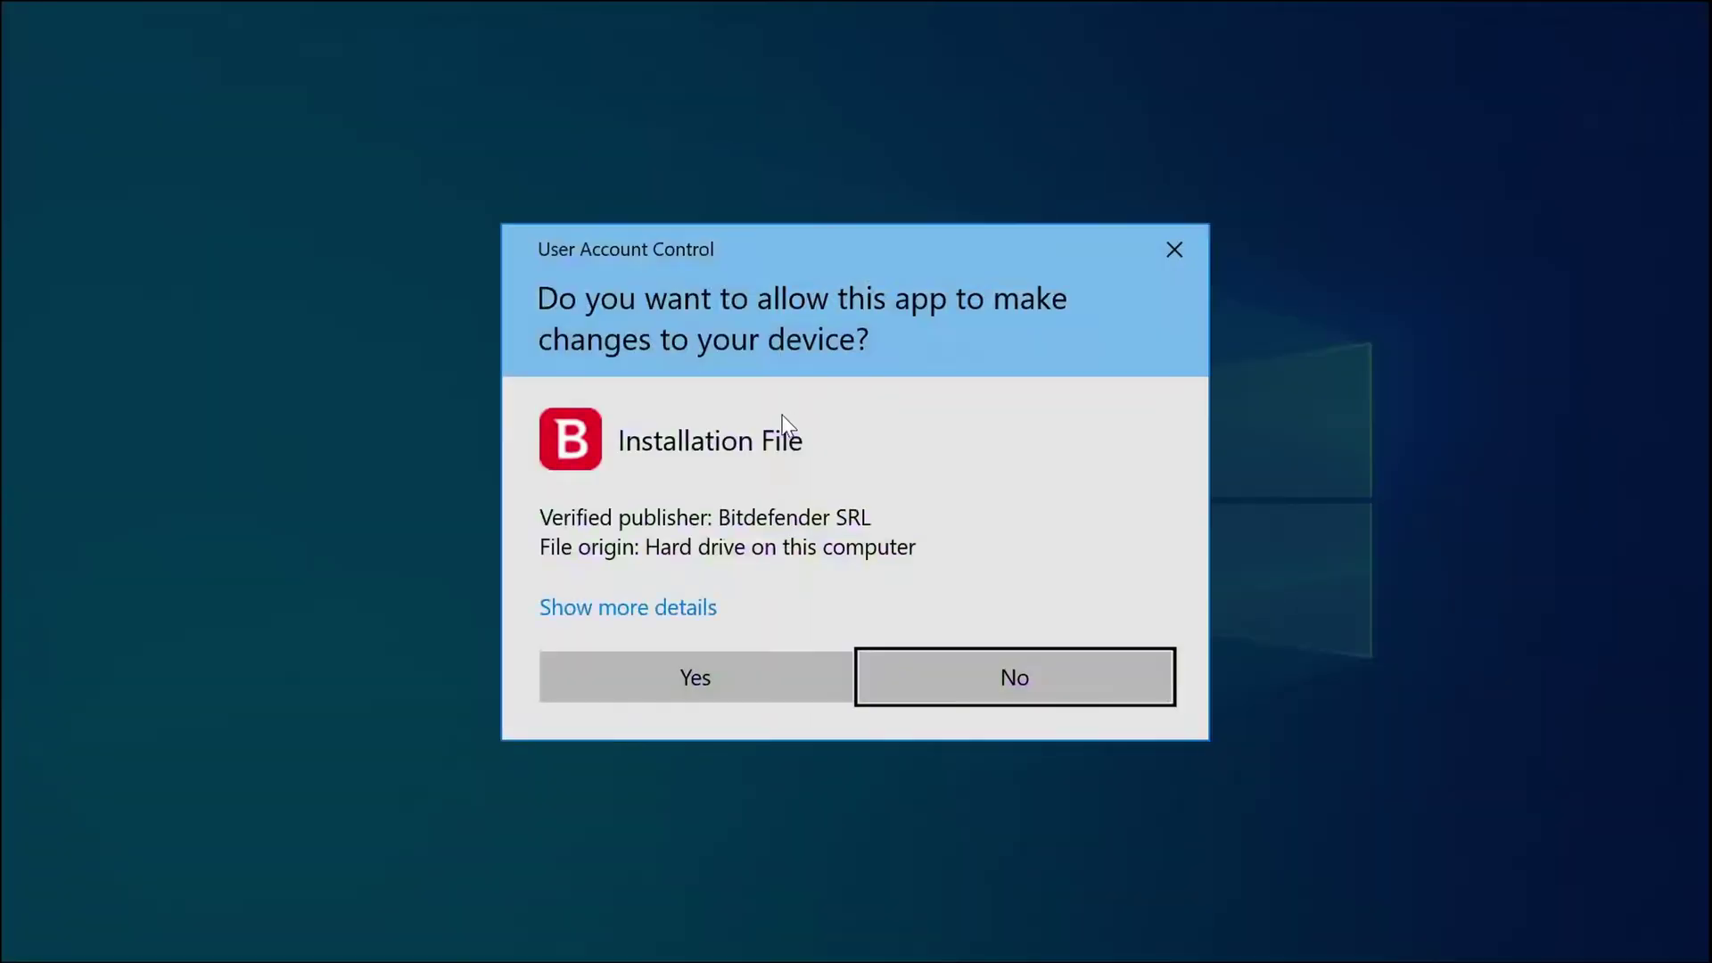
left_click(719, 670)
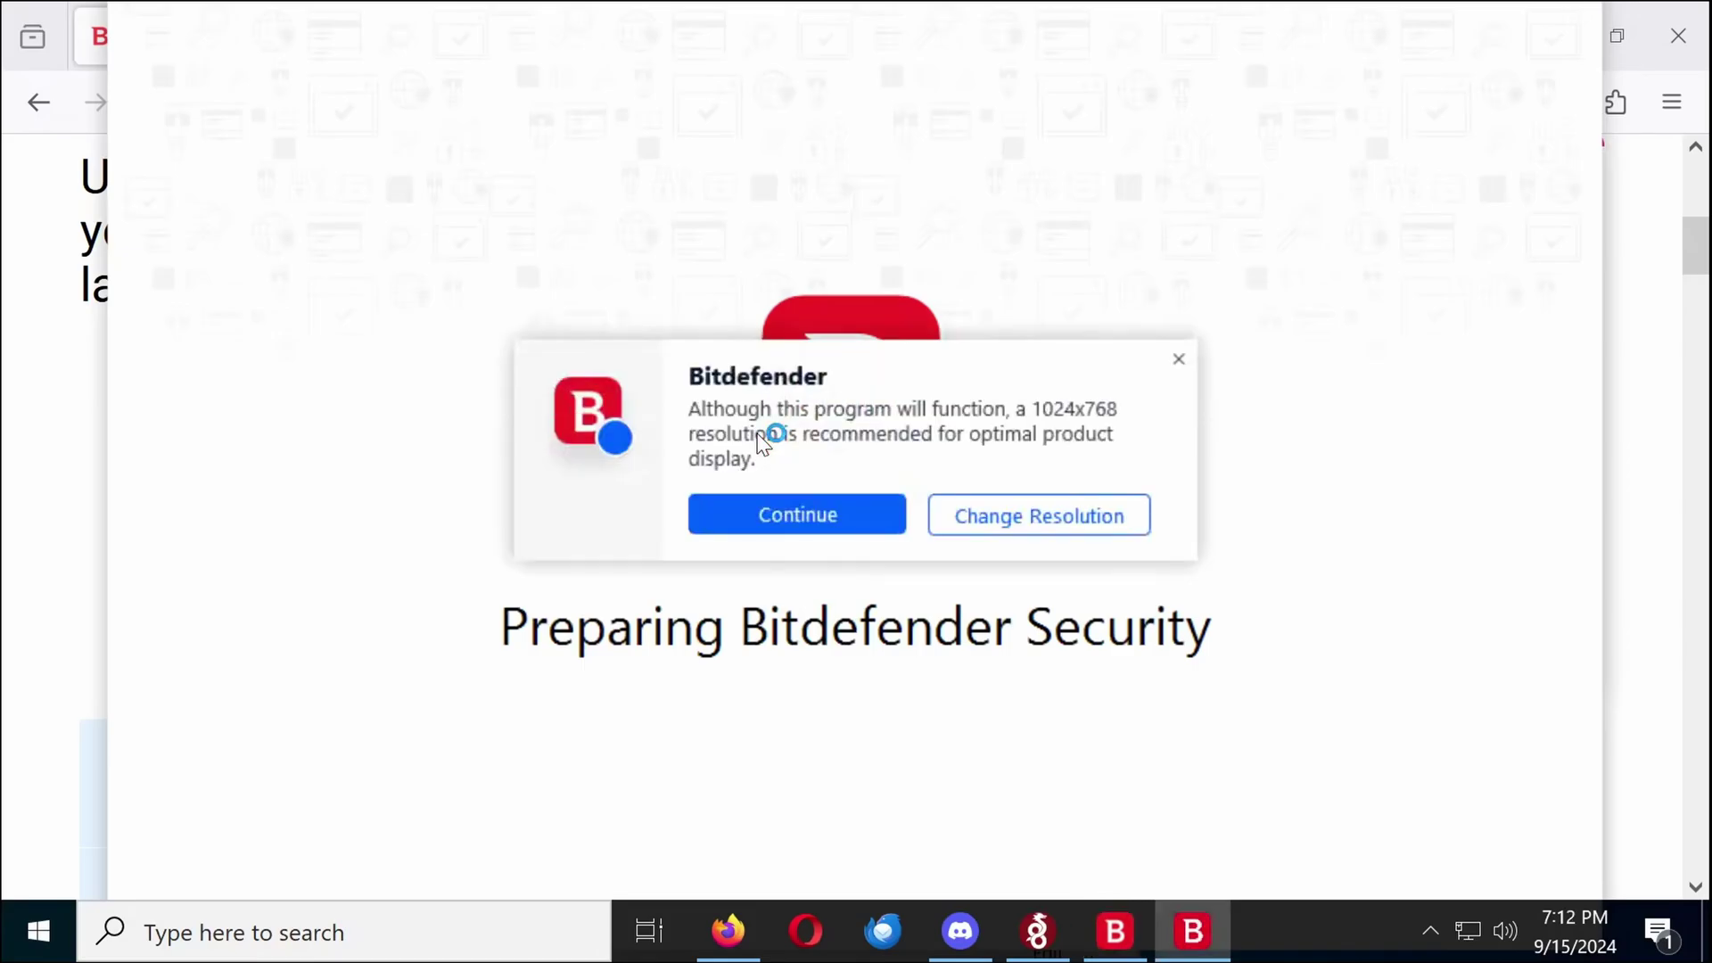
Change the Windows display scale from 175% to 125%, then continue past Bitdefender's resolution warning
key("super+i")
left_click(460, 370)
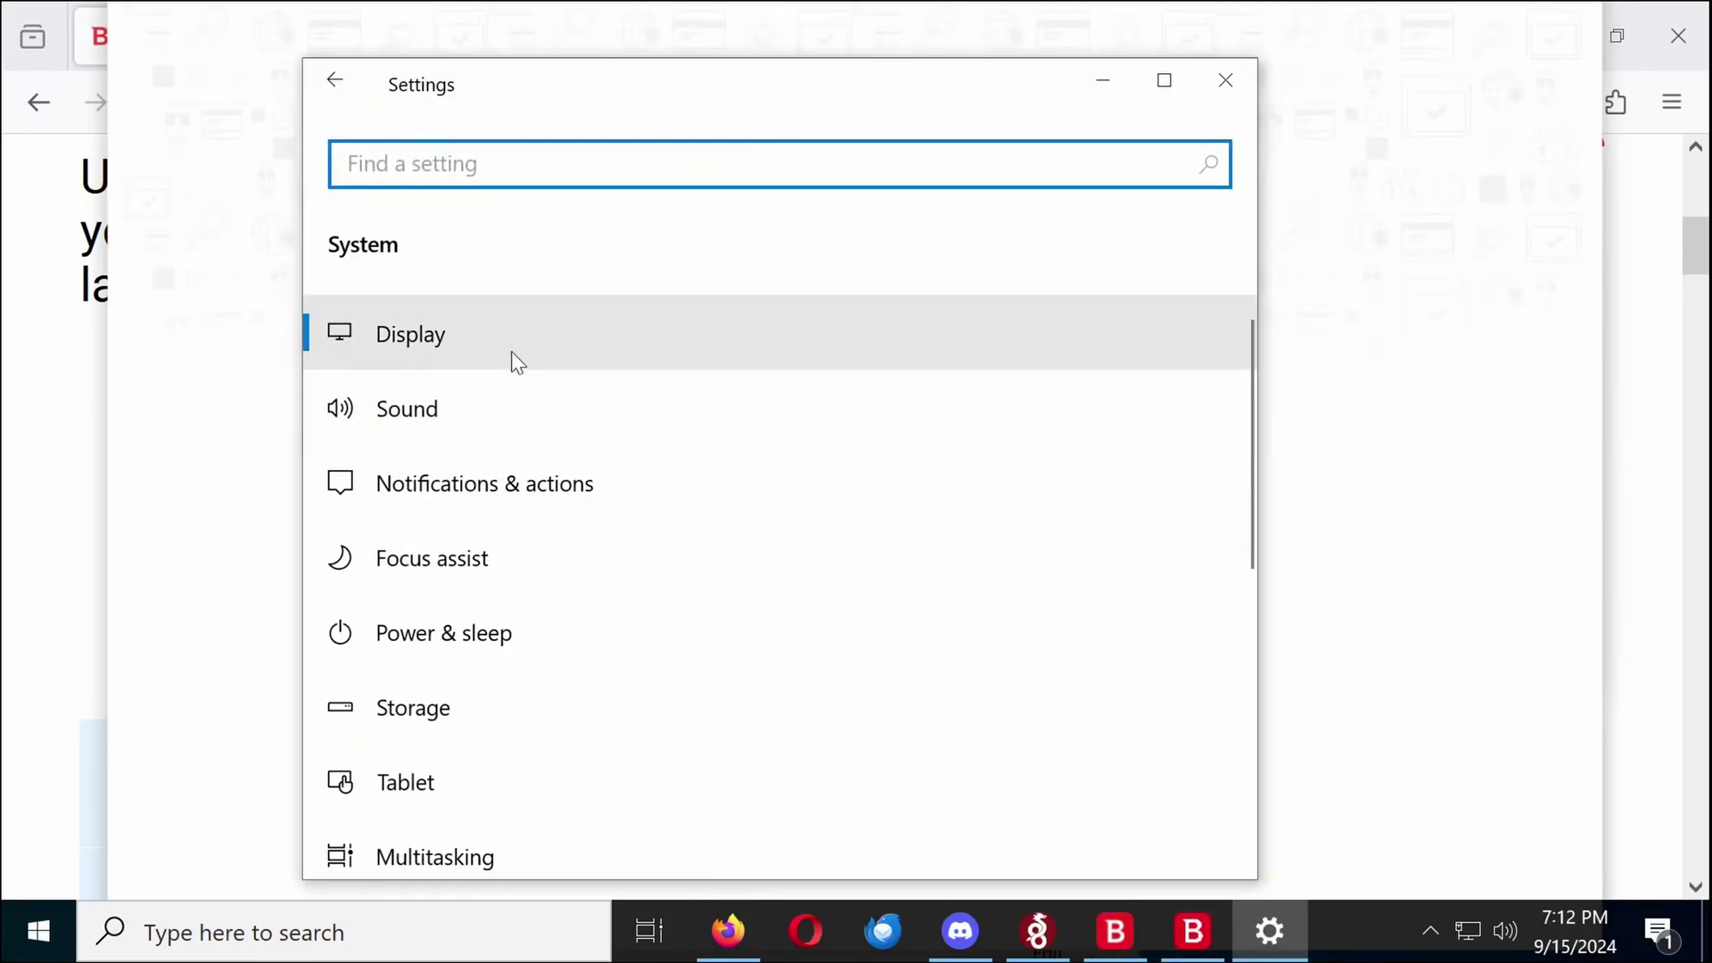
left_click(515, 348)
scroll(588, 419, "down", 3)
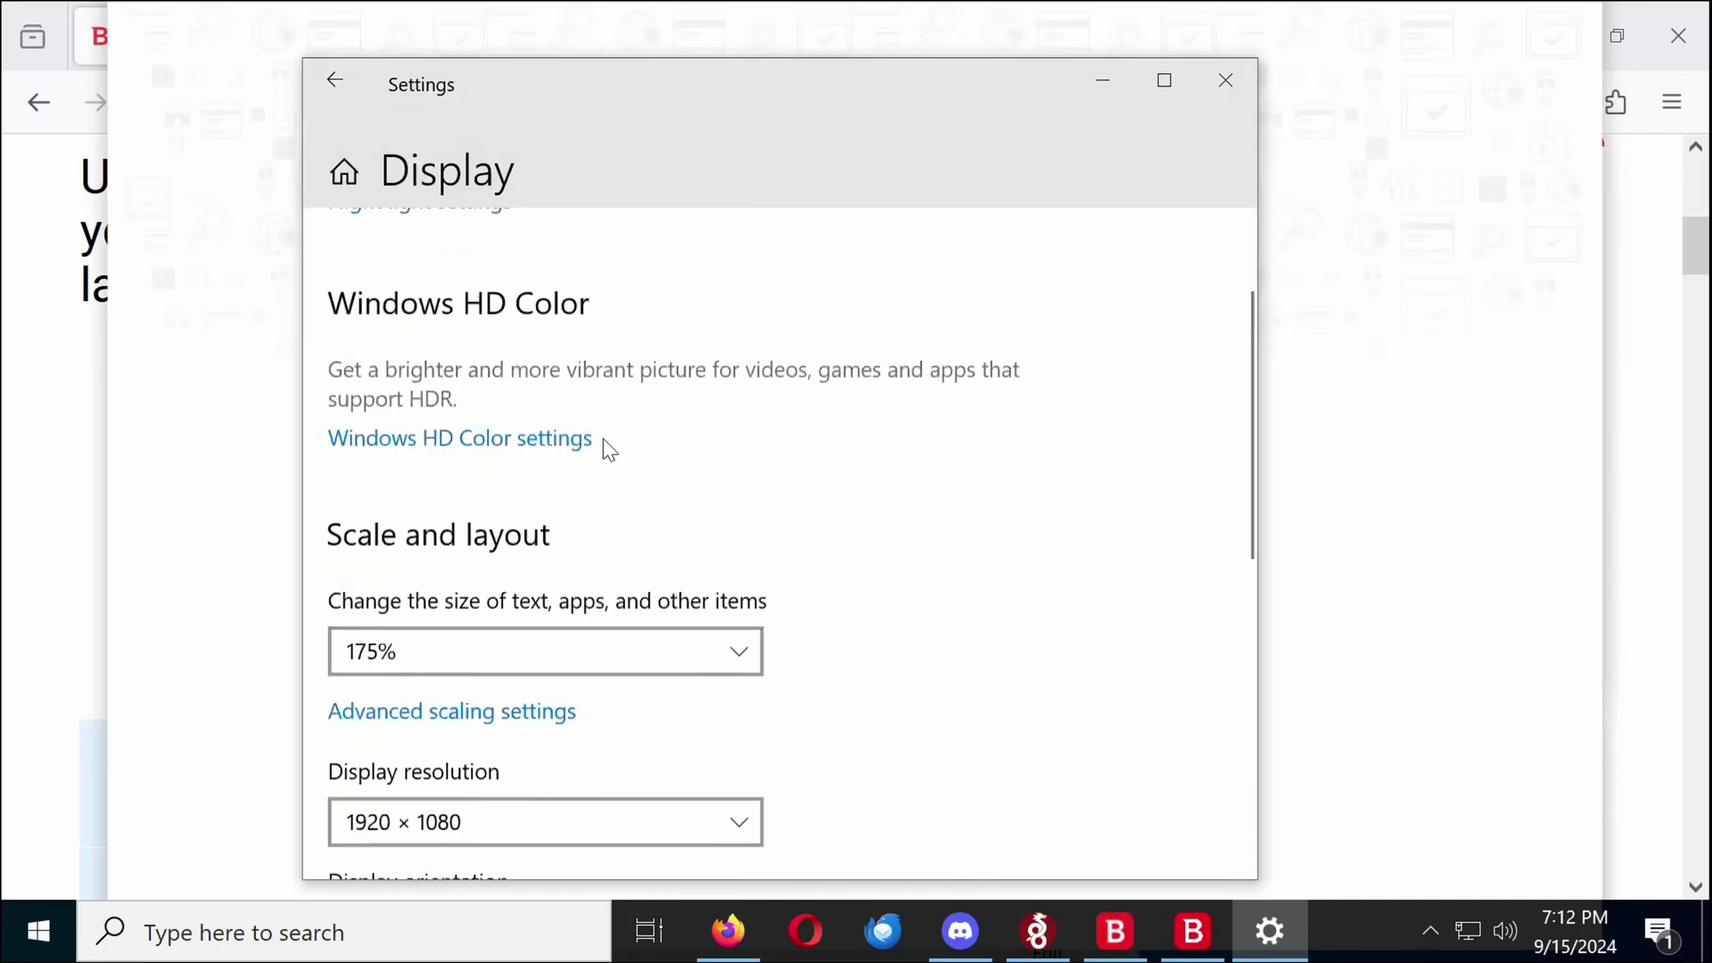
left_click(609, 624)
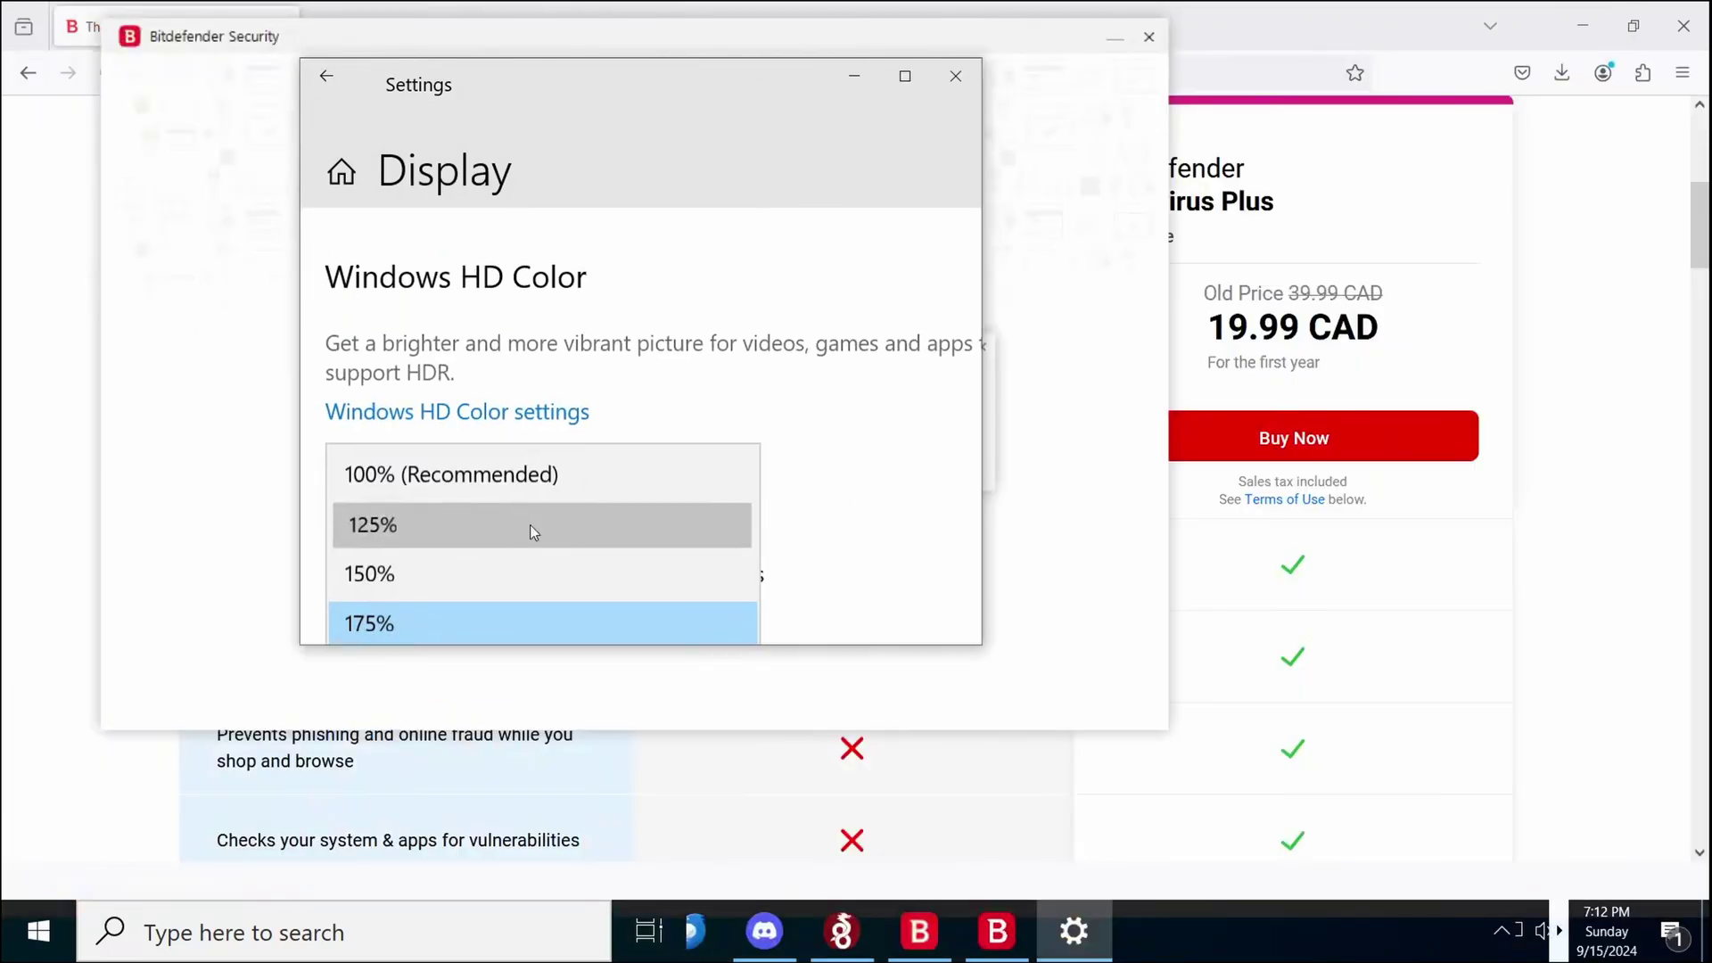
left_click(531, 531)
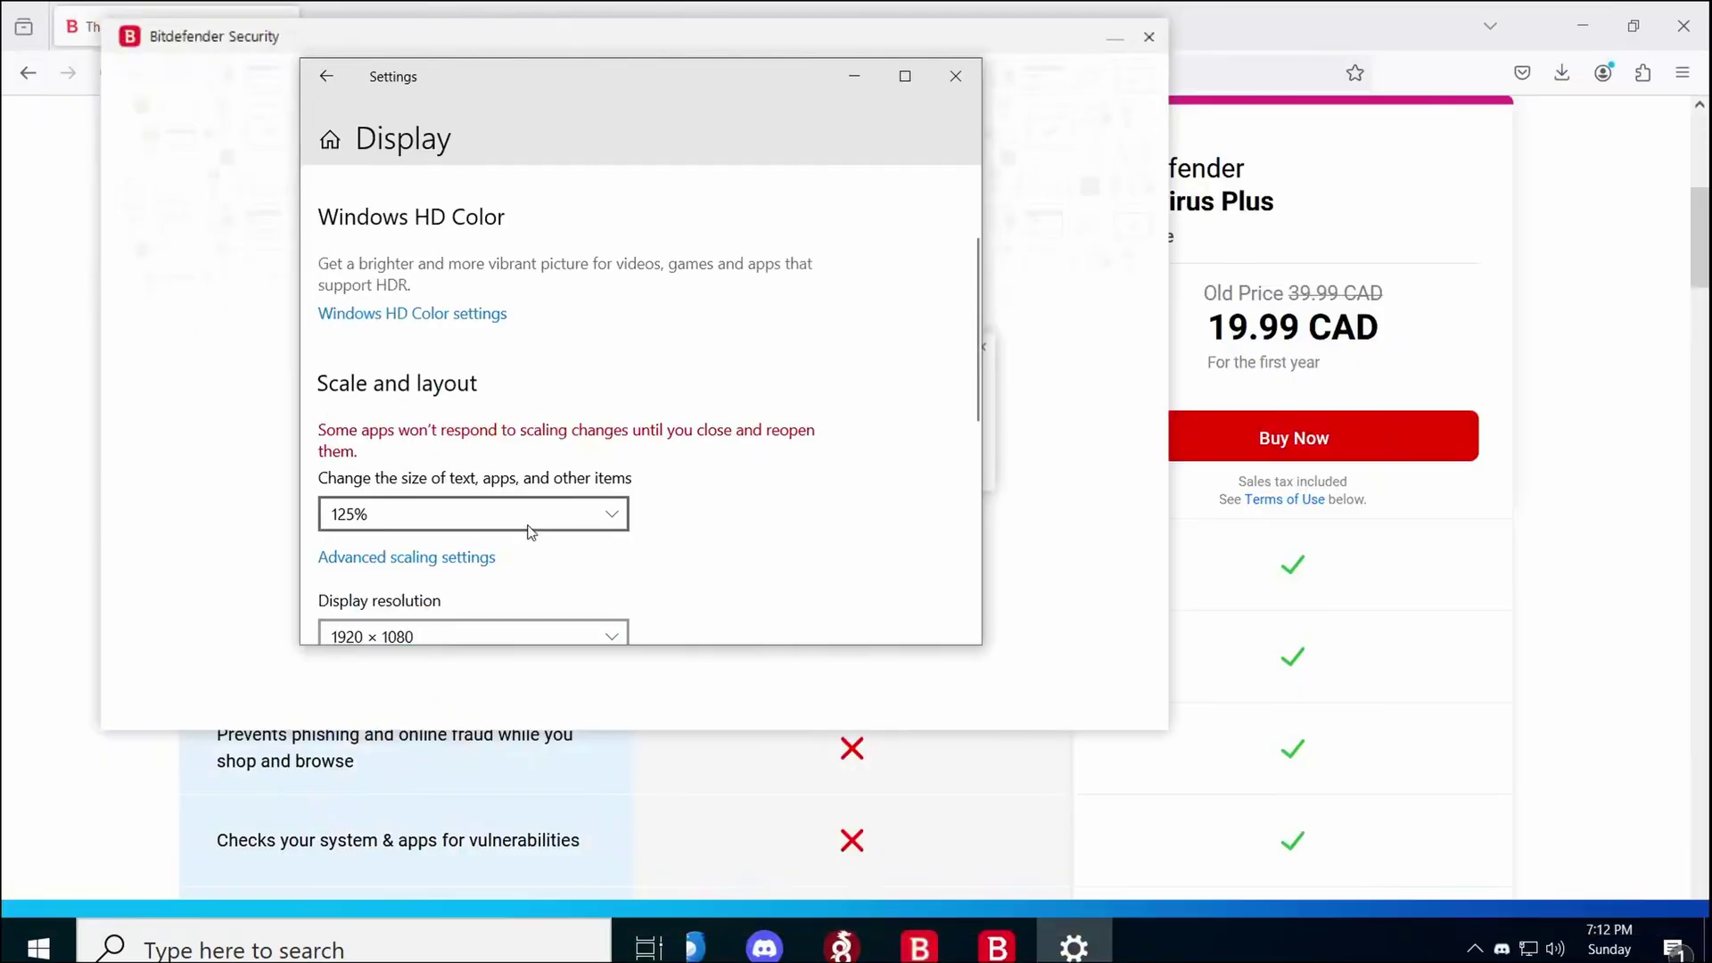
left_click(955, 76)
left_click(763, 464)
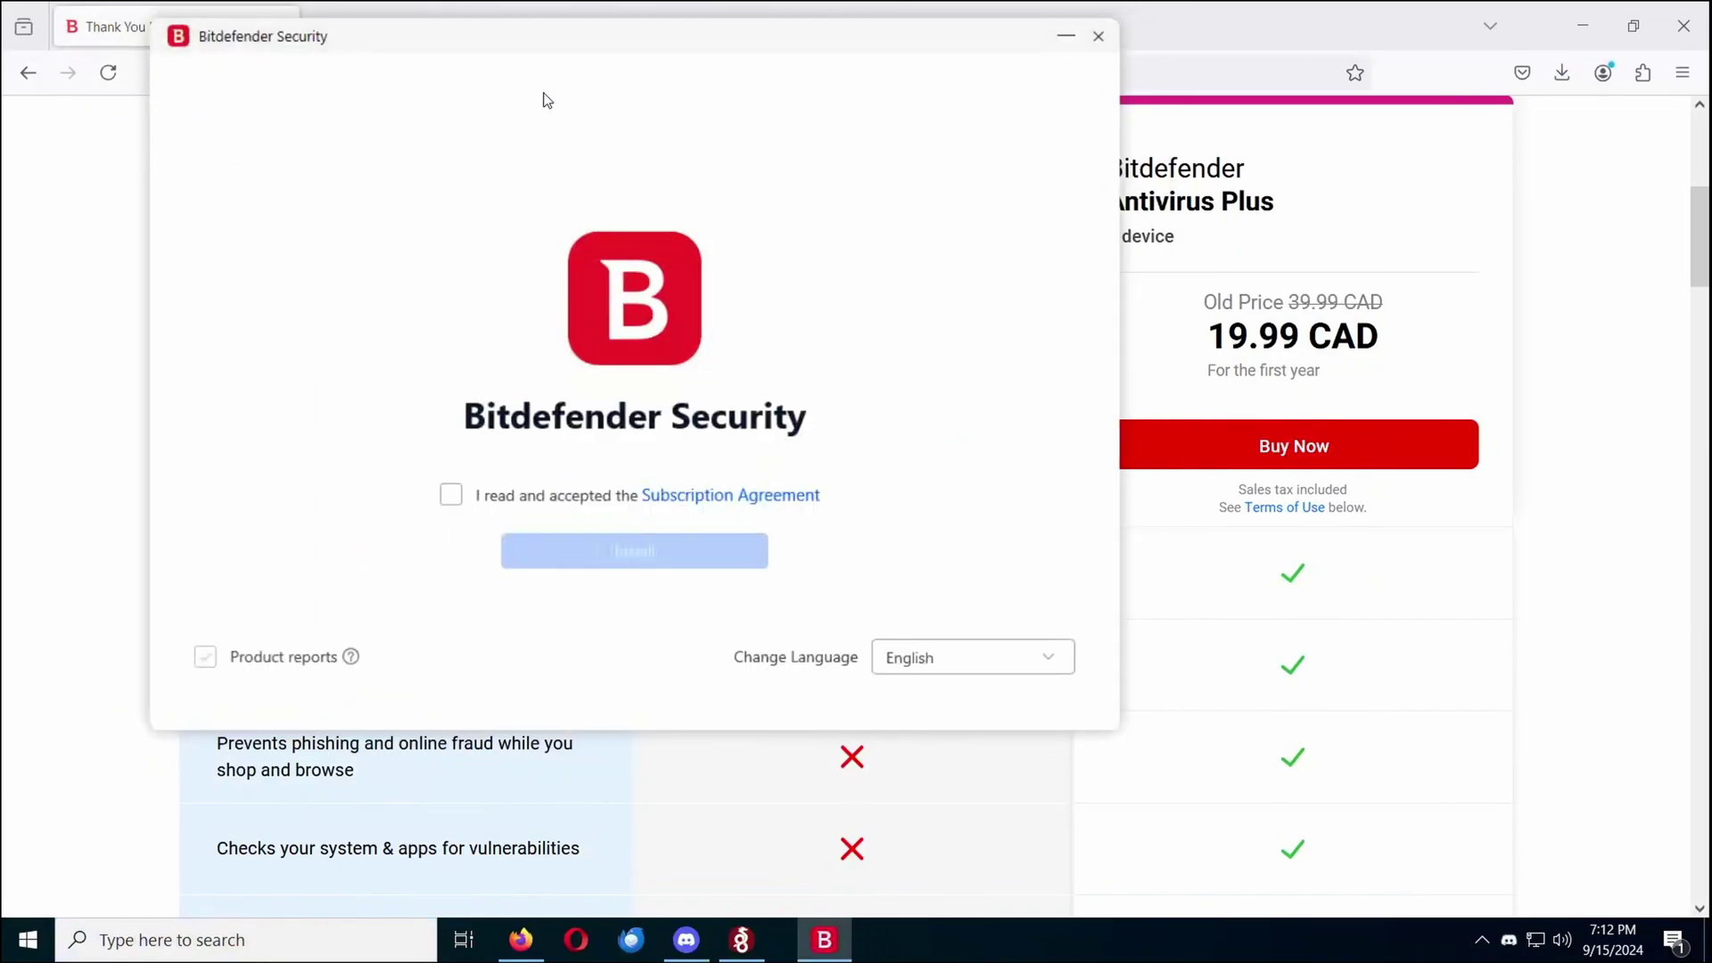
Accept the Bitdefender subscription agreement and scroll through the 'fortnite skin swaper' YouTube results
left_click(575, 497)
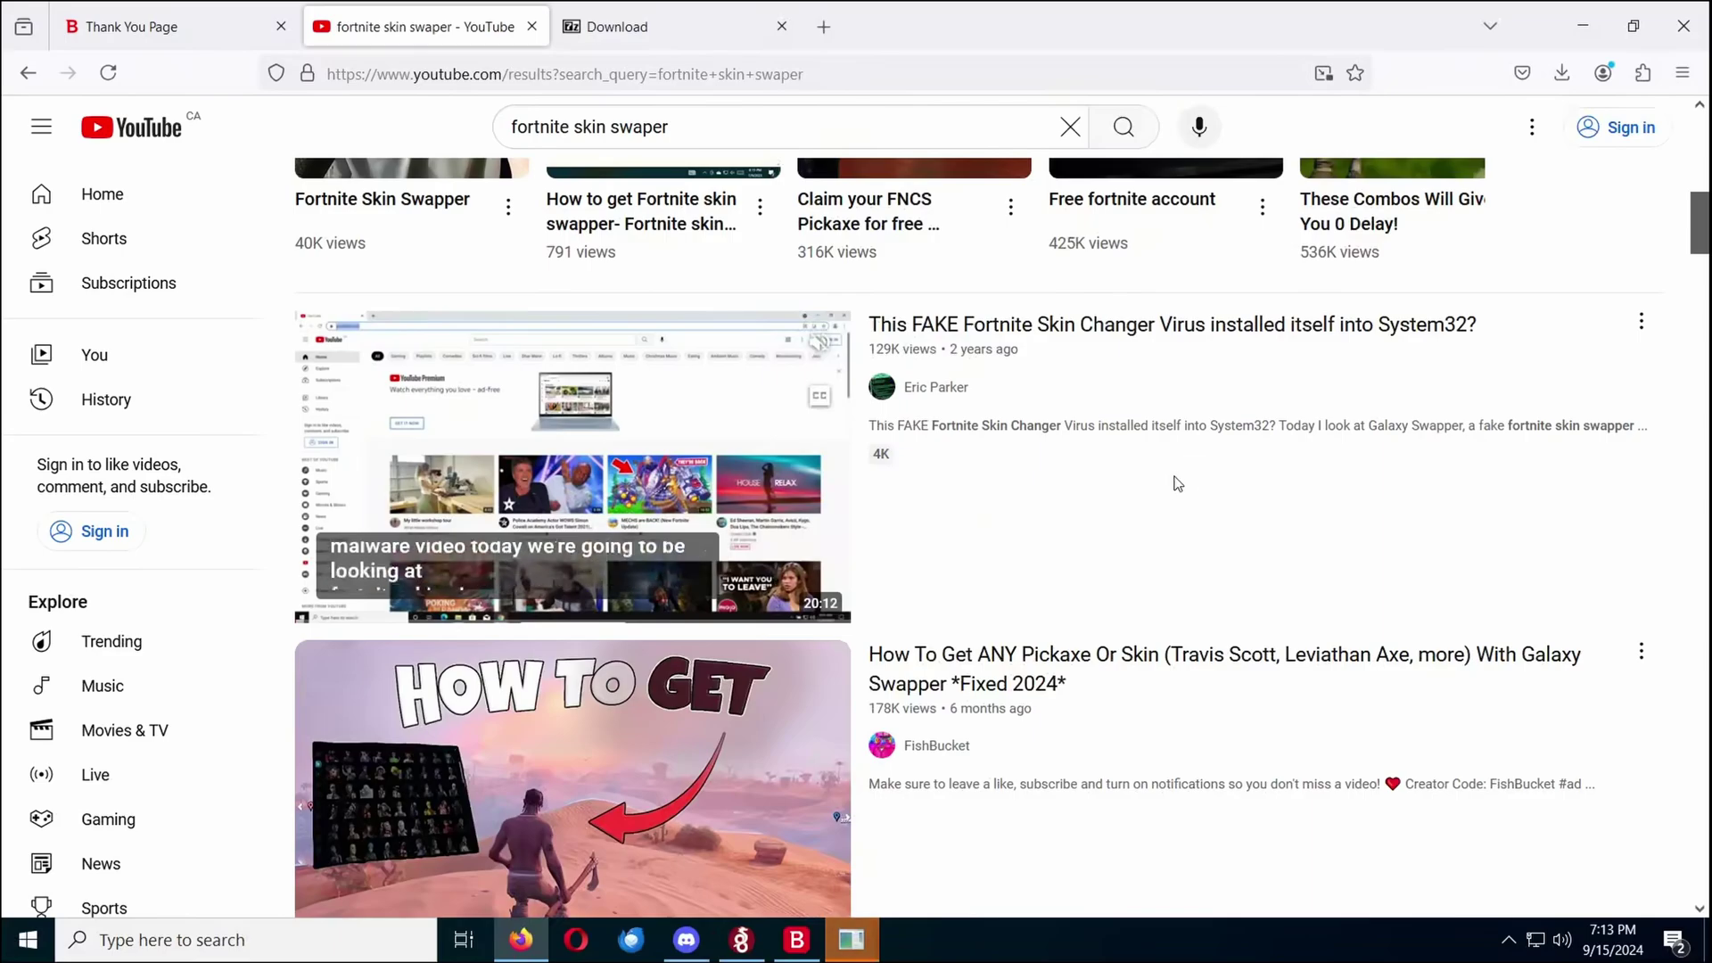
scroll(1120, 386, "down", 4)
scroll(1116, 393, "up", 8)
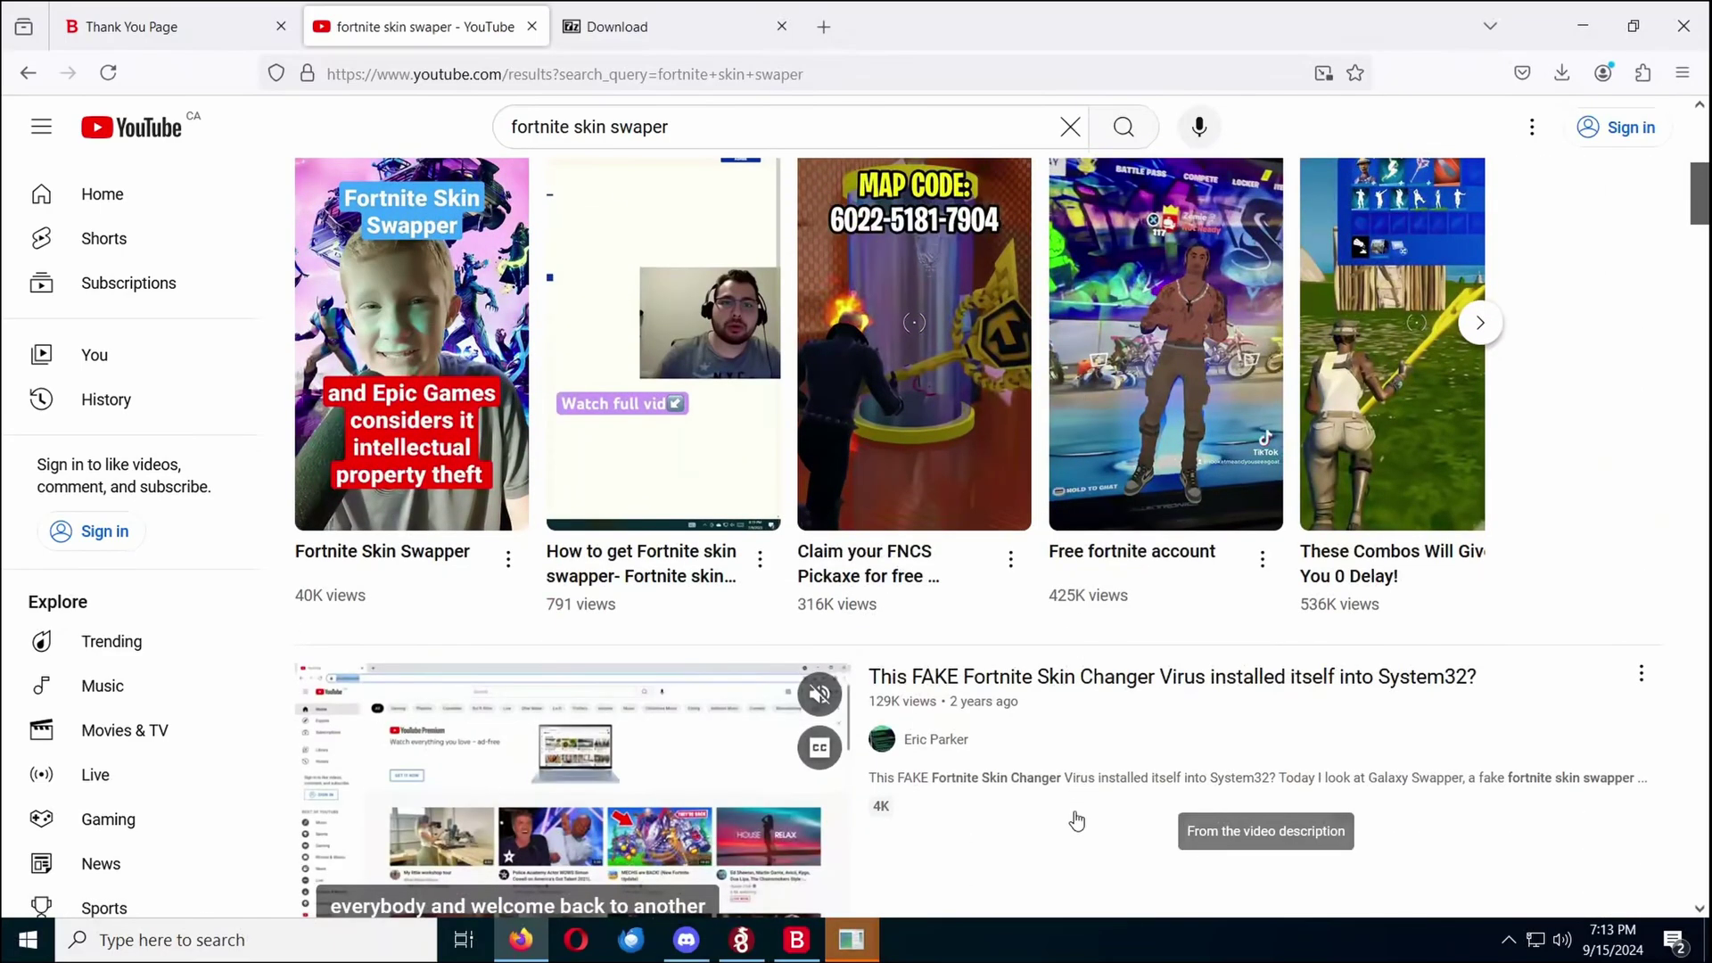
scroll(1114, 776, "down", 1)
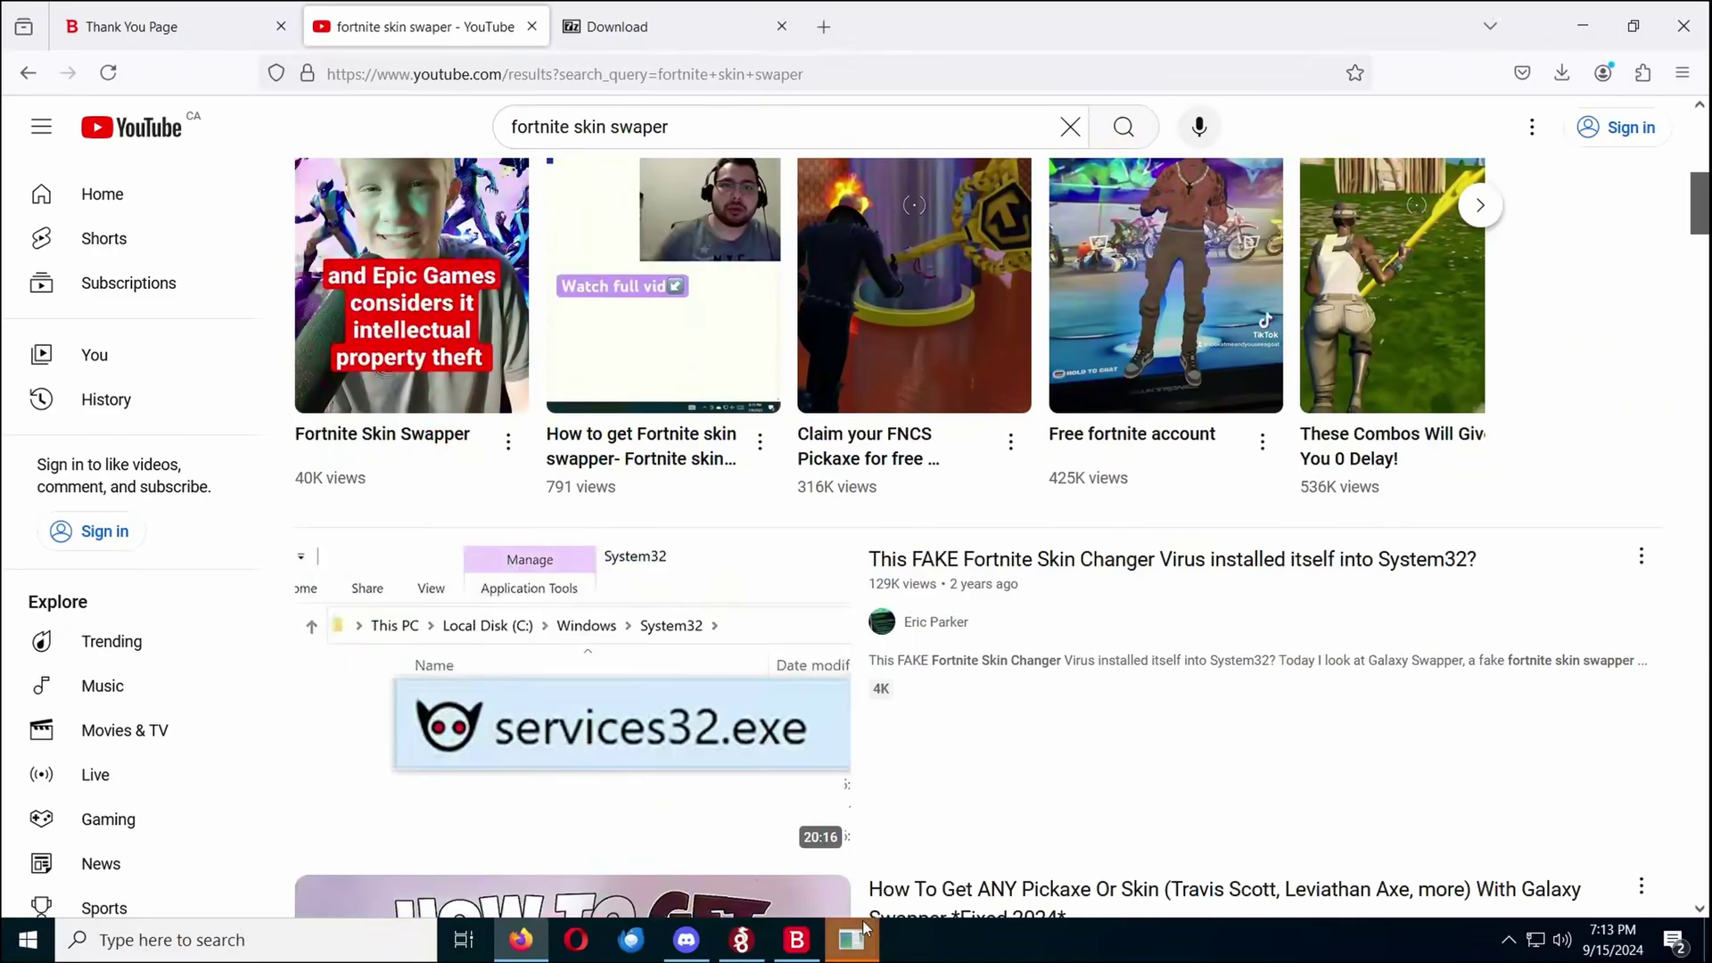
Confirm OK in Bitdefender's 'Securing your browsing' dialog so it closes the browser
mouse_move(852, 939)
left_click(918, 866)
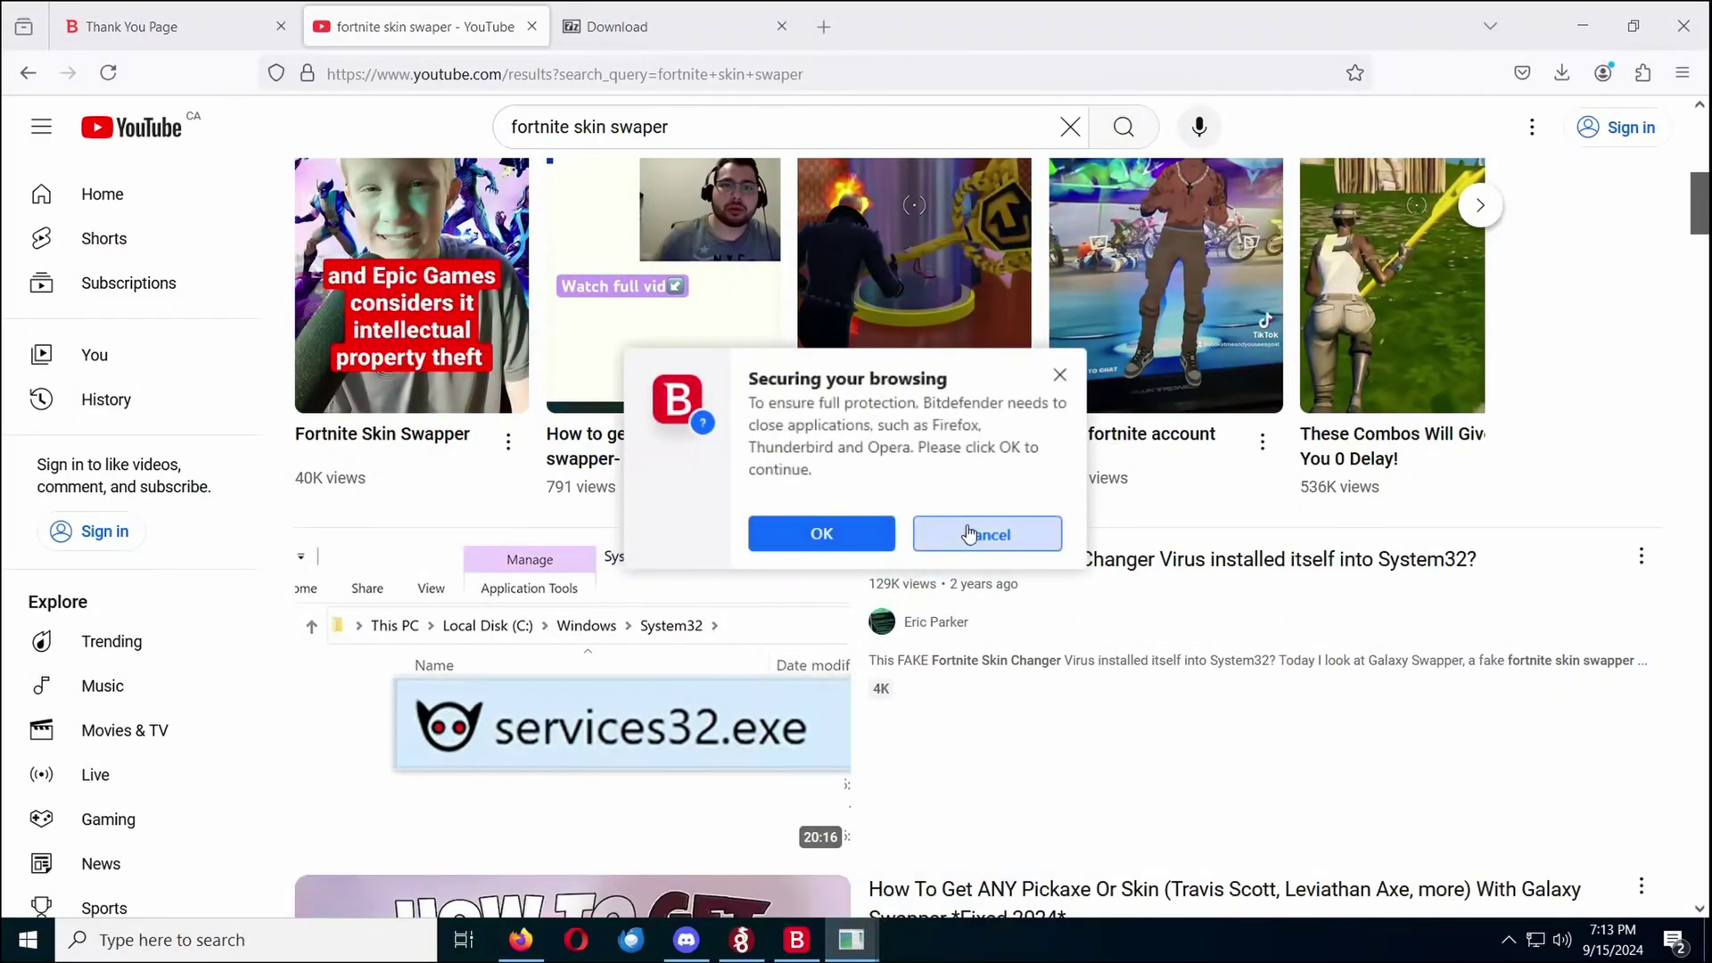
left_click(819, 534)
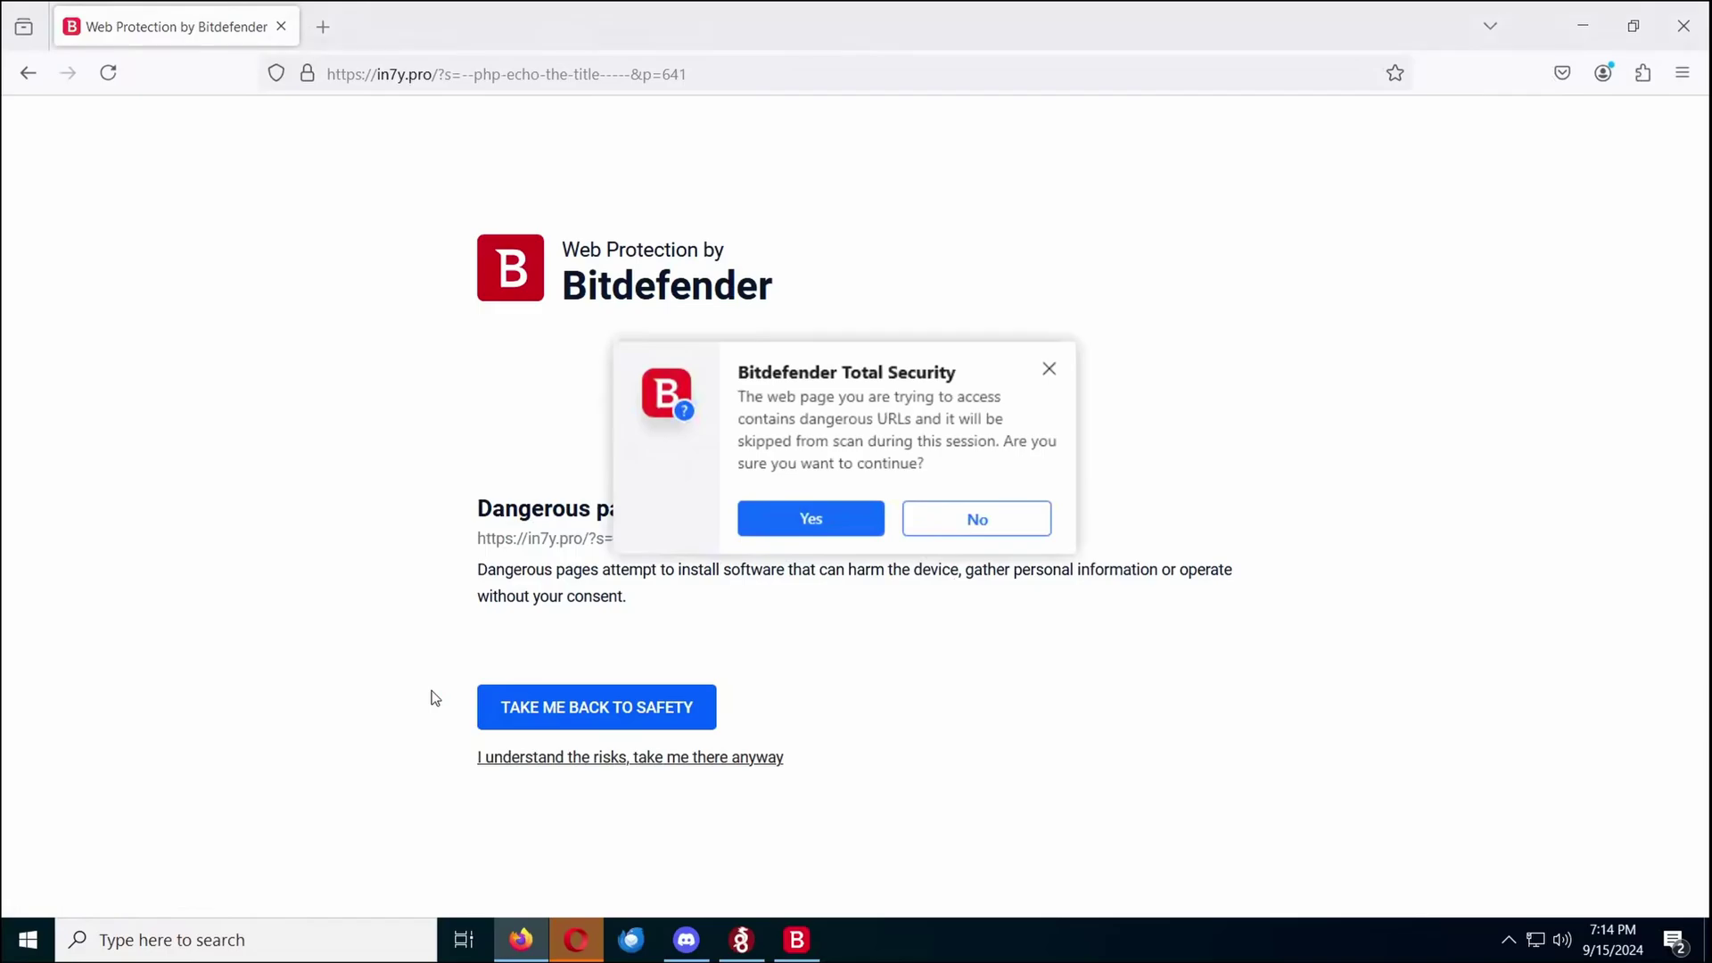
Proceed past the dangerous-page prompt, open the copied MediaFire link and download the zip
key("Return")
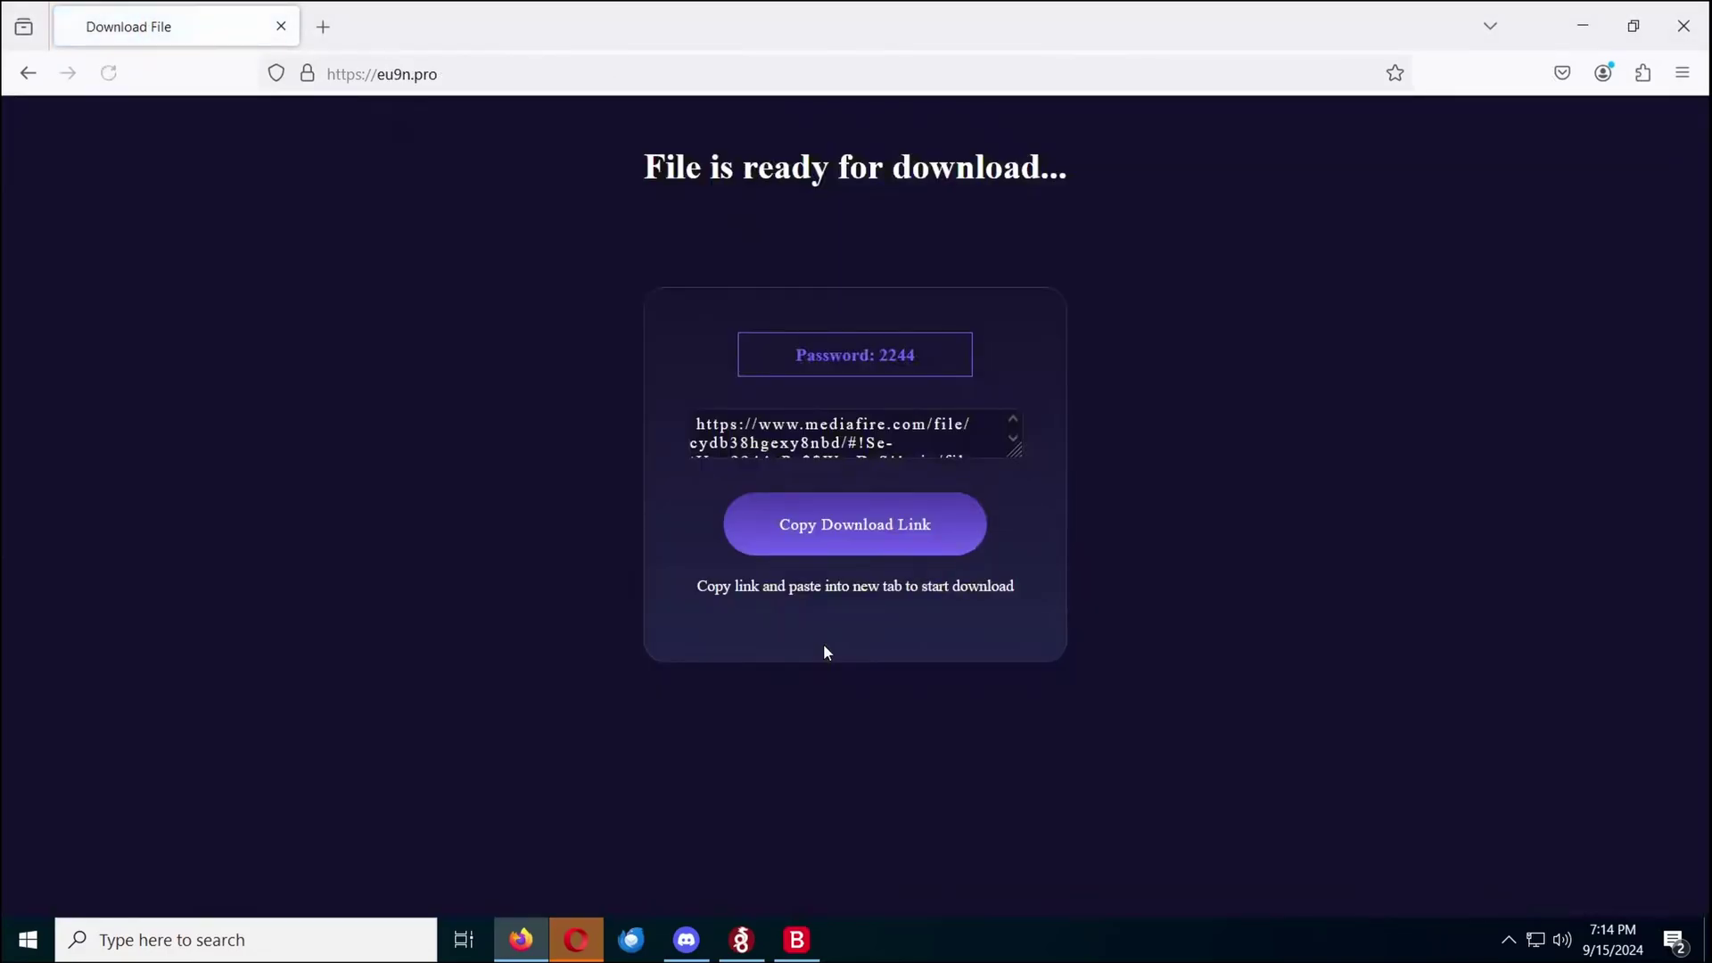
left_click(834, 510)
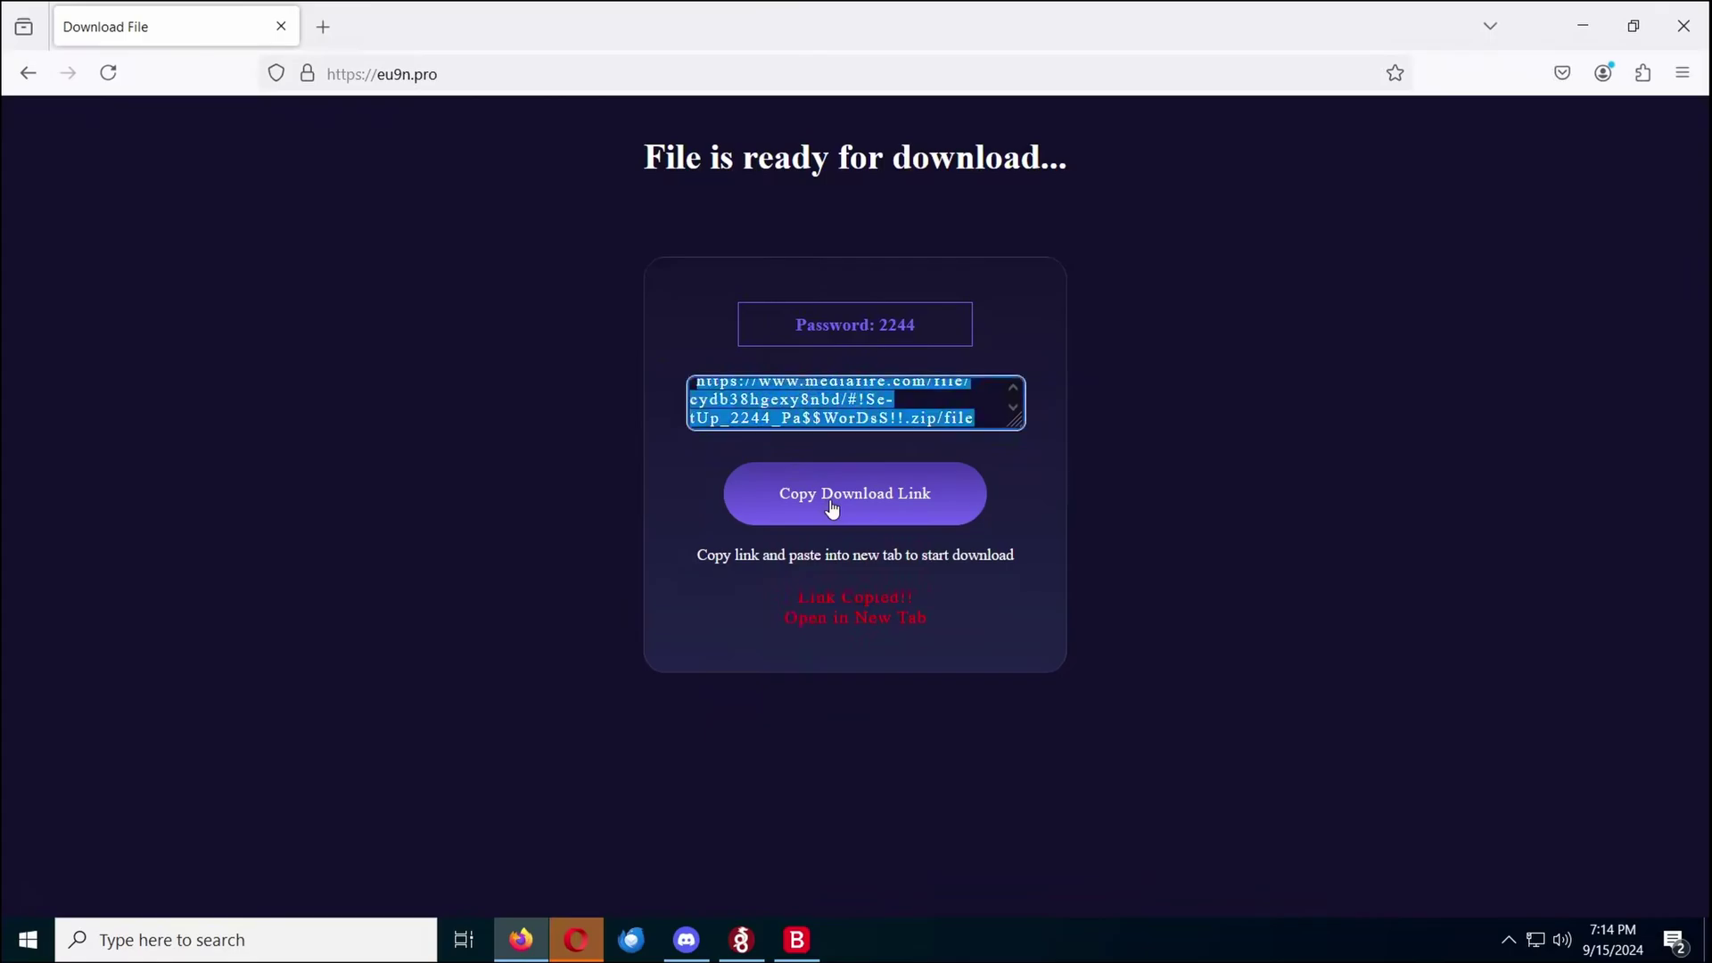
left_click(432, 75)
key("ctrl+v")
key("Return")
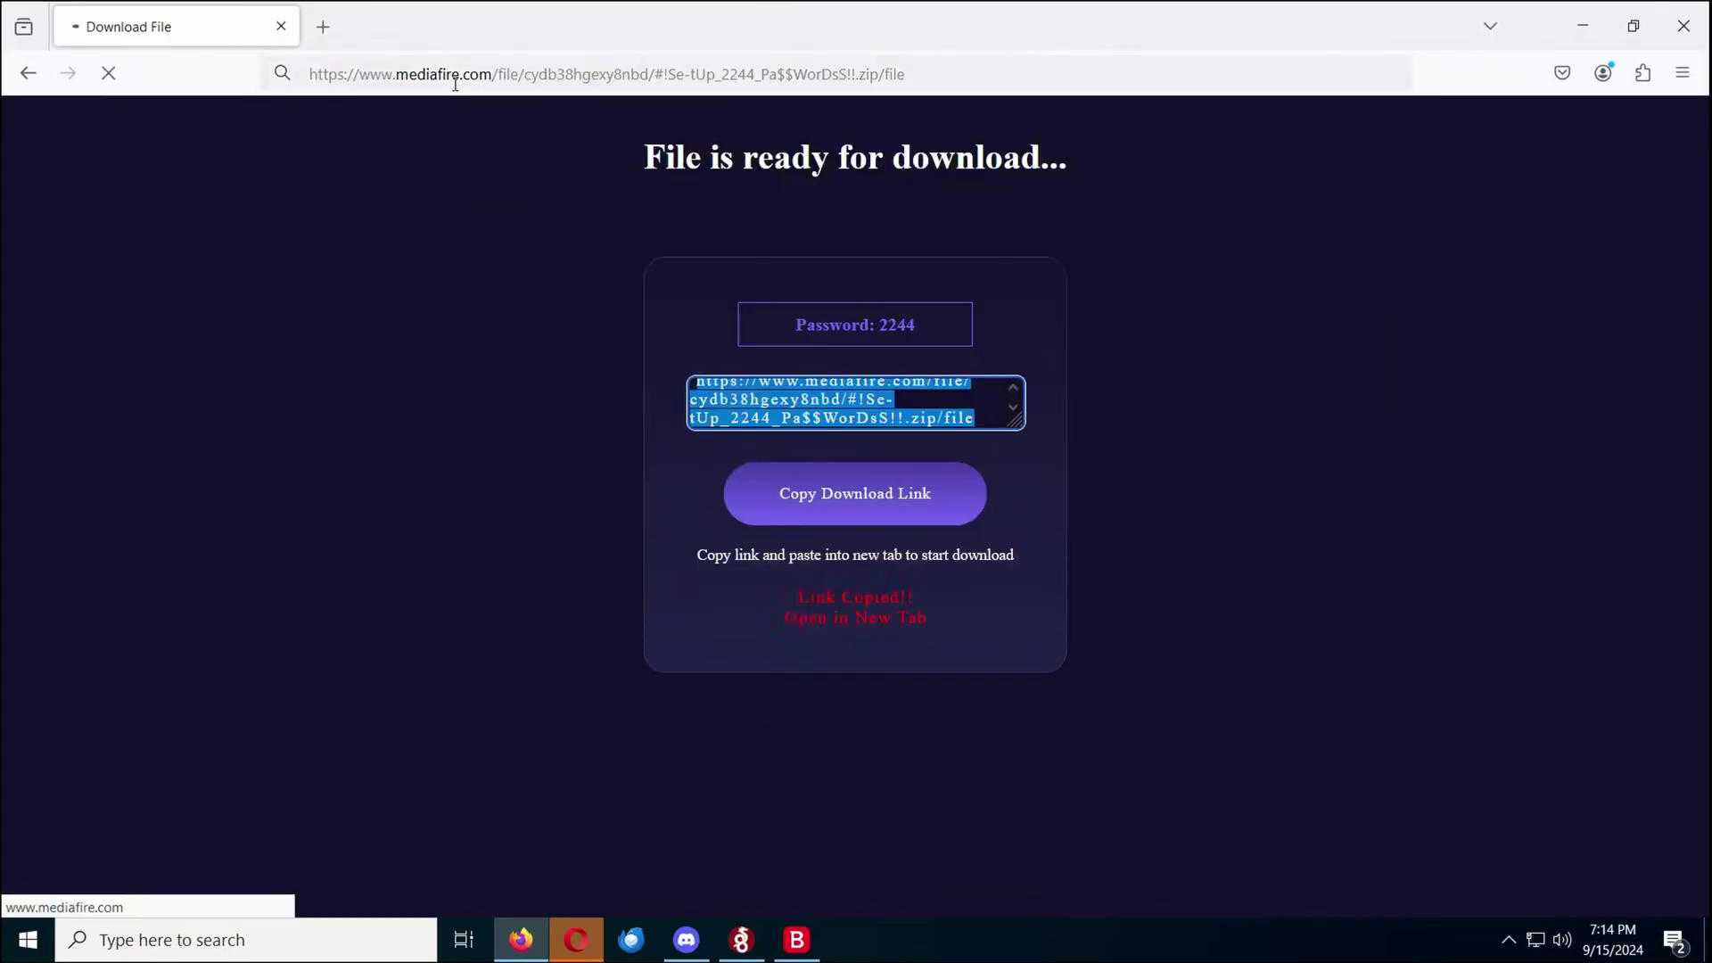
left_click(990, 497)
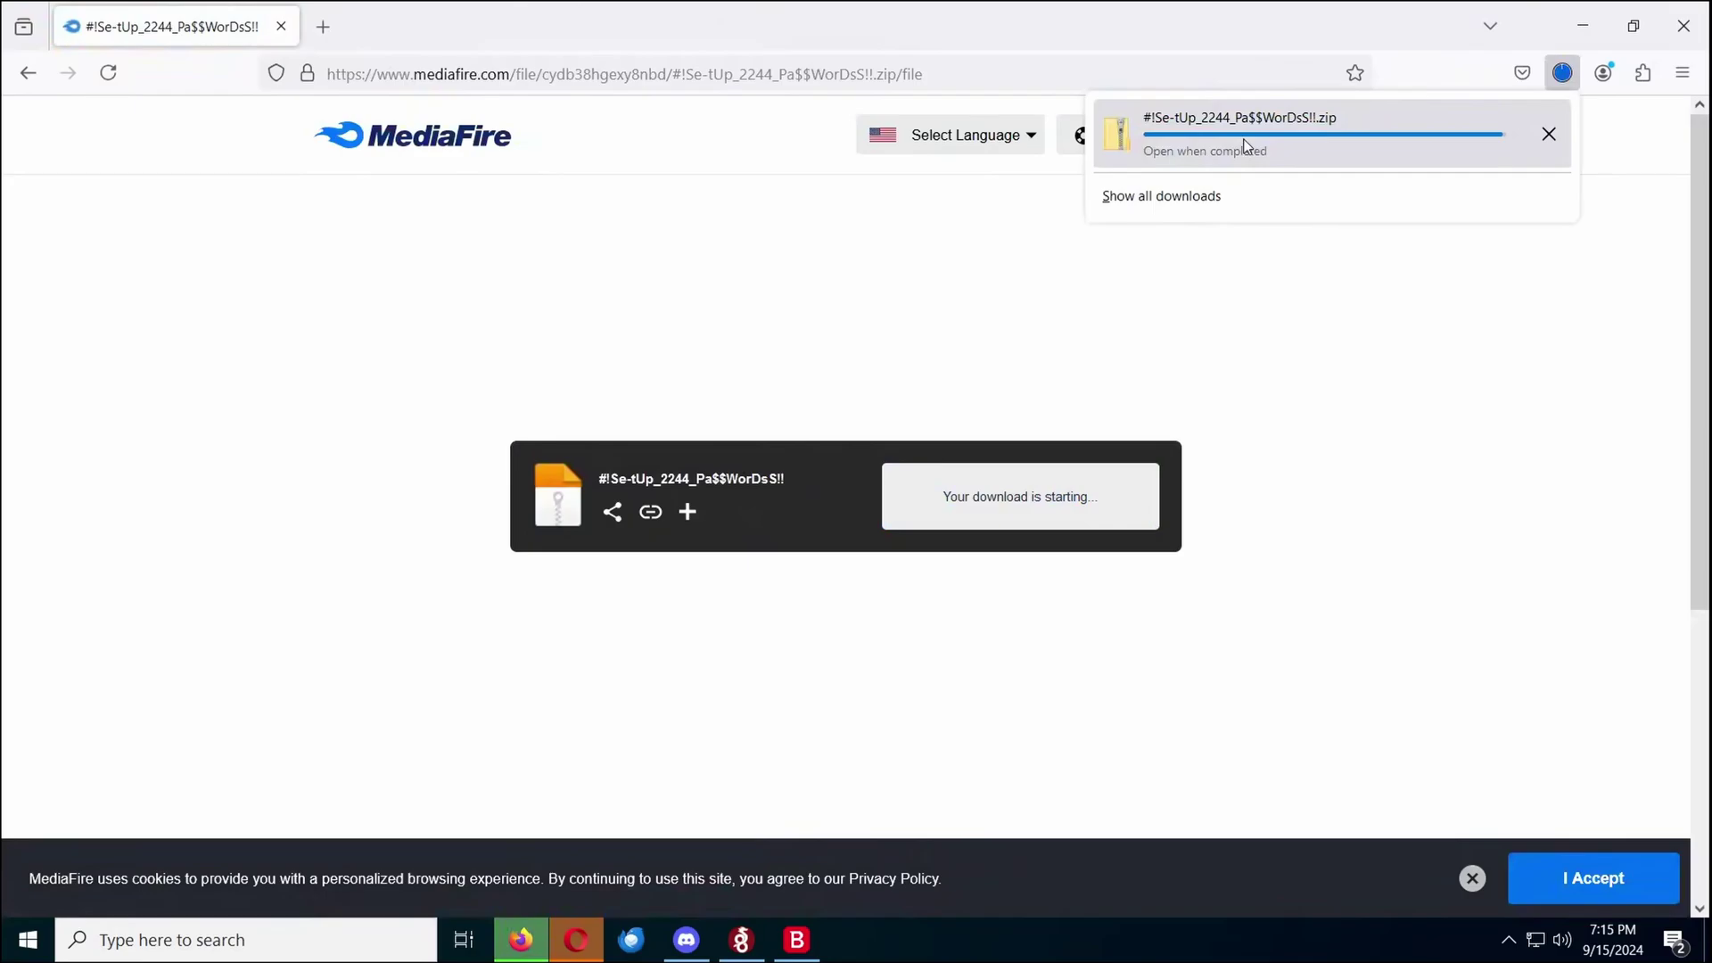
Extract the setup .rar from the downloaded zip into its own folder, entering the archive password
left_click(1244, 142)
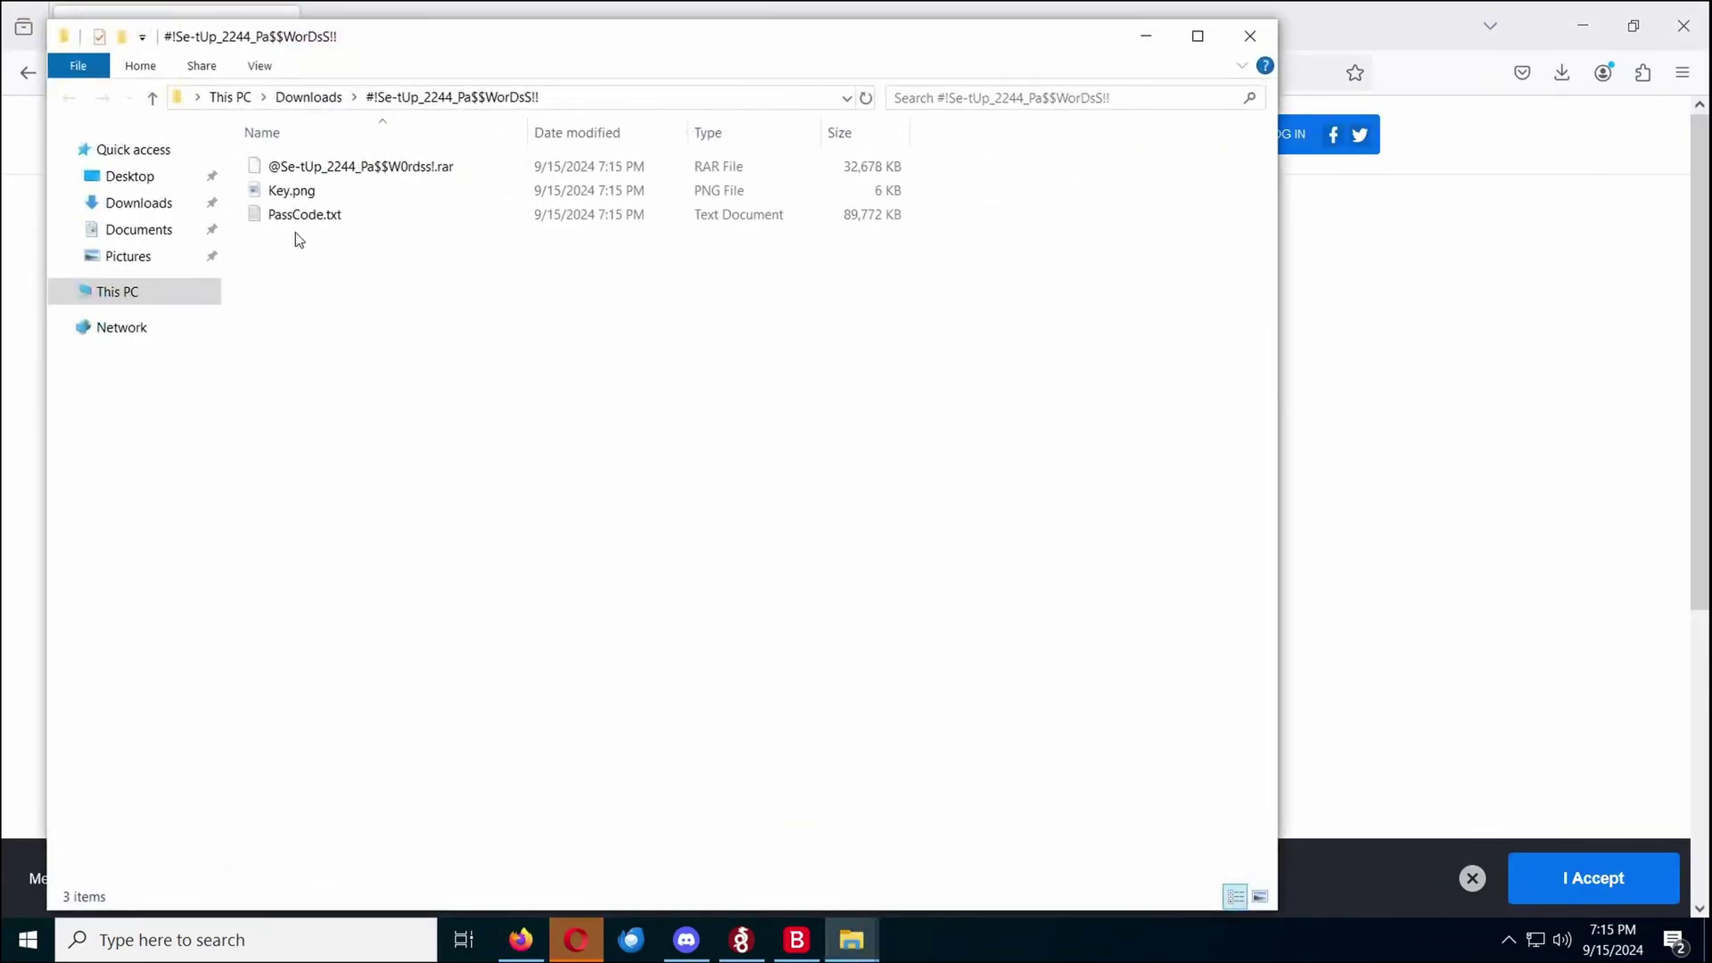
left_click(339, 170)
right_click(337, 167)
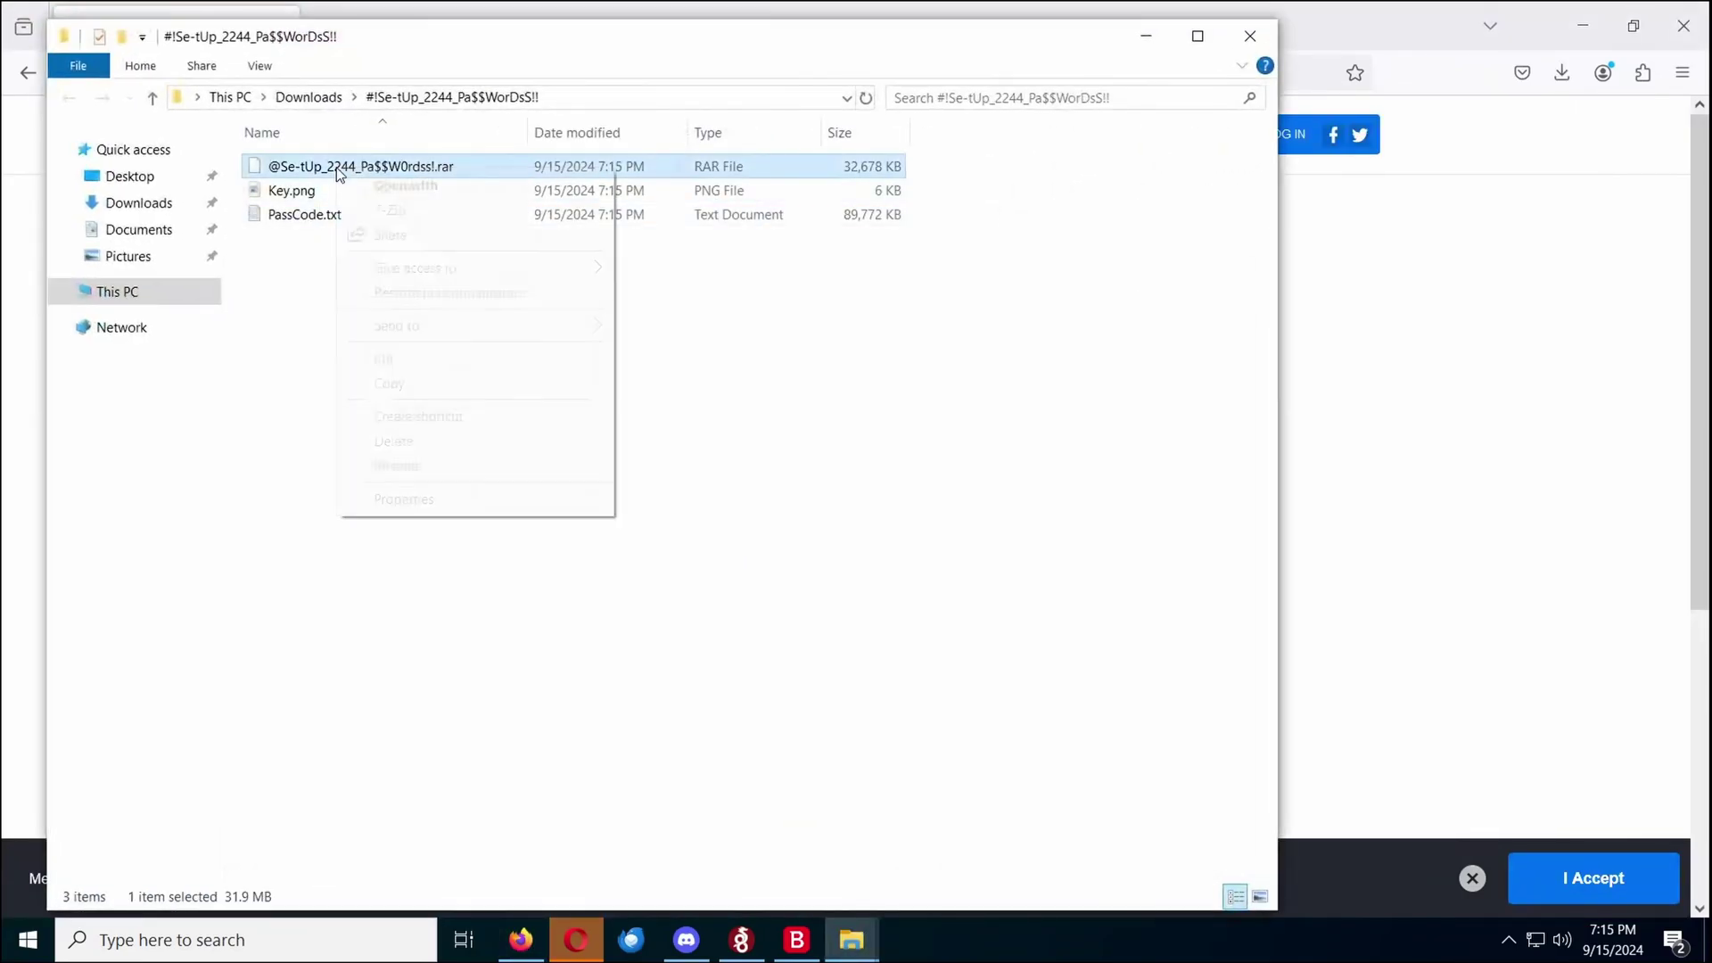
mouse_move(413, 214)
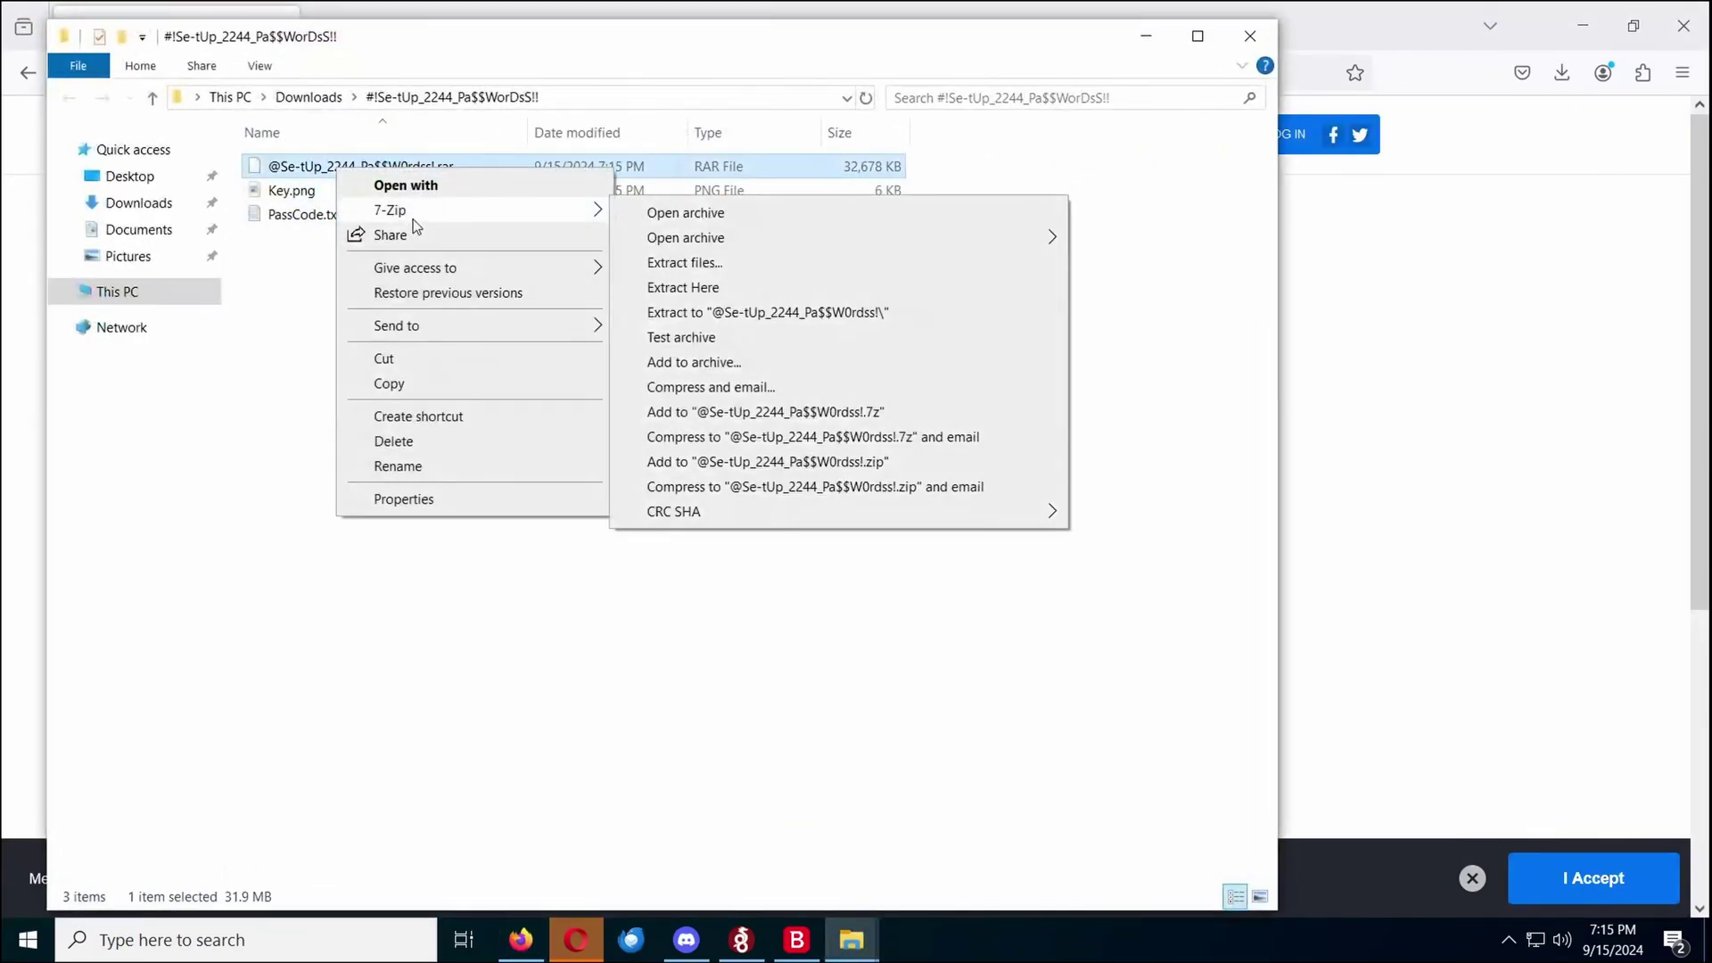
left_click(773, 311)
type("224")
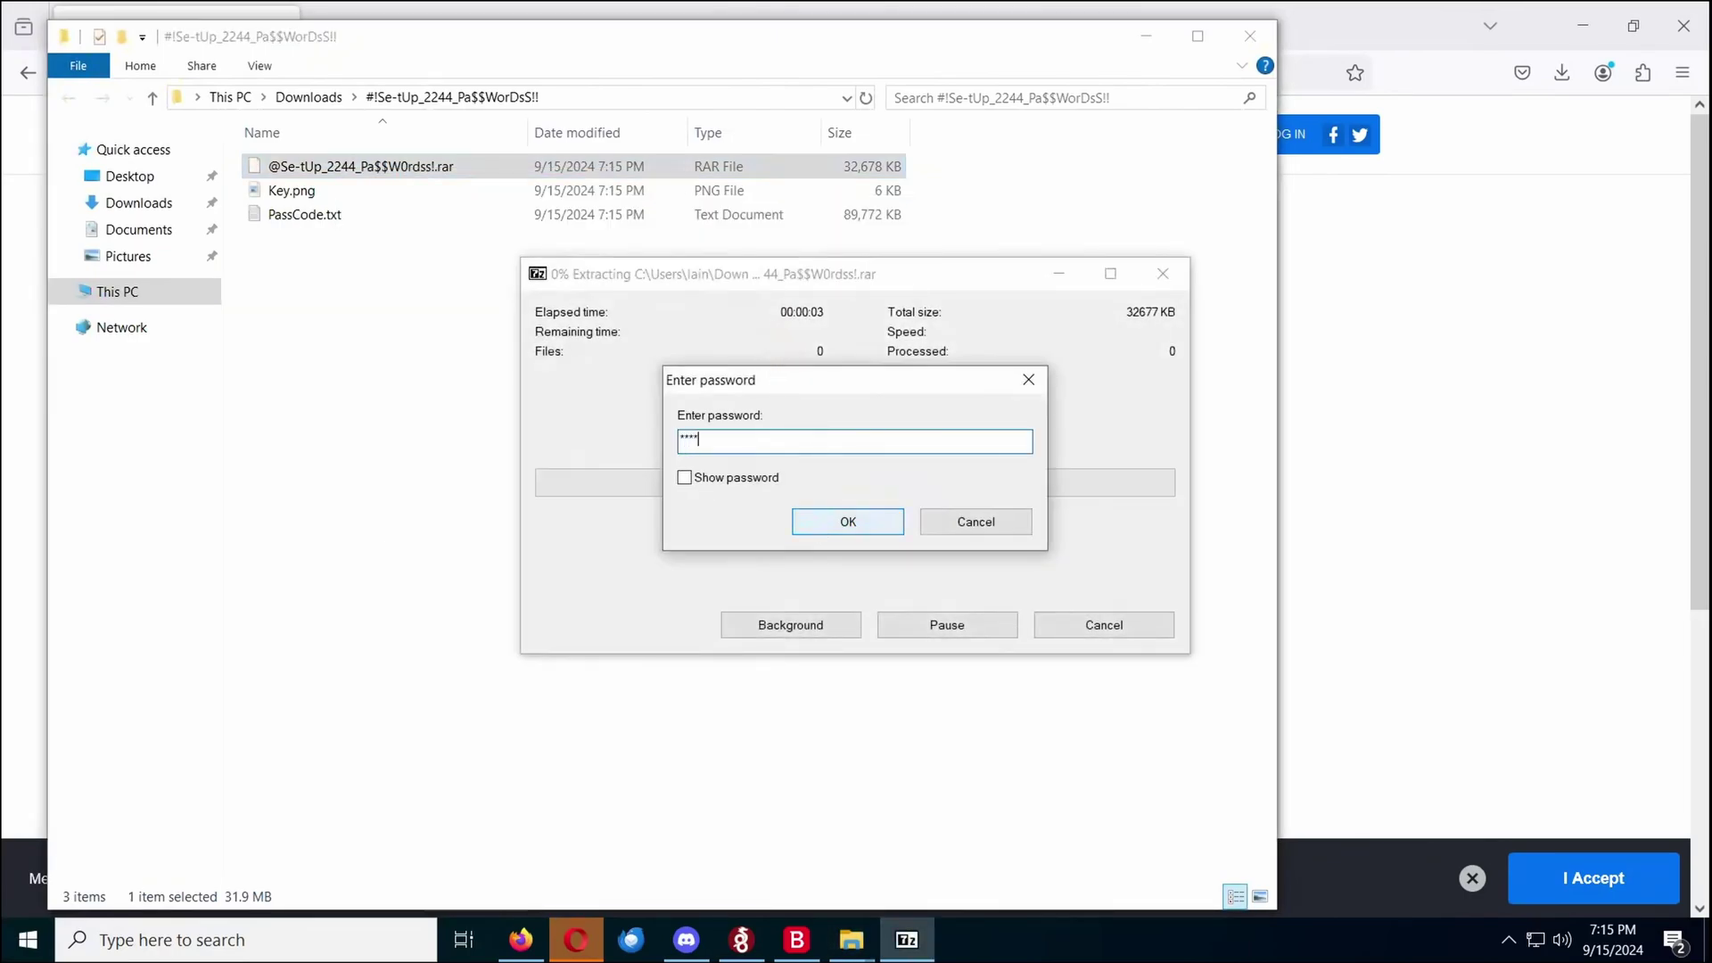
left_click(816, 526)
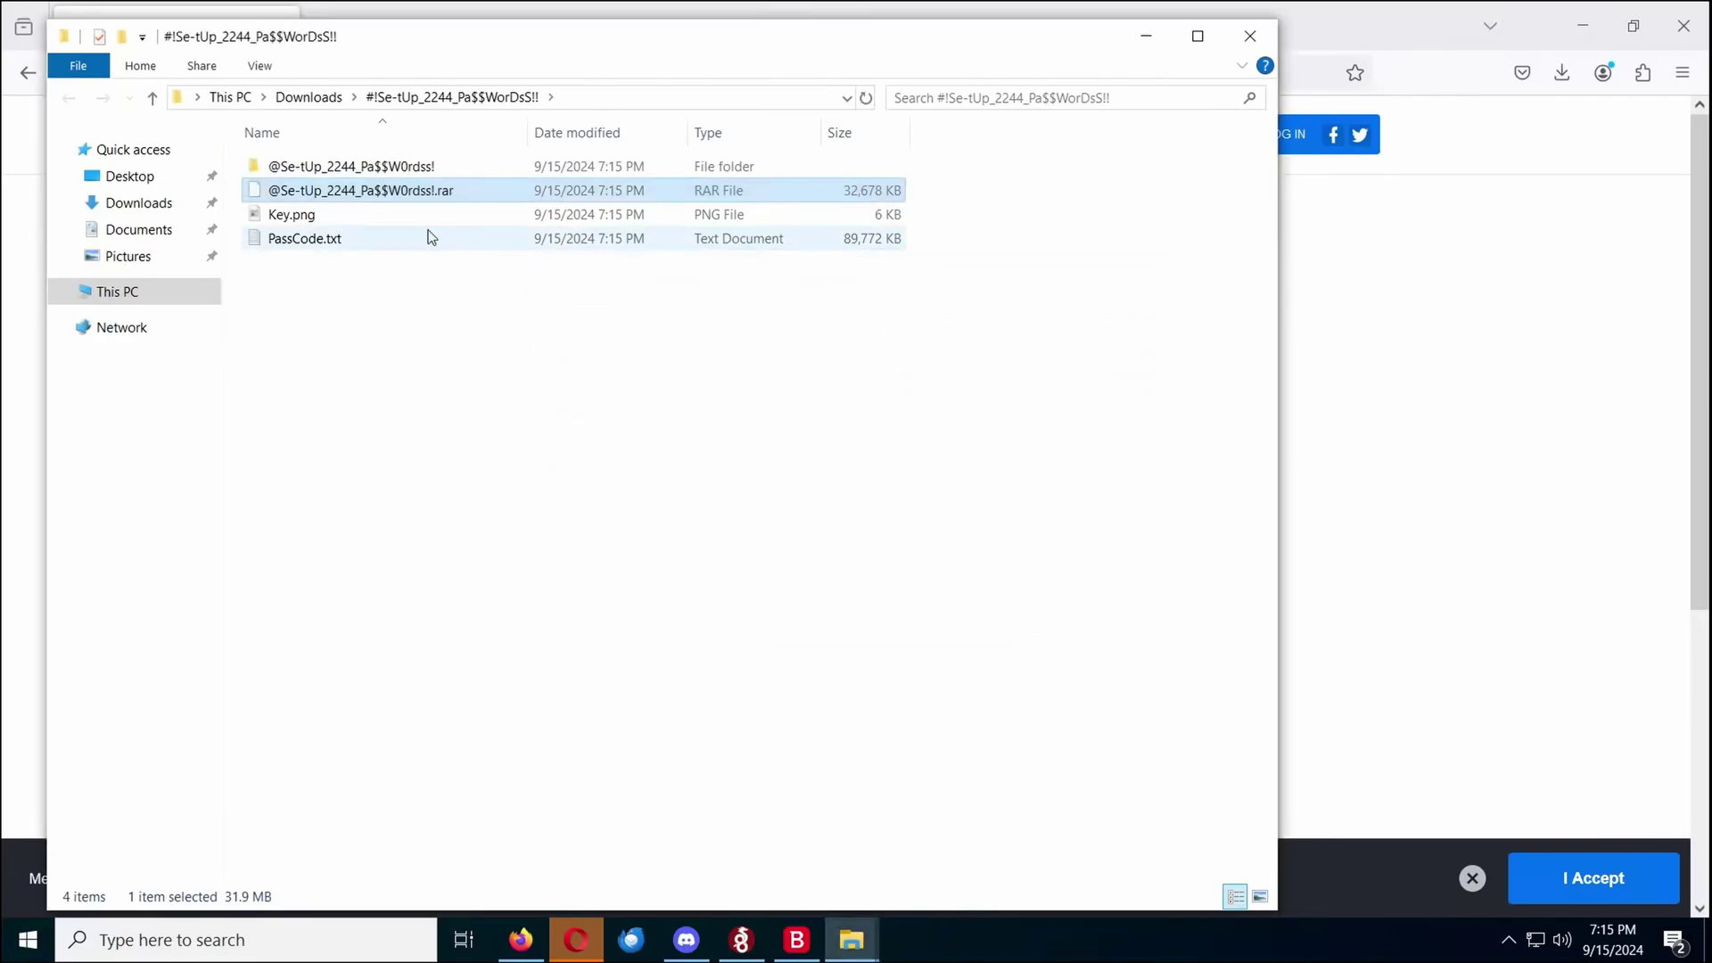
Read PassCode.txt in the extracted setup folder, then open the x64 subfolder
double_click(415, 166)
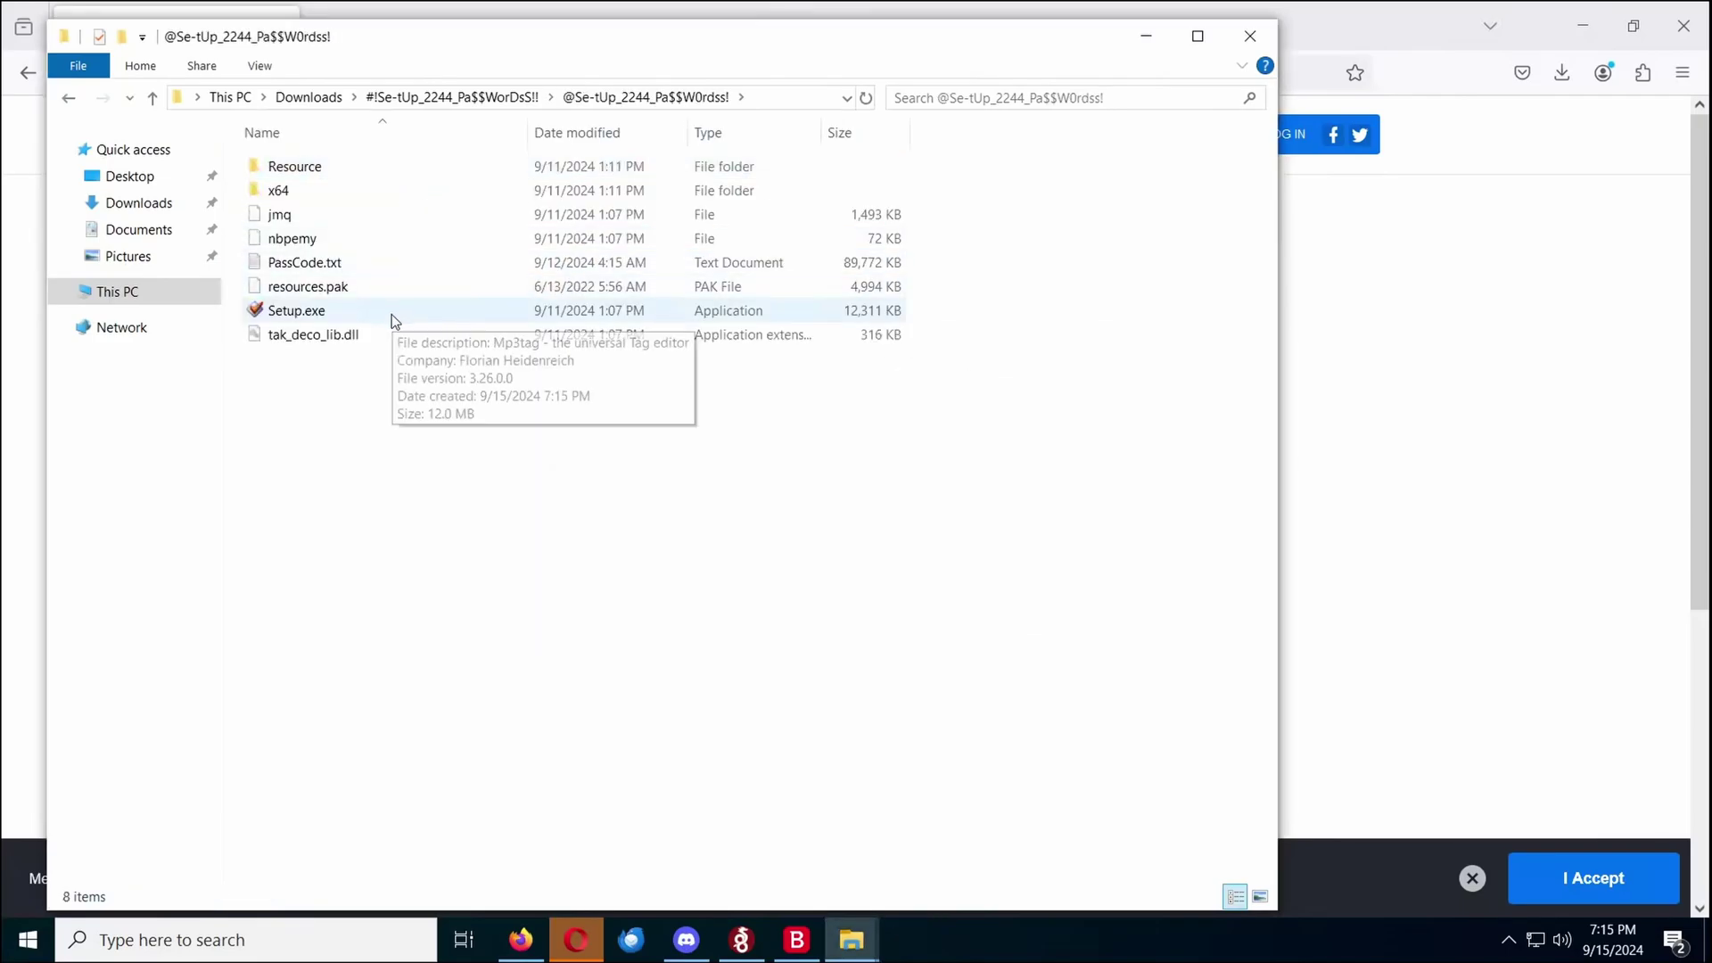
left_click(317, 259)
double_click(317, 260)
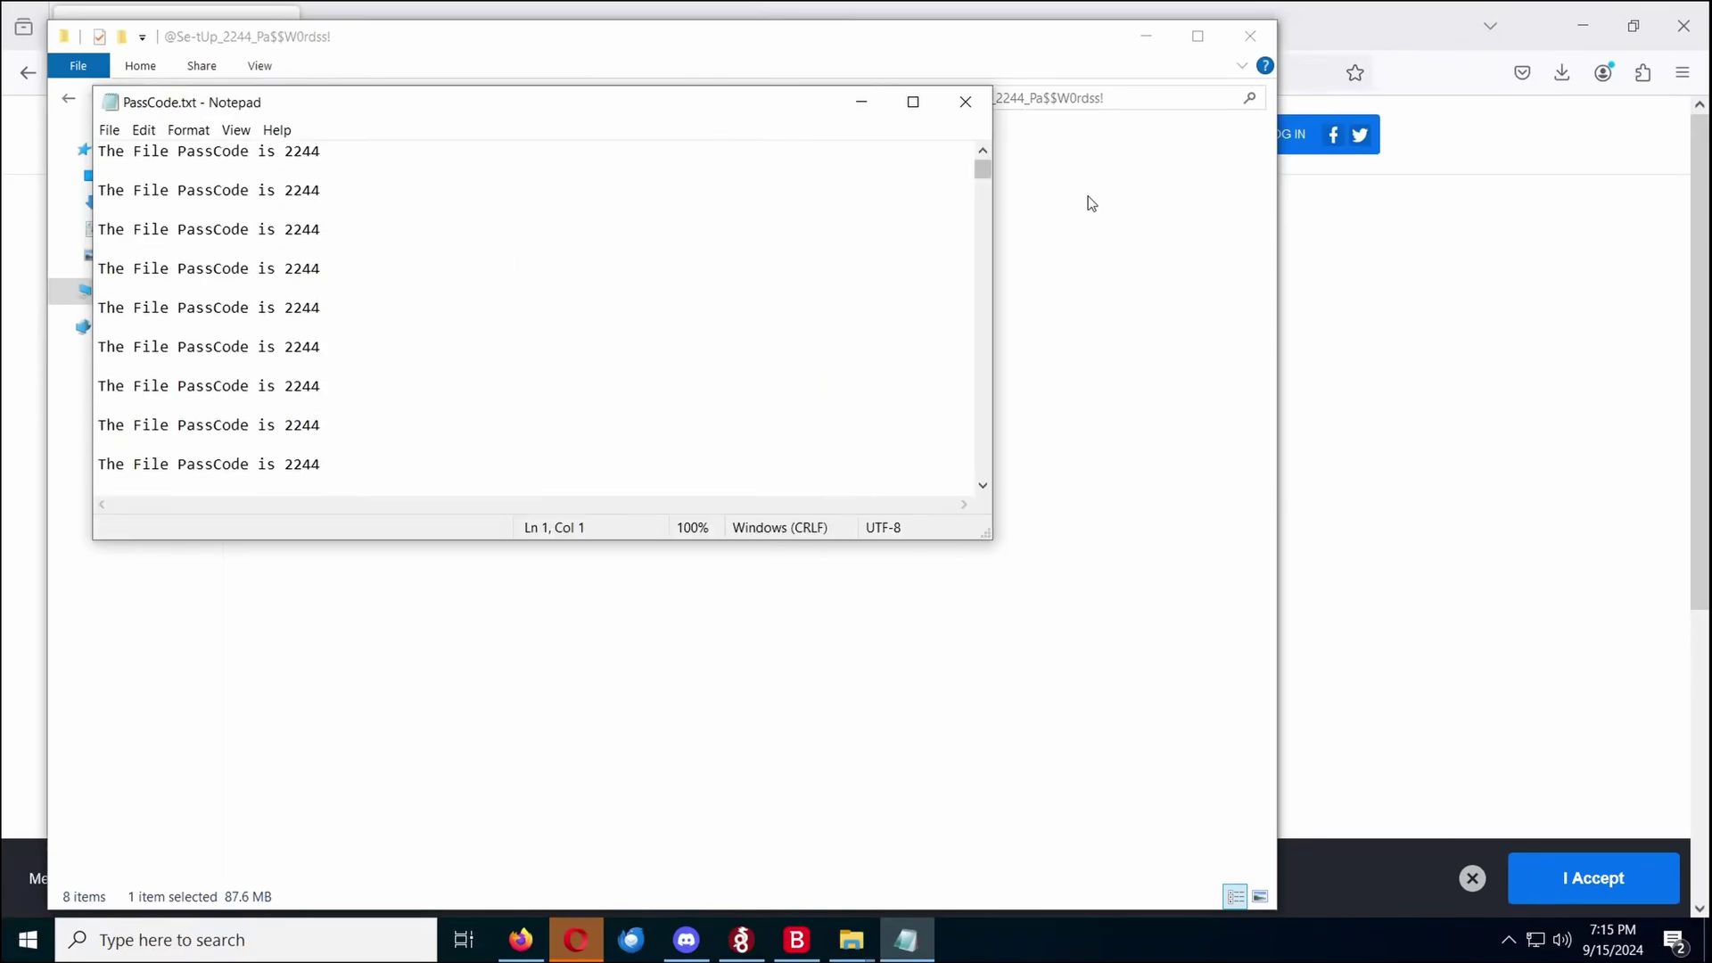
left_click_drag(981, 174, 948, 502)
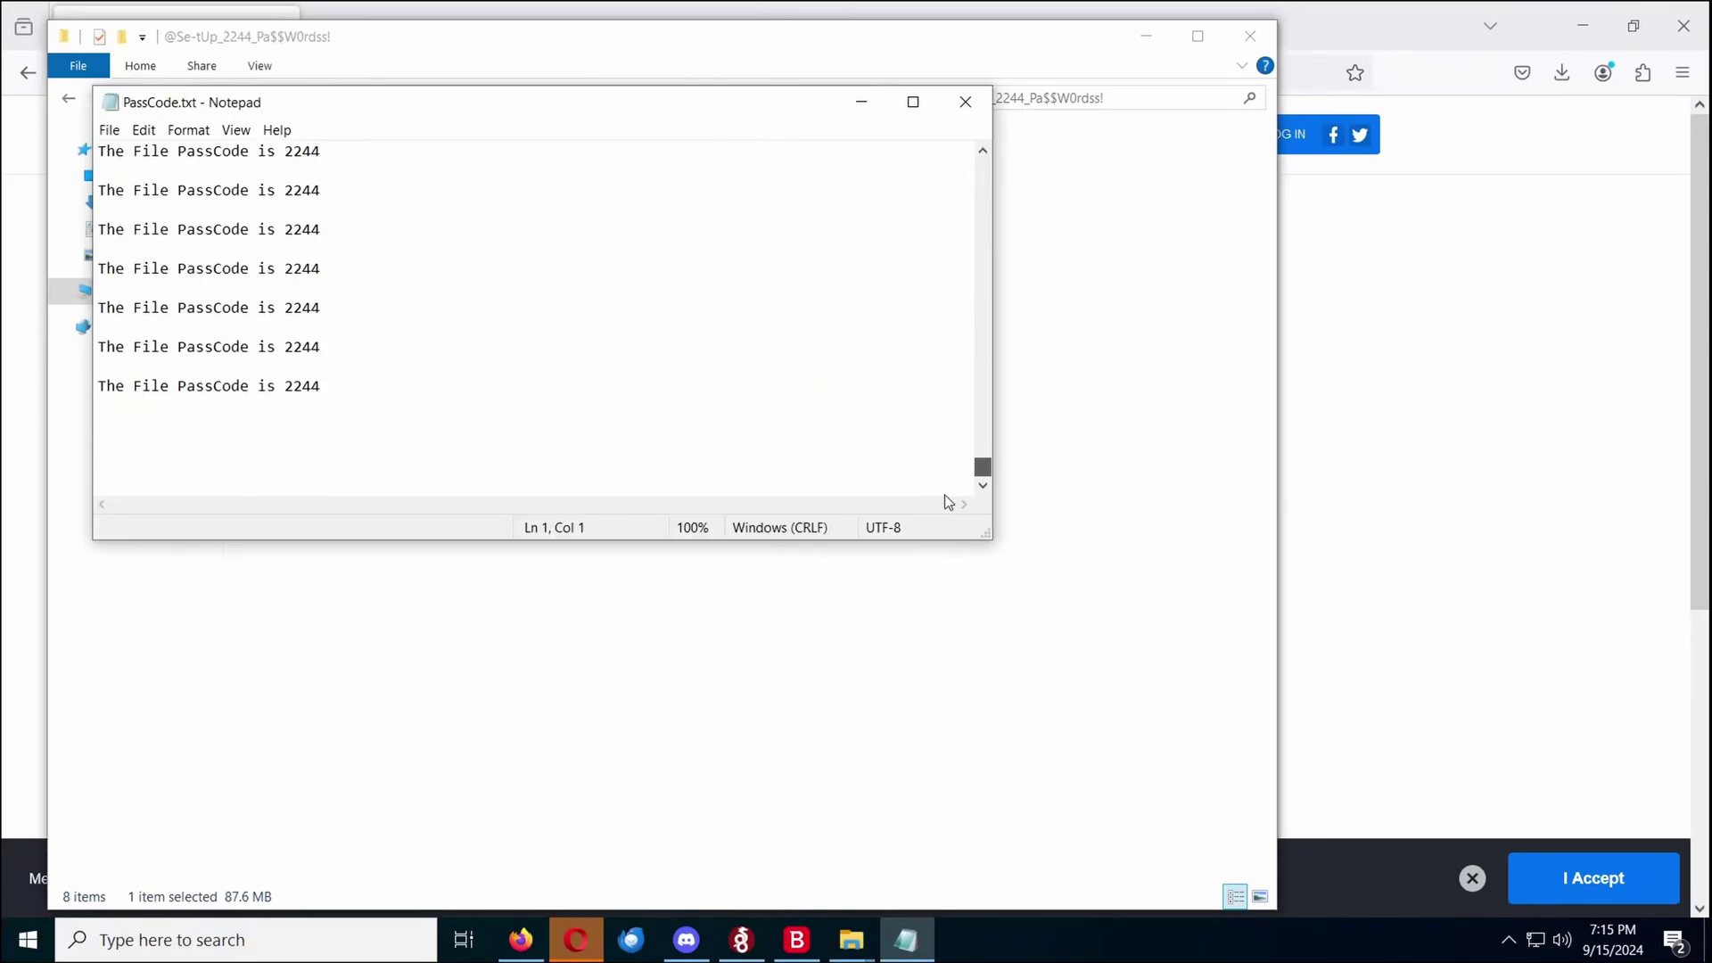
left_click(965, 101)
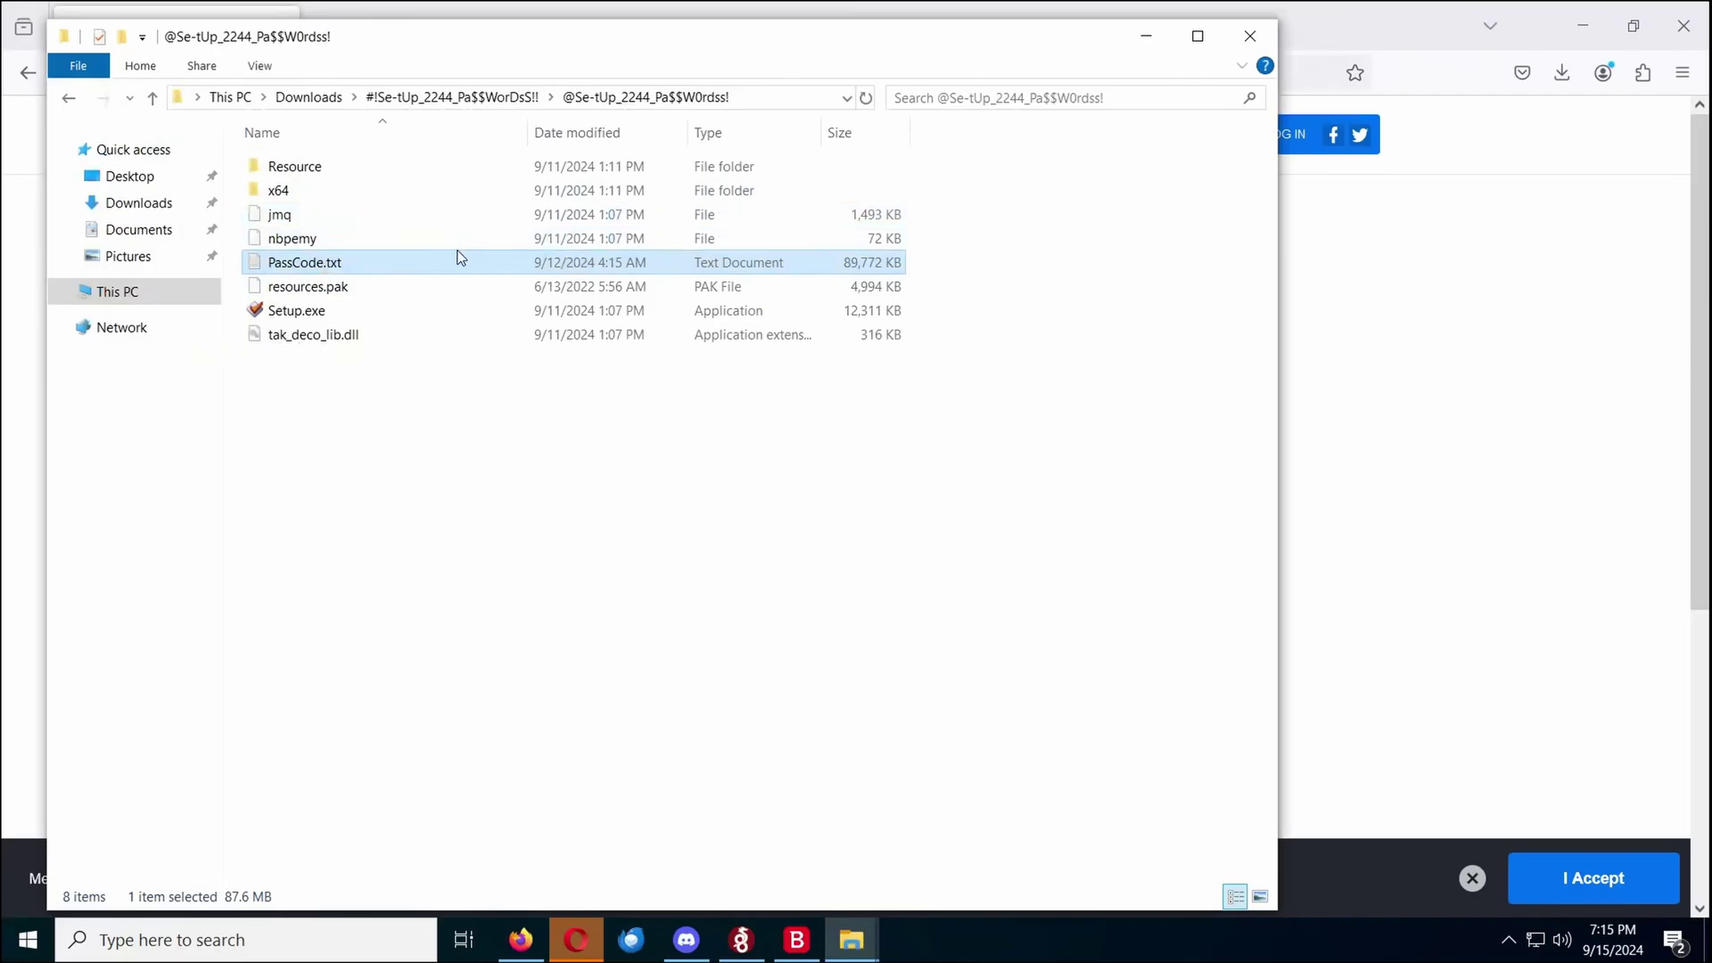
double_click(461, 191)
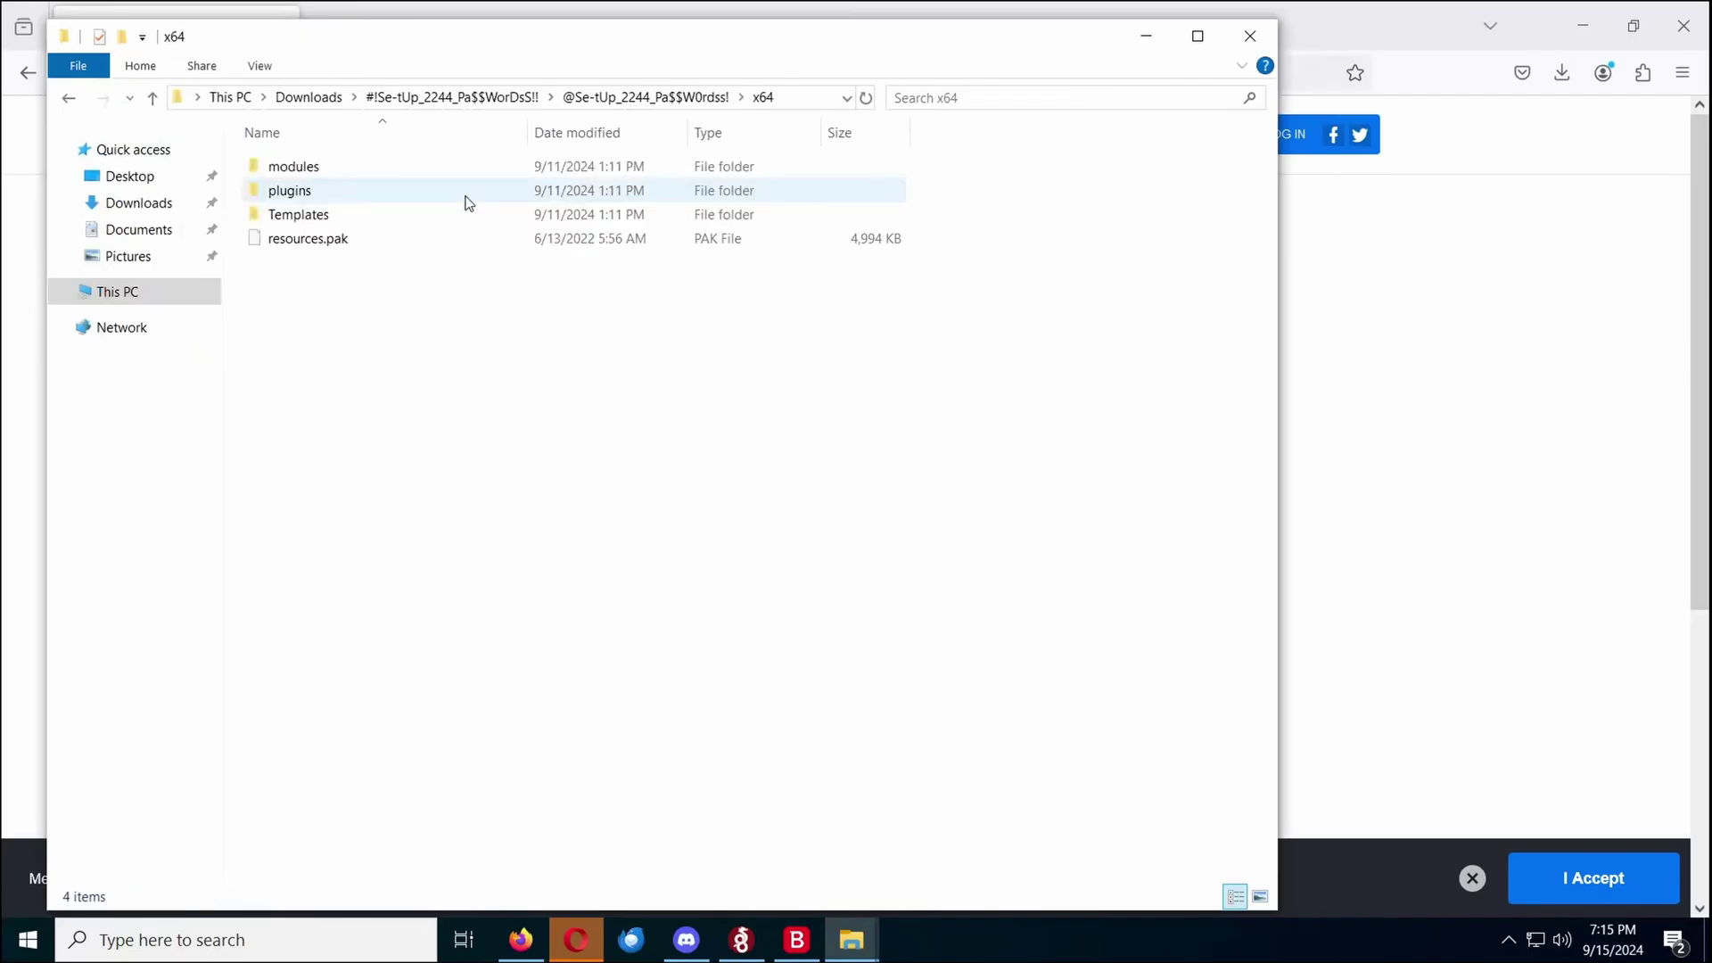
Bring the Bitdefender window forward and start the recommended Device Assessment
left_click(1337, 650)
left_click(802, 773)
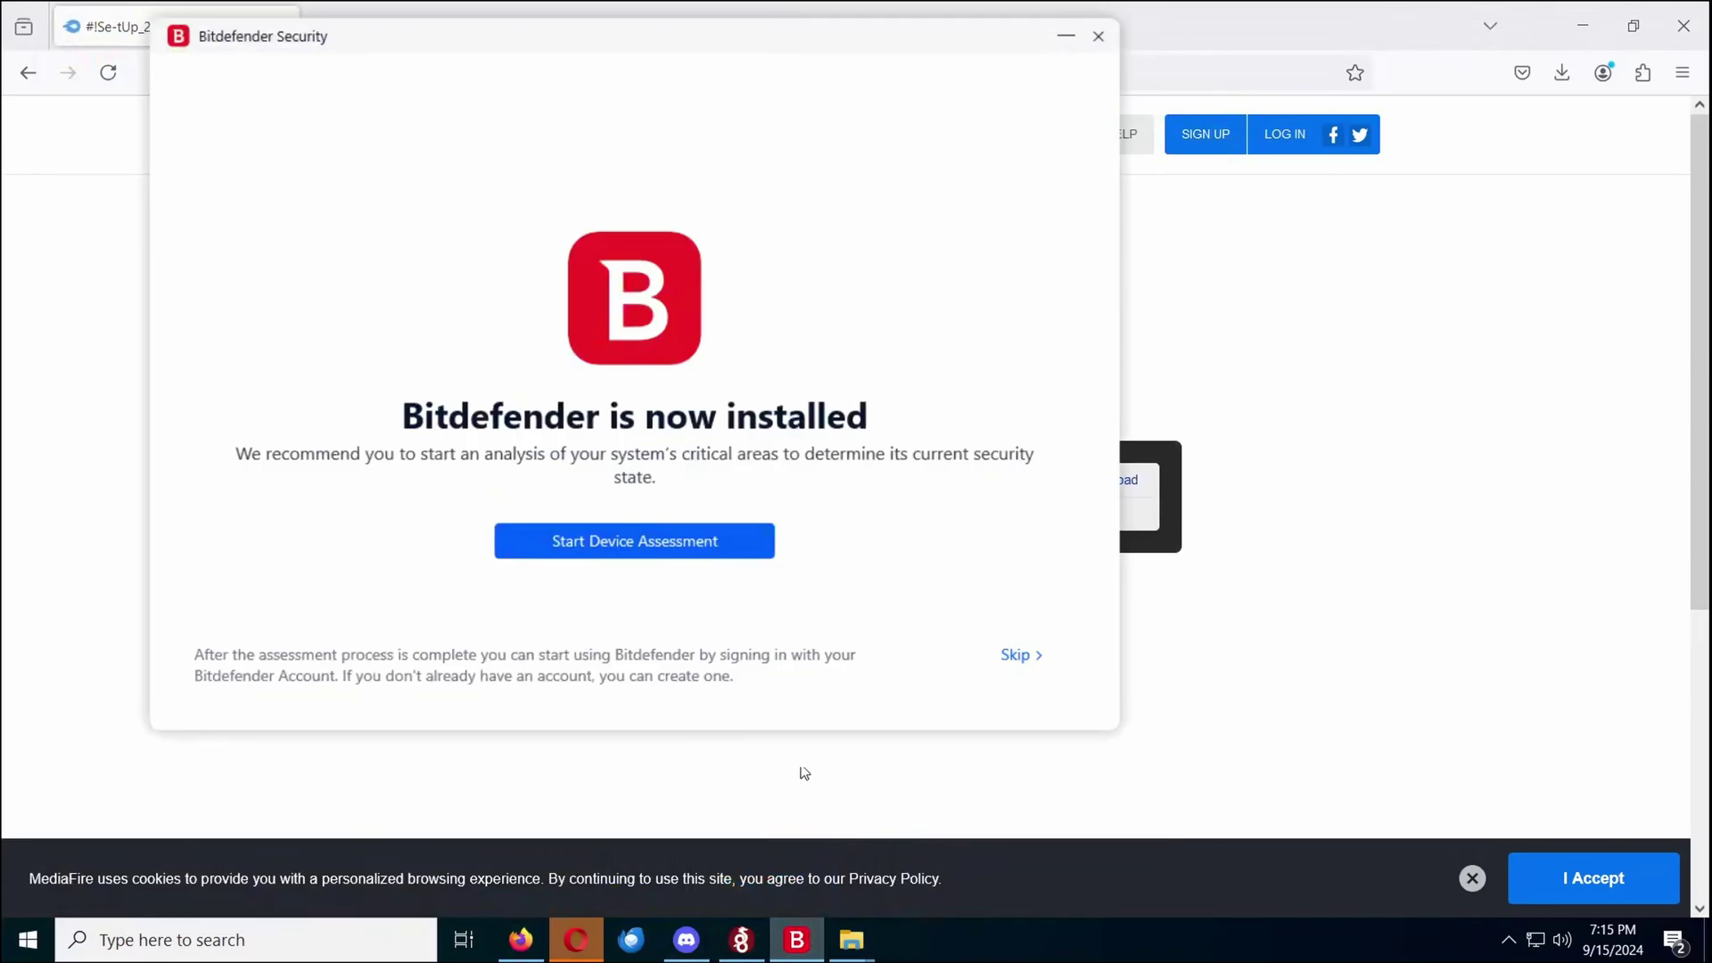
left_click(678, 560)
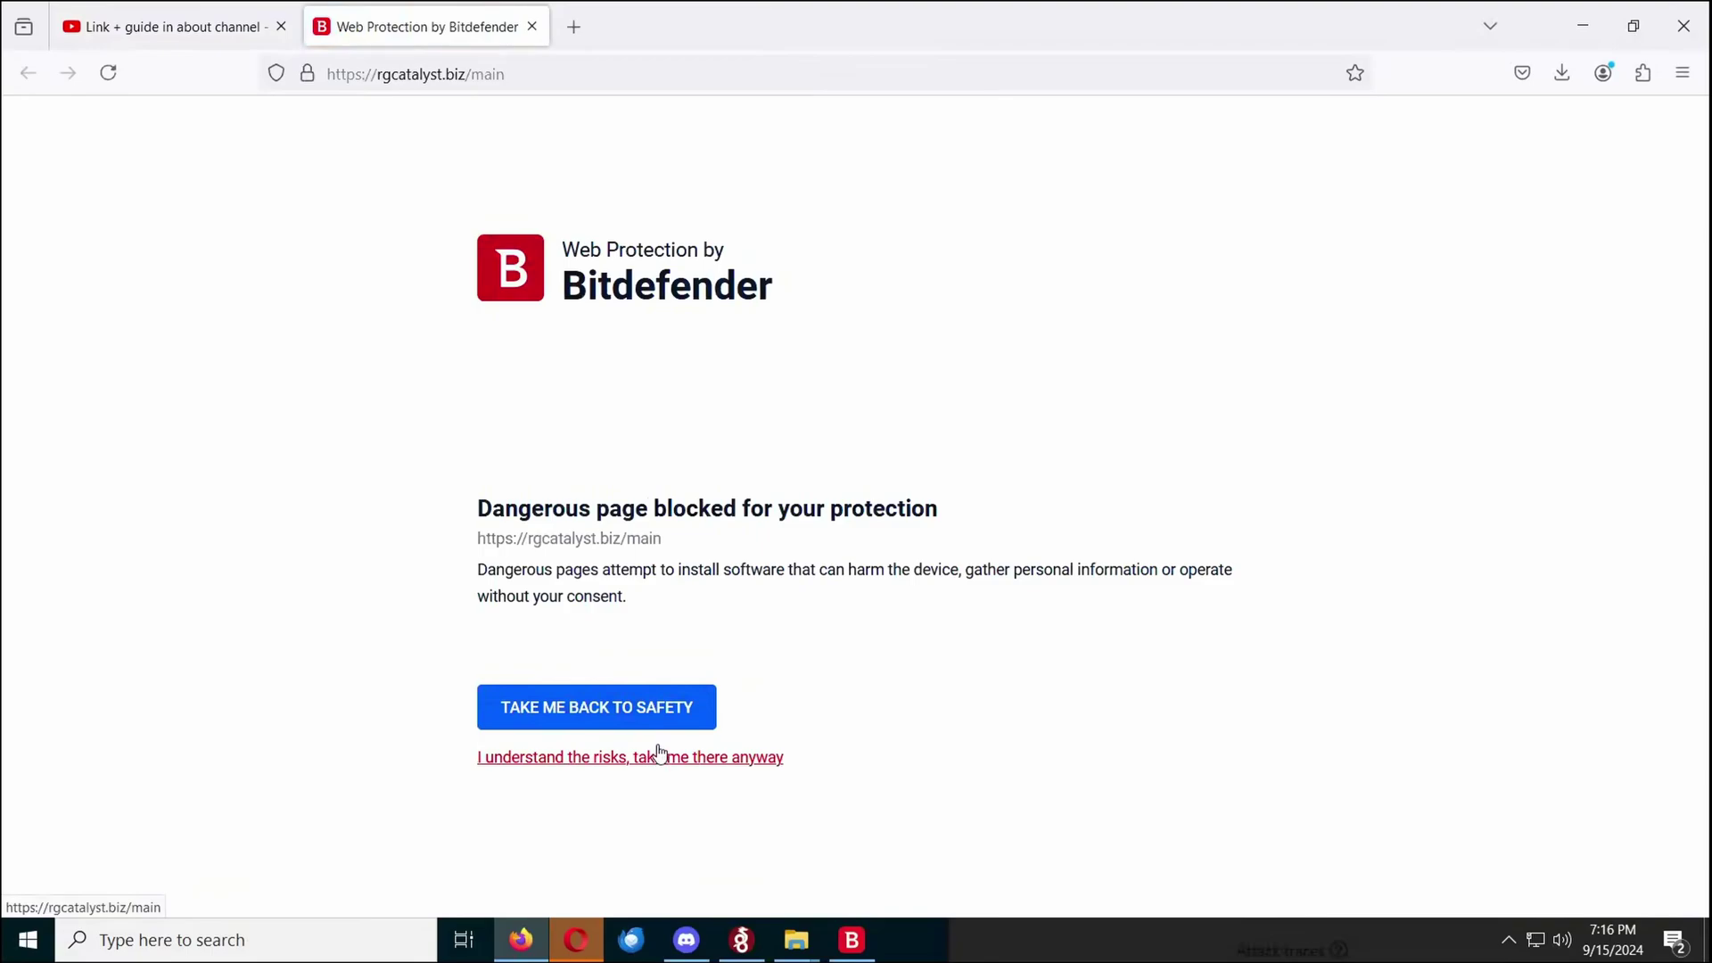
Bypass the rgcatalyst.biz dangerous-page block, then view the YouTube channel's full description
left_click(660, 756)
left_click(871, 515)
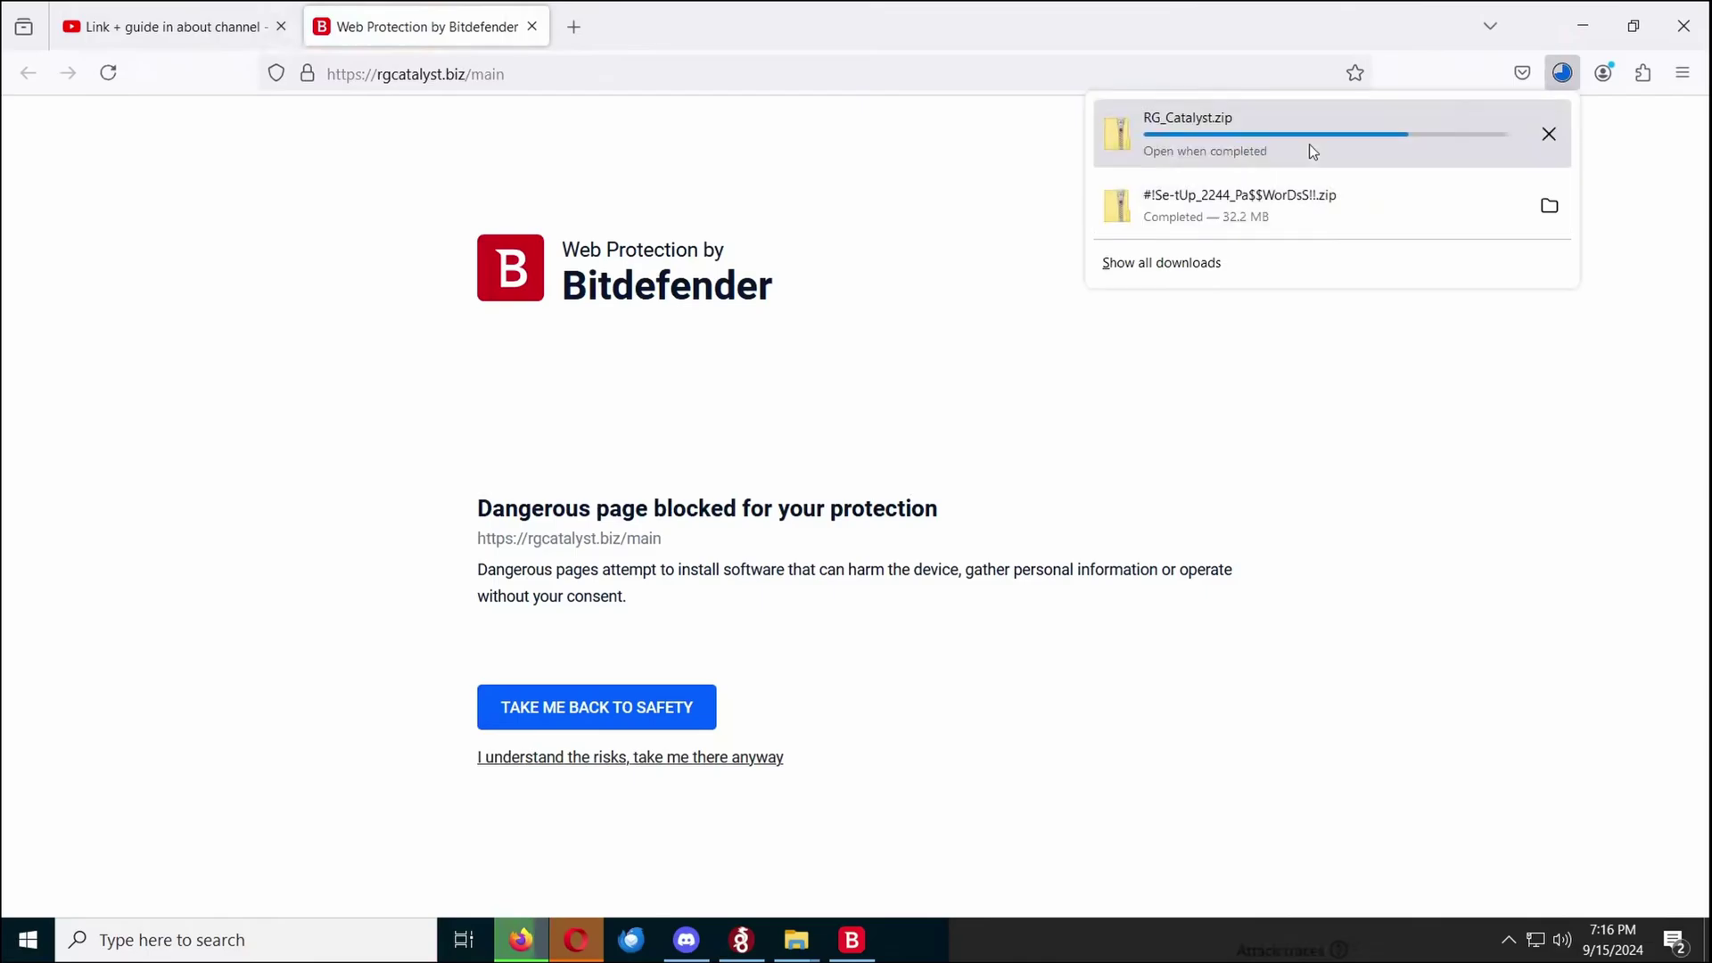
left_click(224, 35)
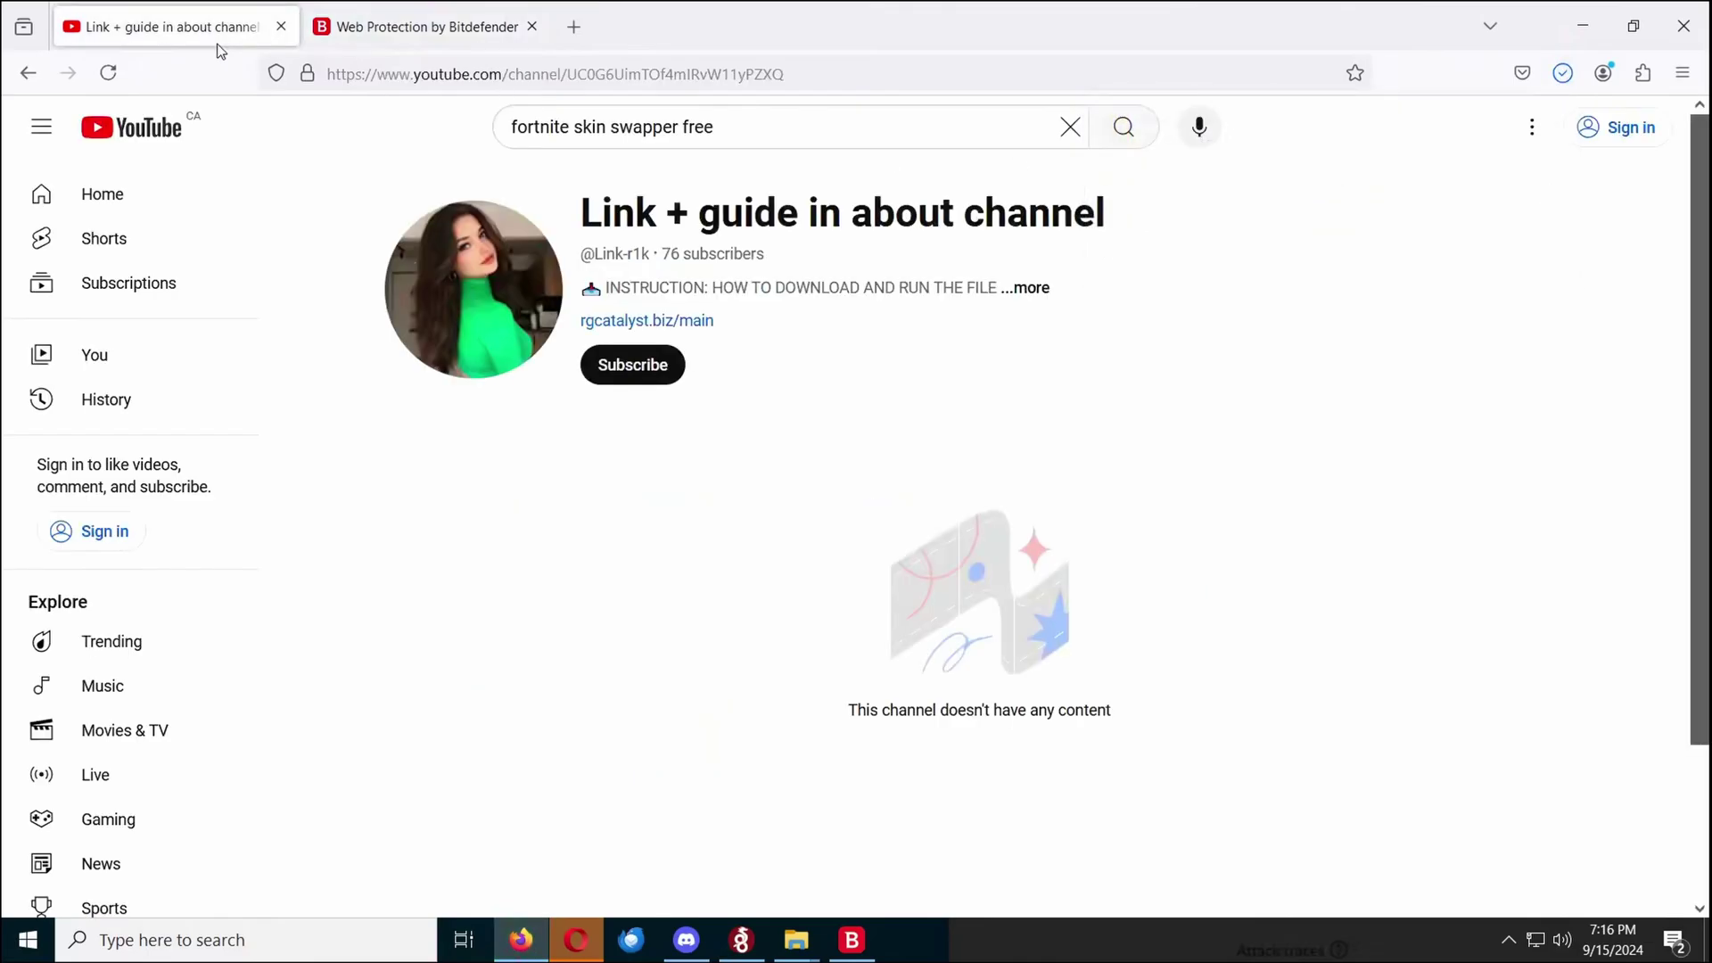
left_click(968, 292)
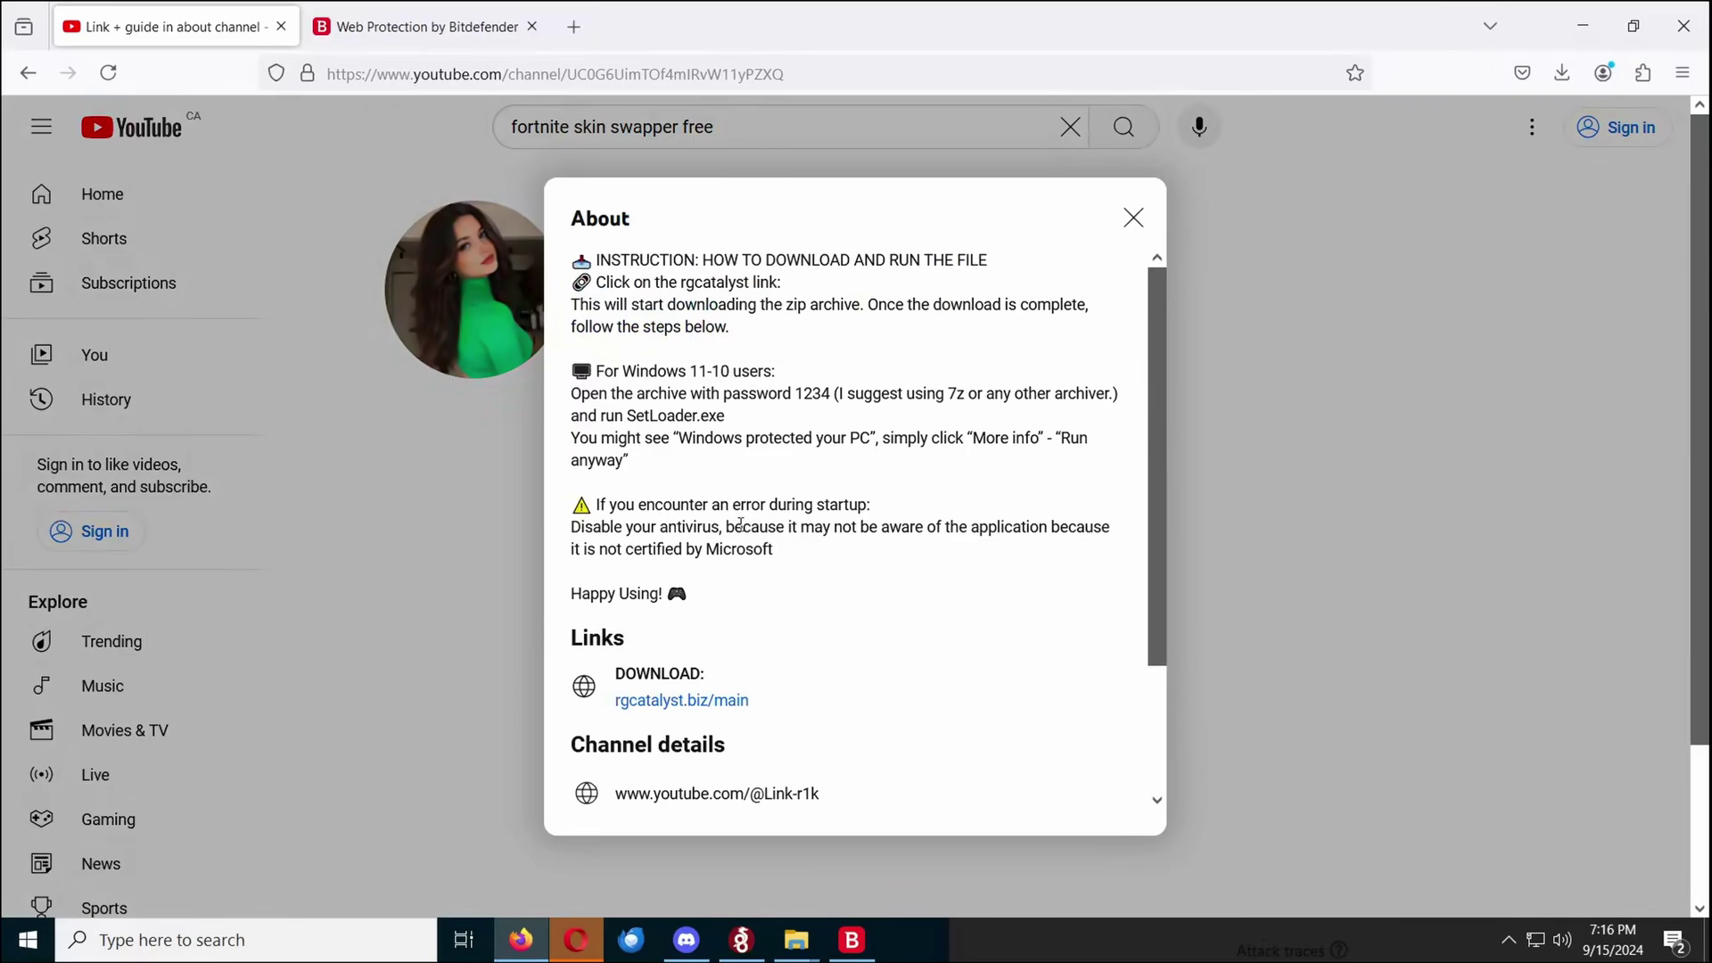
Locate RG_Catalyst.zip in the Downloads folder and bring up its context menu
mouse_move(797, 938)
left_click(707, 829)
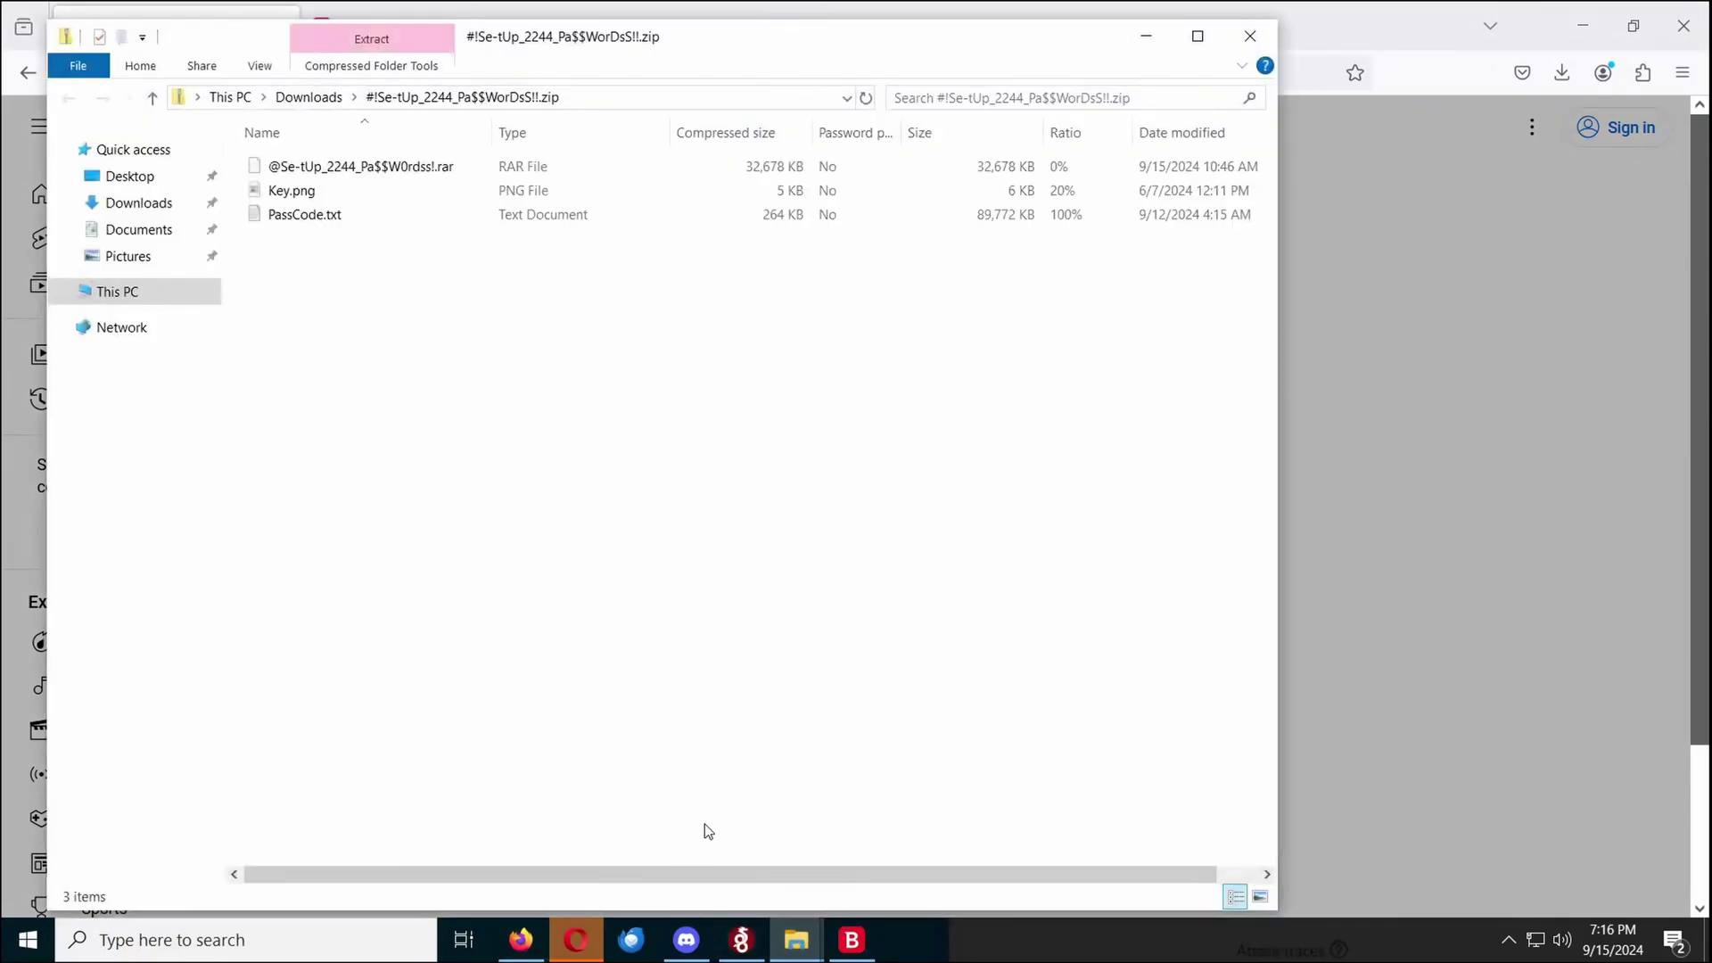
left_click(139, 202)
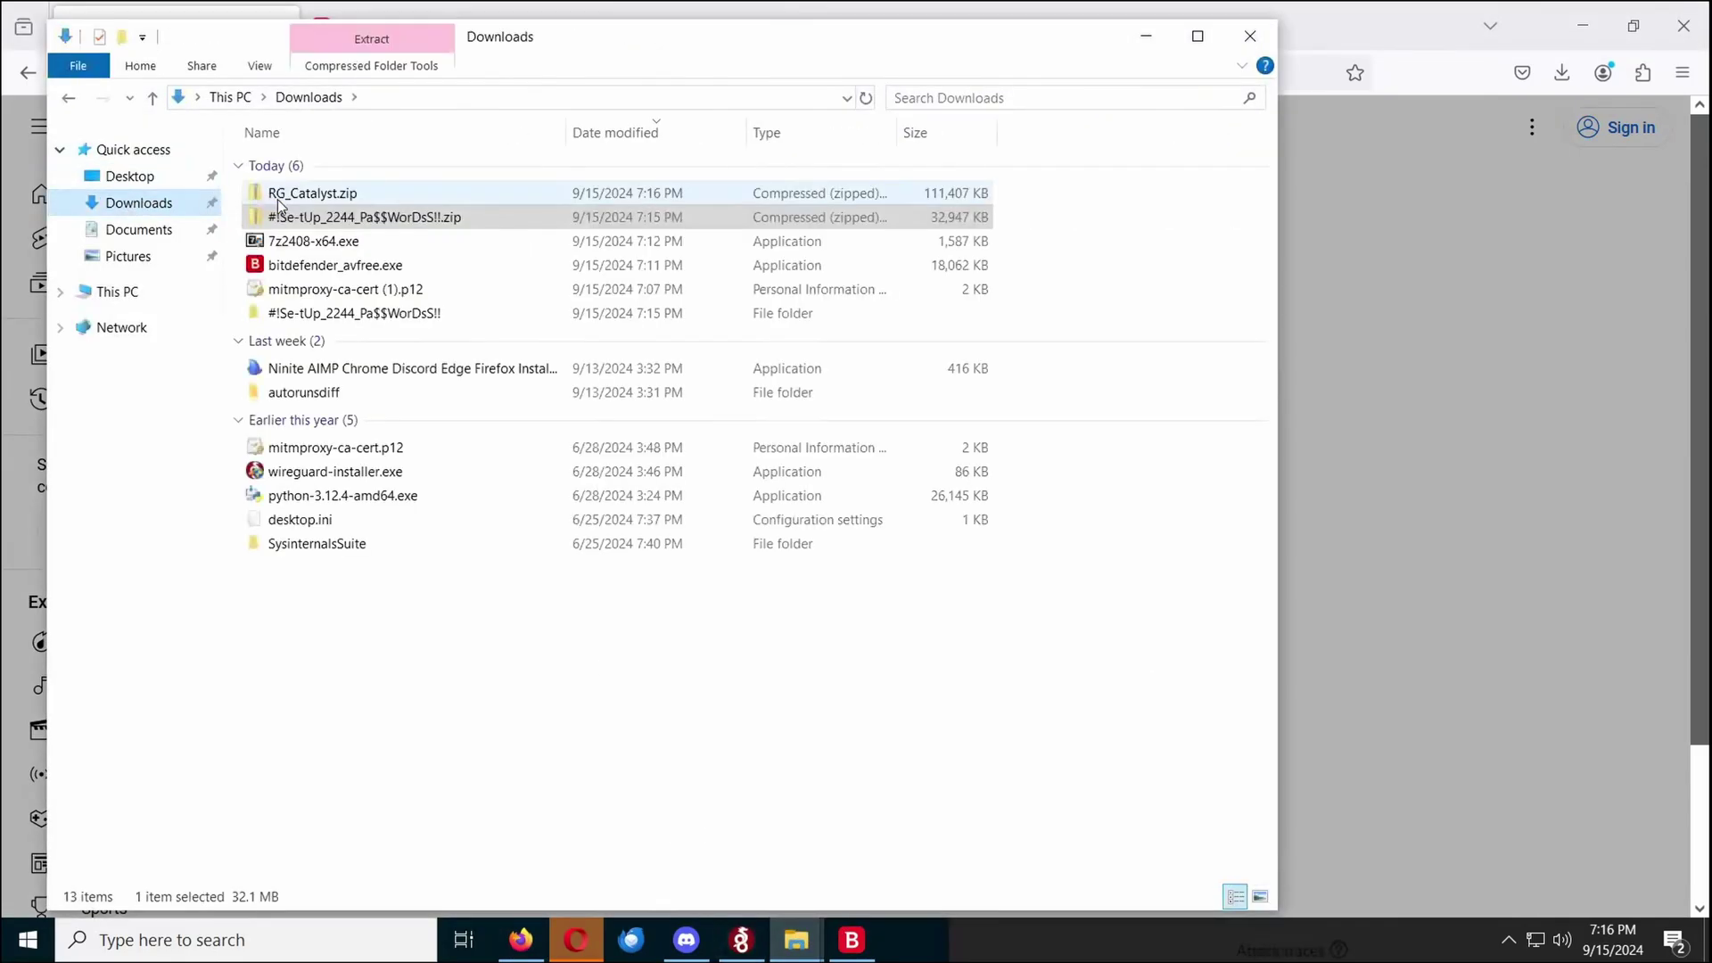
left_click(287, 199)
right_click(286, 202)
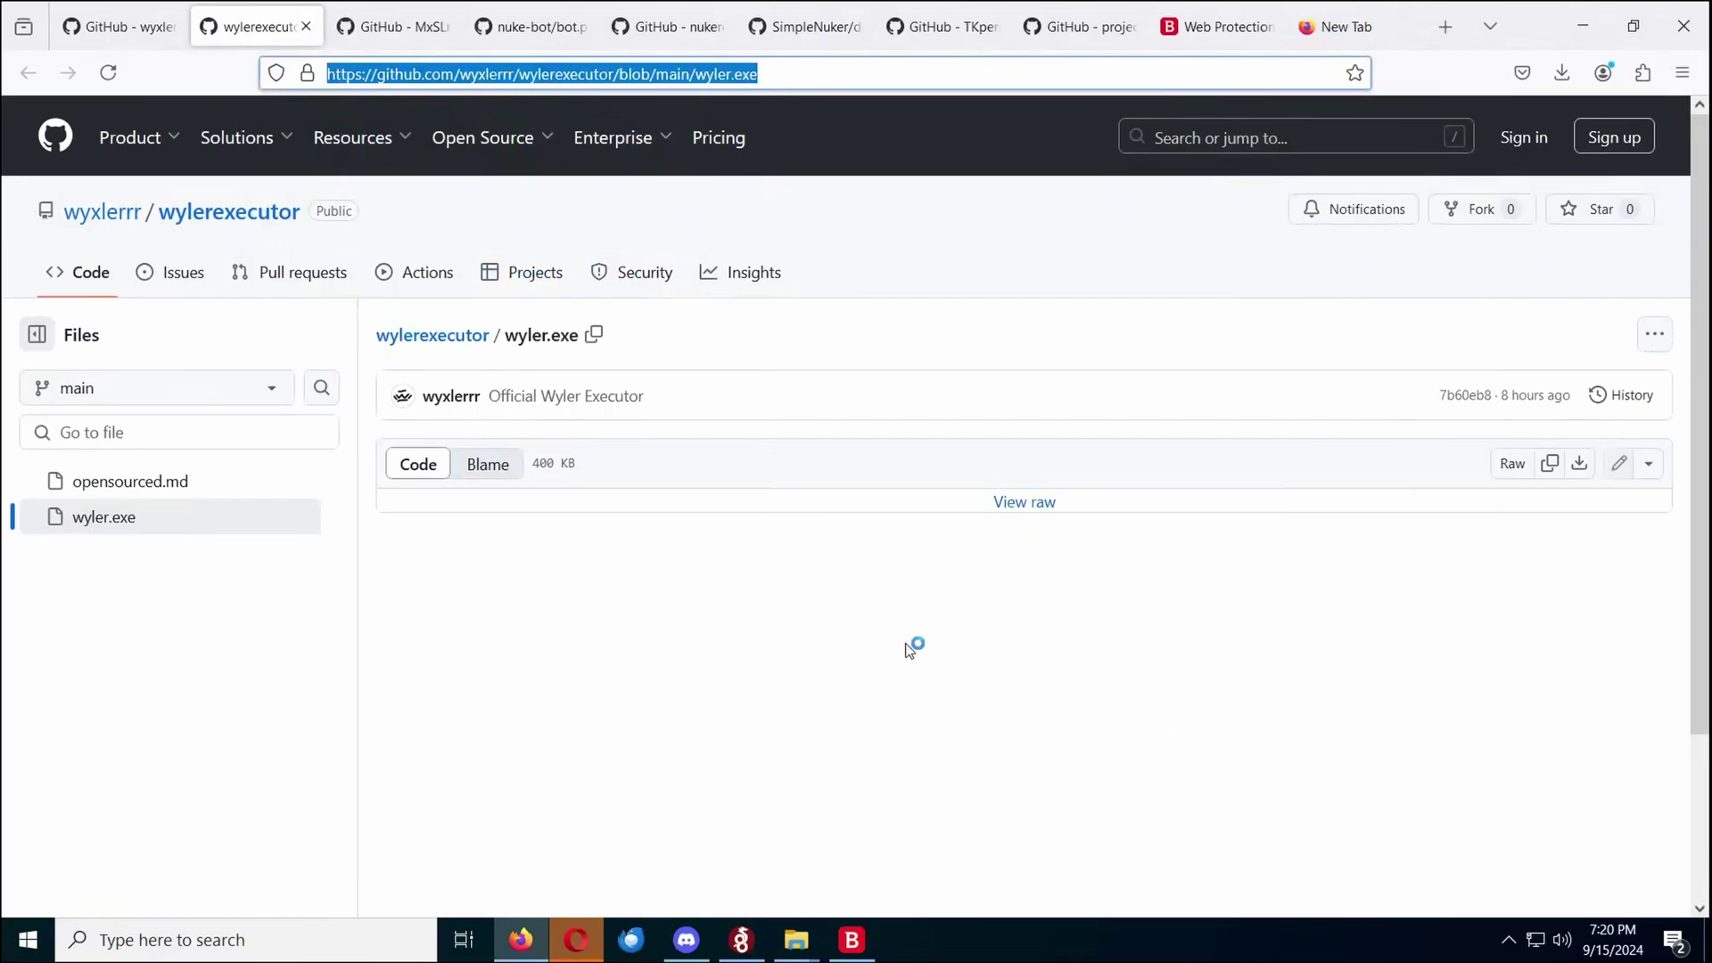
Create a free Bitdefender account and keep the free Antivirus edition instead of the trial
left_click(852, 939)
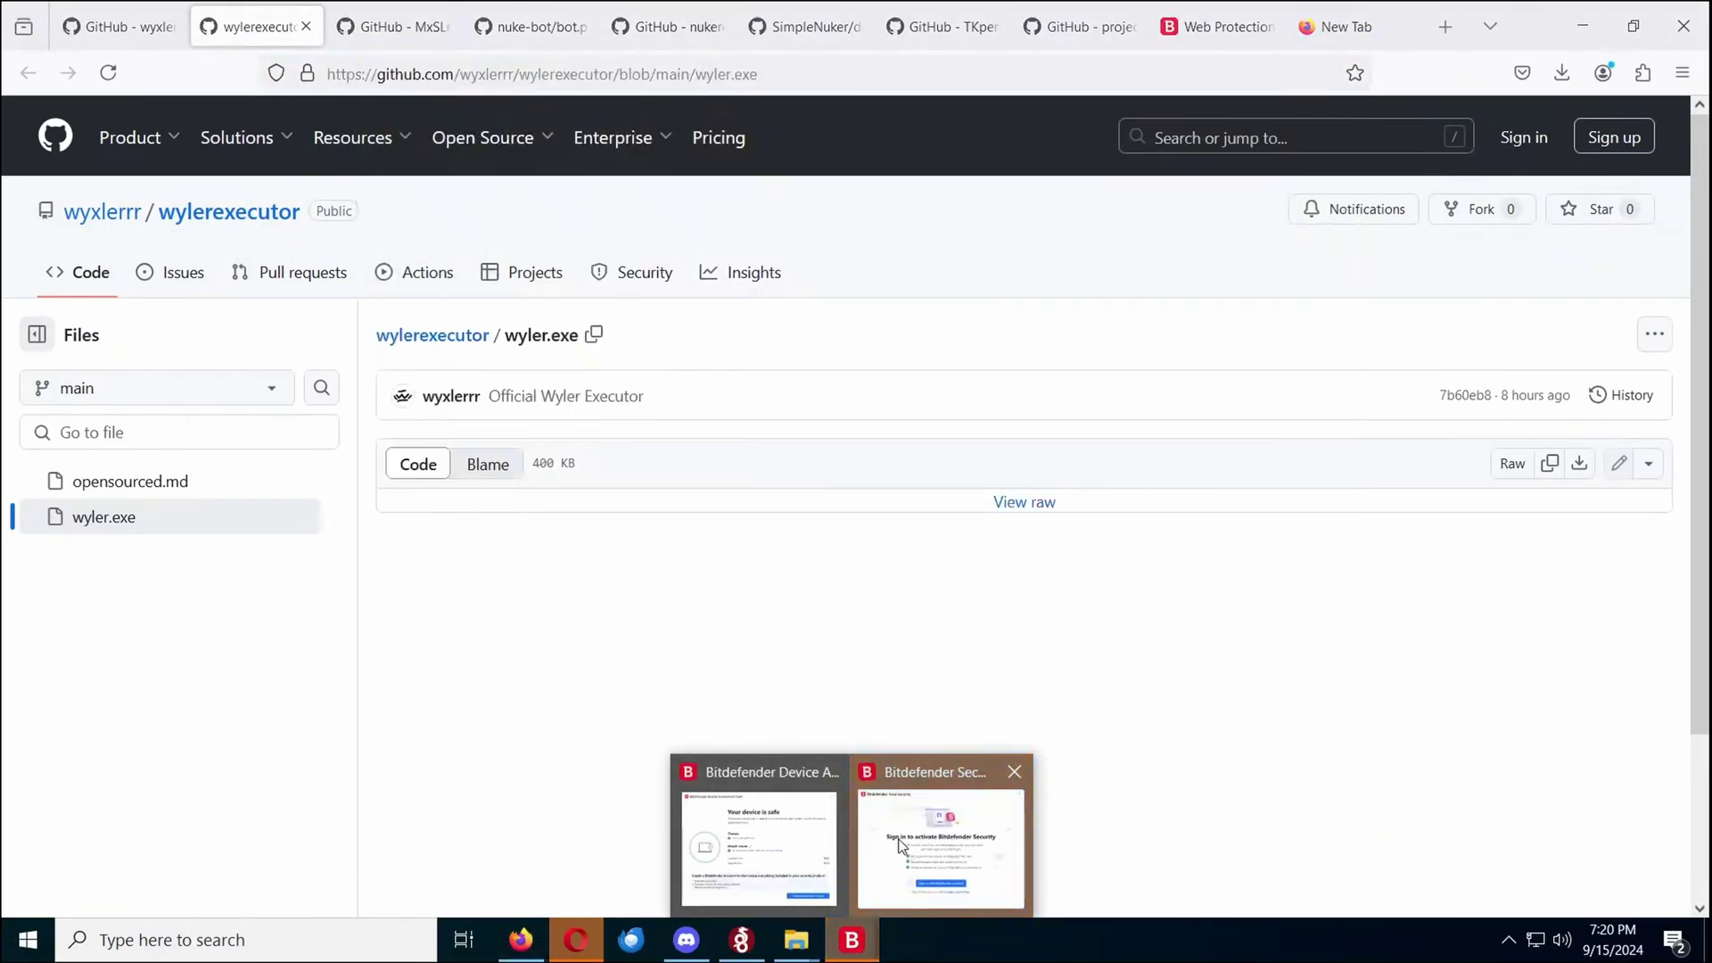
left_click(878, 856)
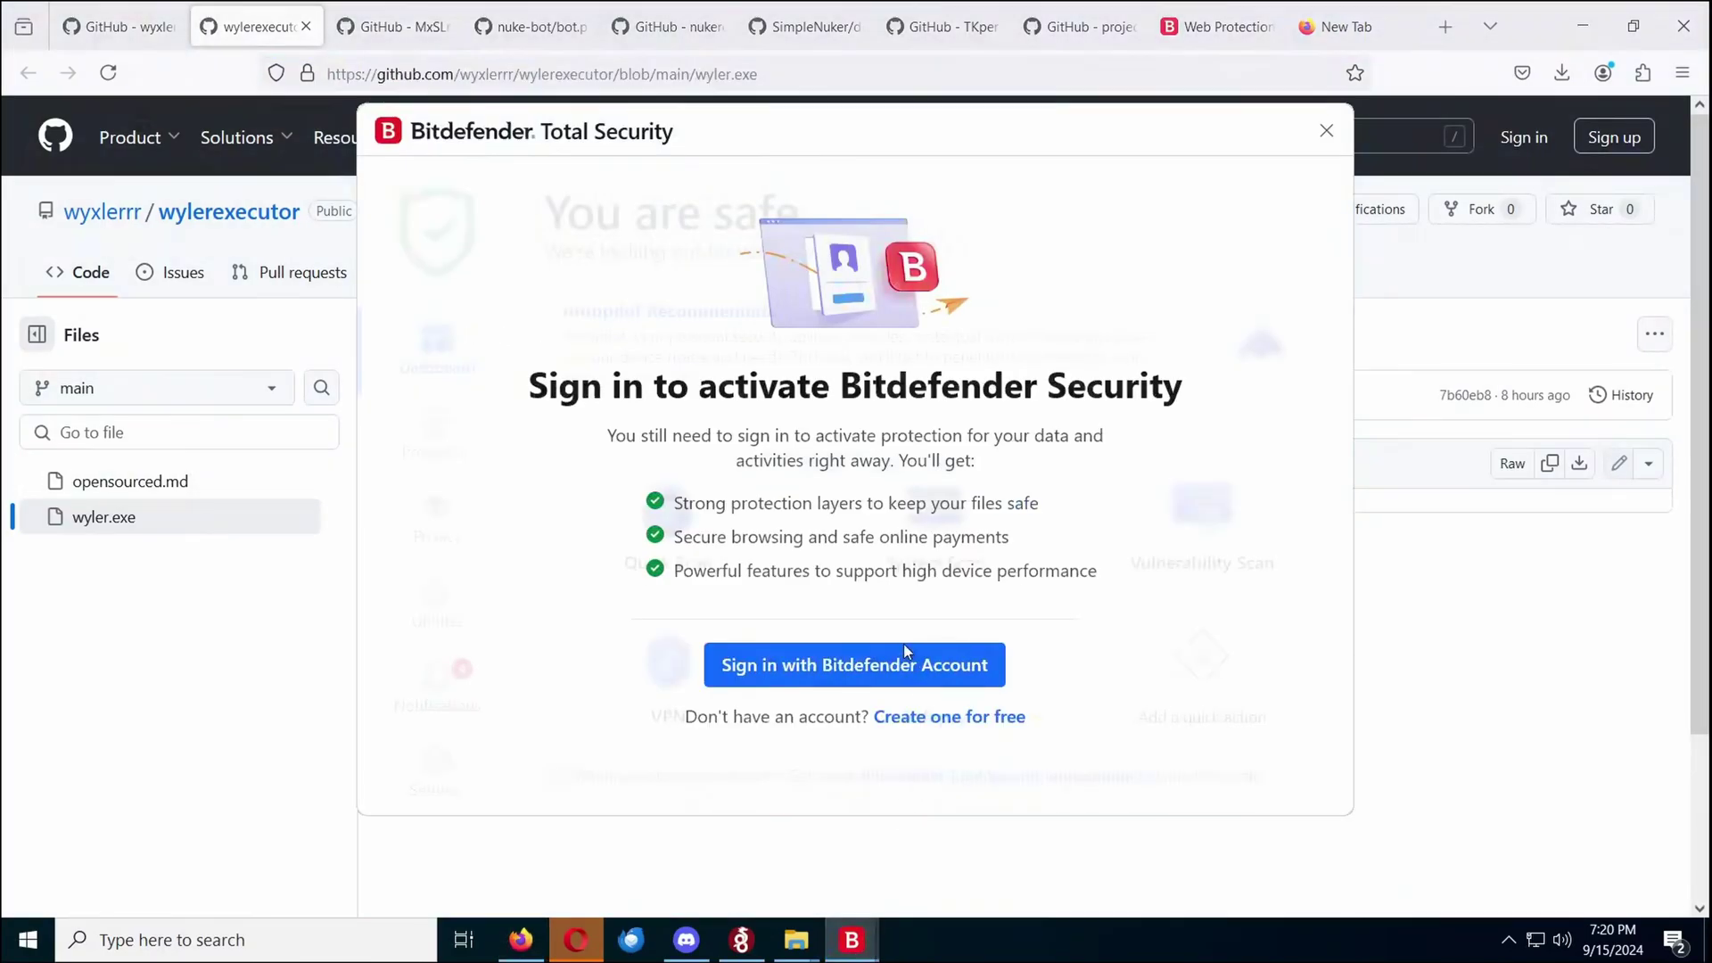
left_click(938, 718)
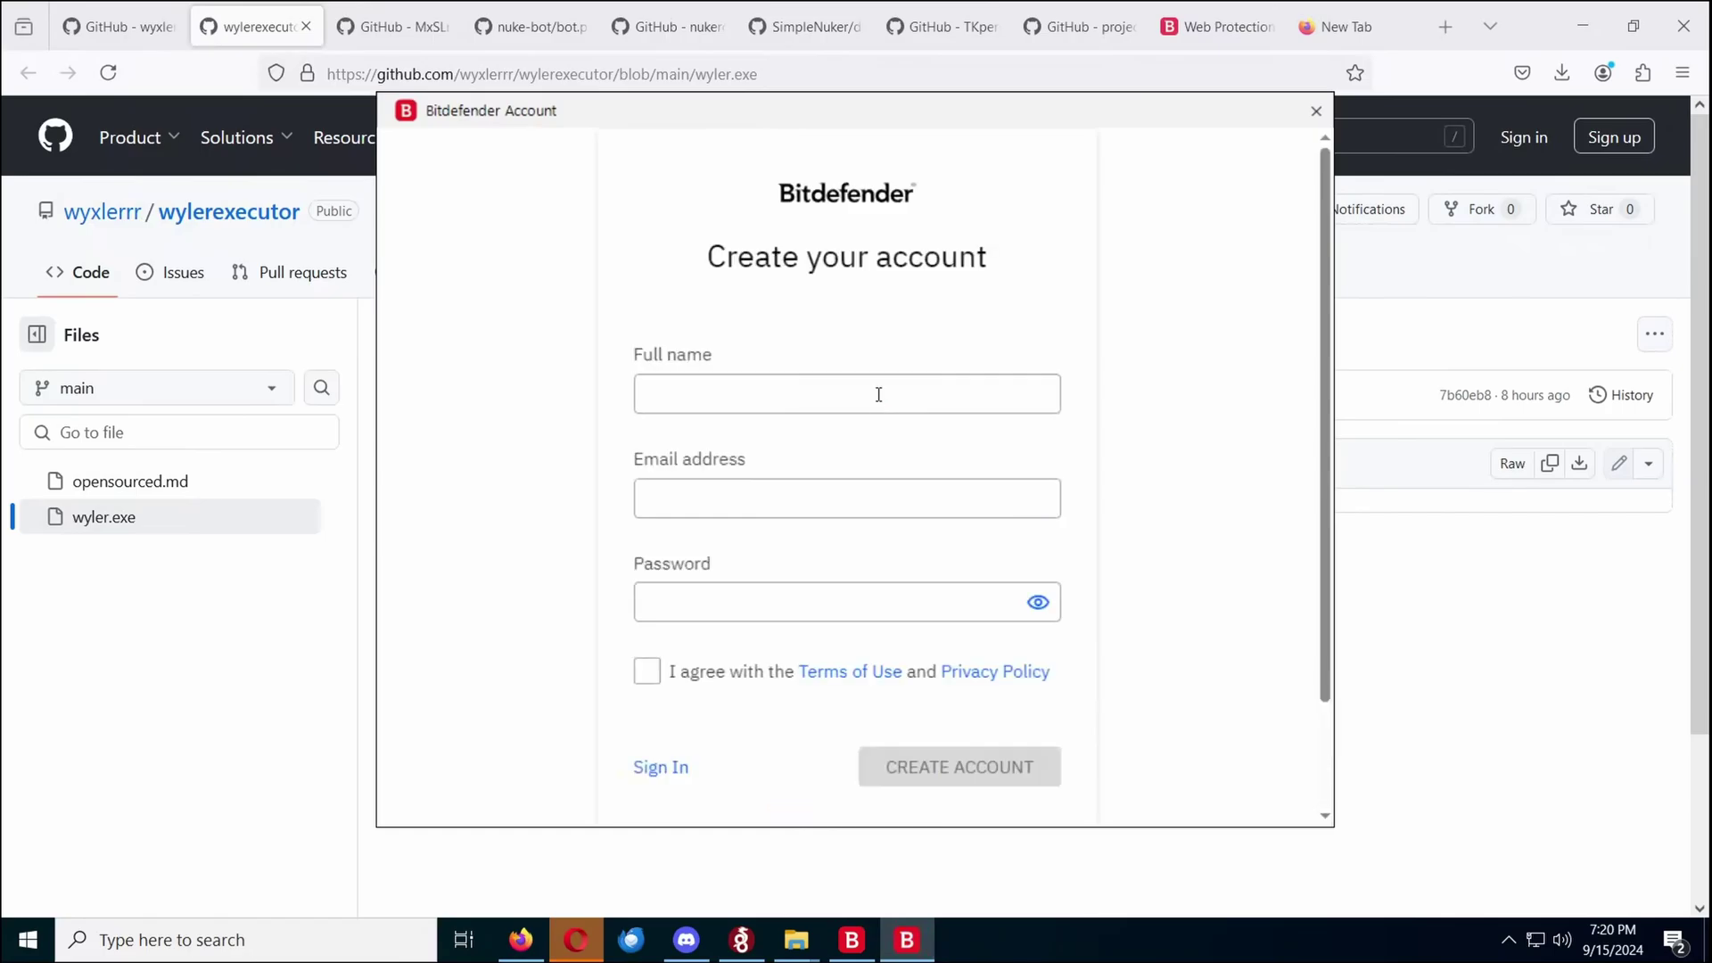
scroll(747, 677, "down", 2)
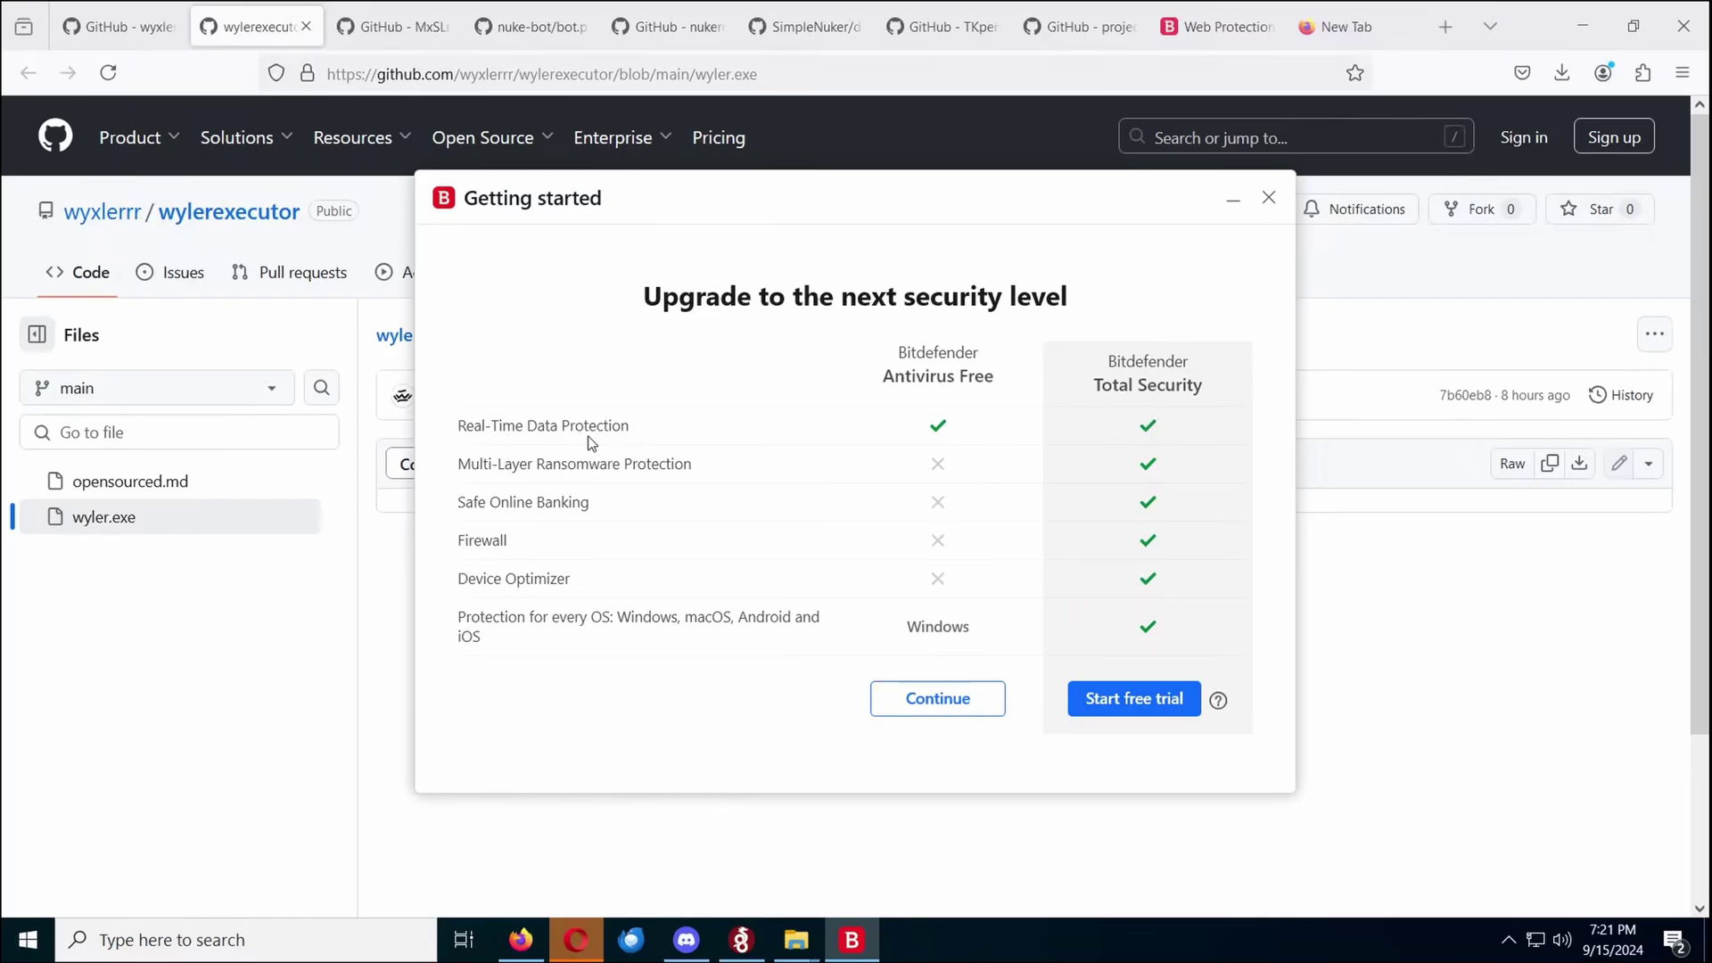
left_click(898, 700)
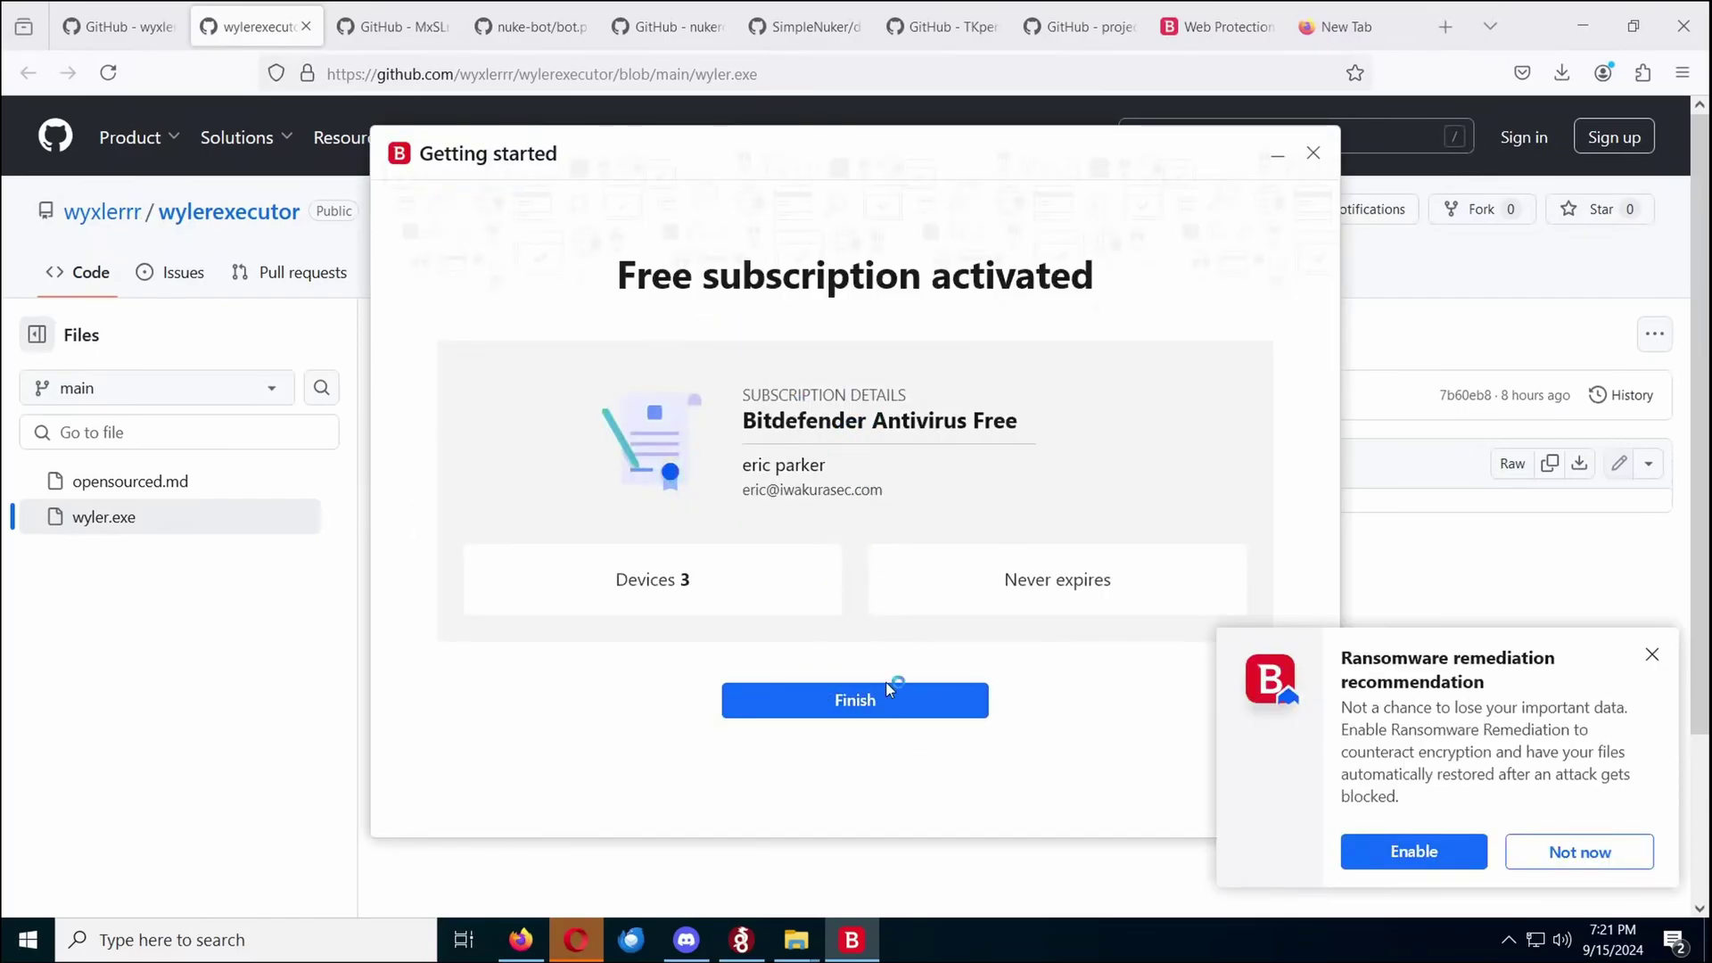
Finish Bitdefender setup, then cycle through the Discord spy bot, nuke-bot, SimpleNuker and VK-NUKER GitHub tabs
left_click(888, 696)
left_click(384, 28)
left_click(535, 29)
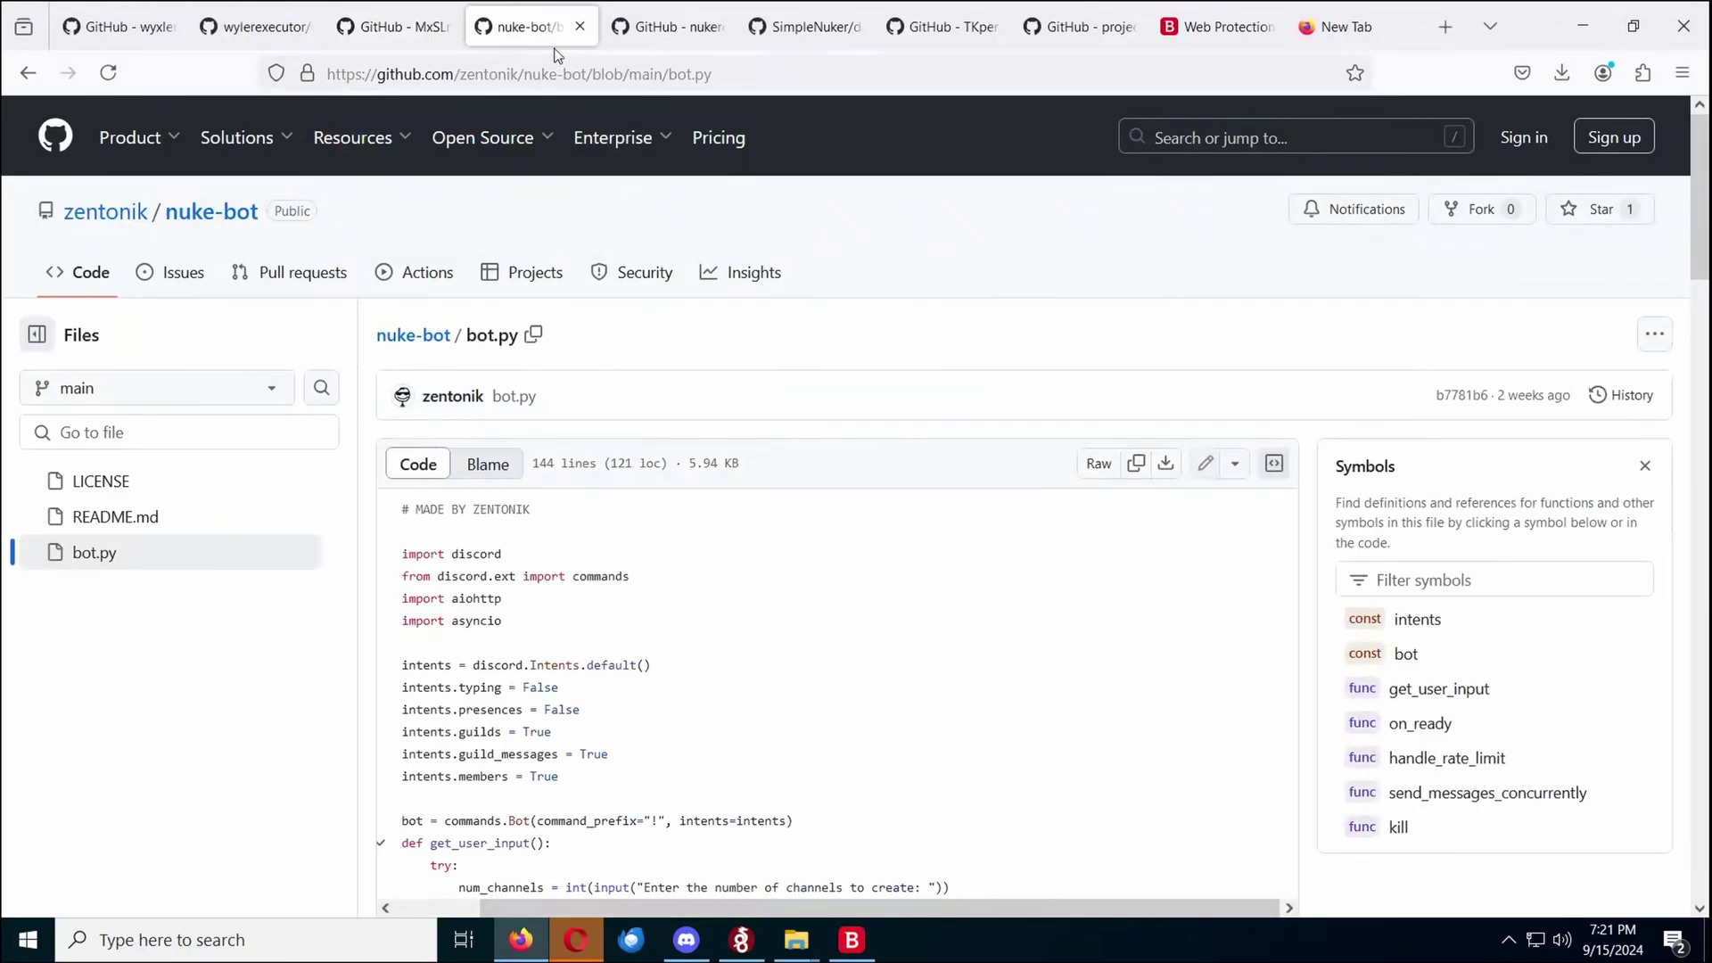
left_click(682, 29)
left_click(1218, 27)
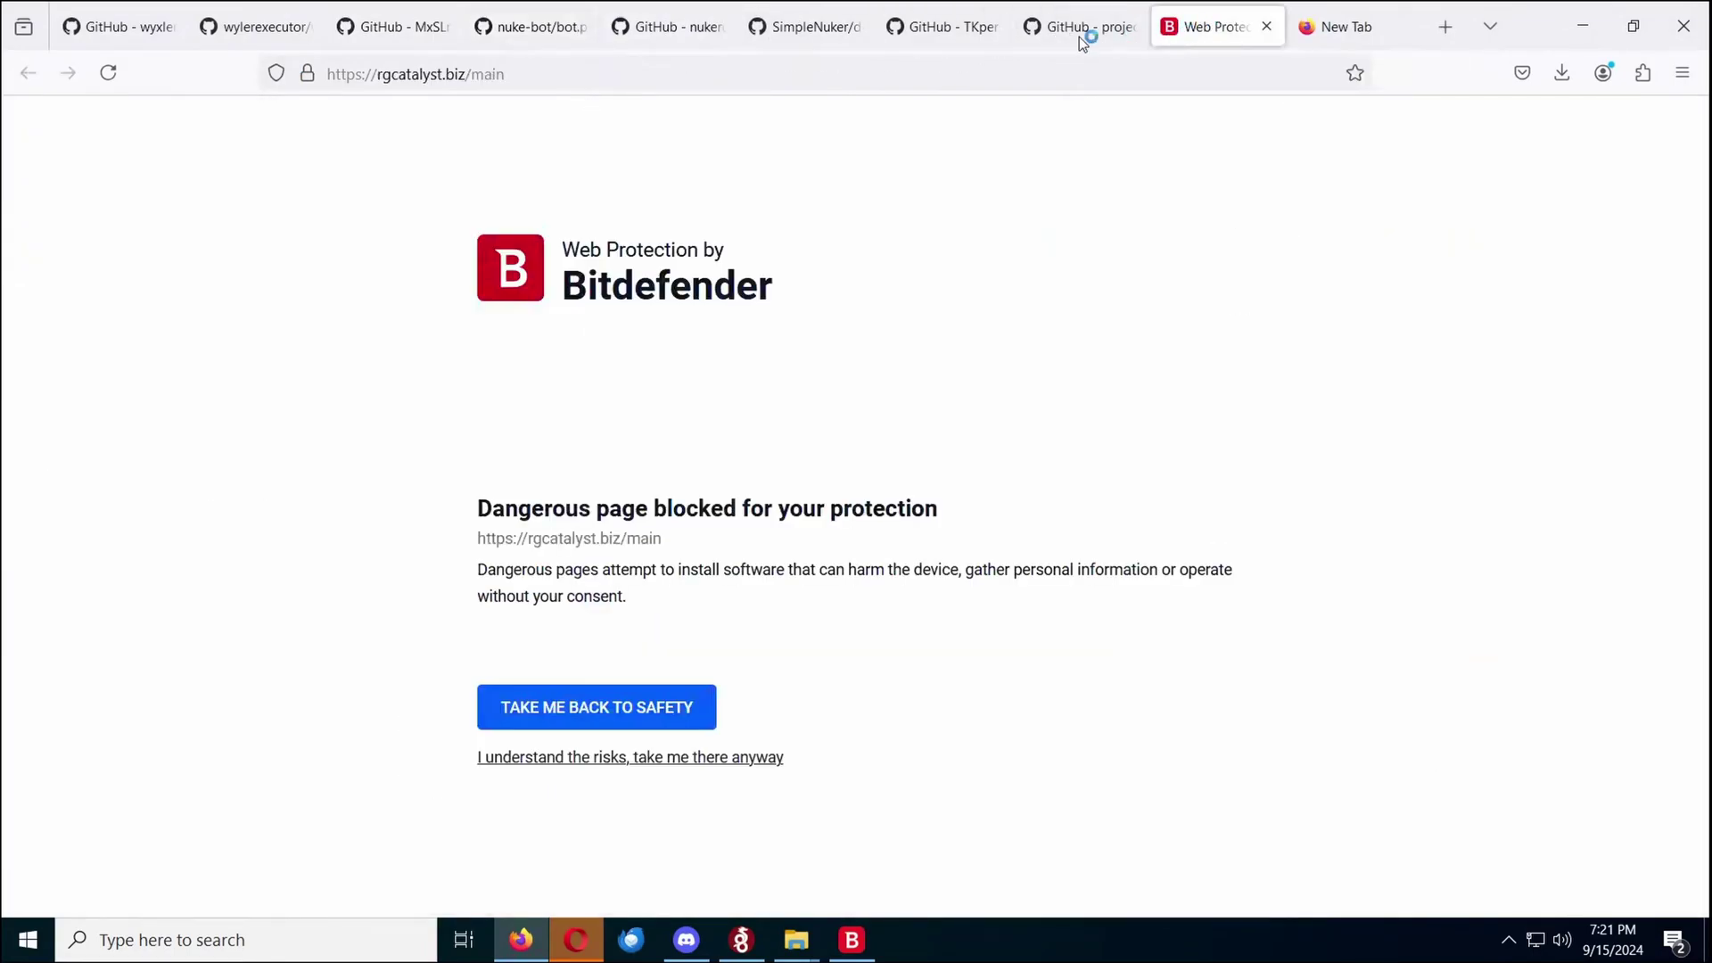
left_click(1081, 40)
scroll(1156, 107, "up", 3)
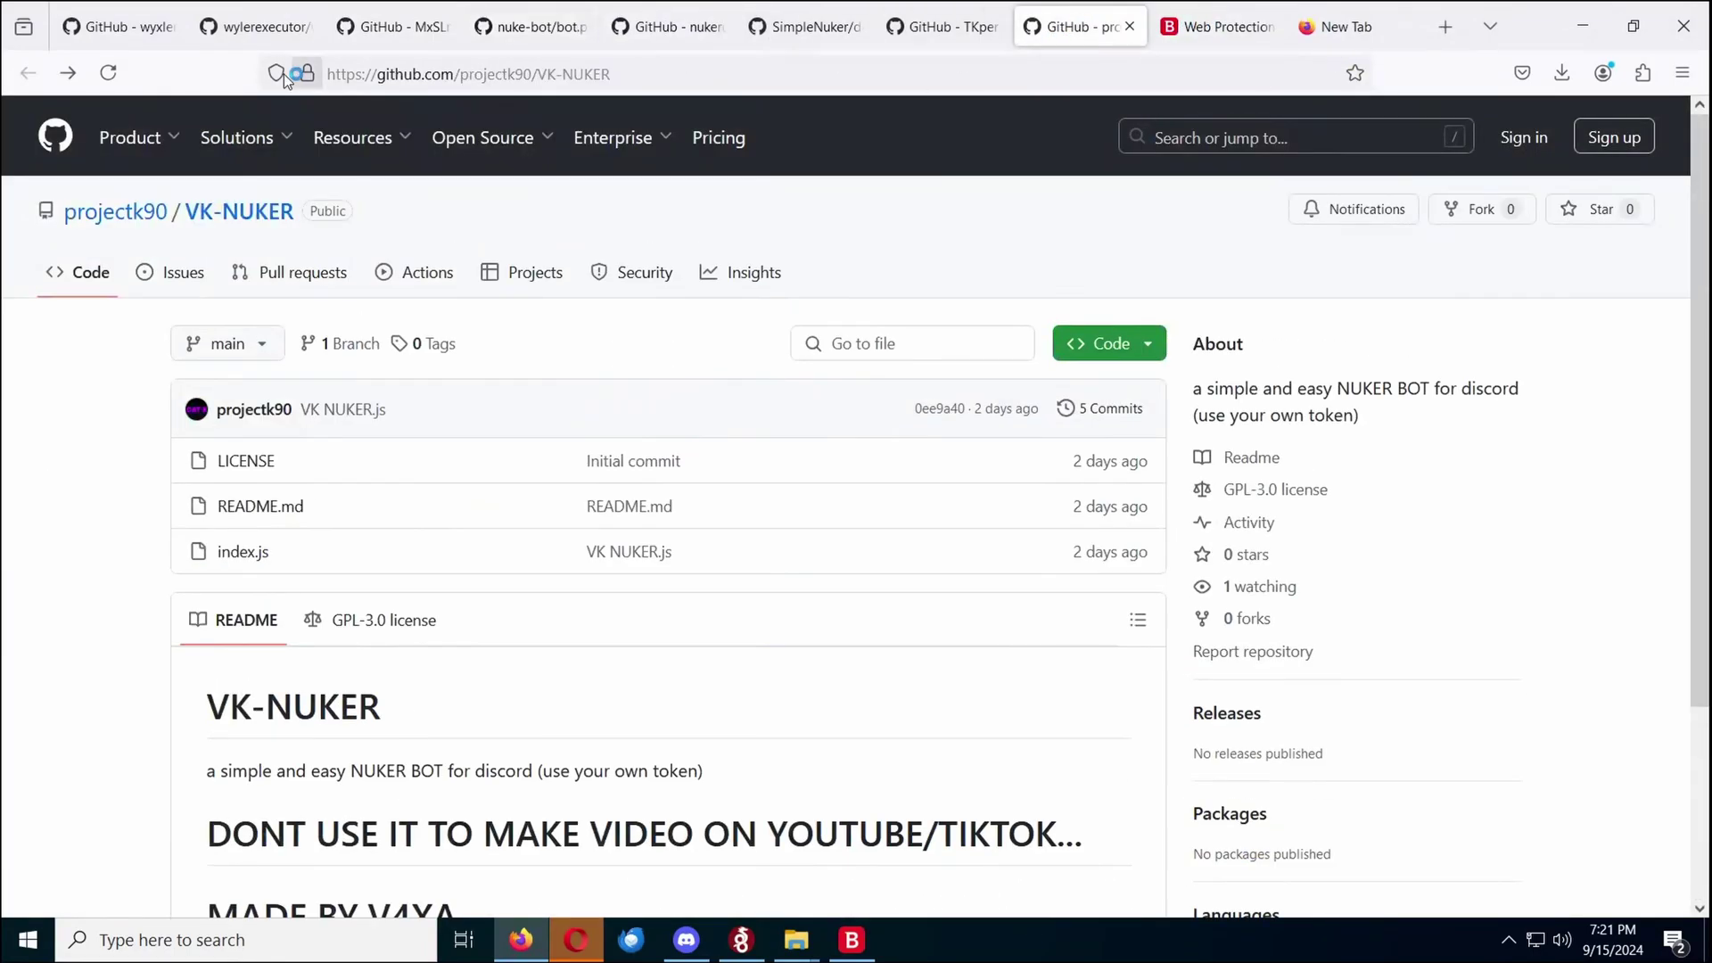
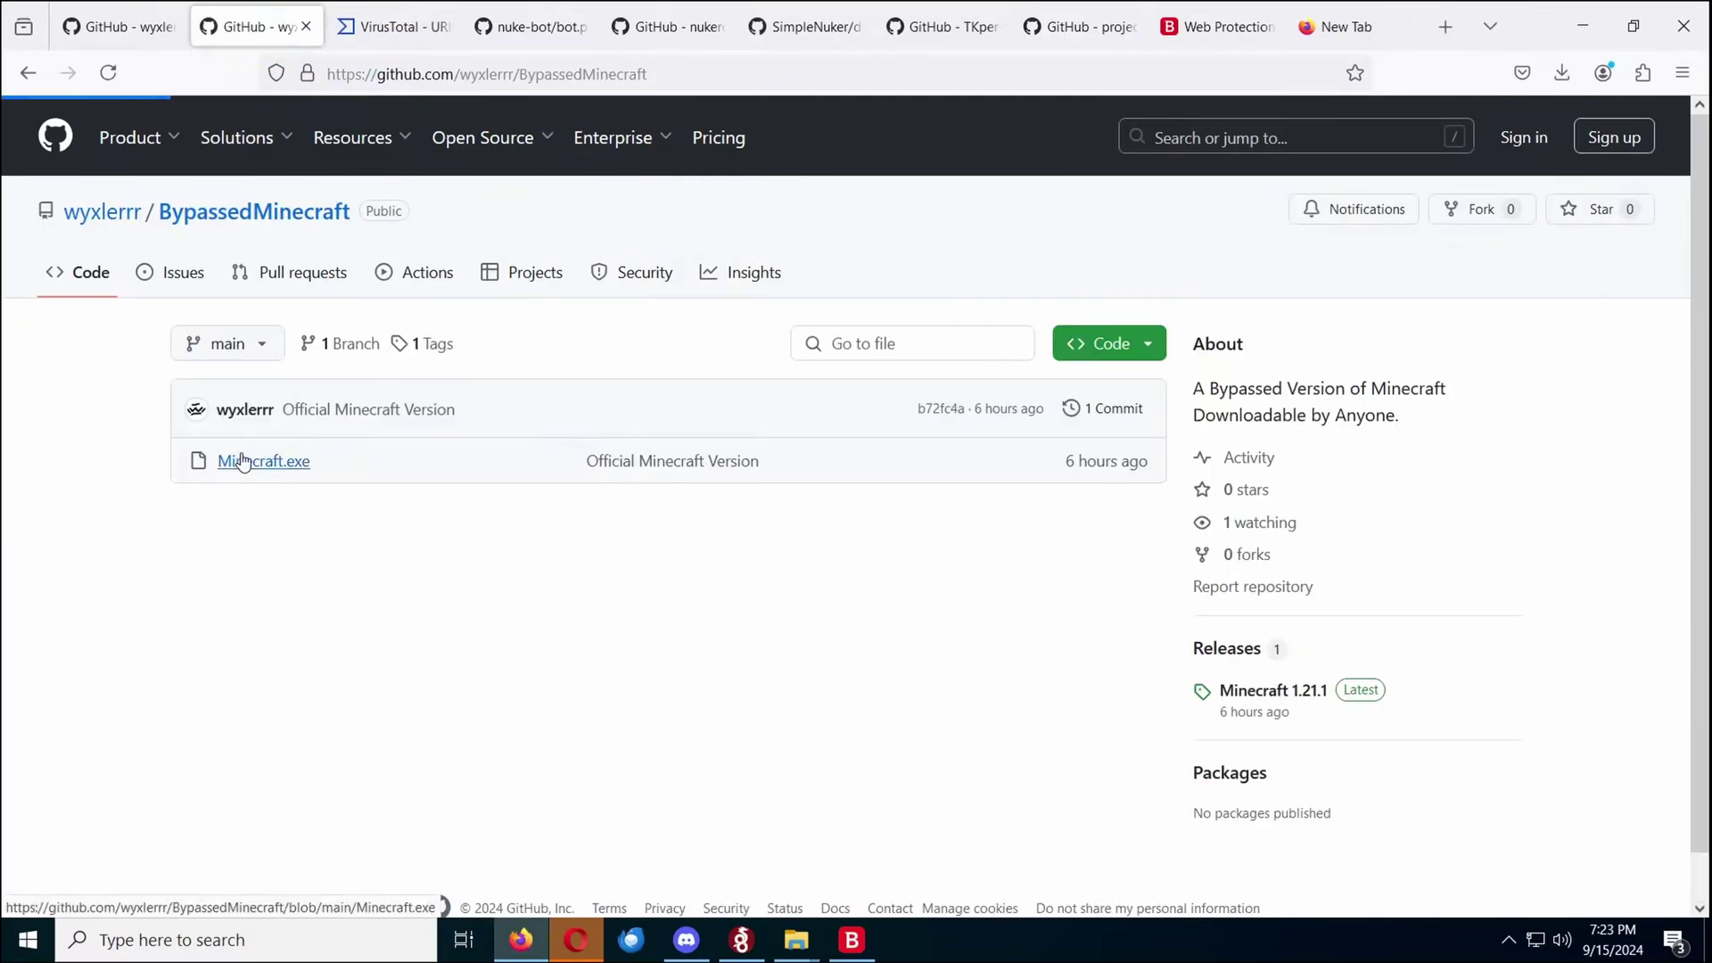
Download the raw Minecraft.exe from BypassedMinecraft and check its failed entry in downloads
left_click(236, 460)
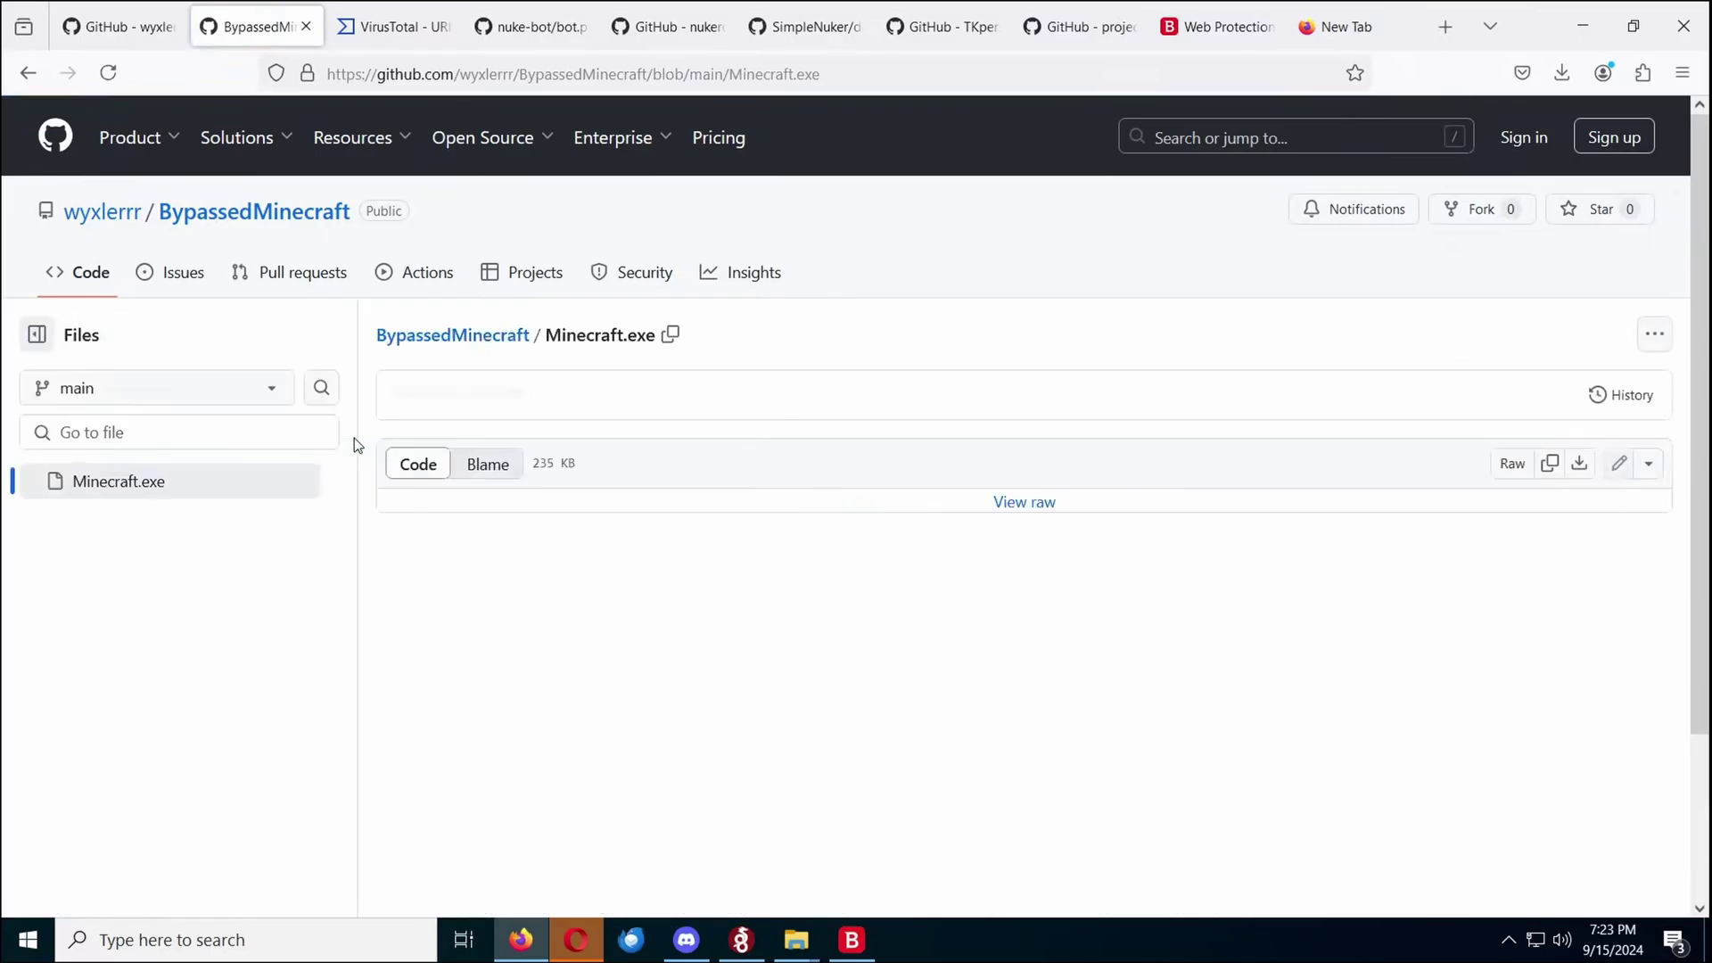
left_click(1578, 450)
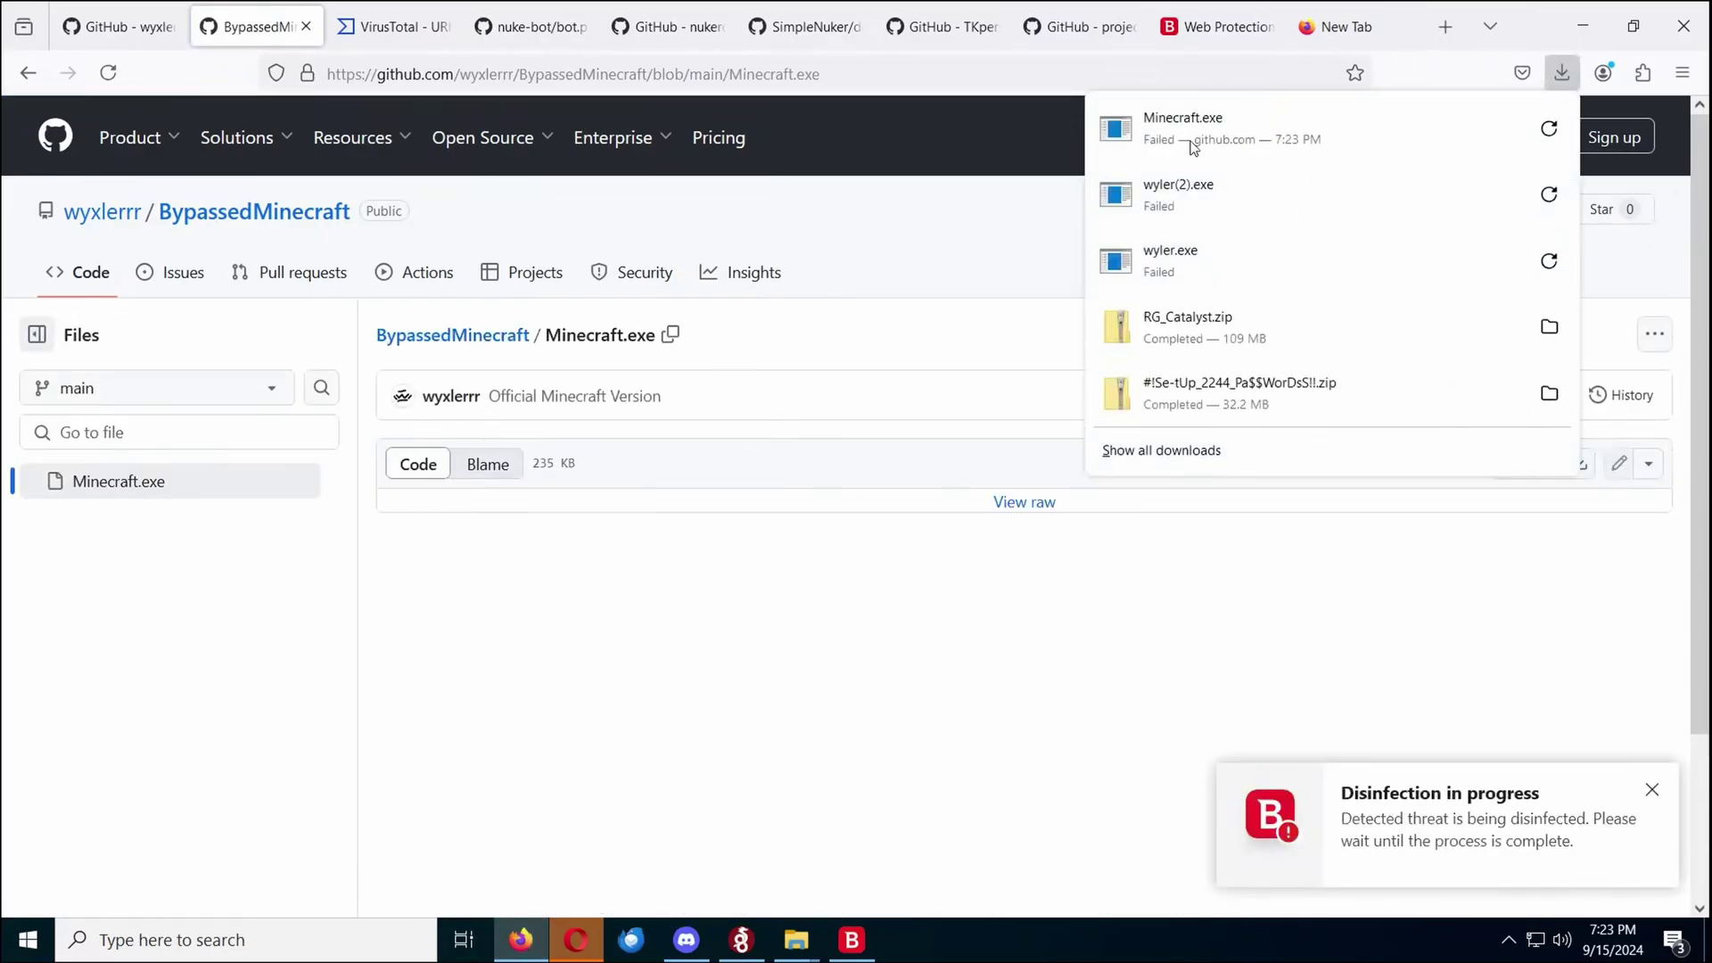
left_click(1435, 794)
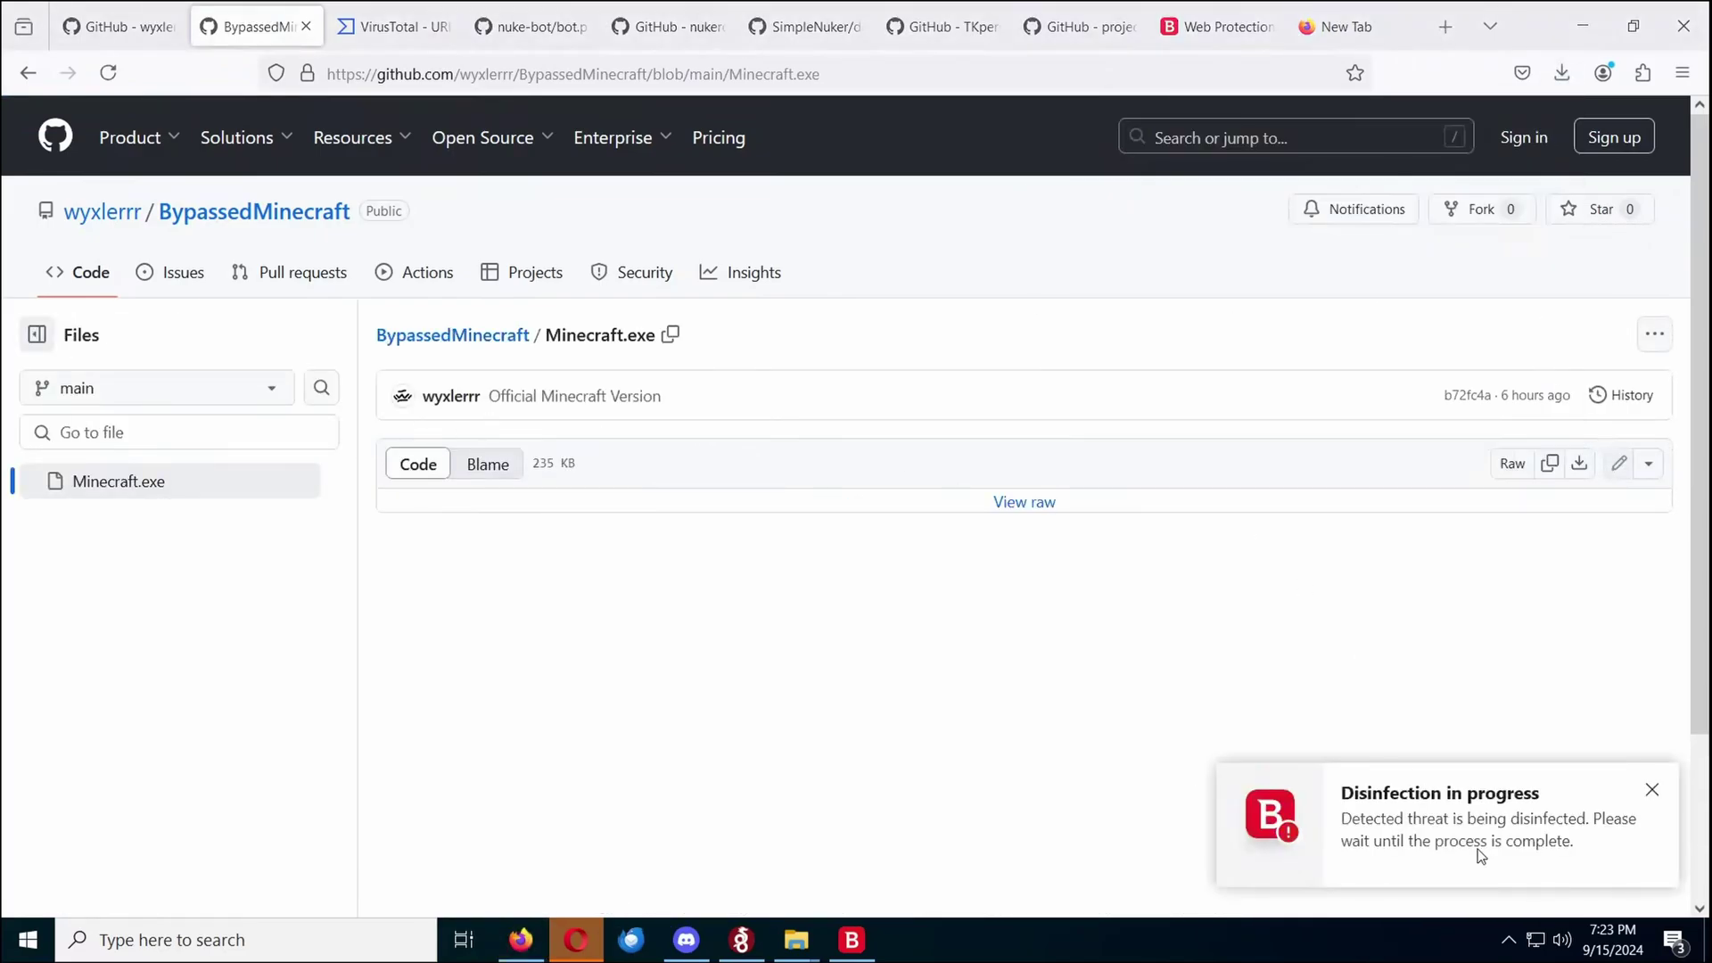
Review the wyler.exe VirusTotal report's Community and Details tabs, then show the Bitdefender dashboard
left_click(383, 36)
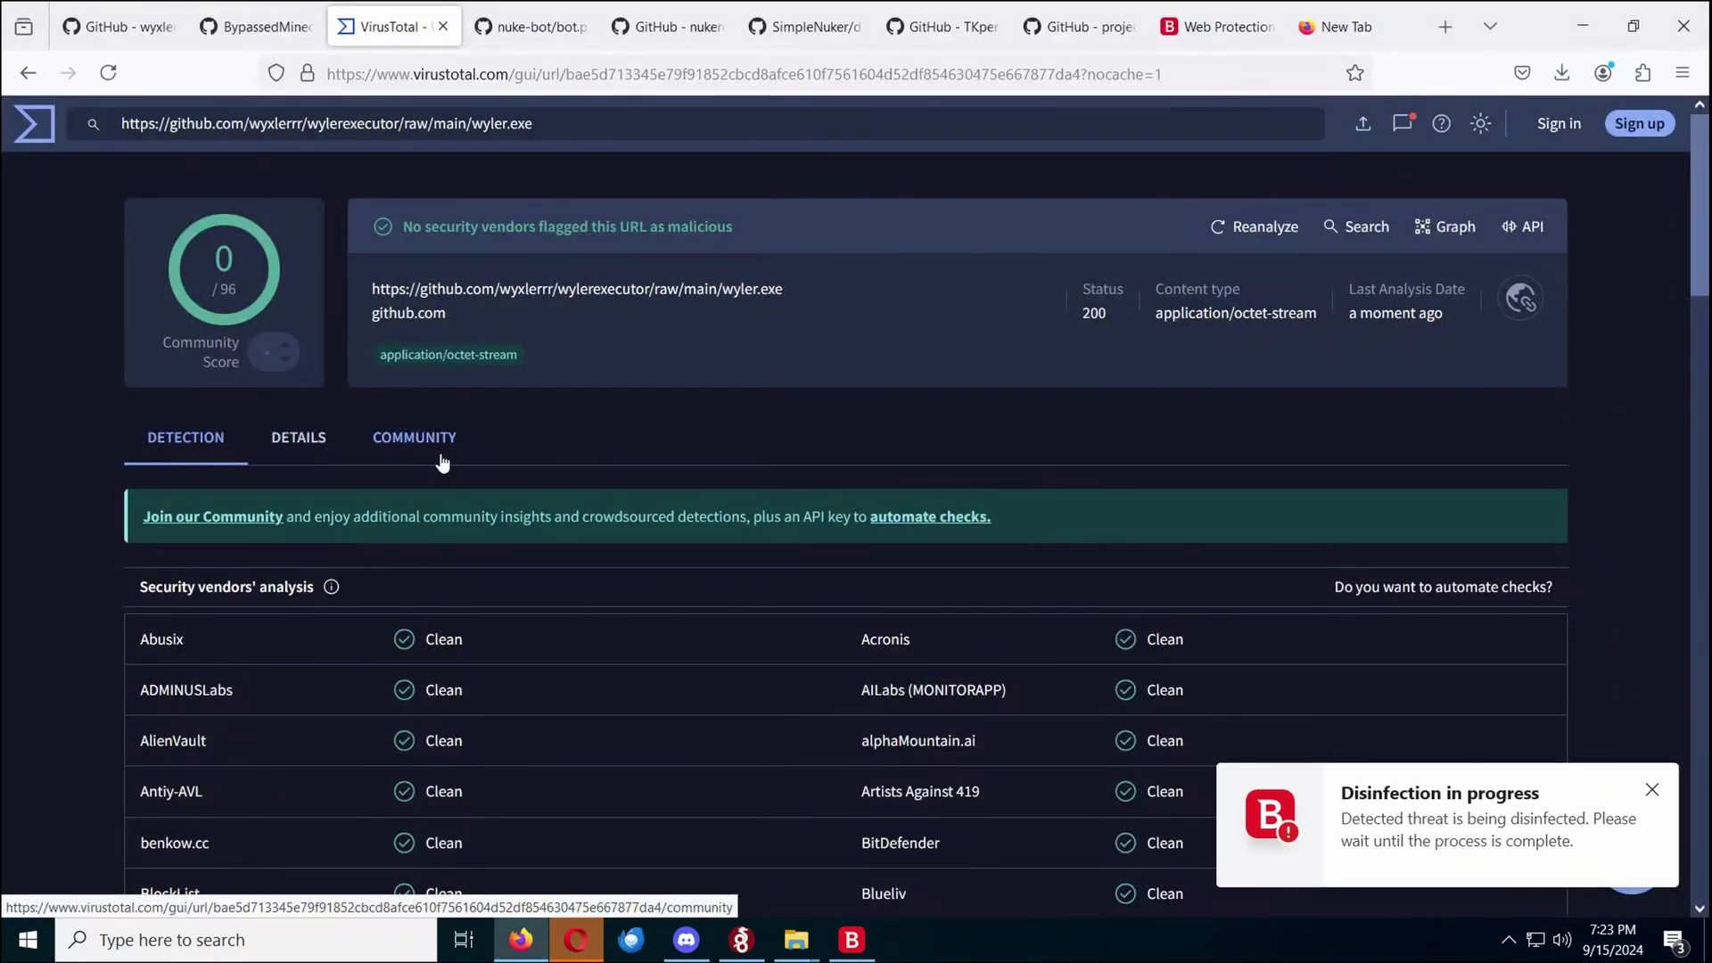
scroll(441, 458, "down", 5)
scroll(384, 428, "up", 5)
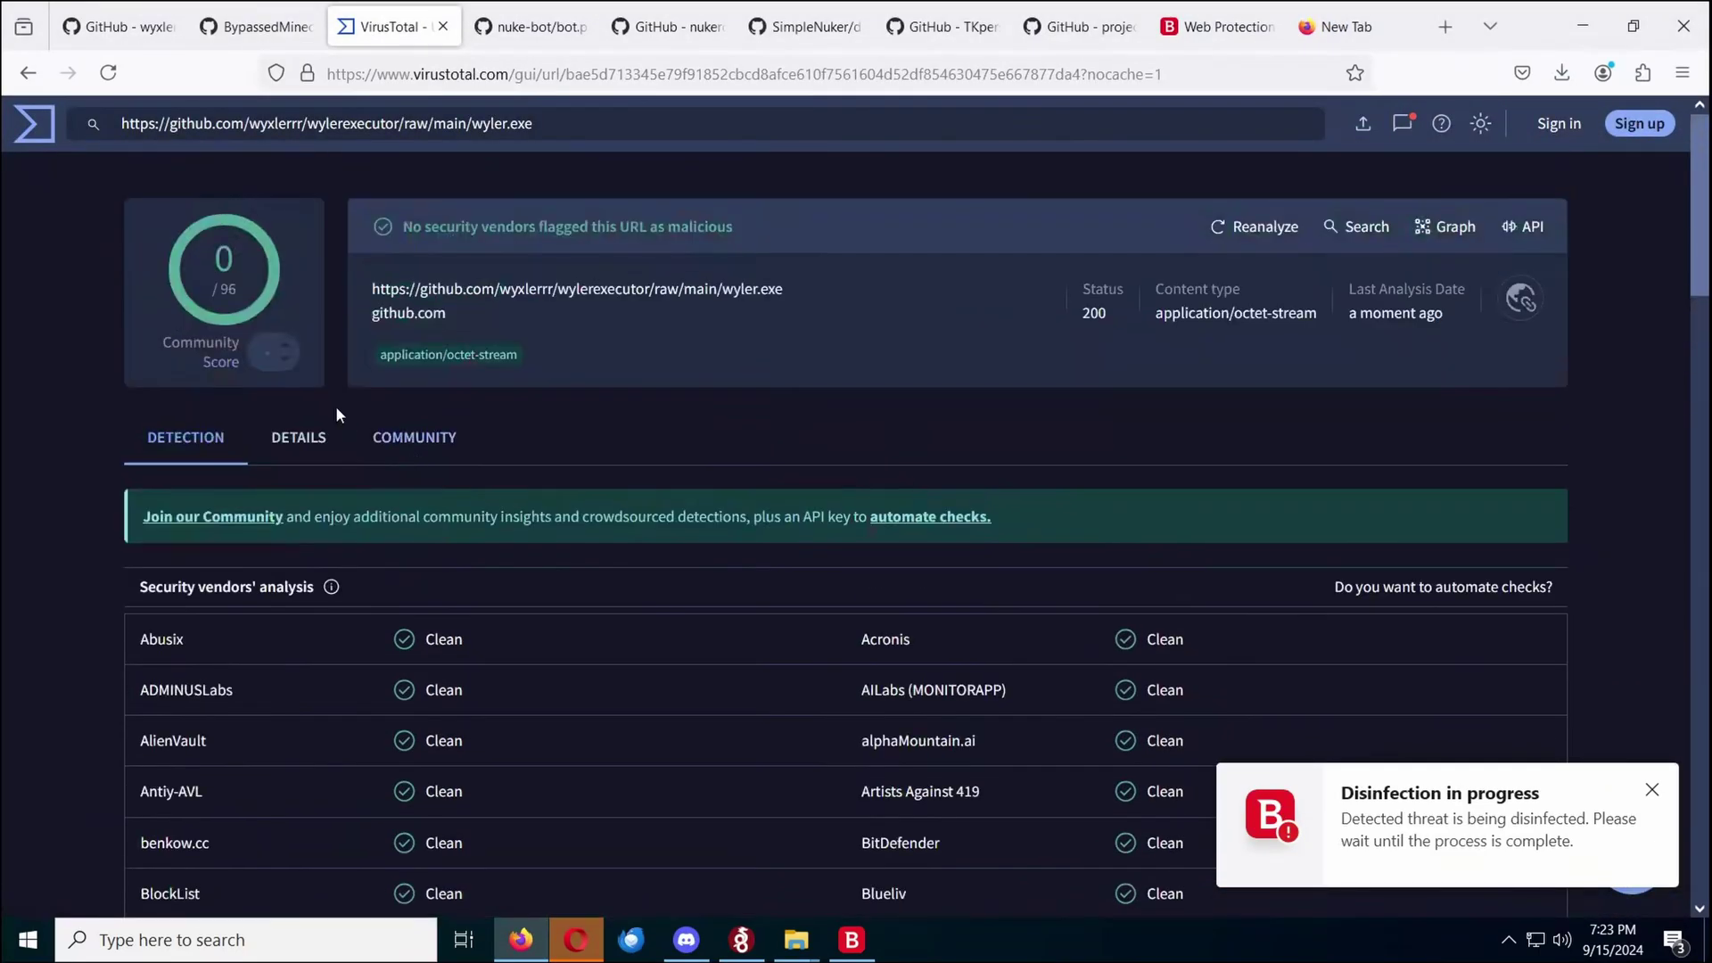
left_click(383, 450)
left_click(331, 455)
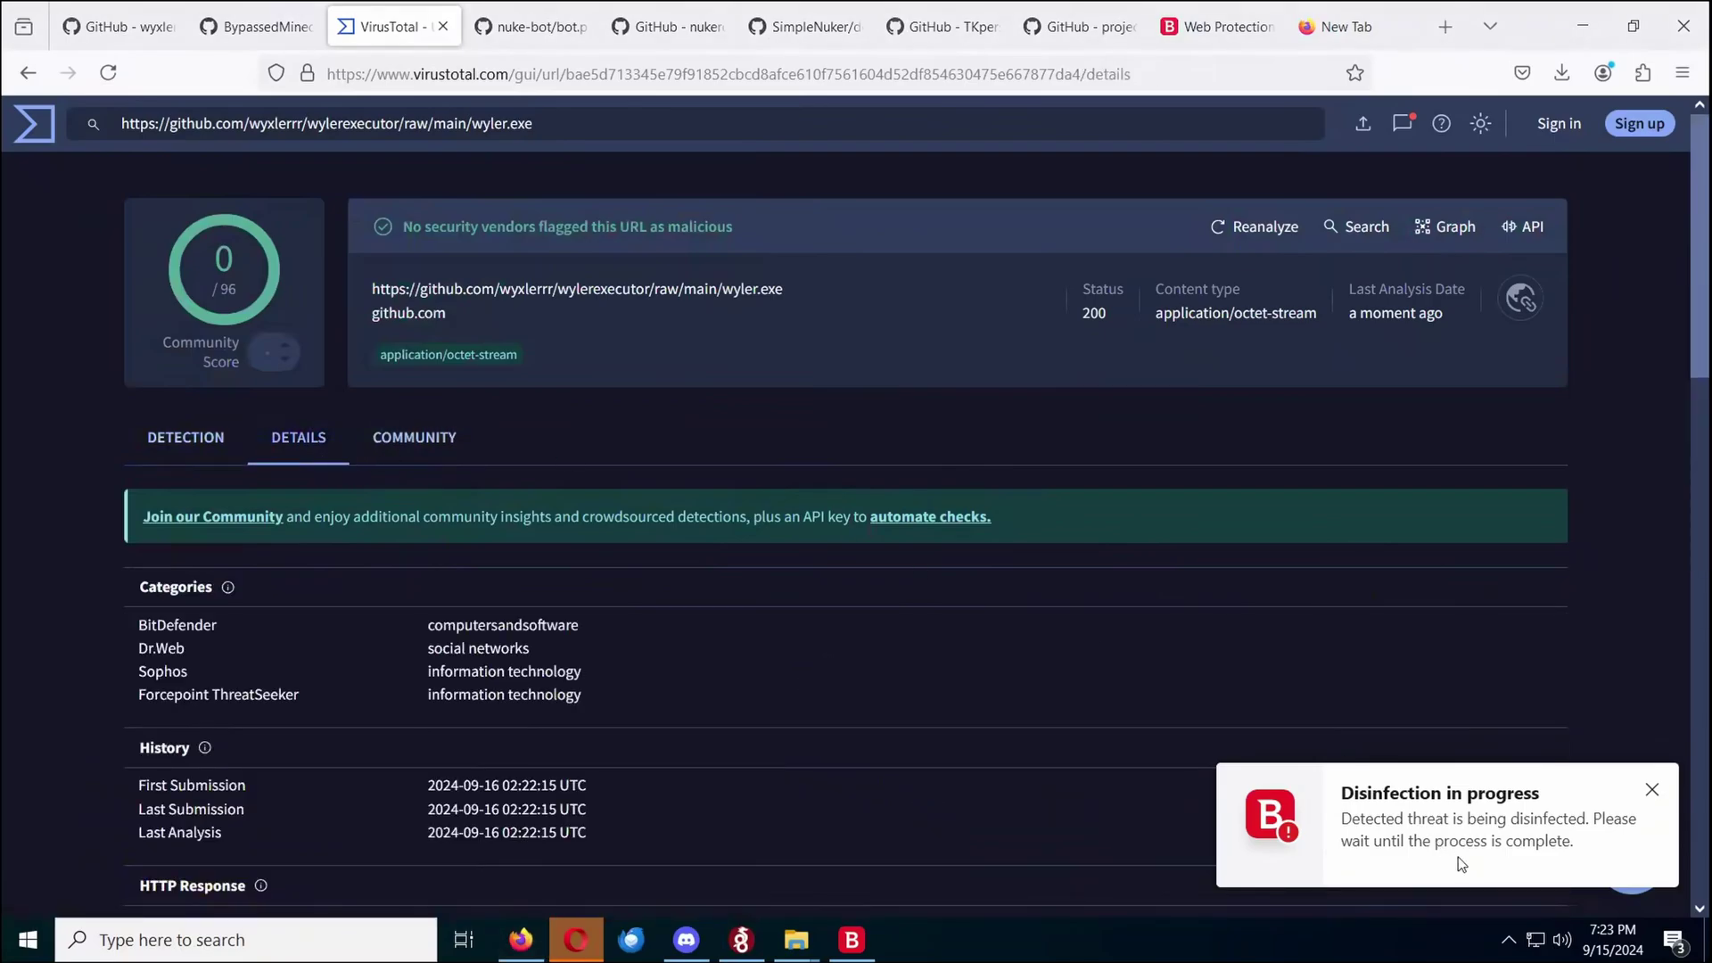
scroll(892, 517, "down", 10)
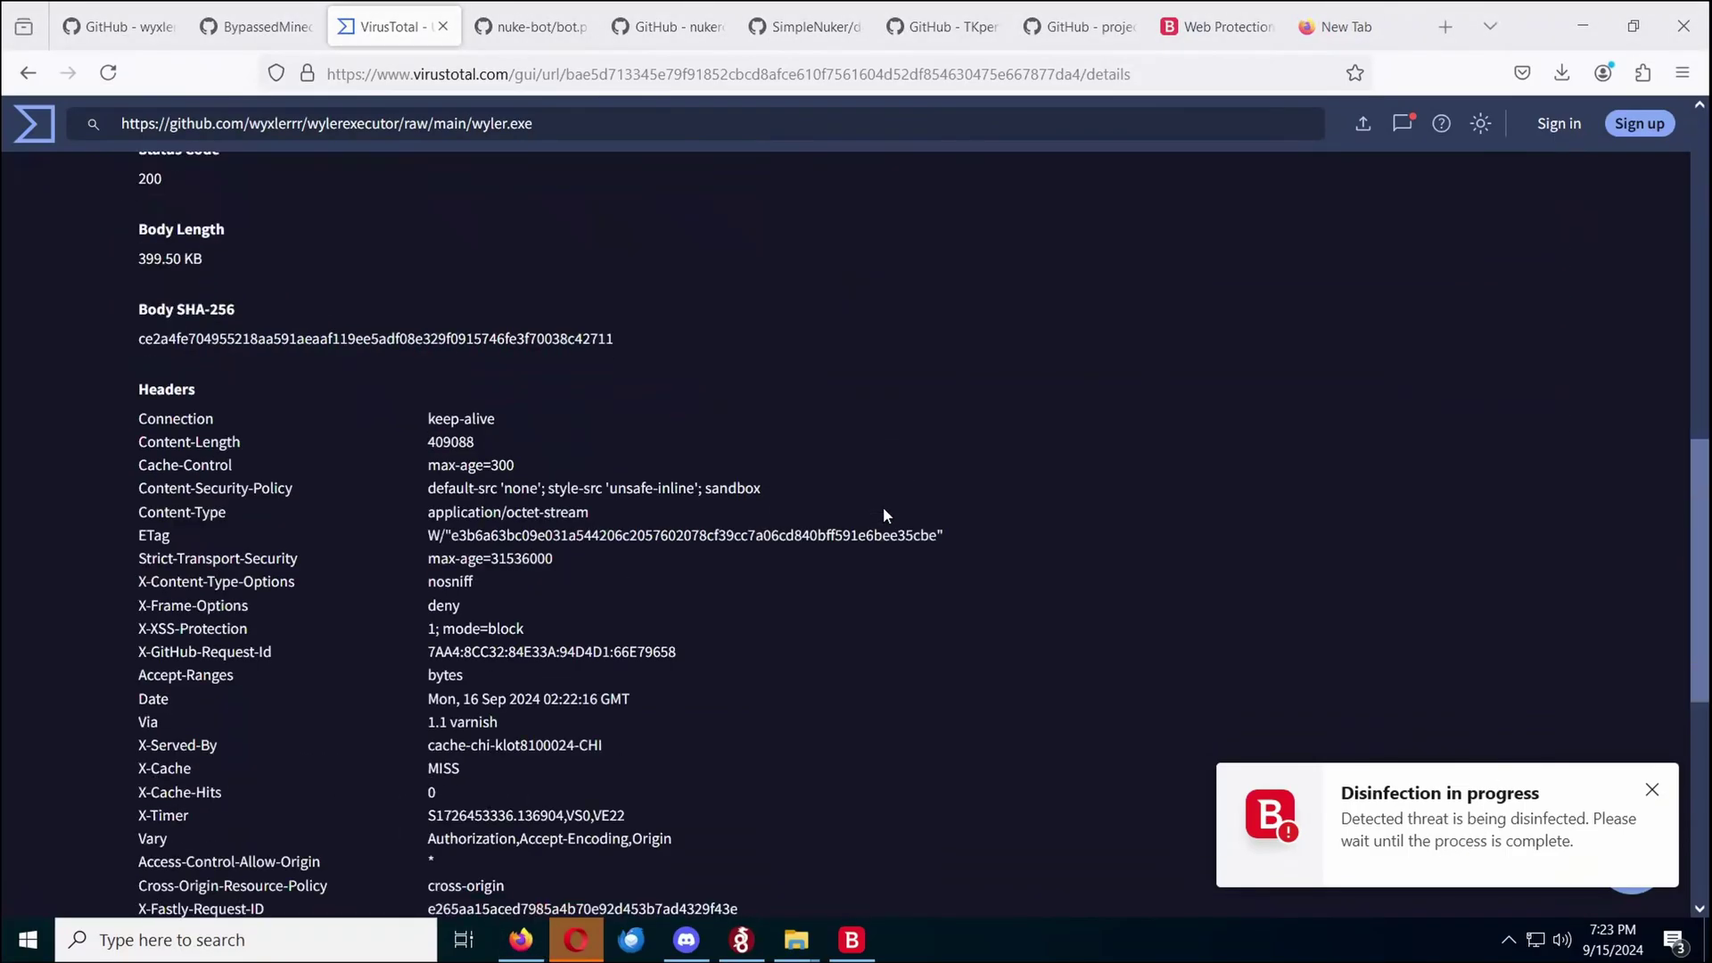
left_click(852, 939)
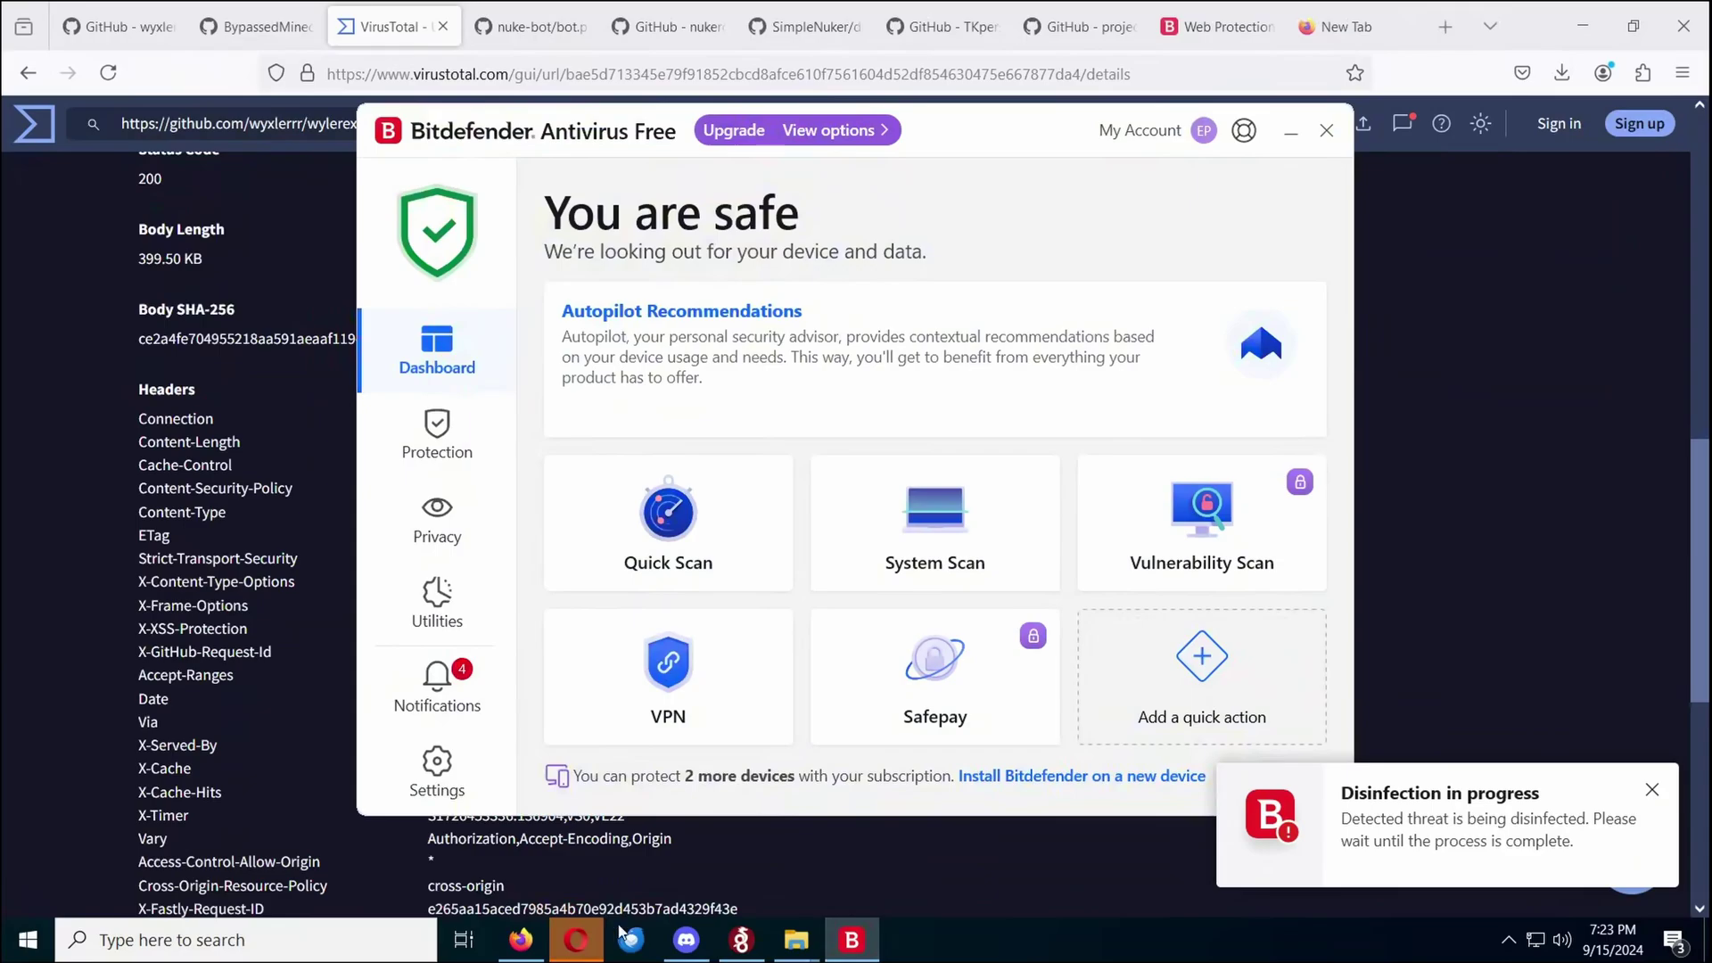
In the Downloads window, open the RG_Catalyst folder and run SetLoader.exe
mouse_move(796, 939)
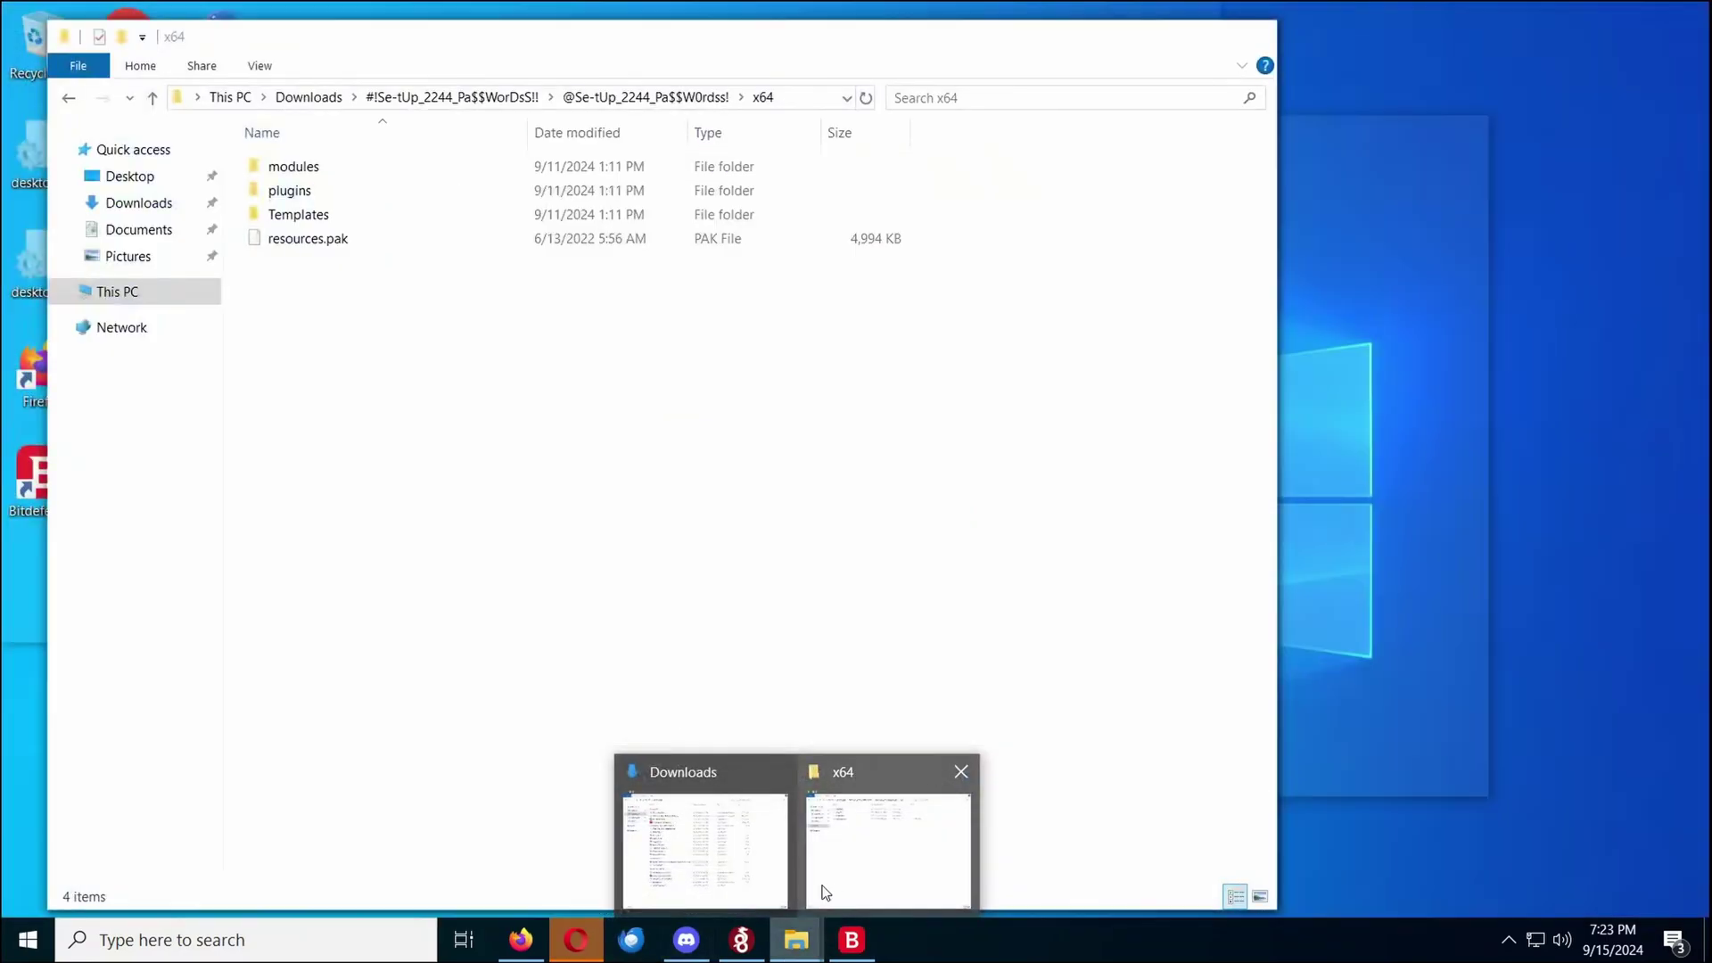
left_click(706, 856)
double_click(381, 341)
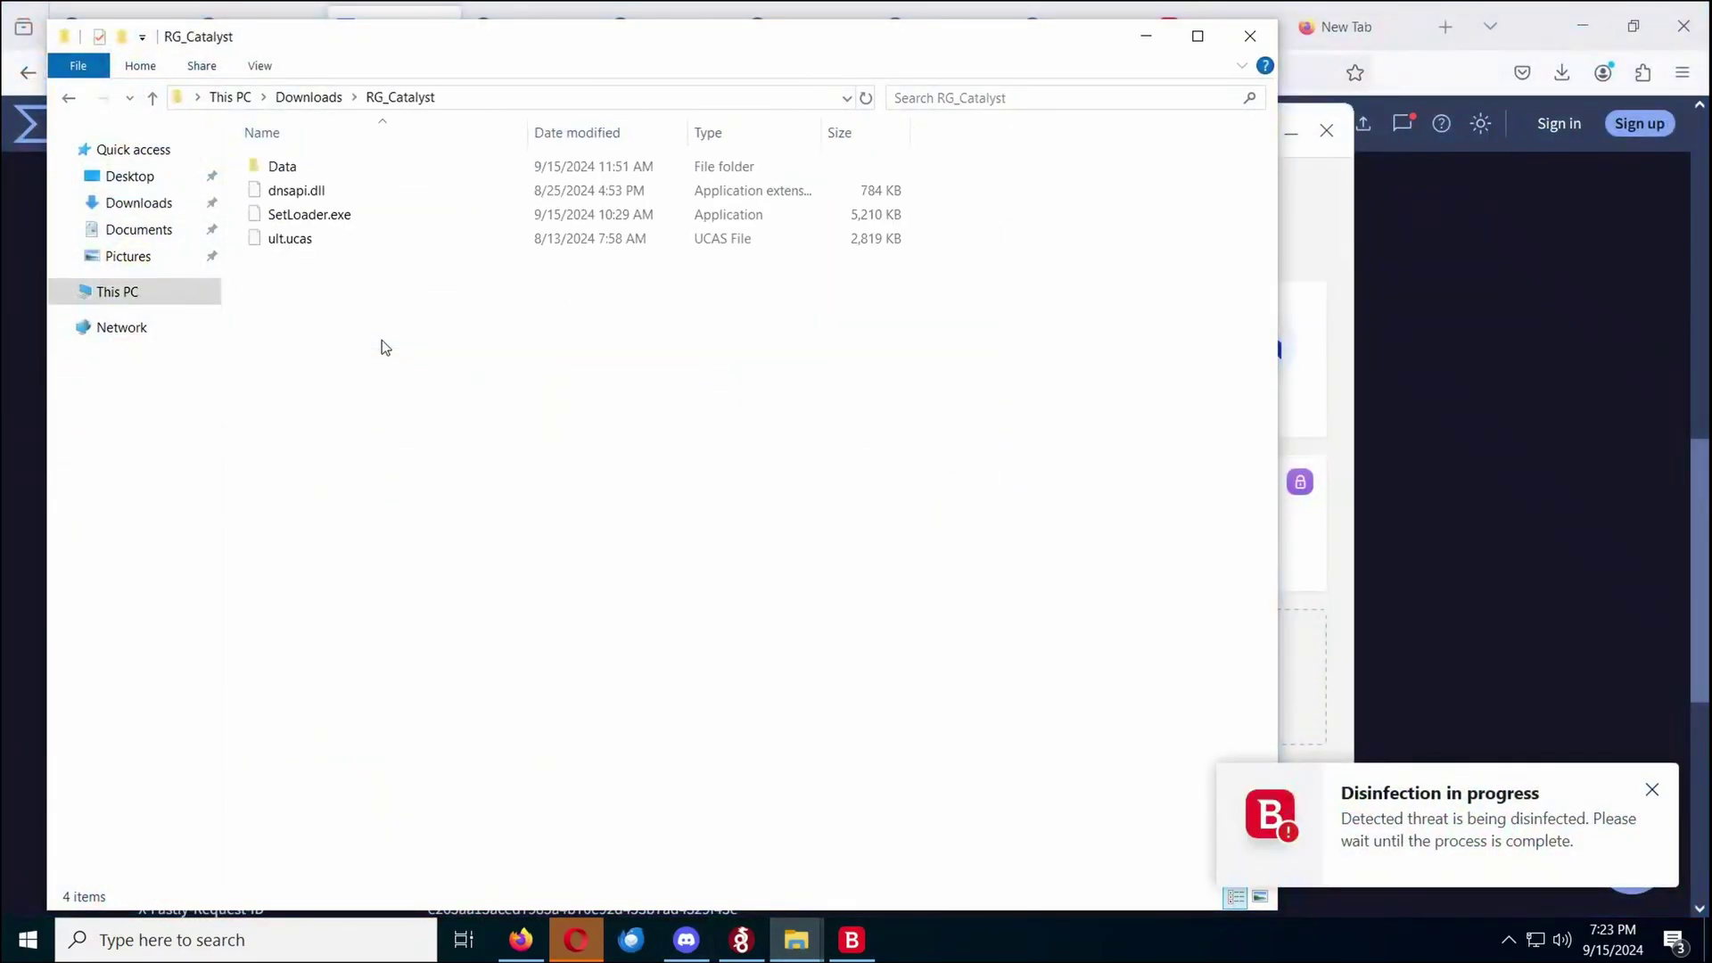
double_click(352, 222)
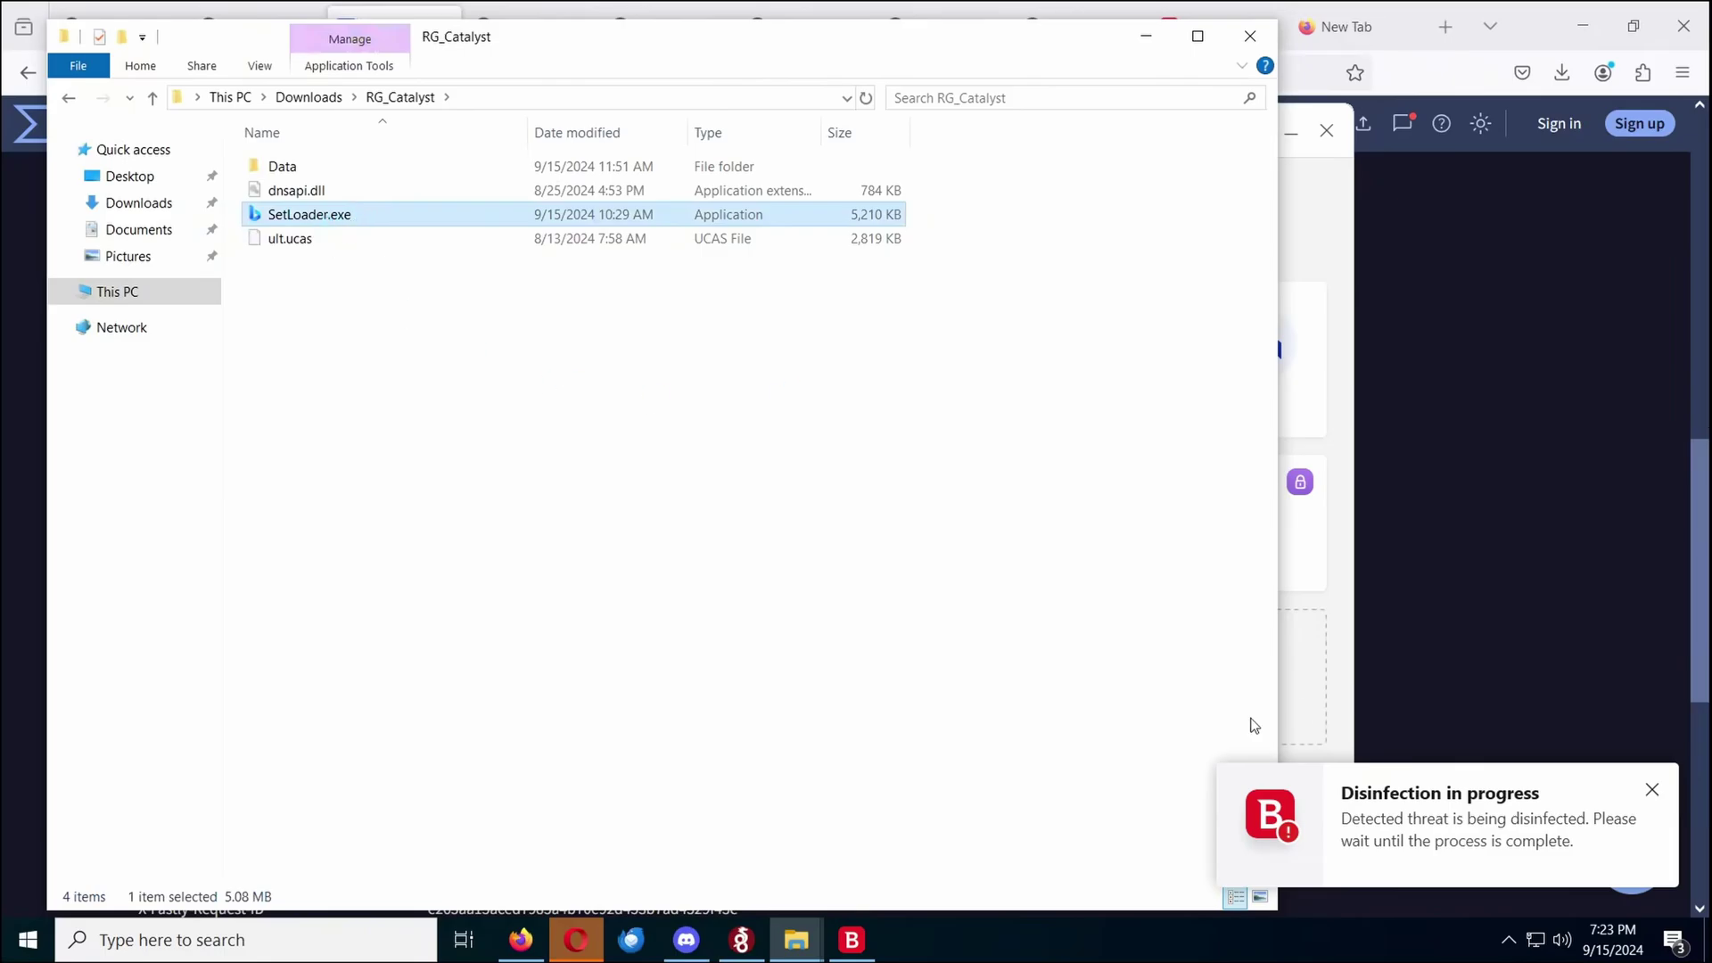
Activate the WireGuard program launched by SetLoader.exe and handle the notifications that follow
left_click(742, 938)
left_click(456, 404)
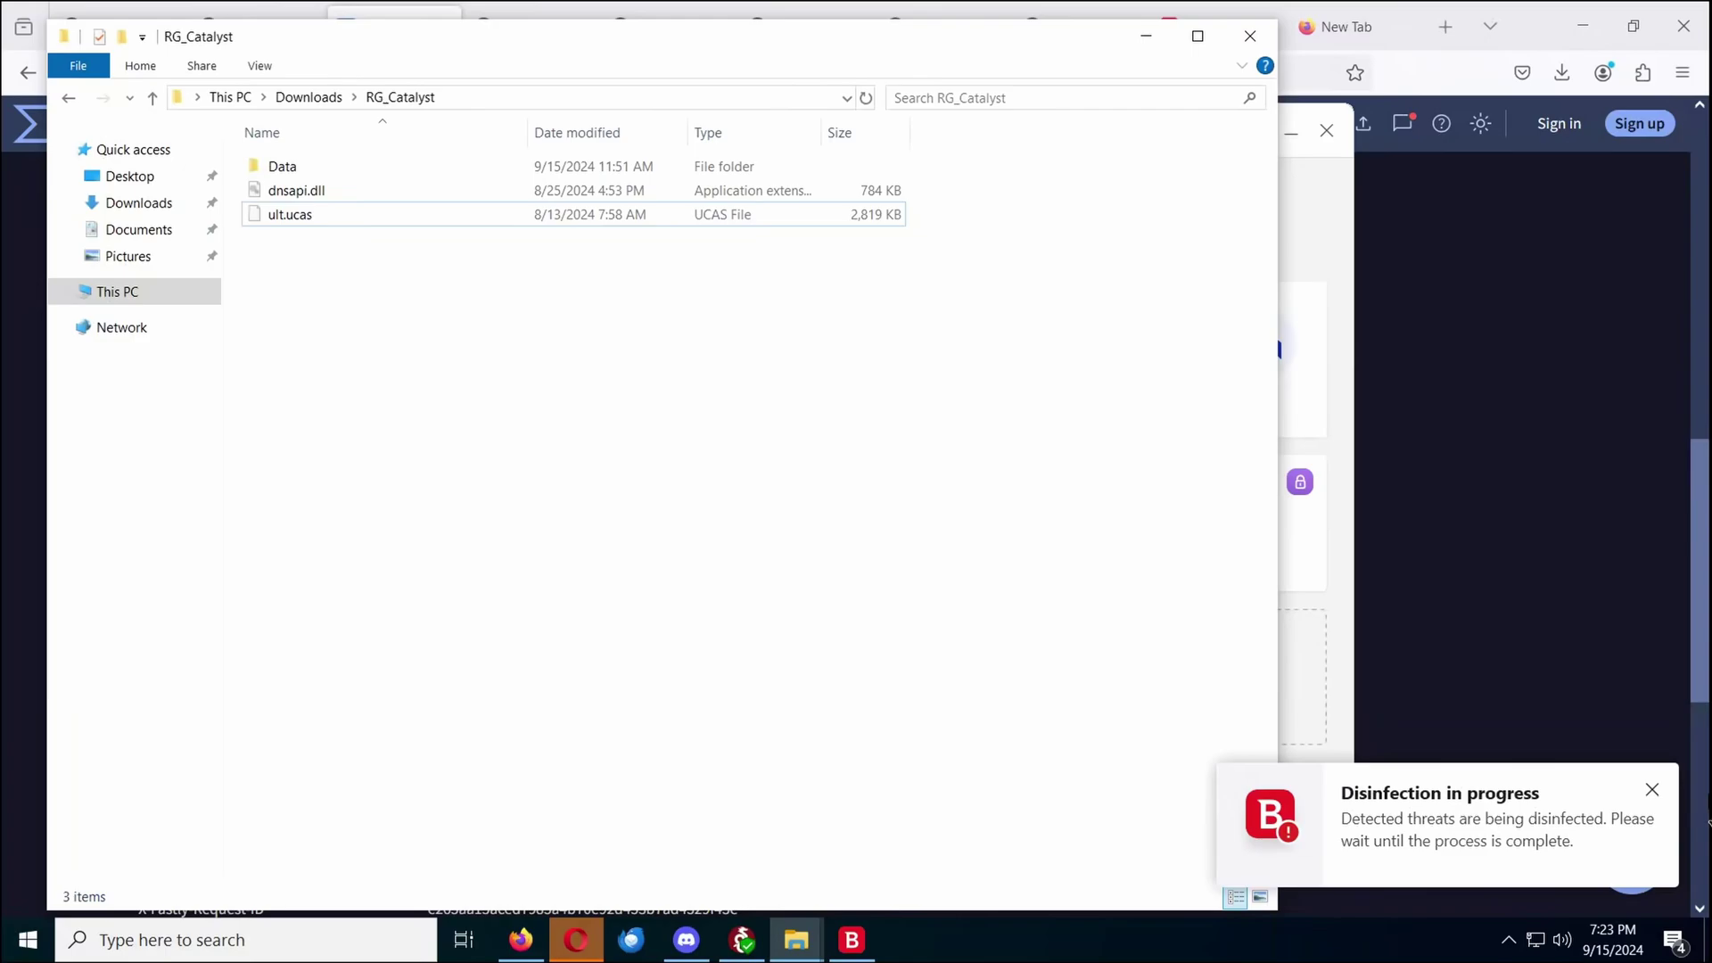
left_click(1559, 843)
left_click(838, 553)
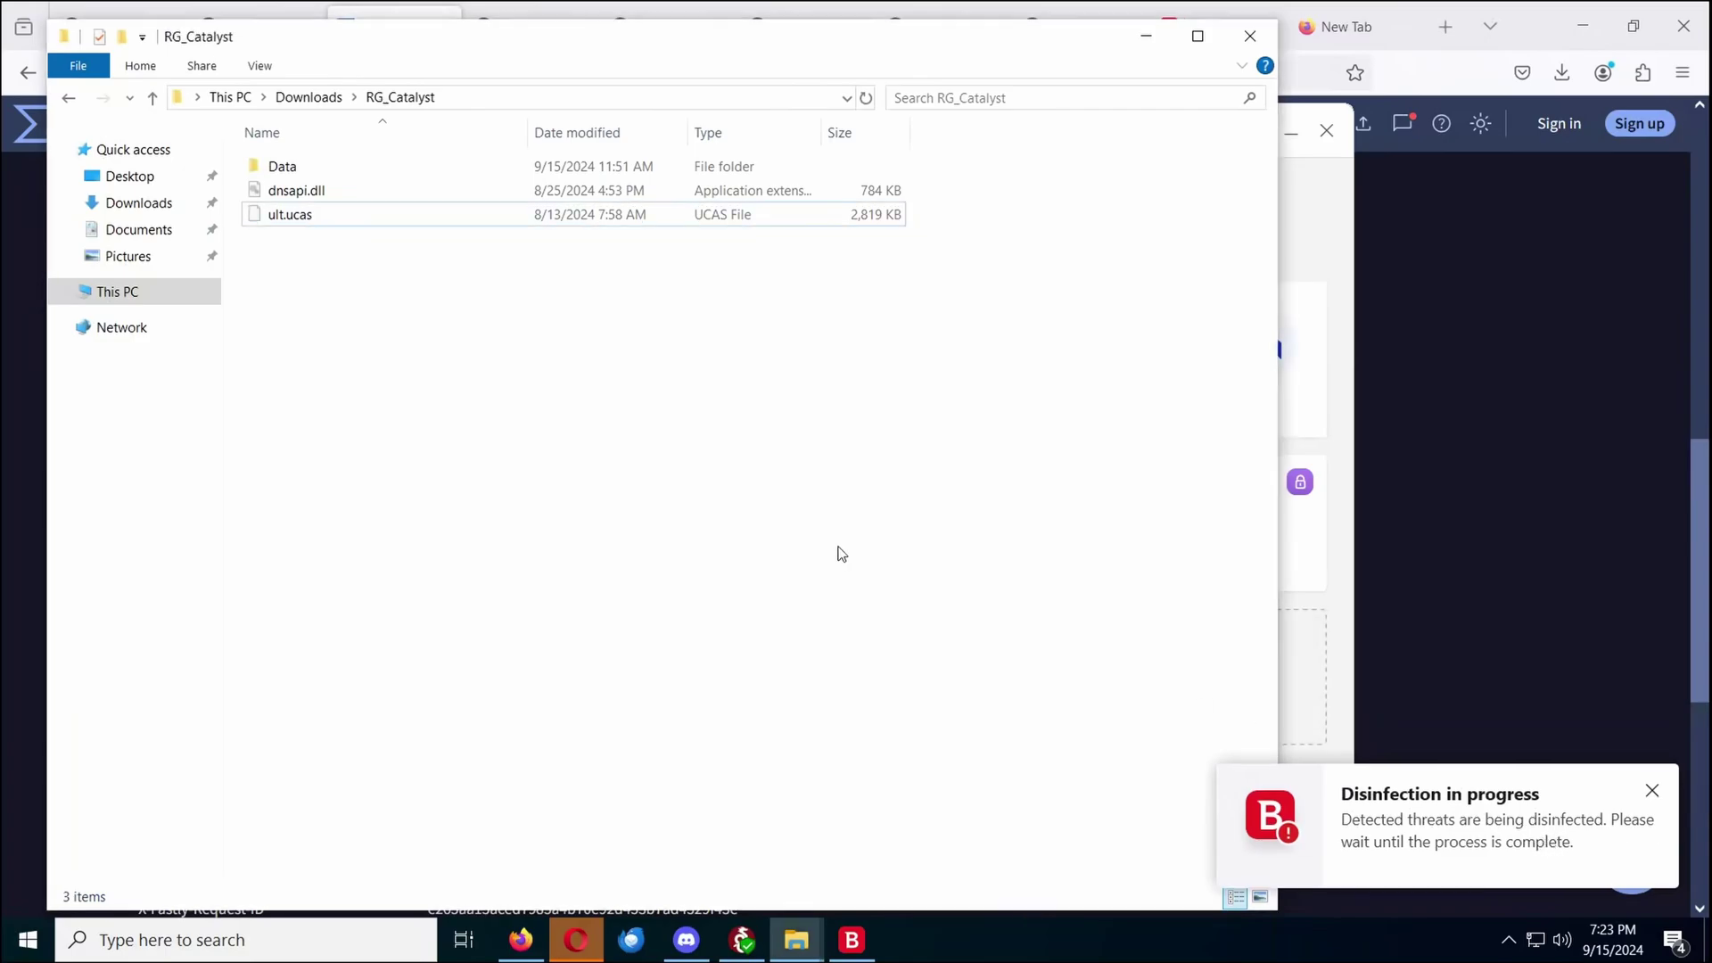
left_click(1656, 803)
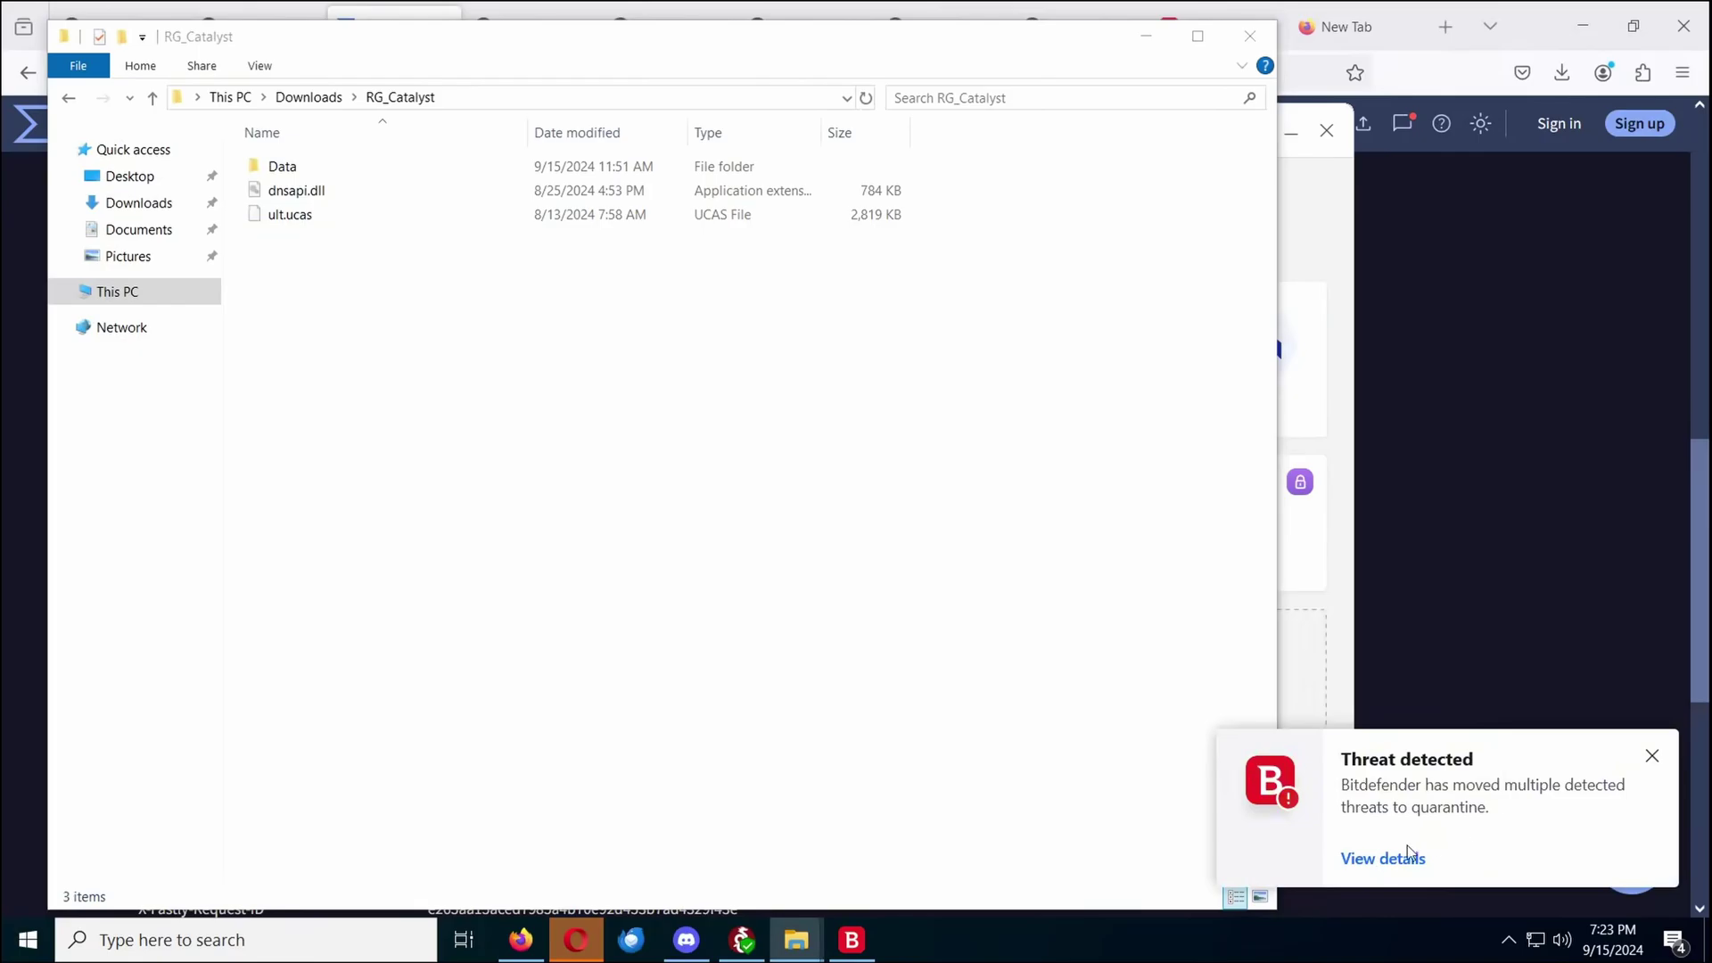
Open the quarantine alert details, expand both Infected file detected entries, and highlight the message
left_click(1407, 851)
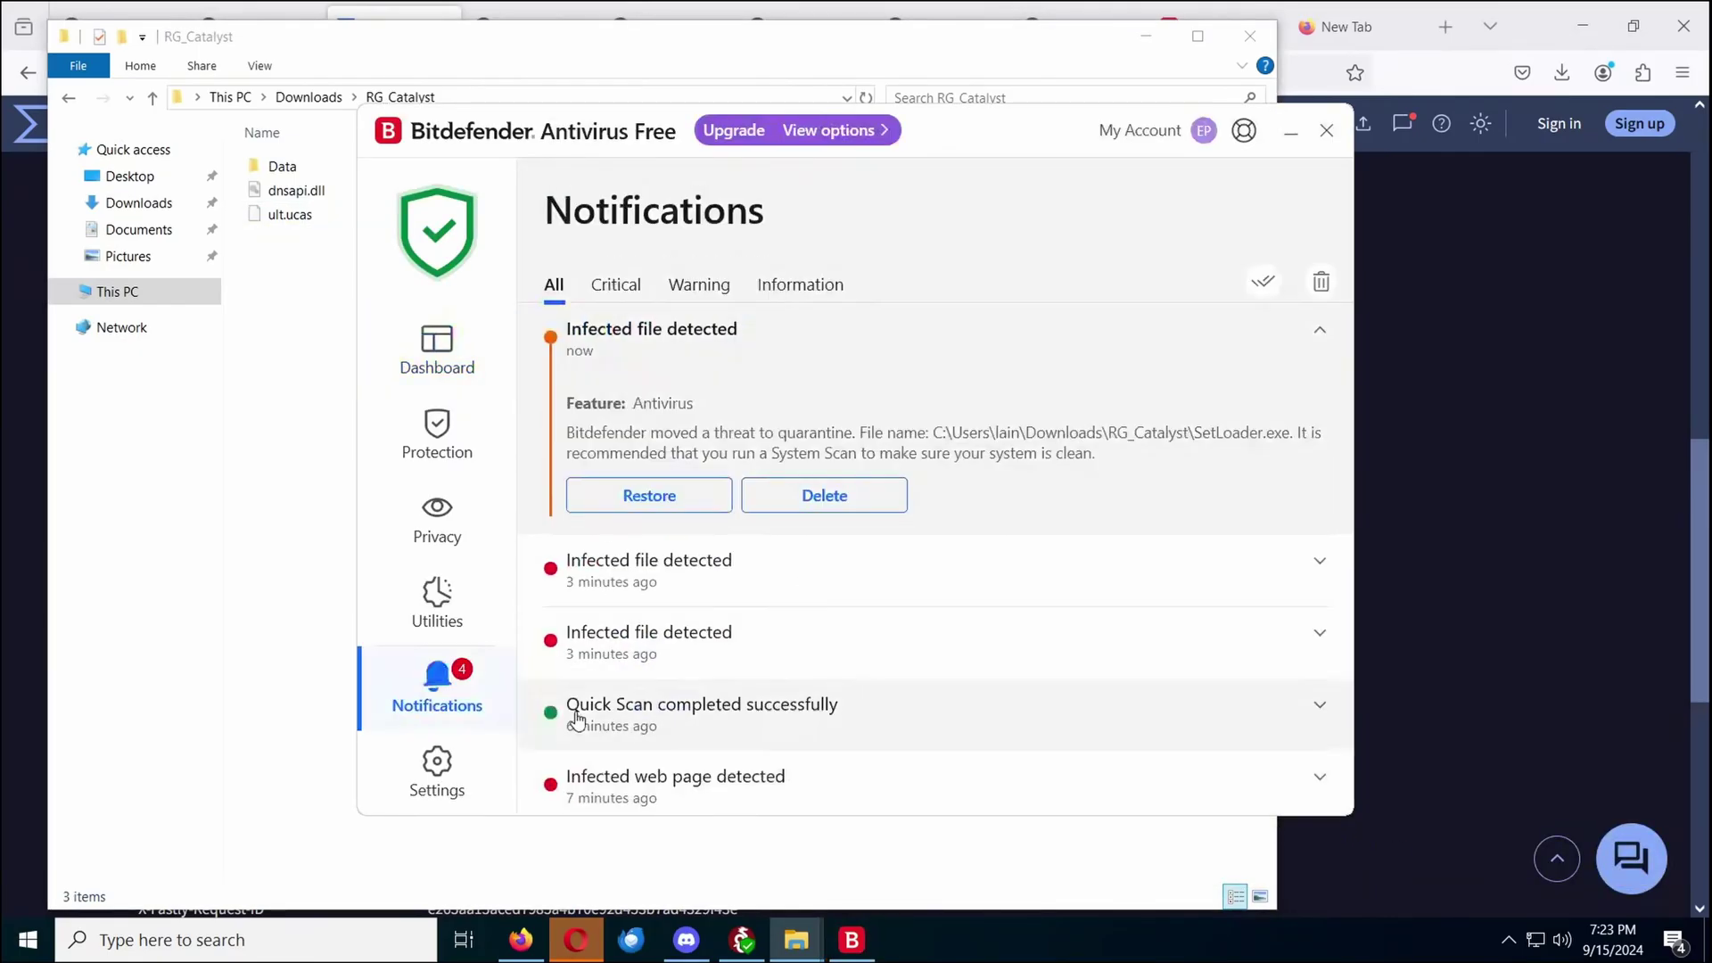
left_click(798, 585)
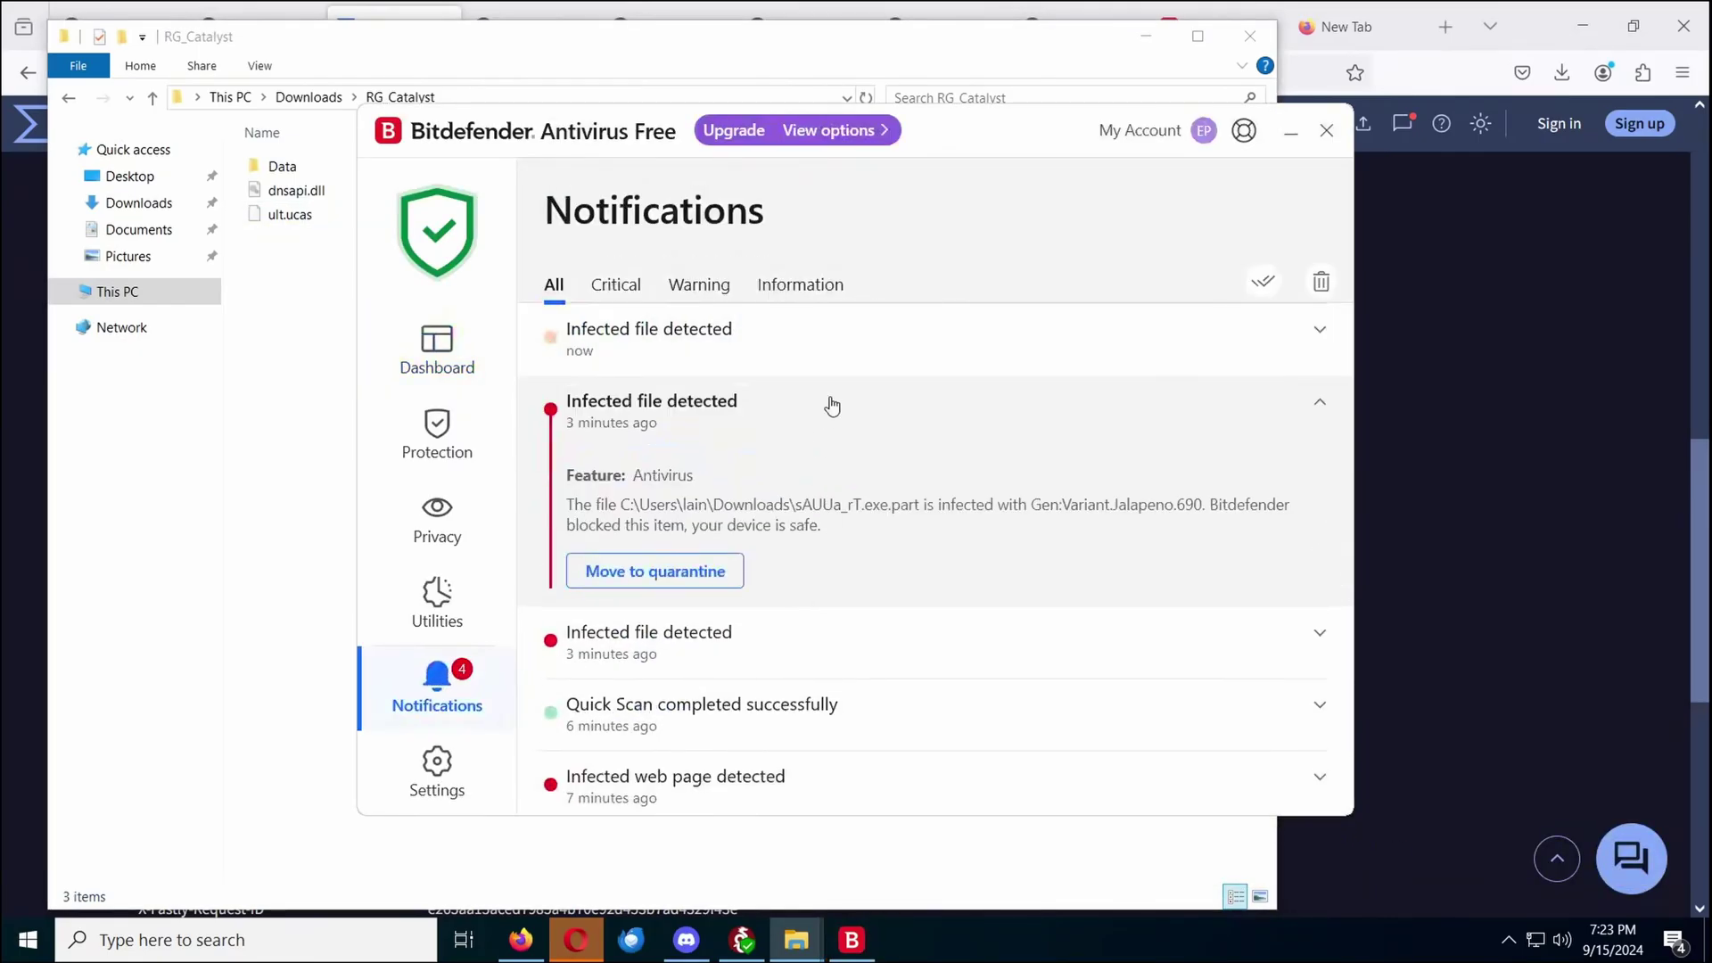
left_click(878, 369)
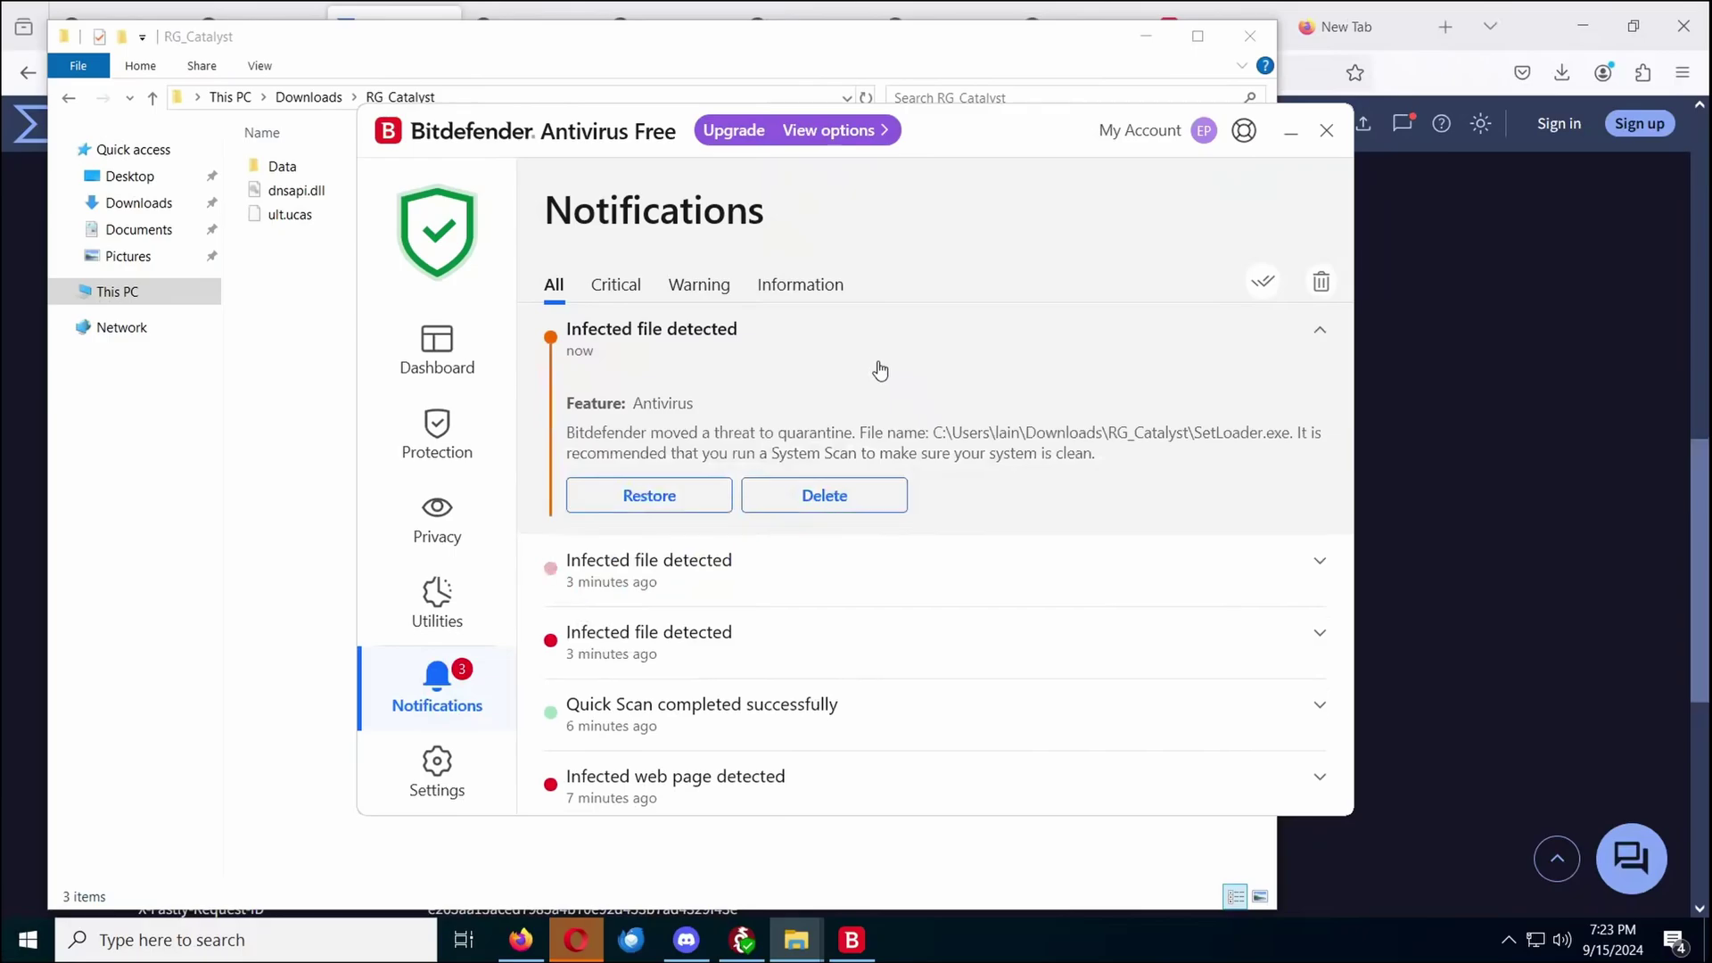
left_click_drag(1223, 454, 731, 436)
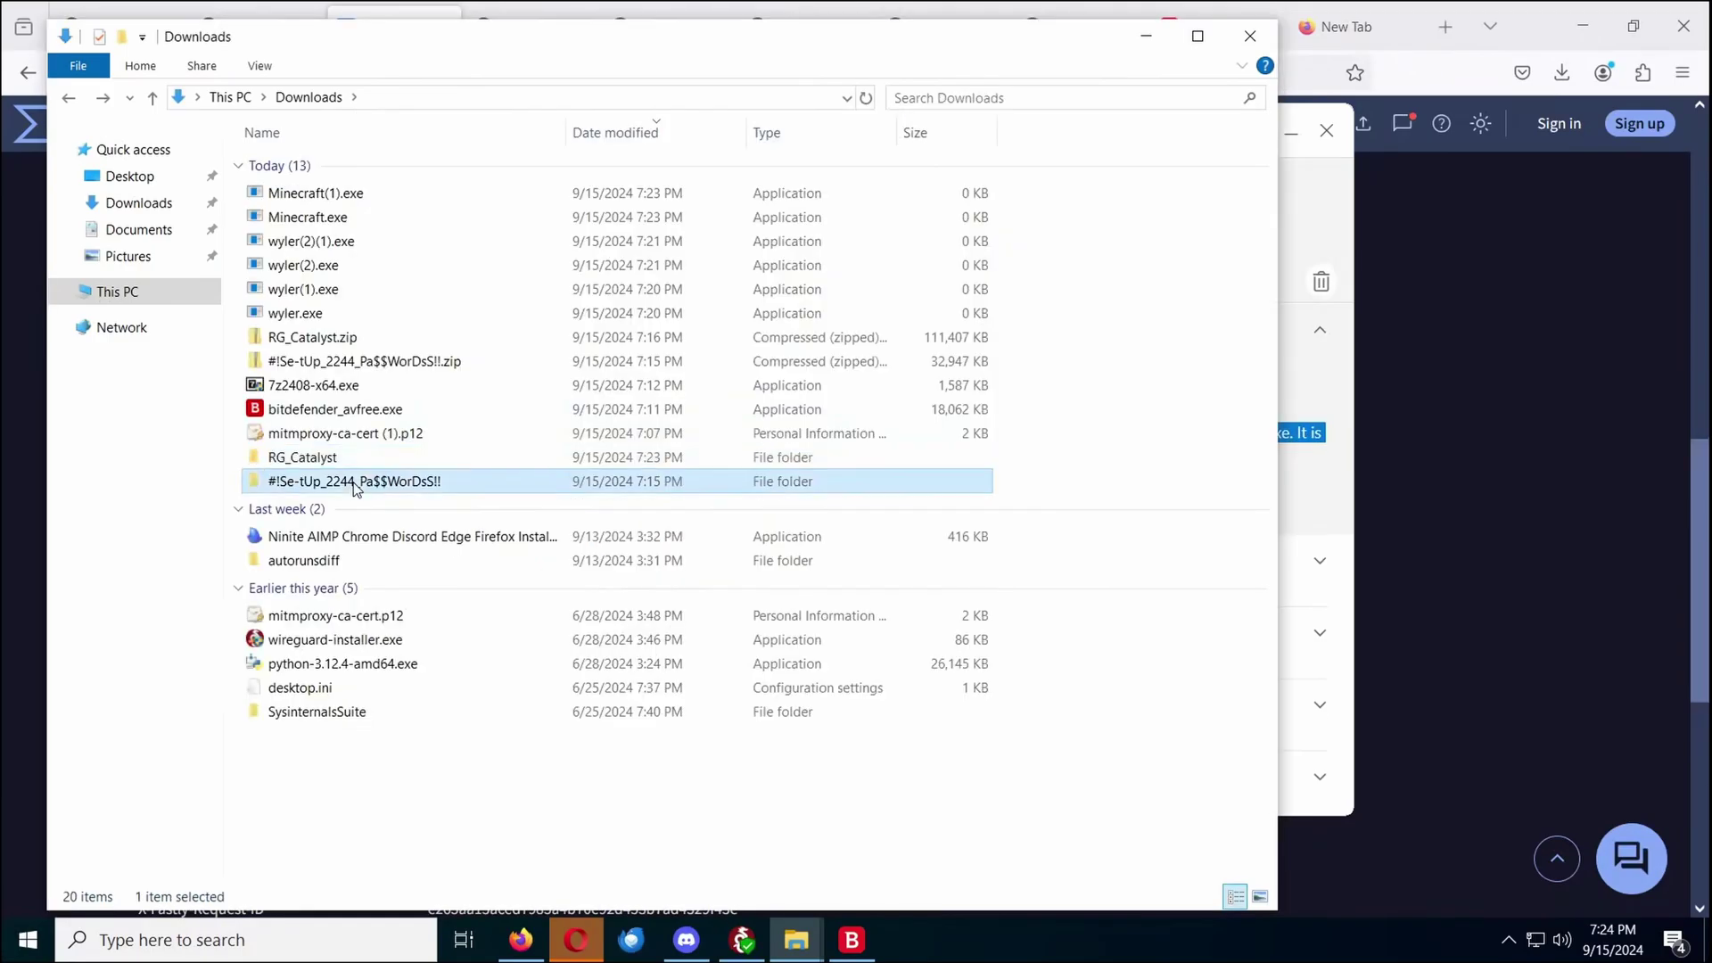
Open the inner setup folder holding Setup.exe, check the attack timeline, and answer Yes to the feedback question
double_click(375, 473)
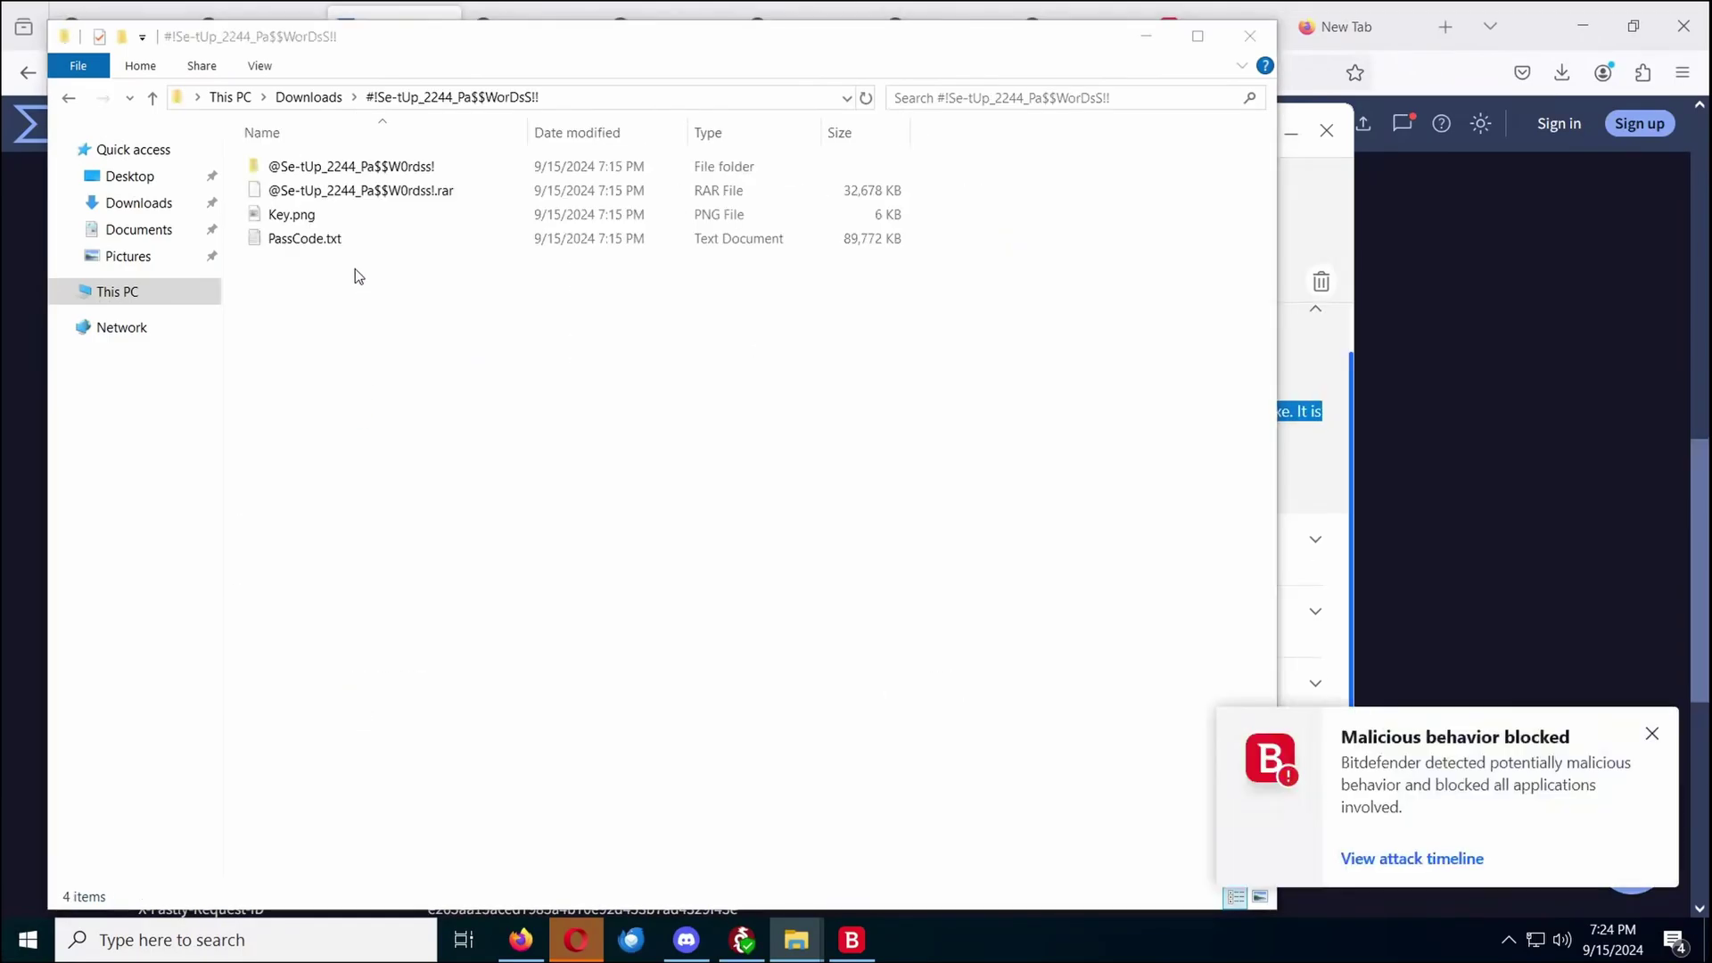
double_click(399, 167)
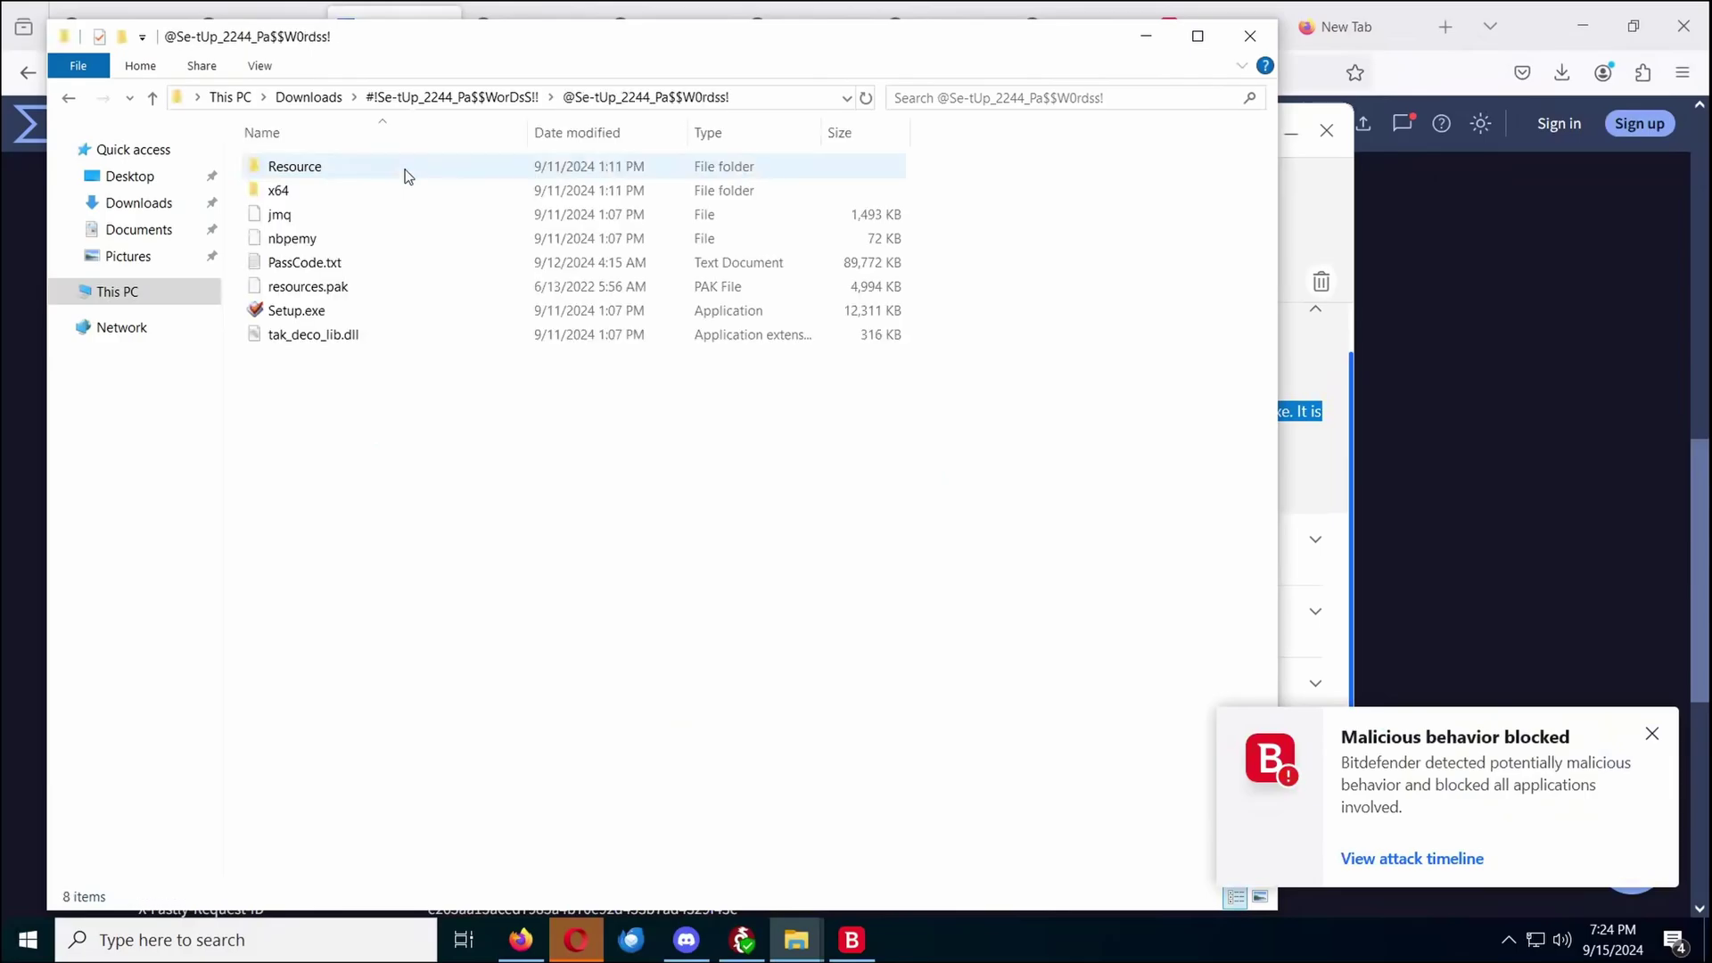
left_click(1416, 858)
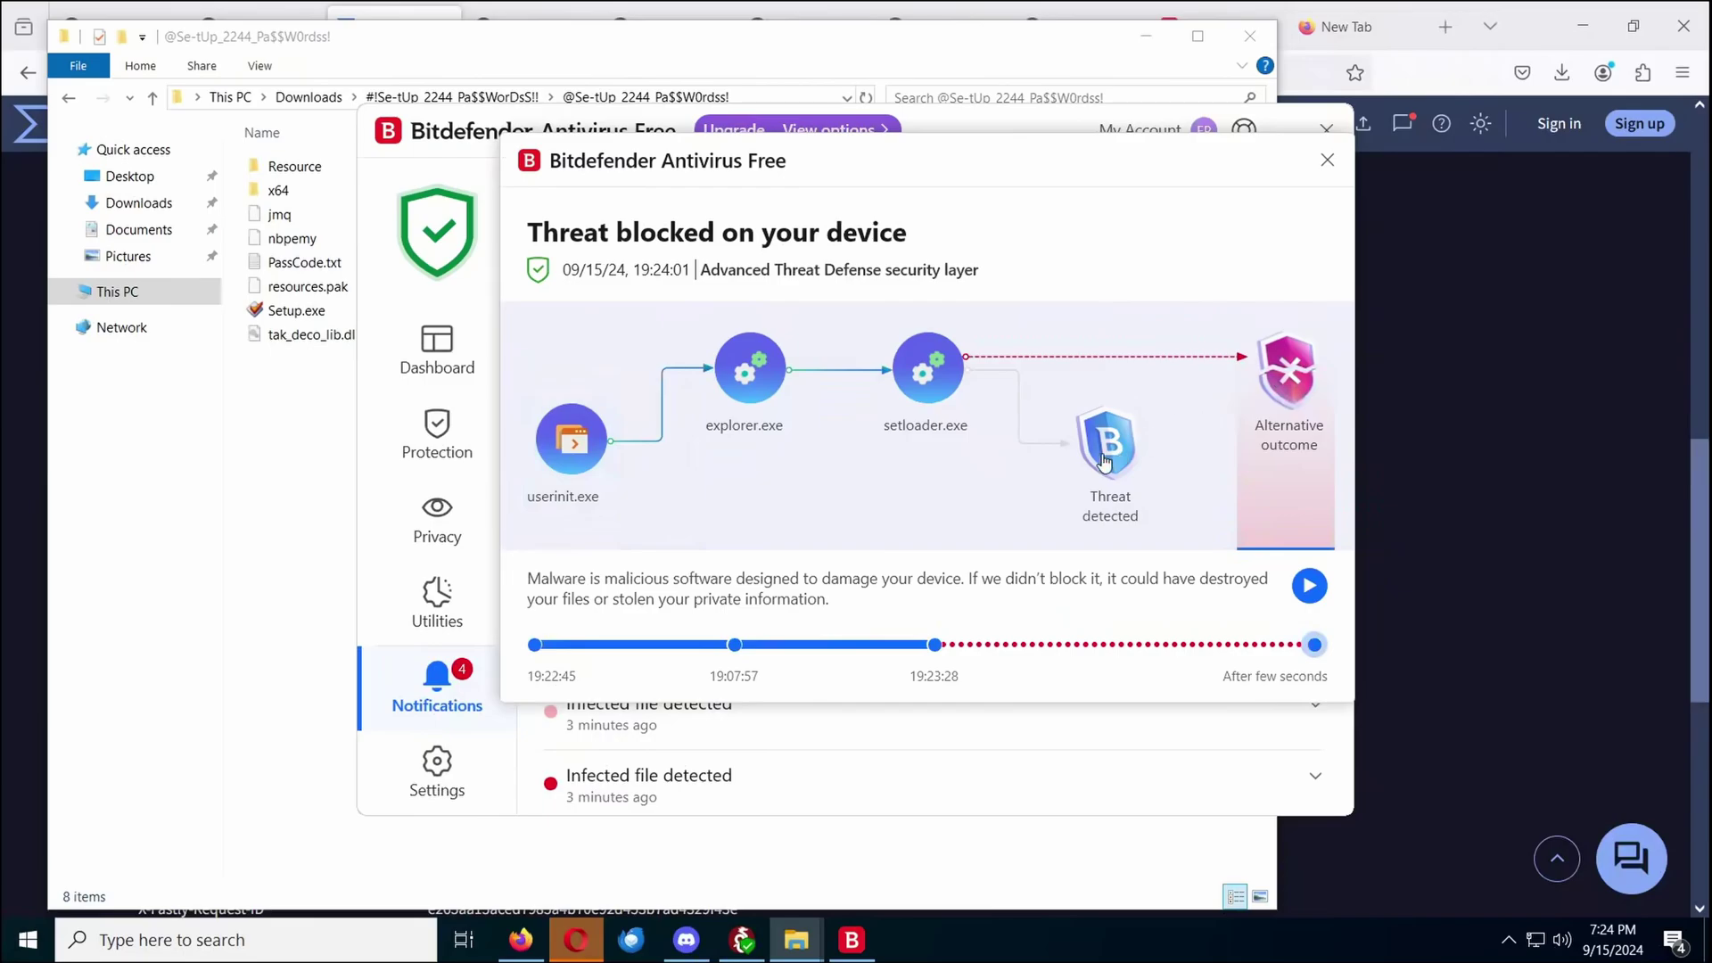
left_click(1328, 160)
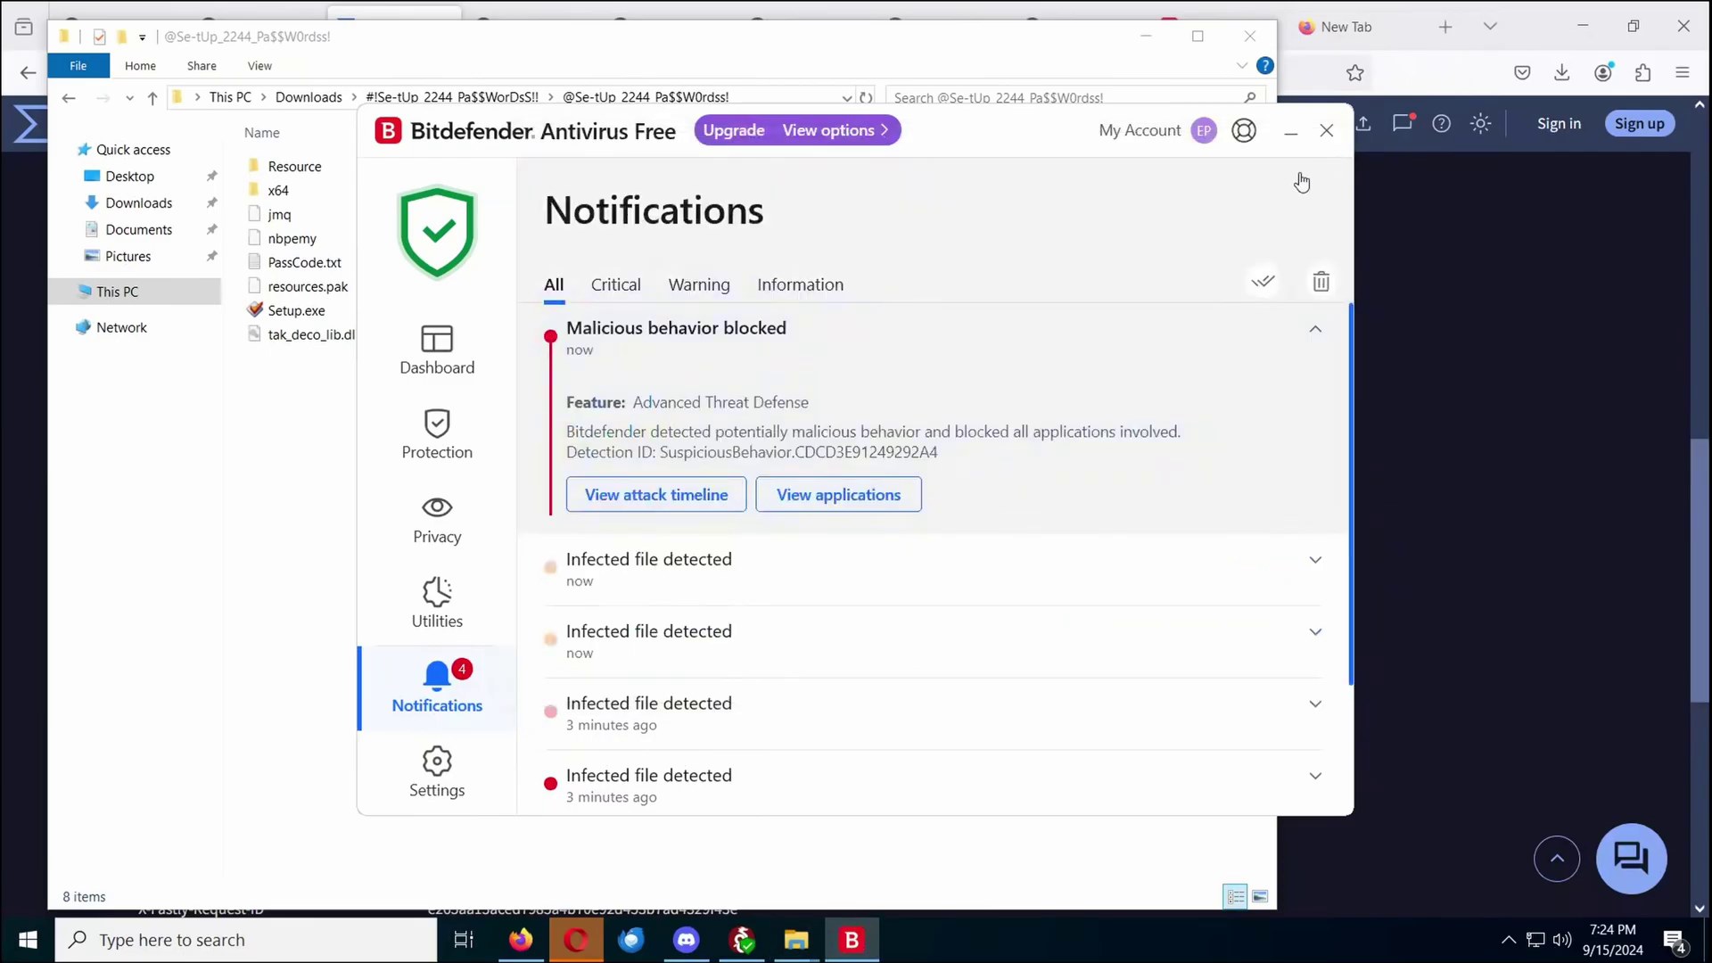
left_click(757, 514)
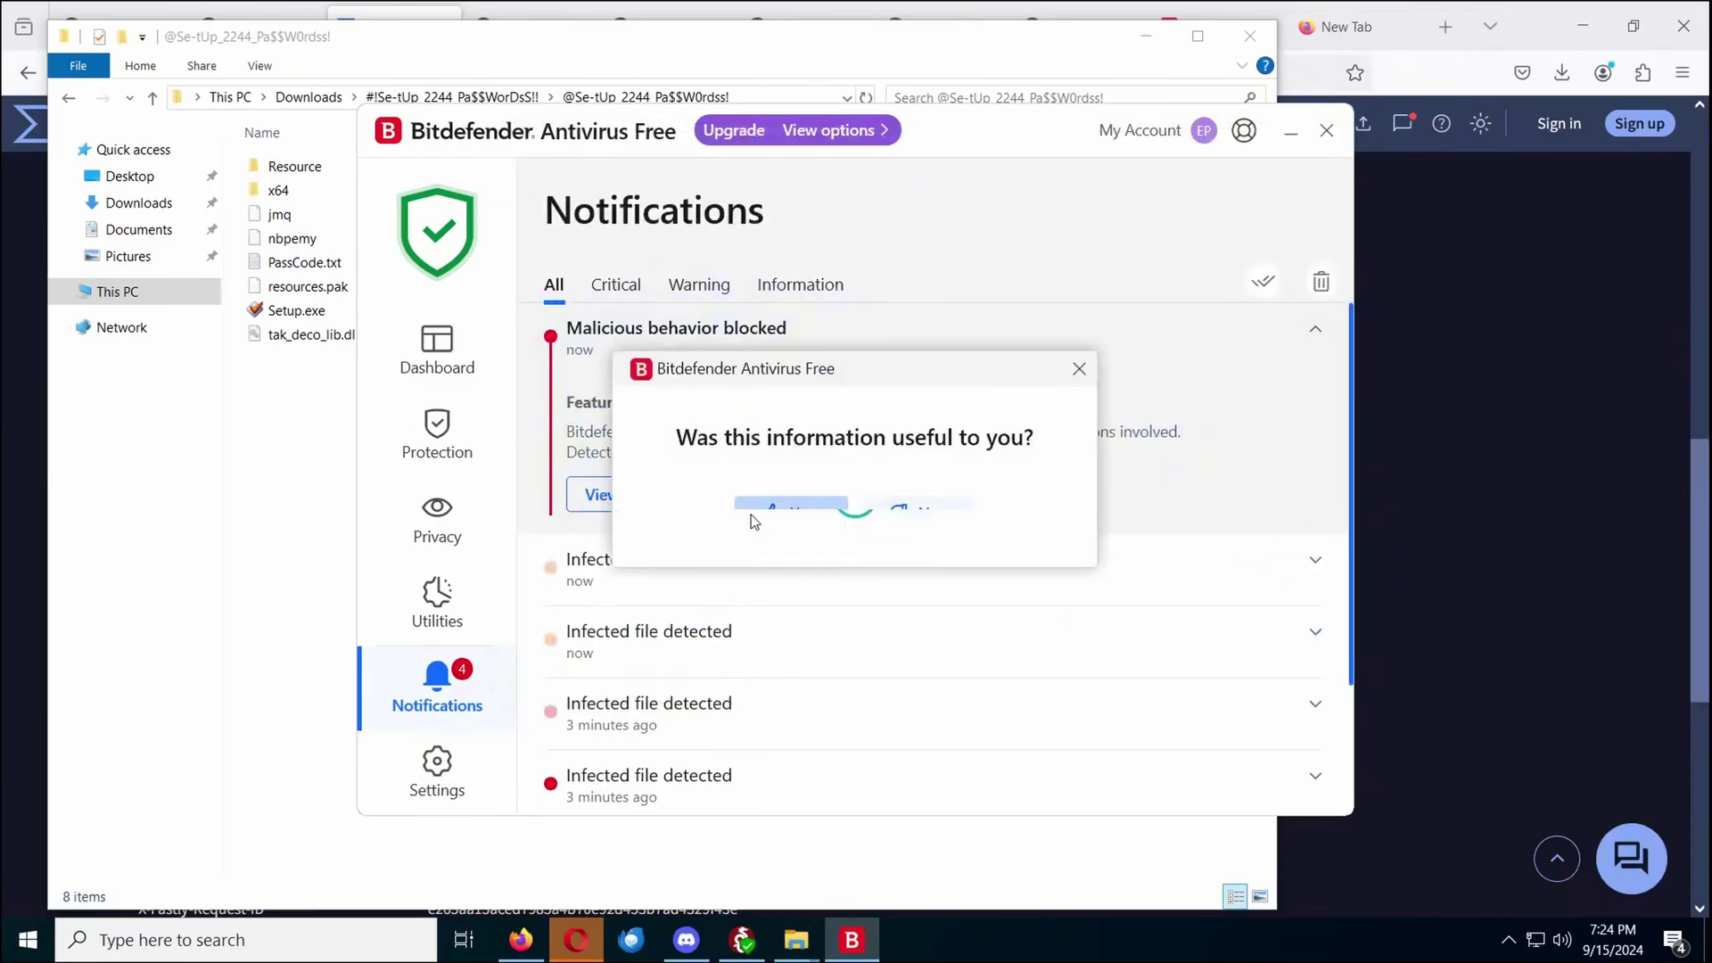
Dismiss the feedback thank-you message and open the newest blocked behaviour's attack timeline
left_click(352, 314)
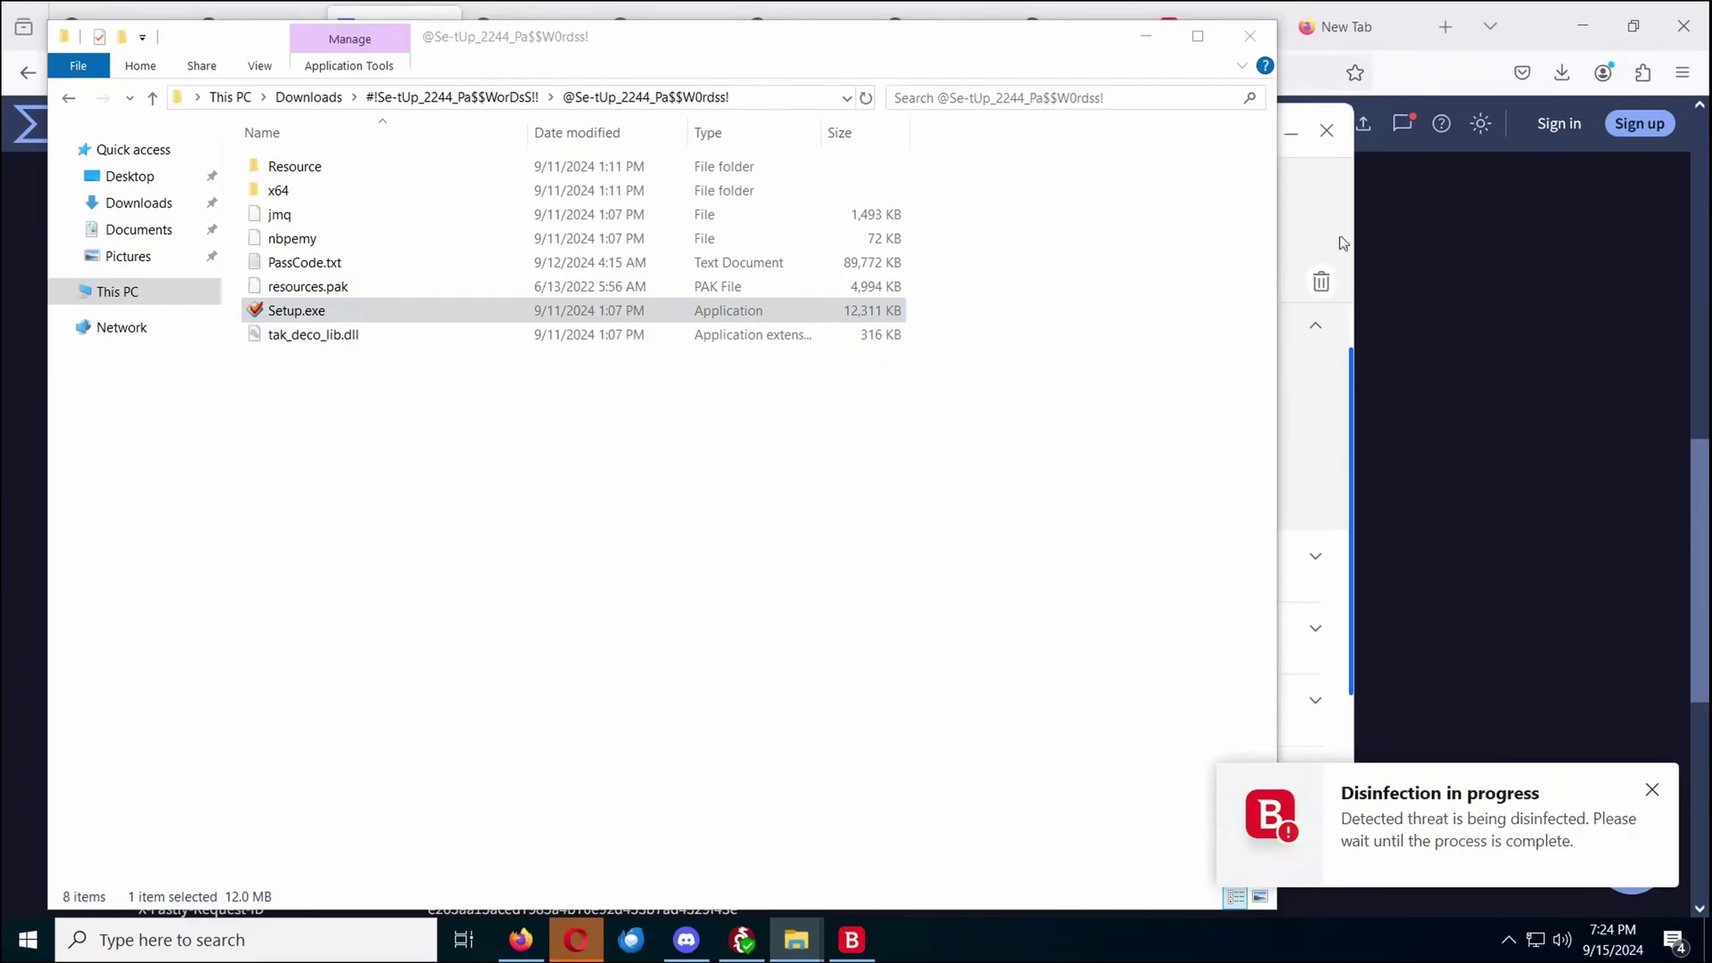
left_click(1303, 228)
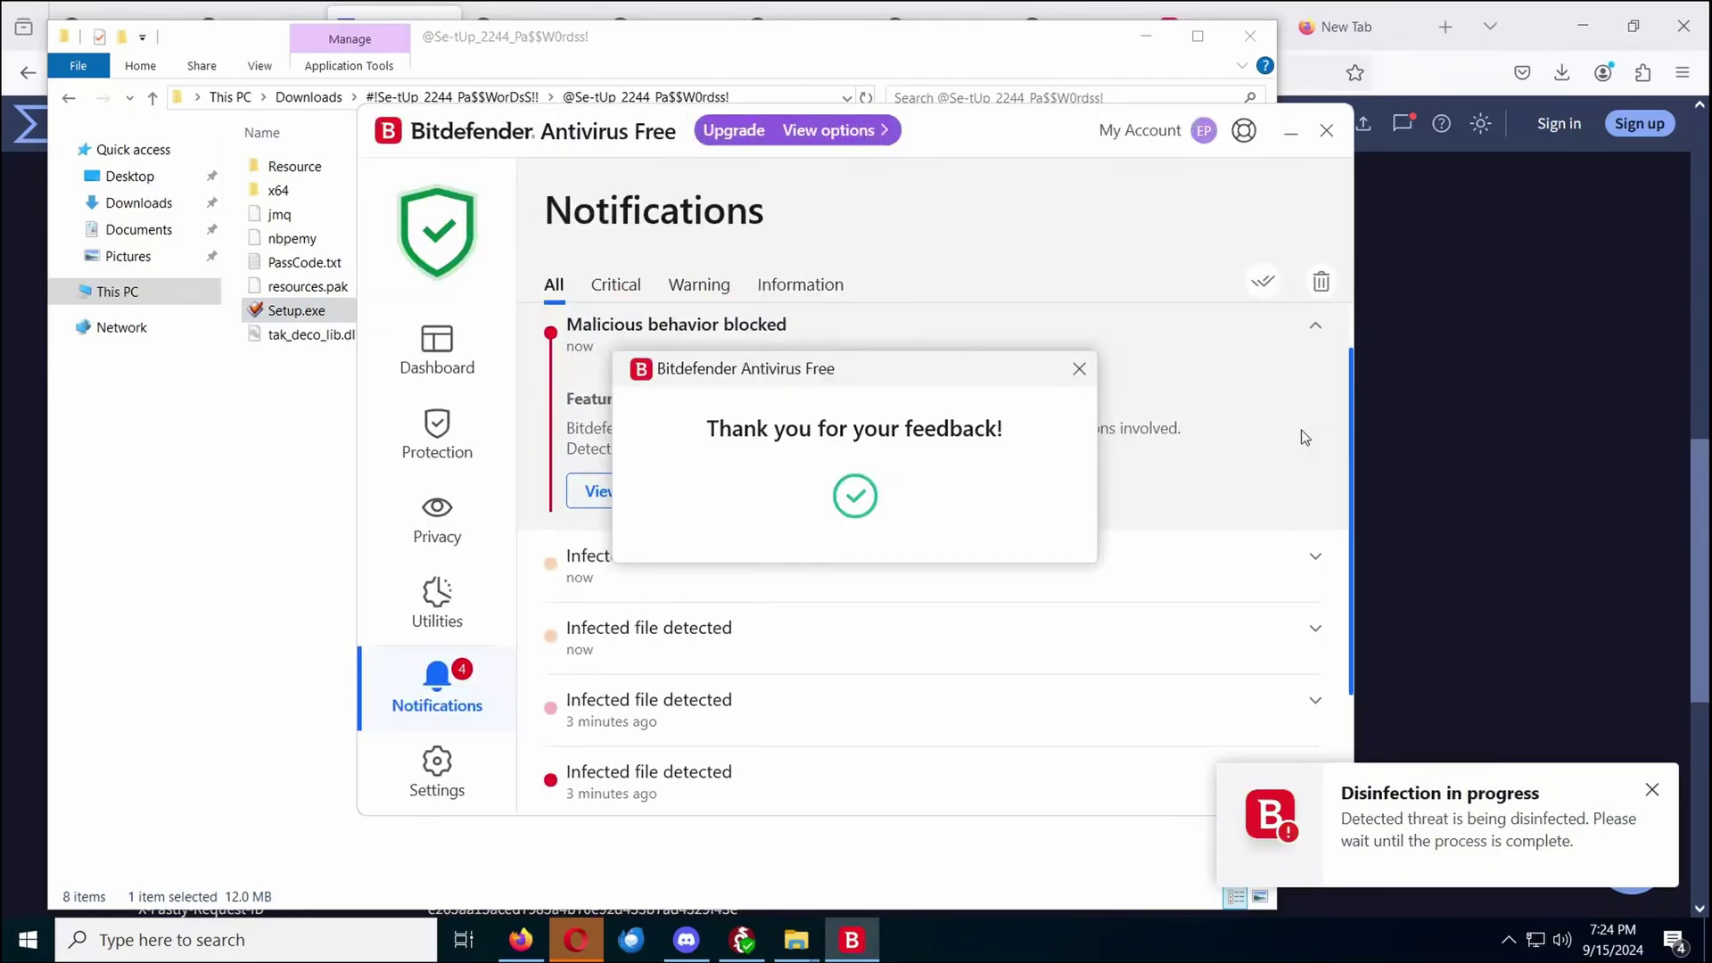
left_click(1076, 372)
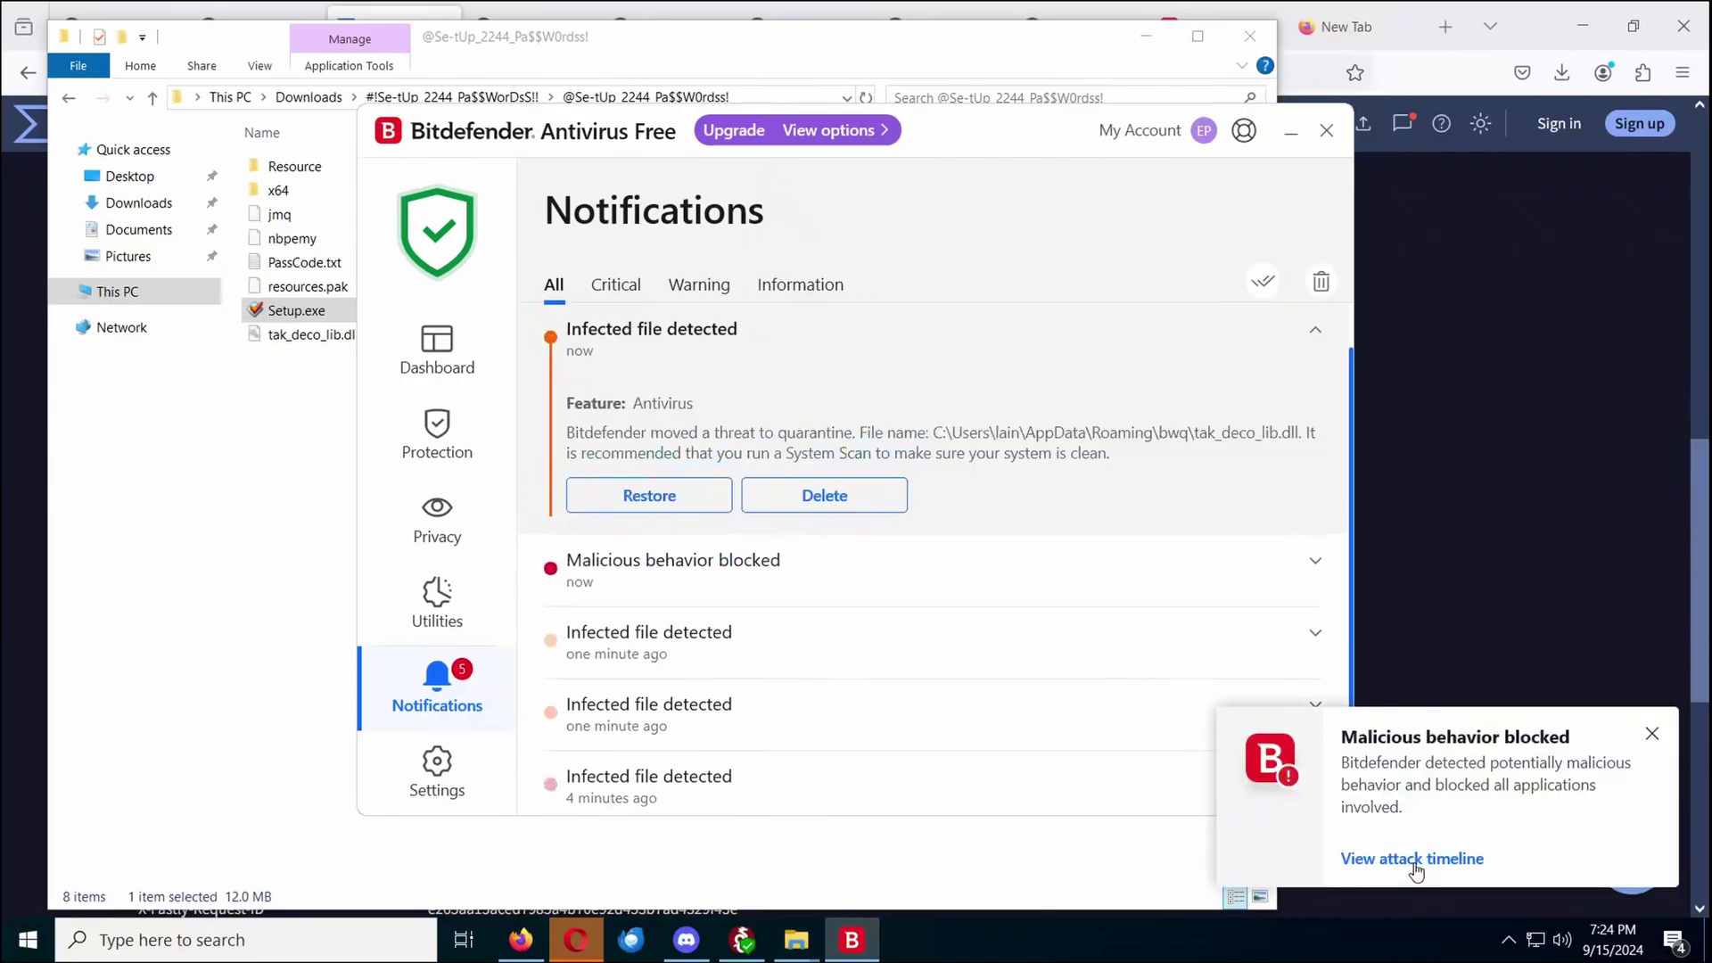
left_click(1414, 860)
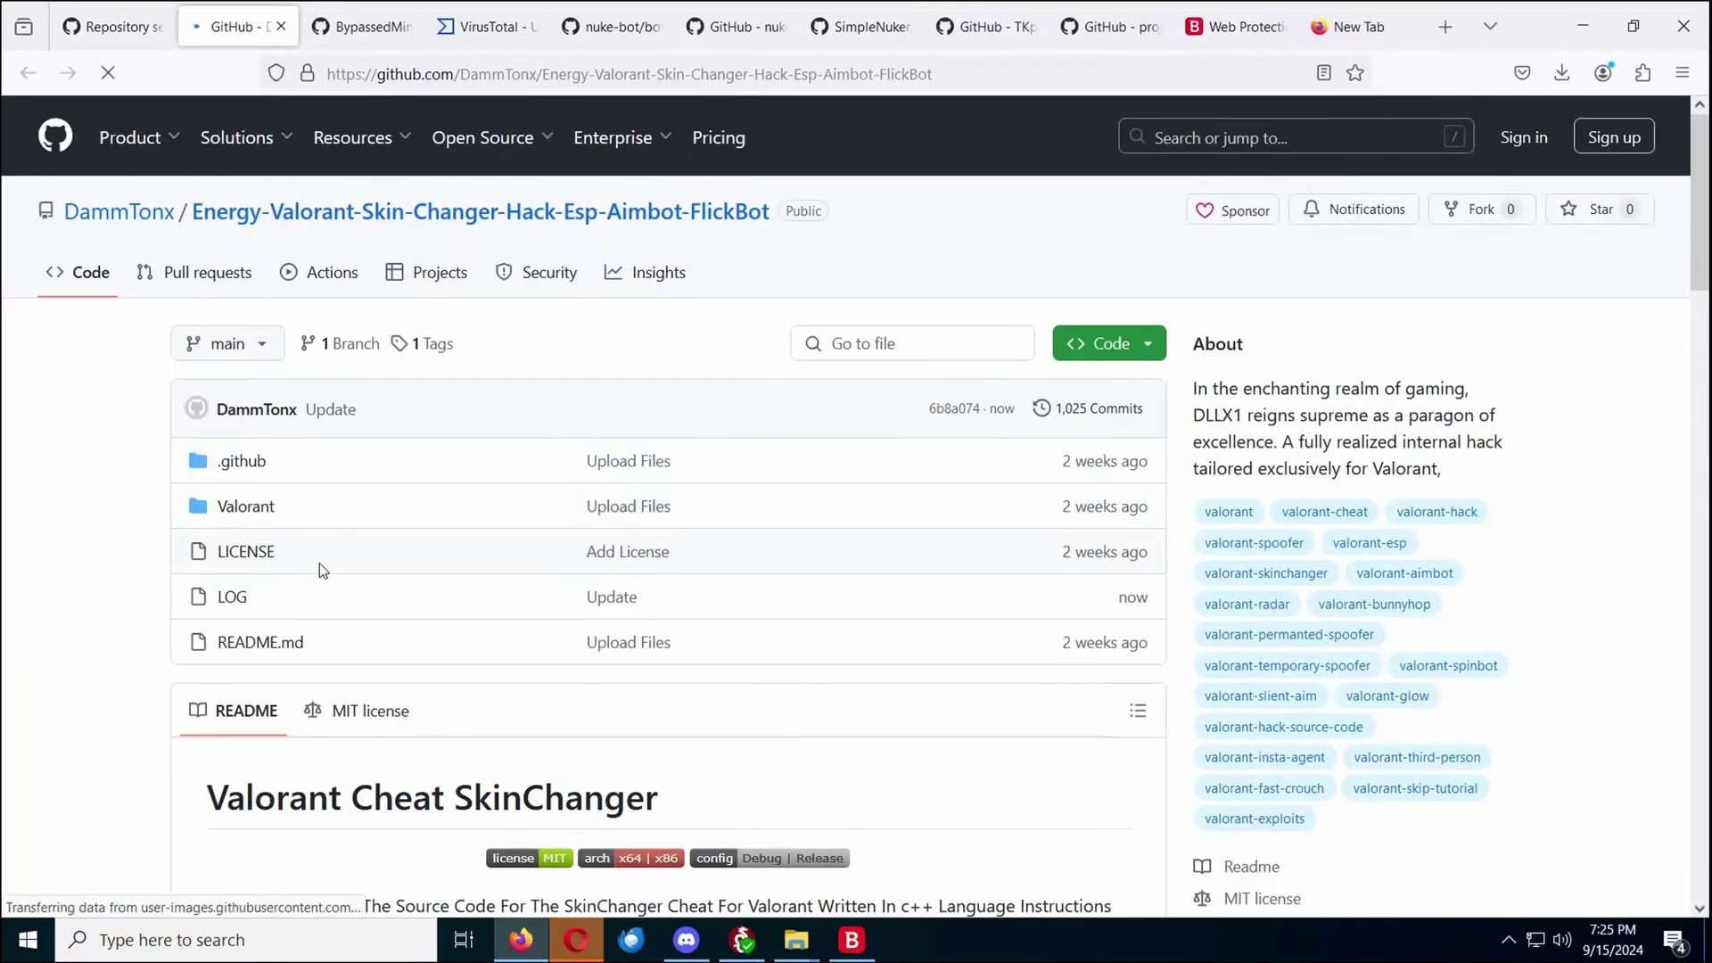
Scroll through the repository README and browse into the Valorant/Energy folder
scroll(319, 557, "down", 5)
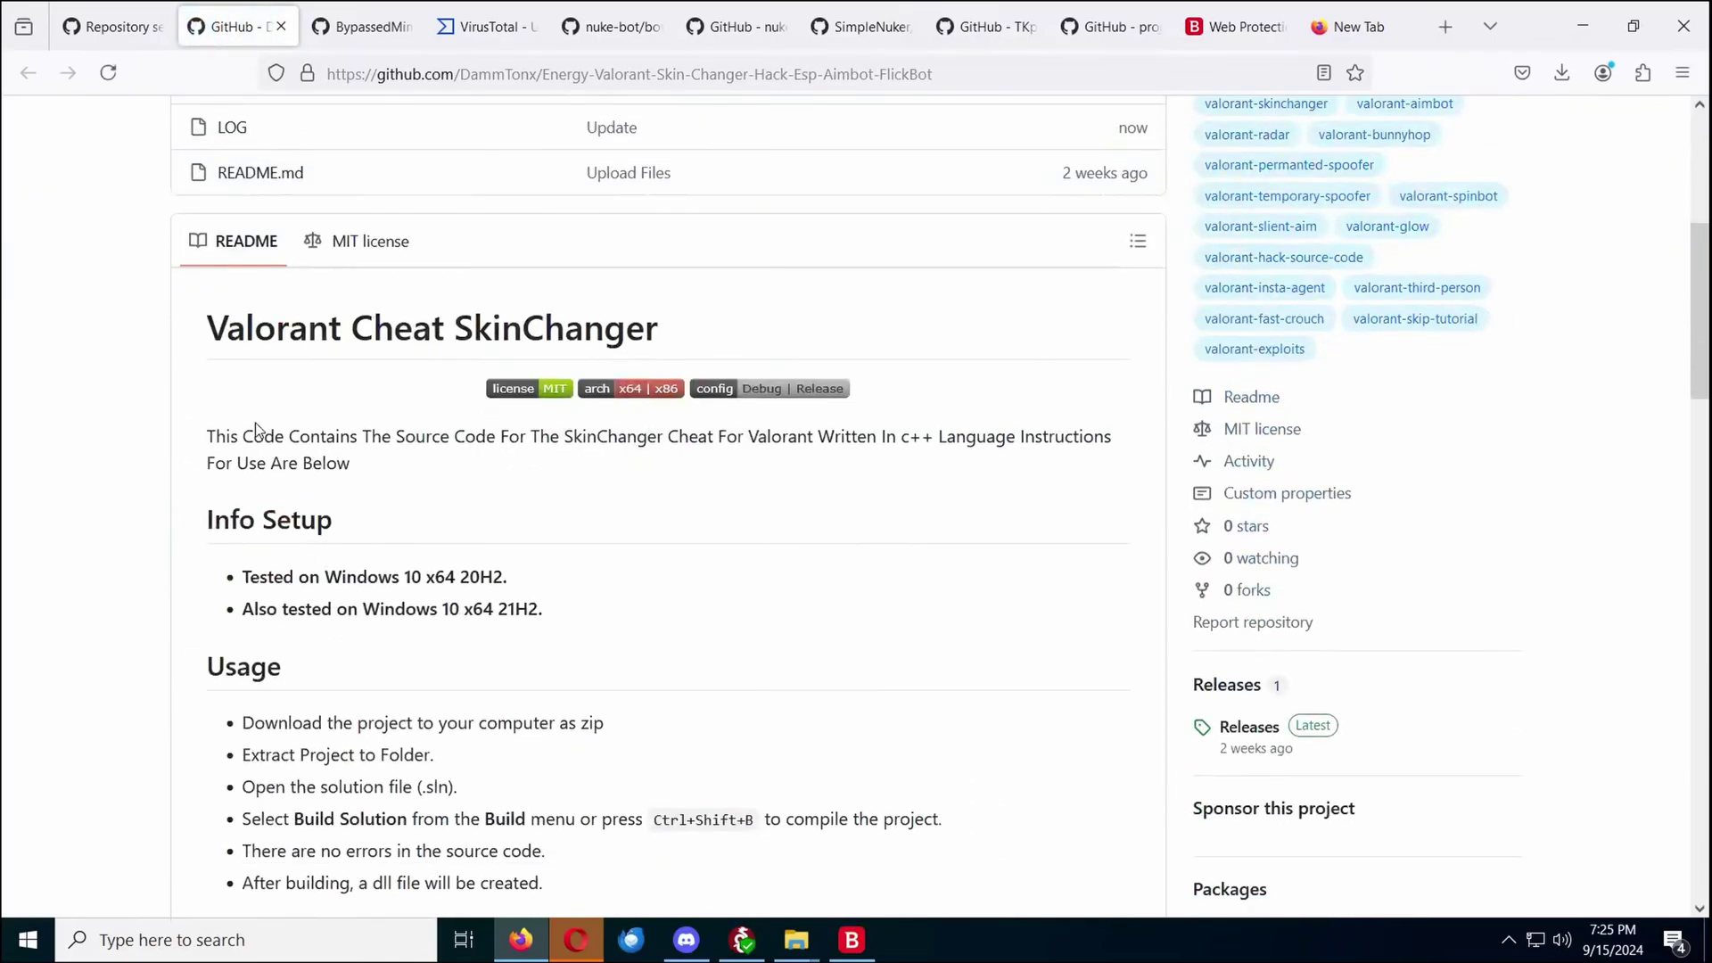
scroll(256, 426, "down", 15)
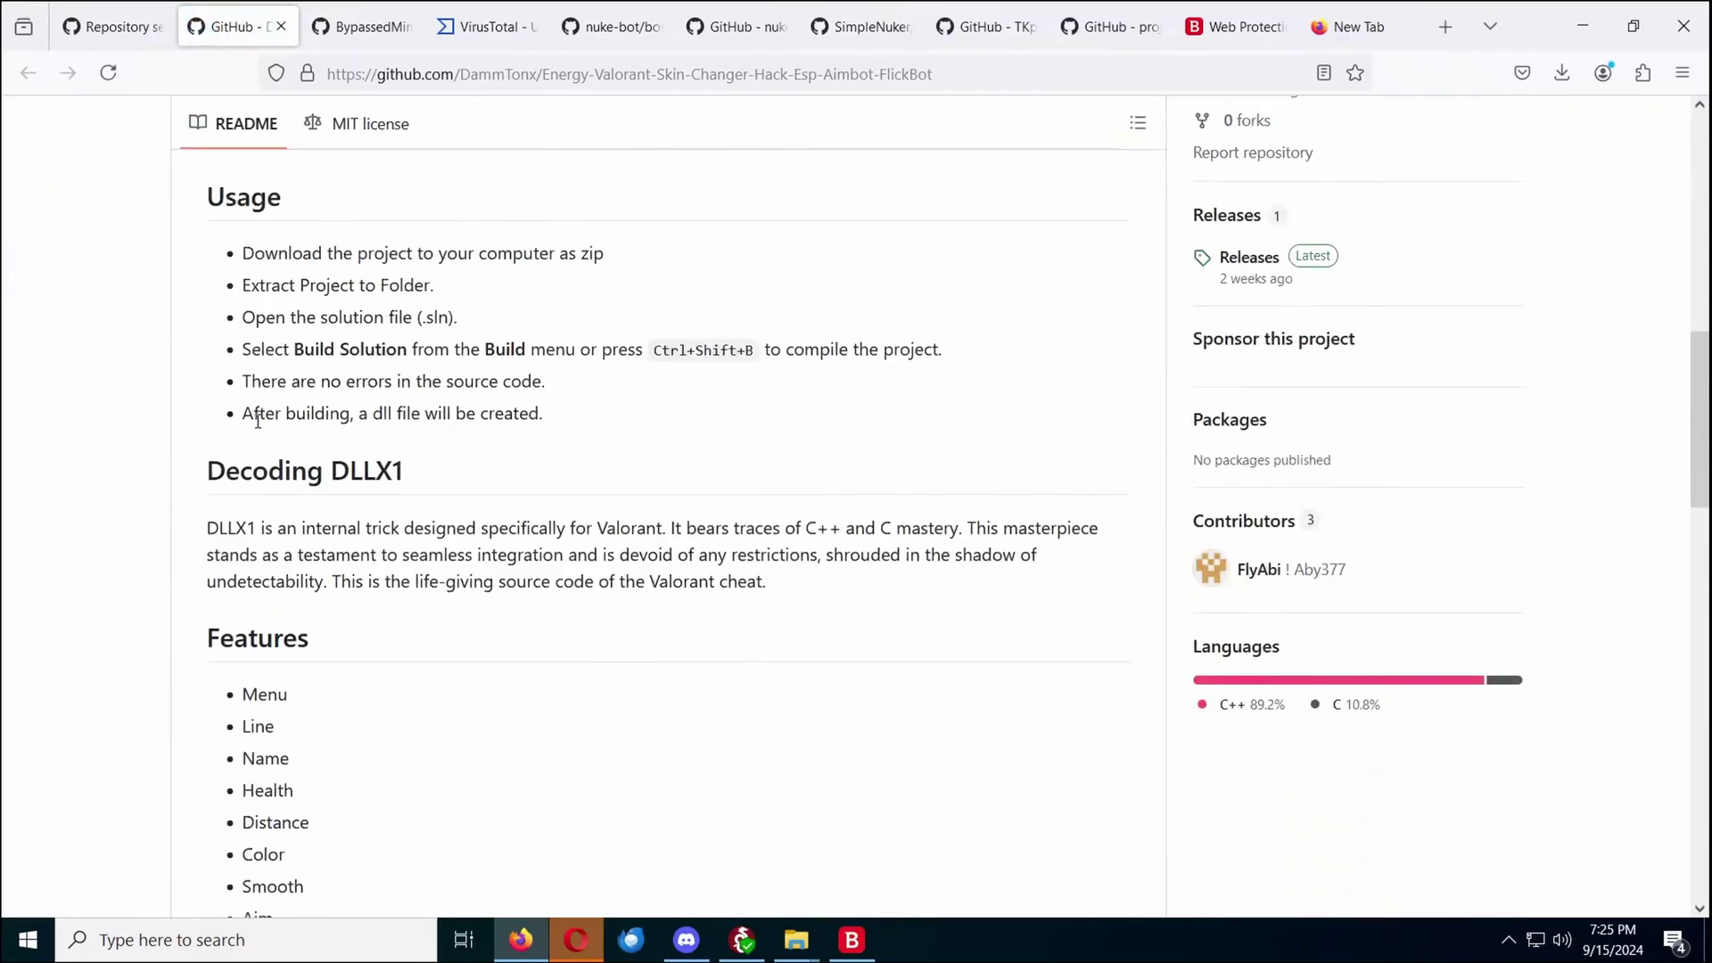
scroll(258, 428, "down", 5)
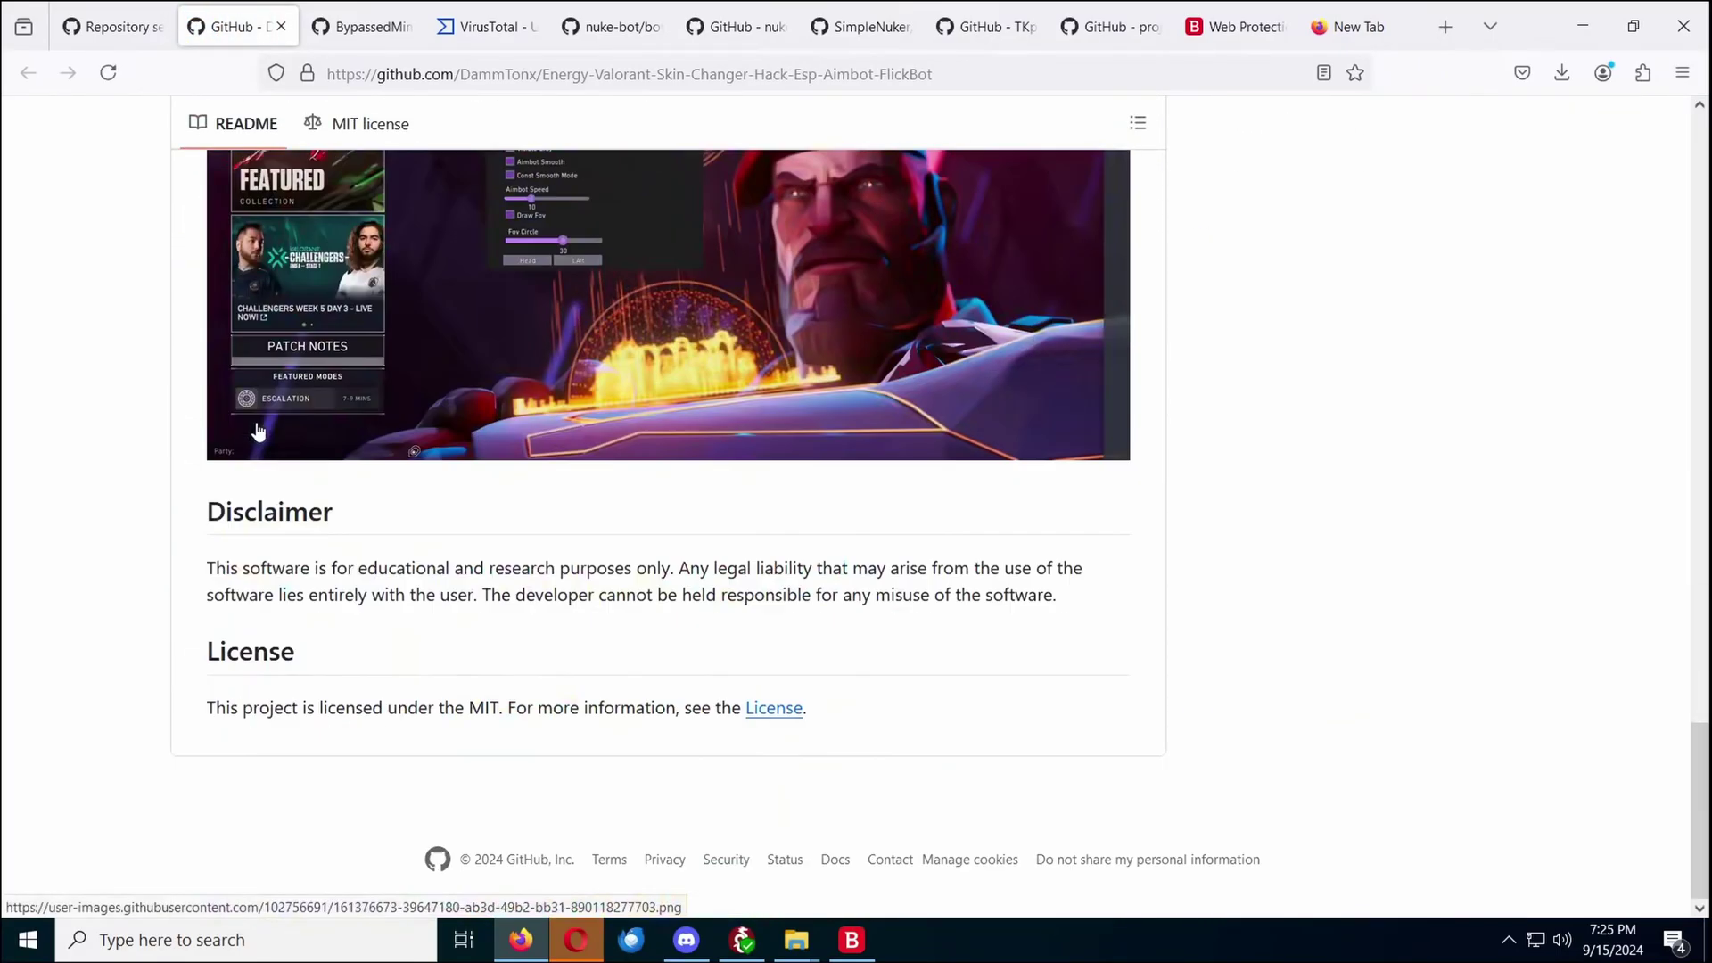
scroll(338, 564, "up", 20)
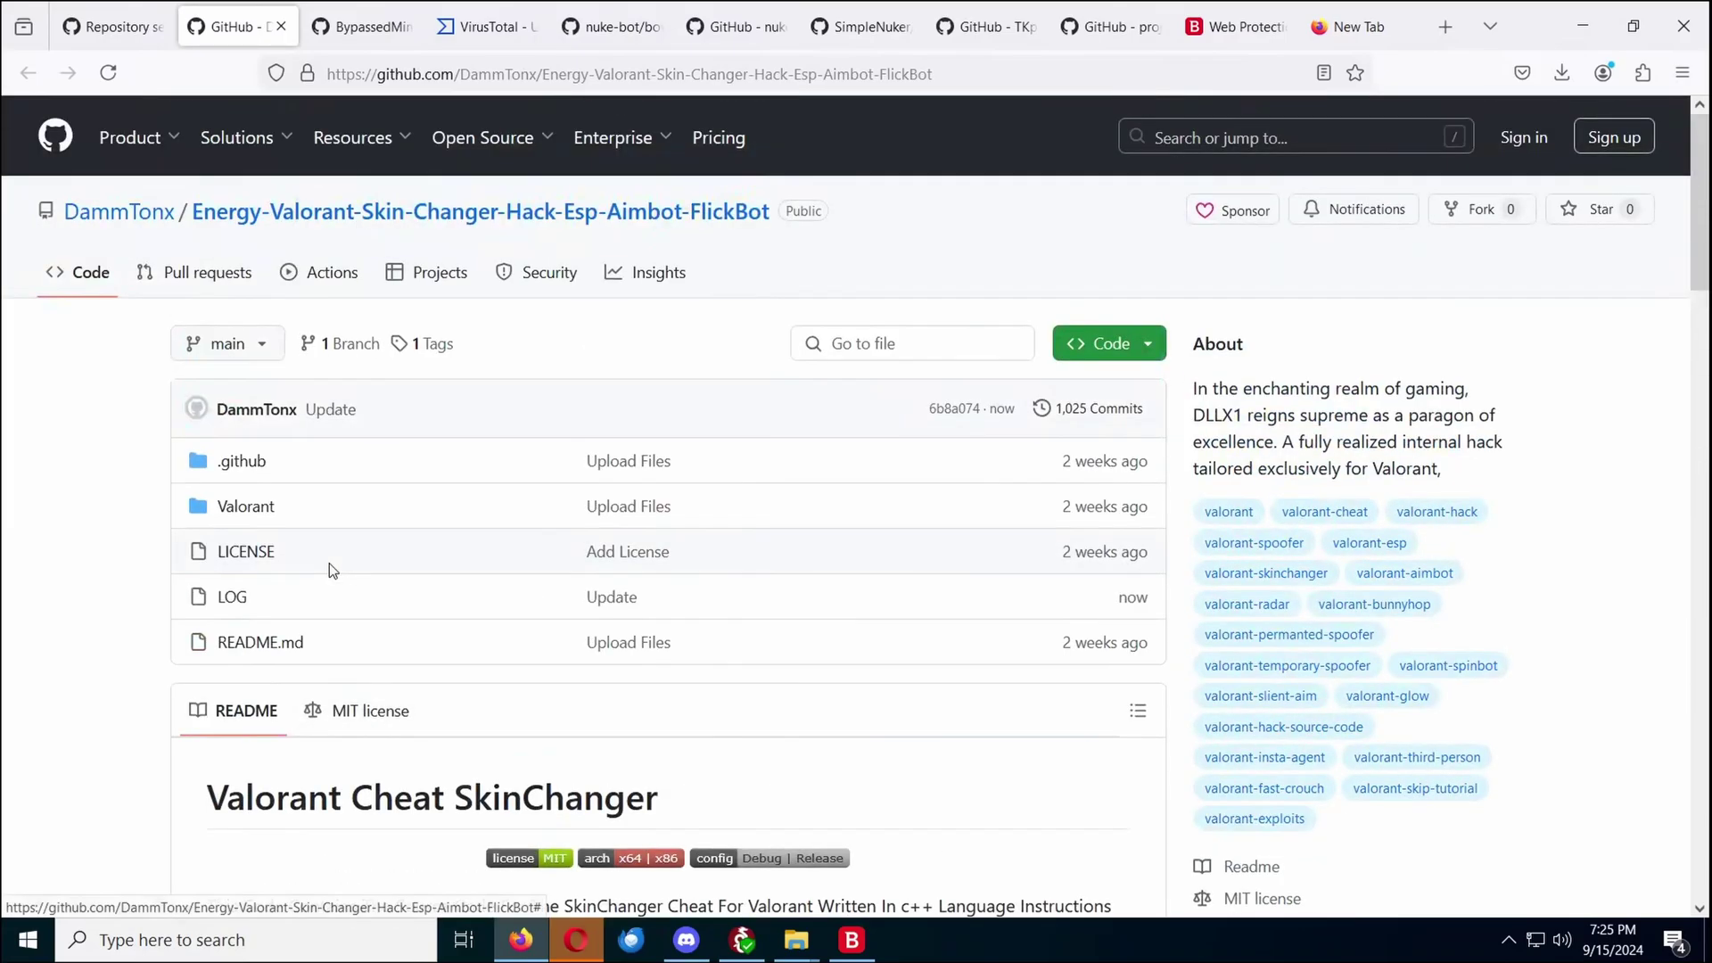
left_click(243, 507)
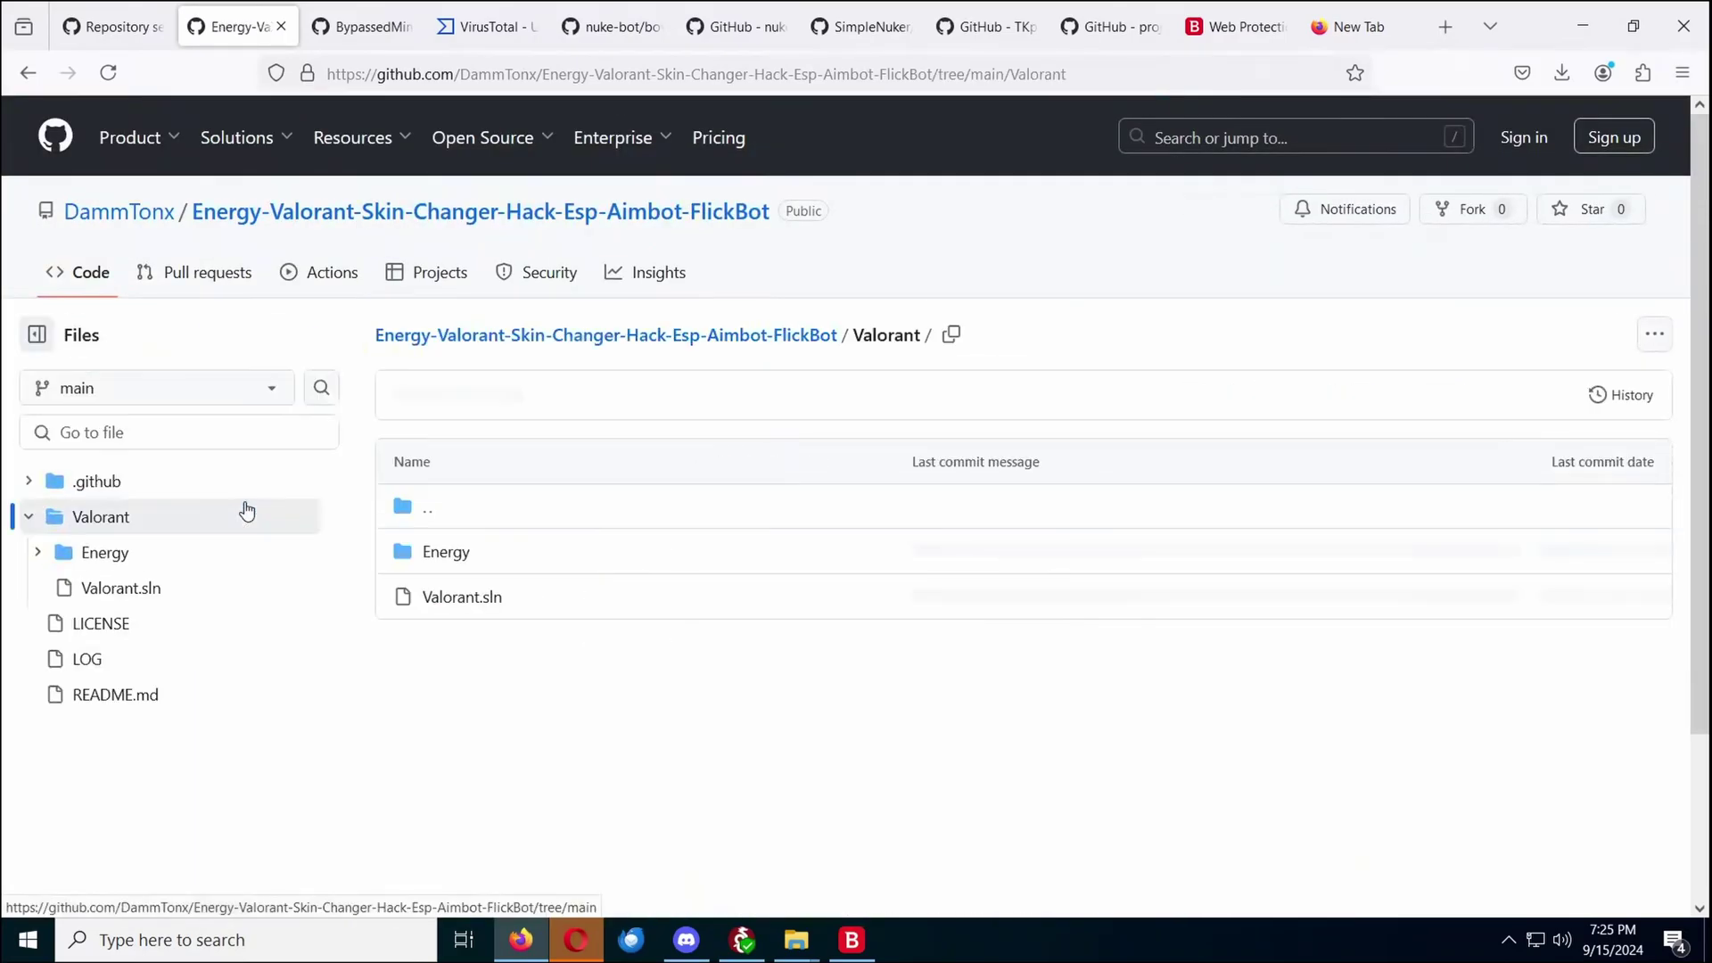
left_click(443, 557)
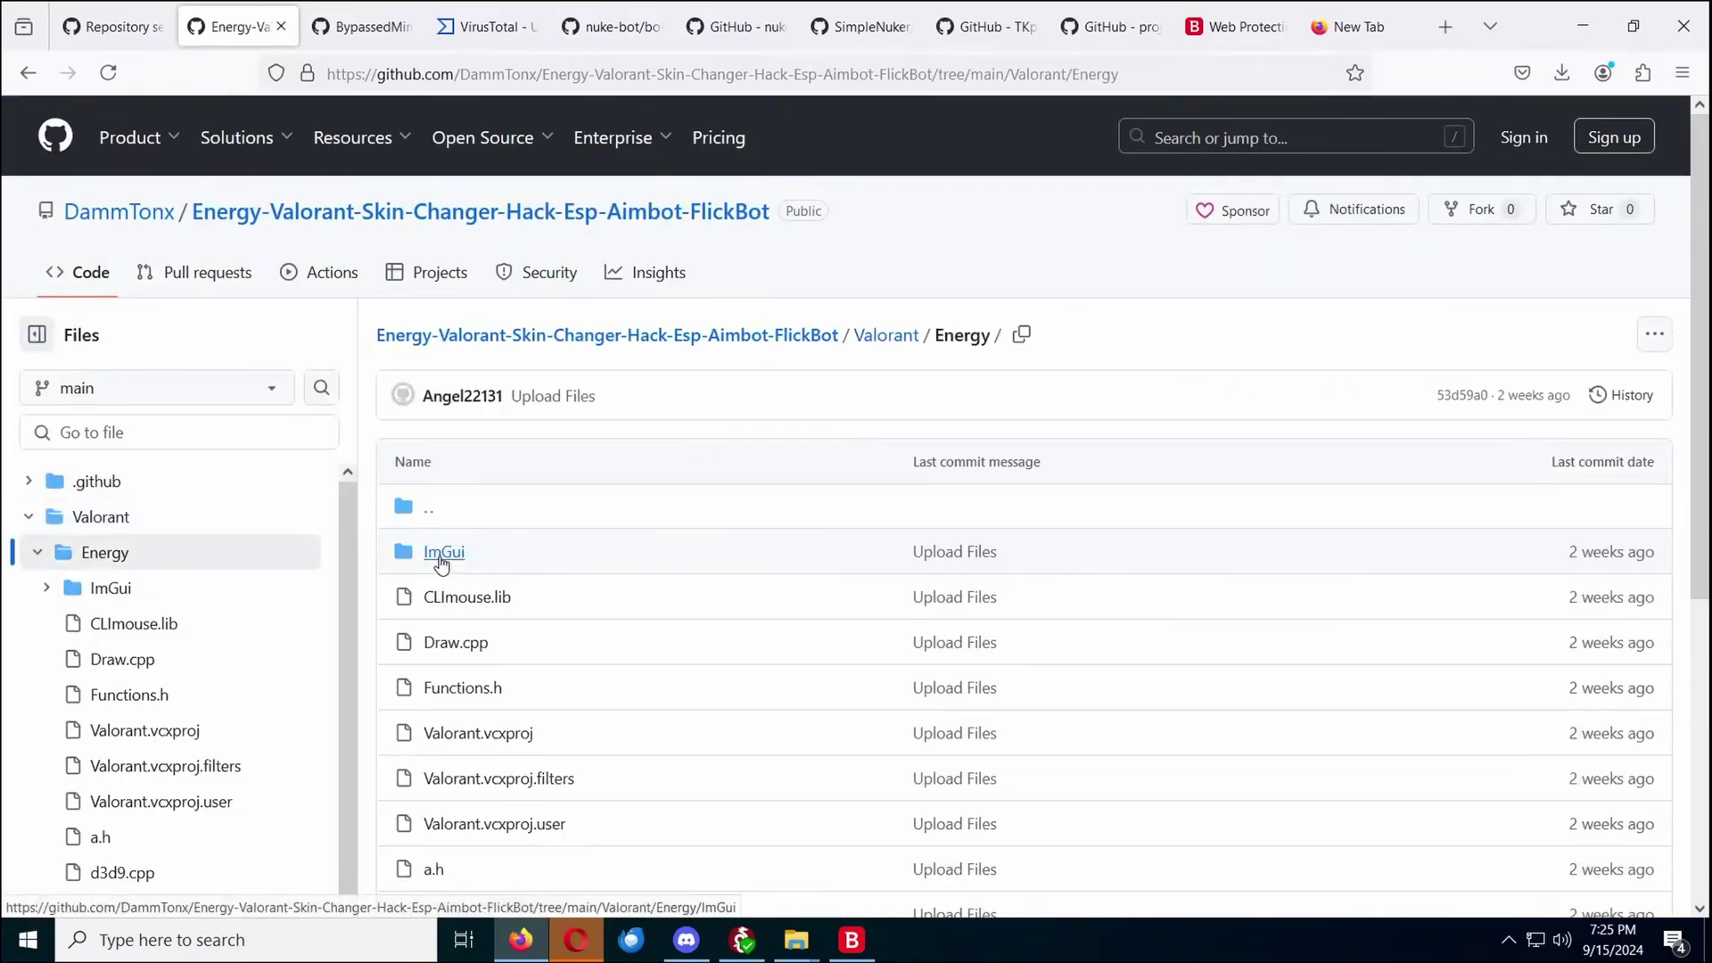
scroll(442, 562, "down", 5)
scroll(446, 553, "up", 5)
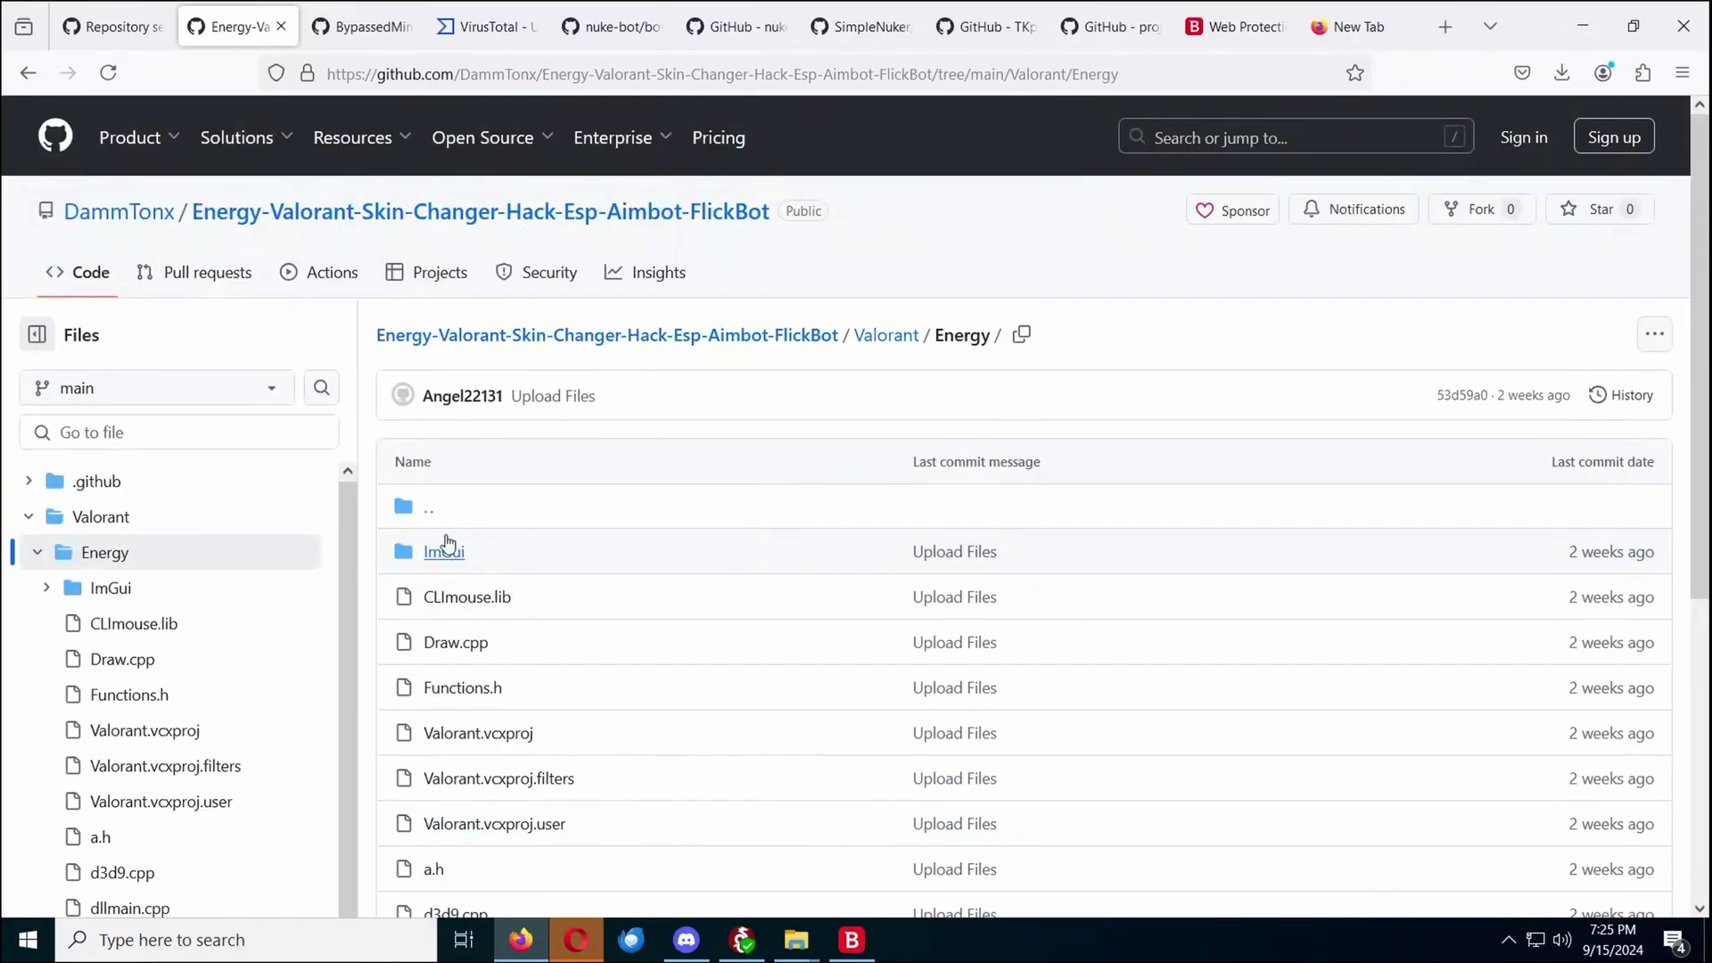
Return to the Energy folder from ImGui and open the 215-line Valorant.vcxproj file
left_click(444, 553)
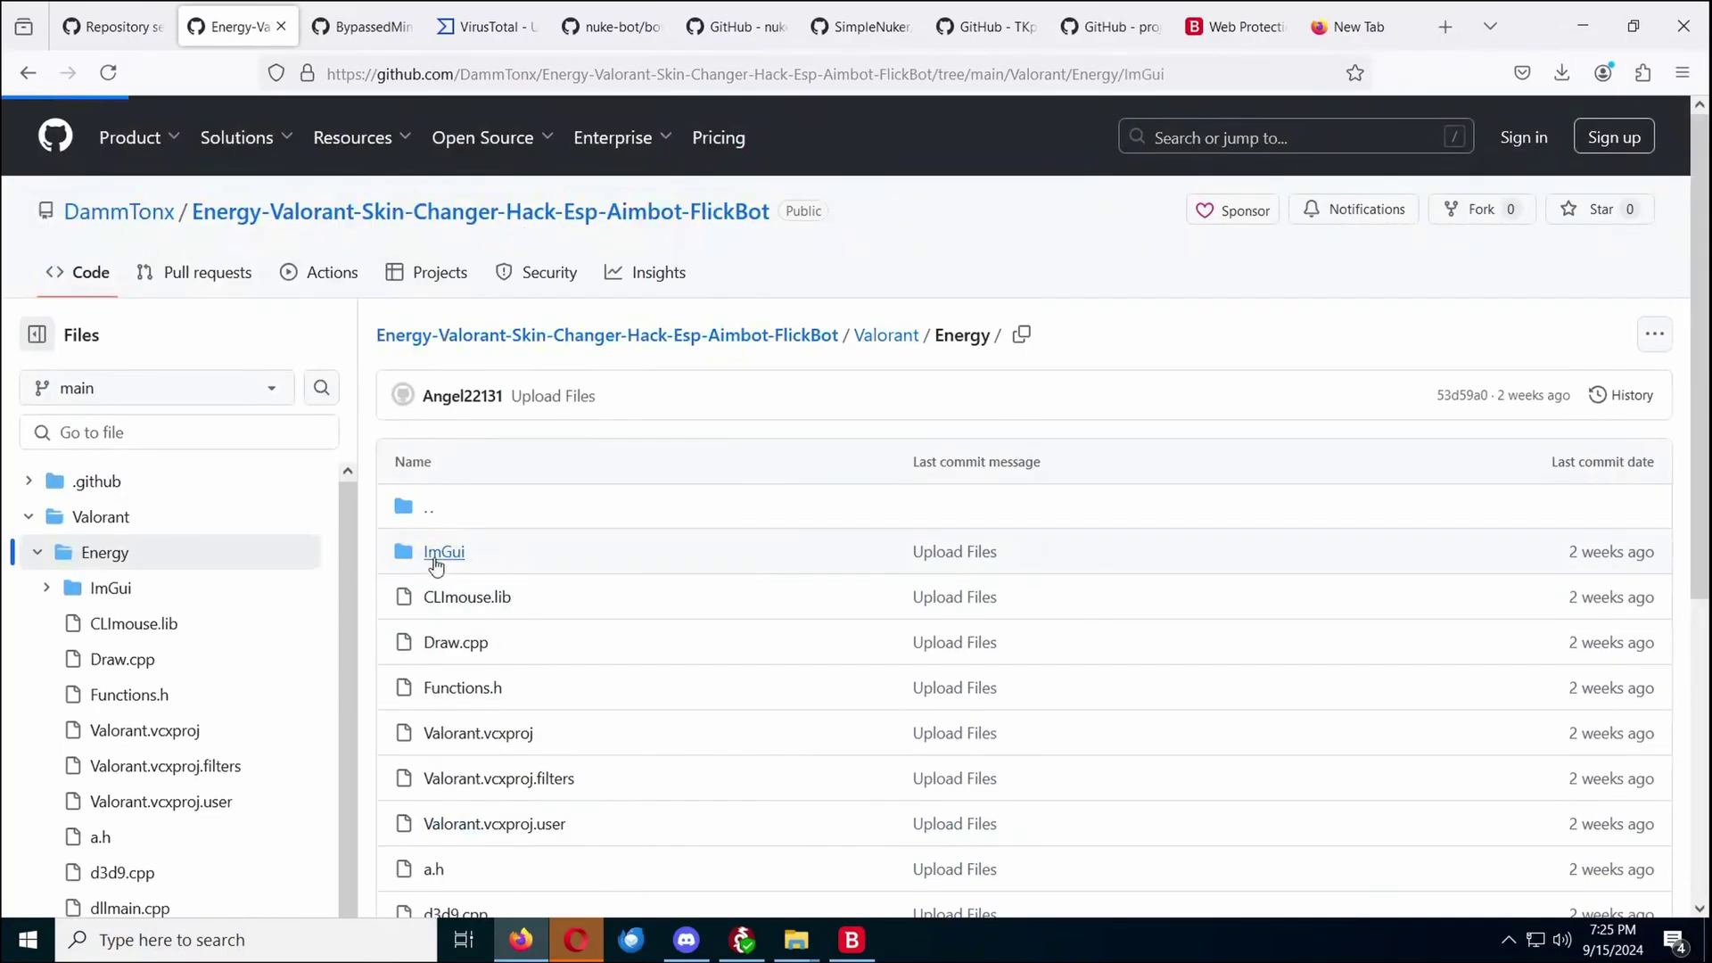
left_click(888, 346)
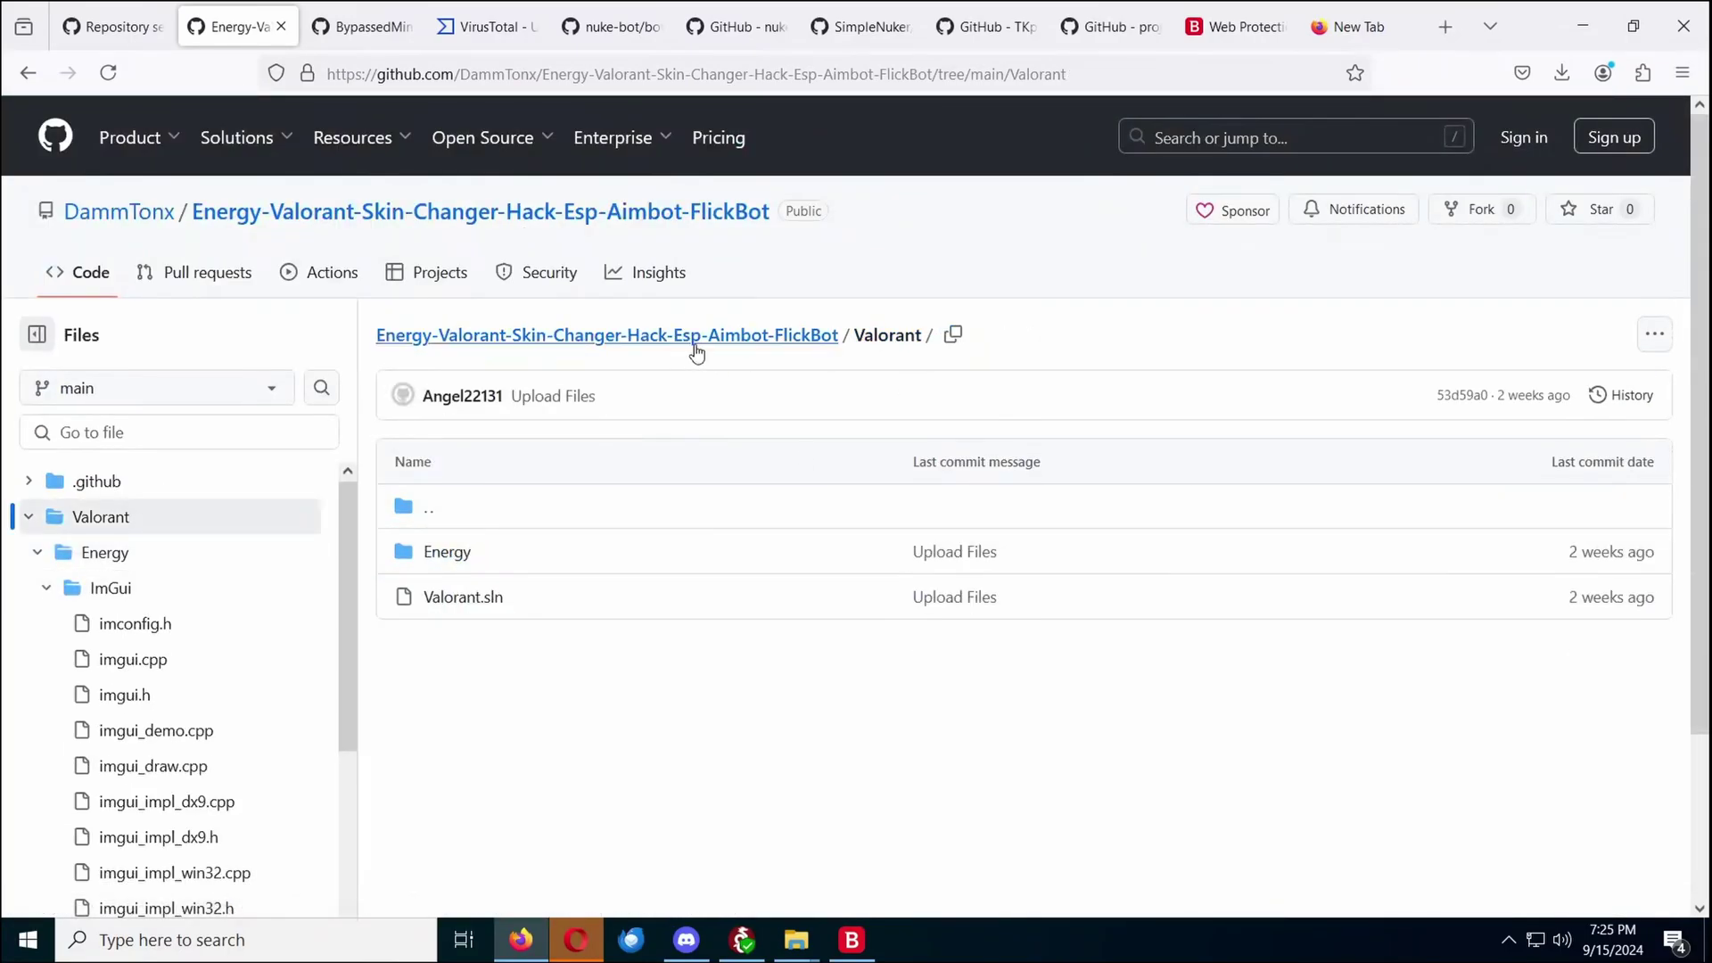
left_click(446, 553)
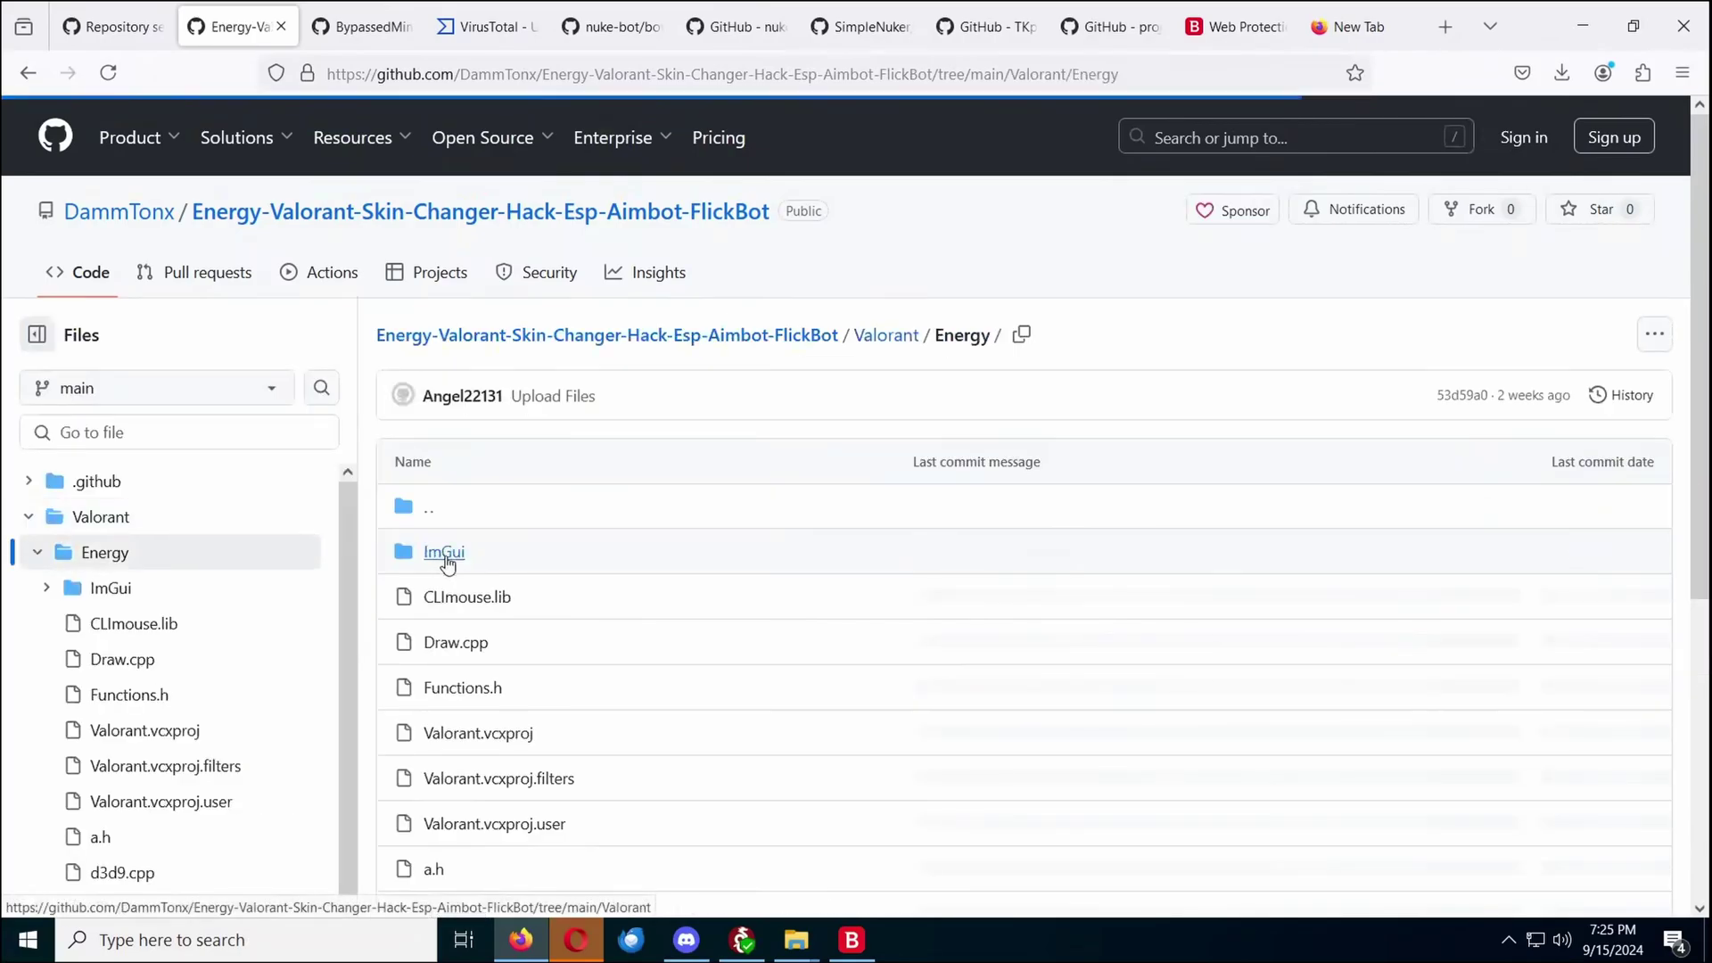
scroll(448, 563, "down", 5)
left_click(502, 311)
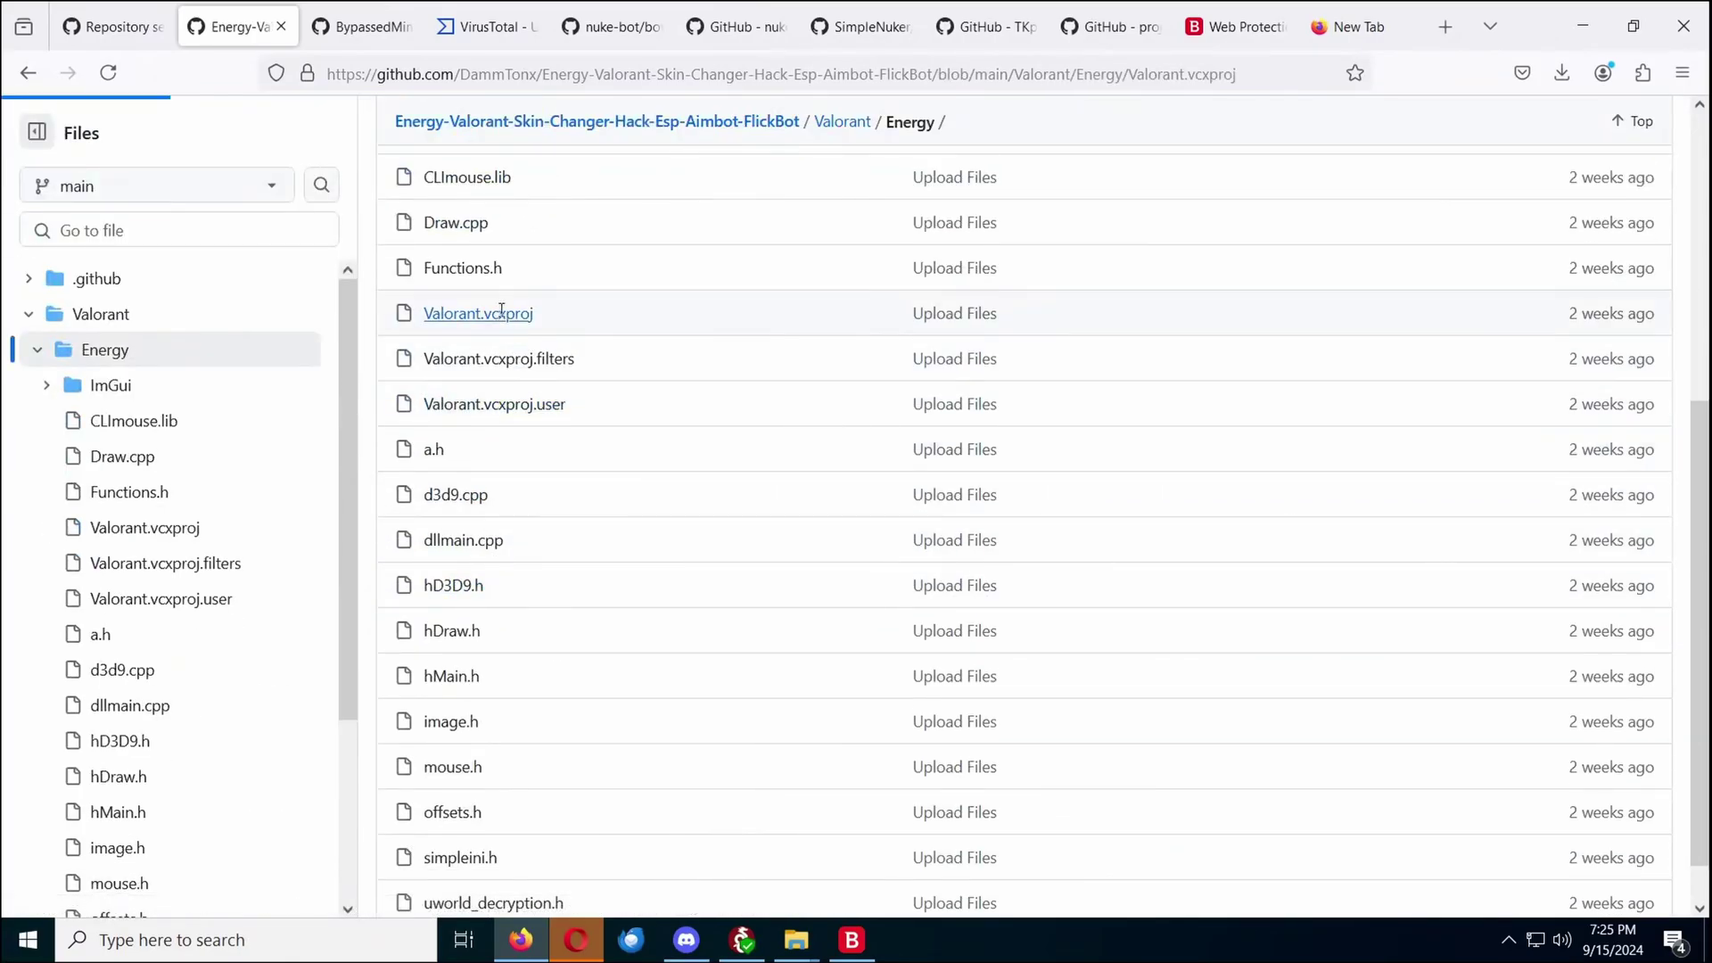
scroll(580, 329, "down", 4)
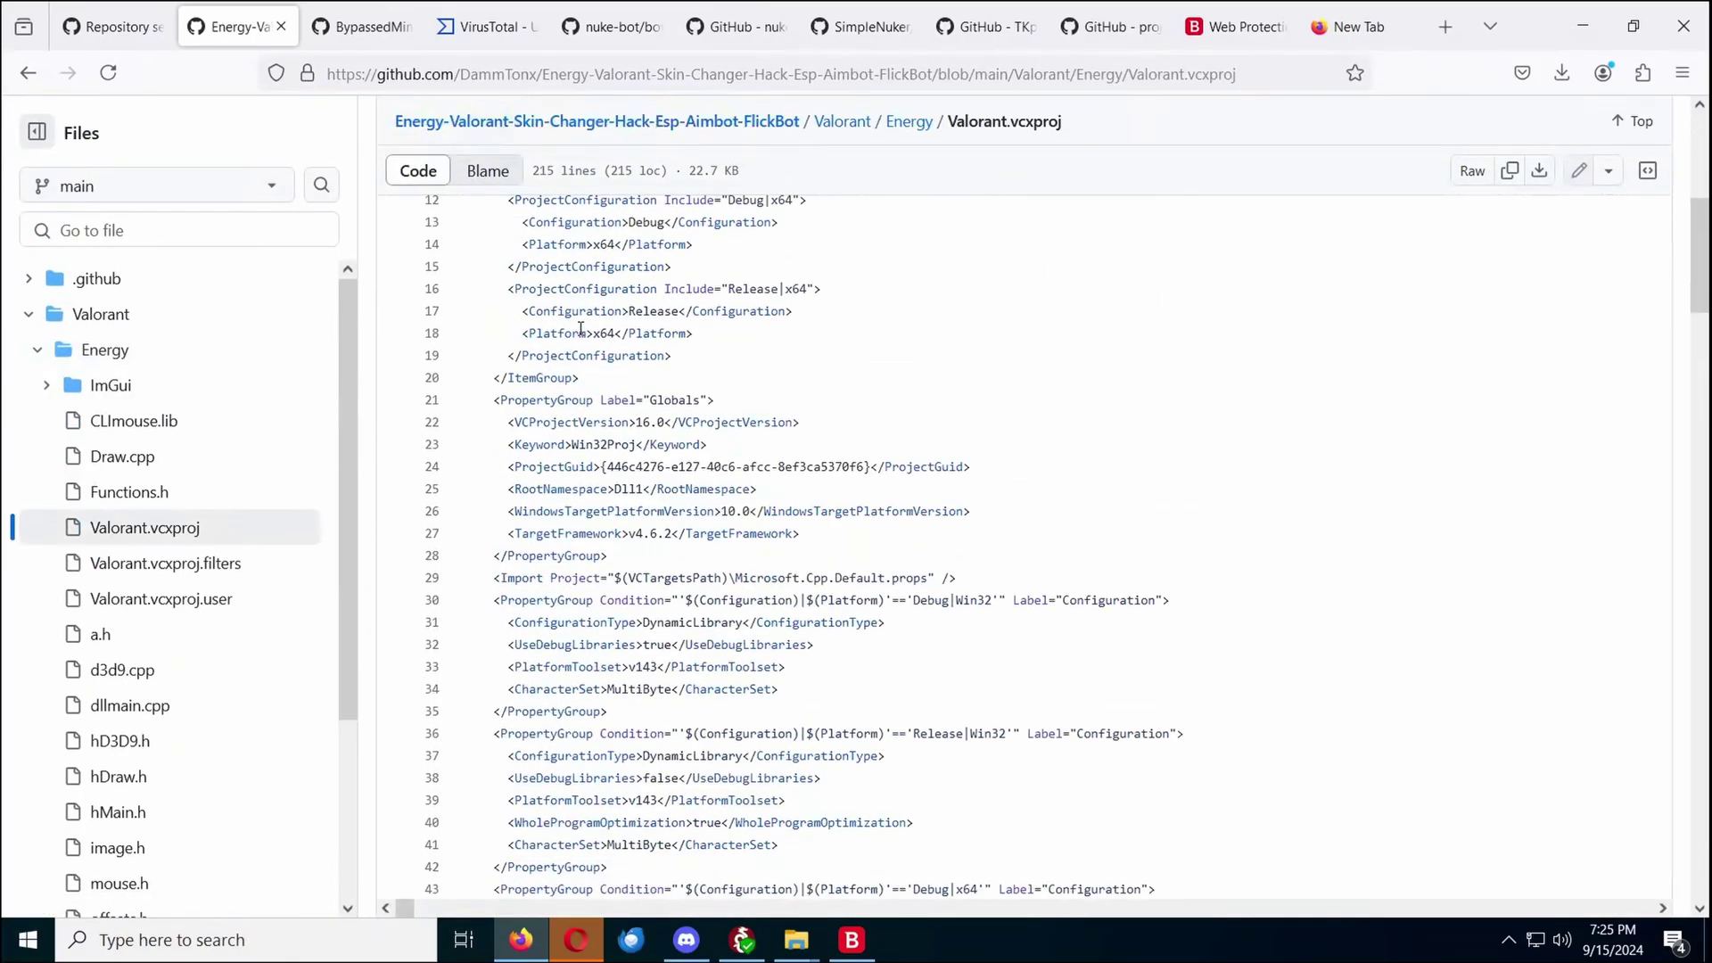
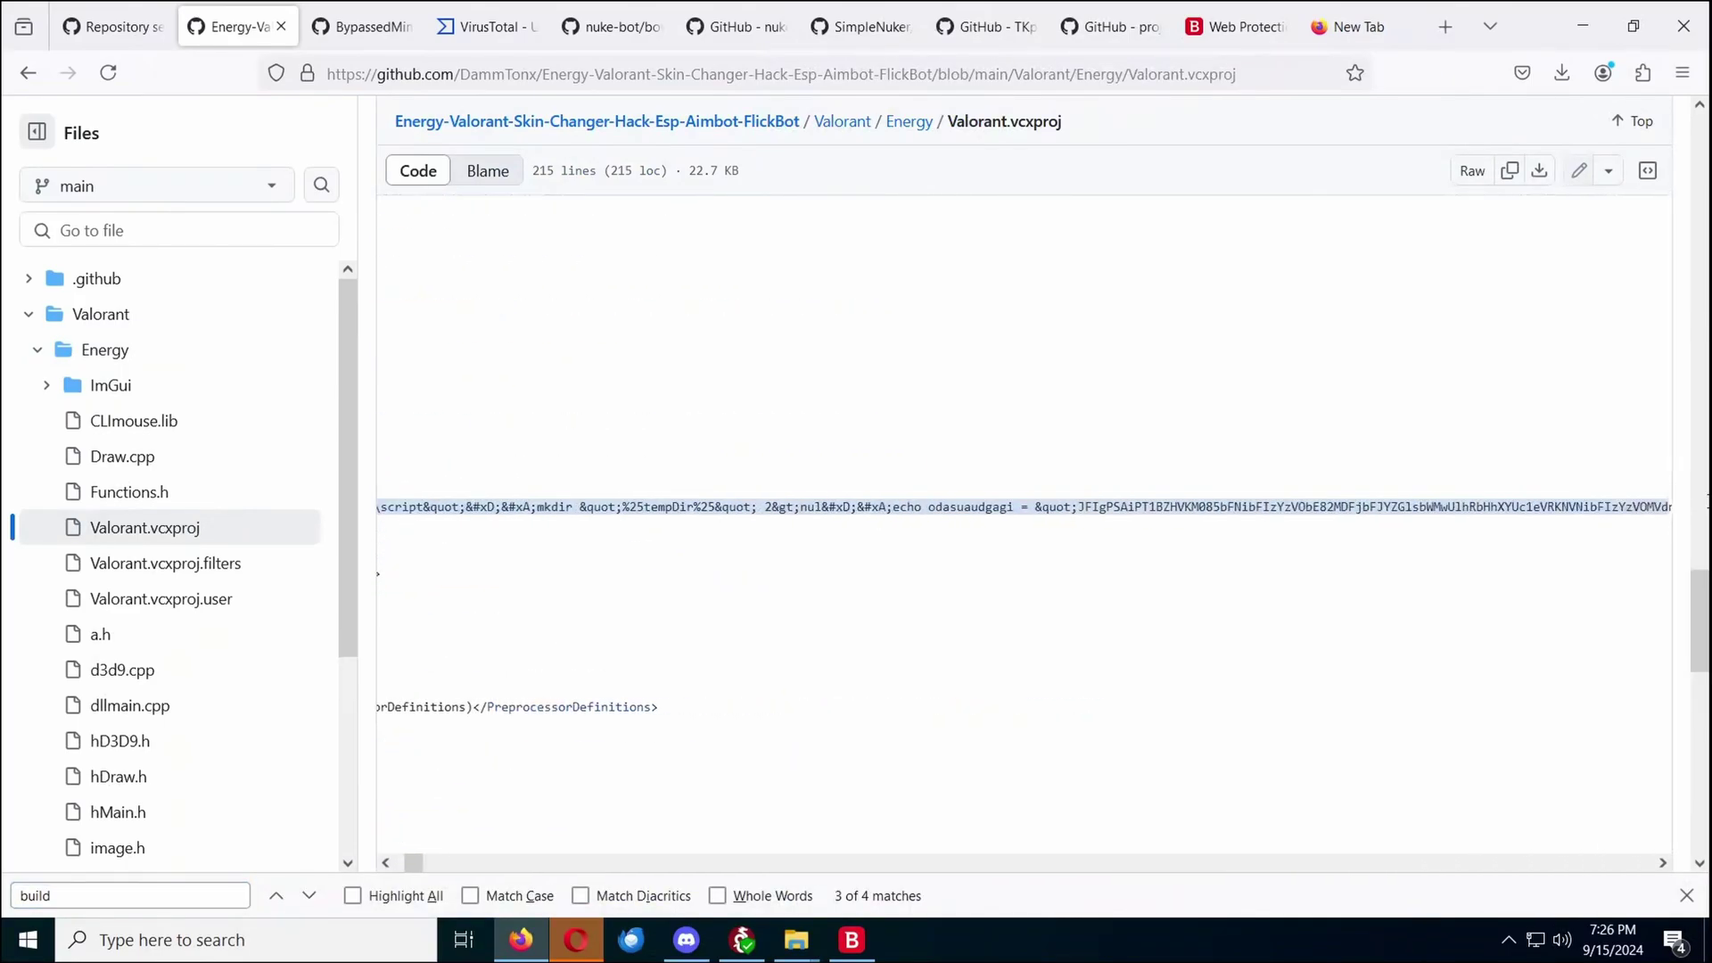
Scroll right along the PreBuildEvent line in Valorant.vcxproj to expose the long encoded echo payload
scroll(1024, 507, "right", 10)
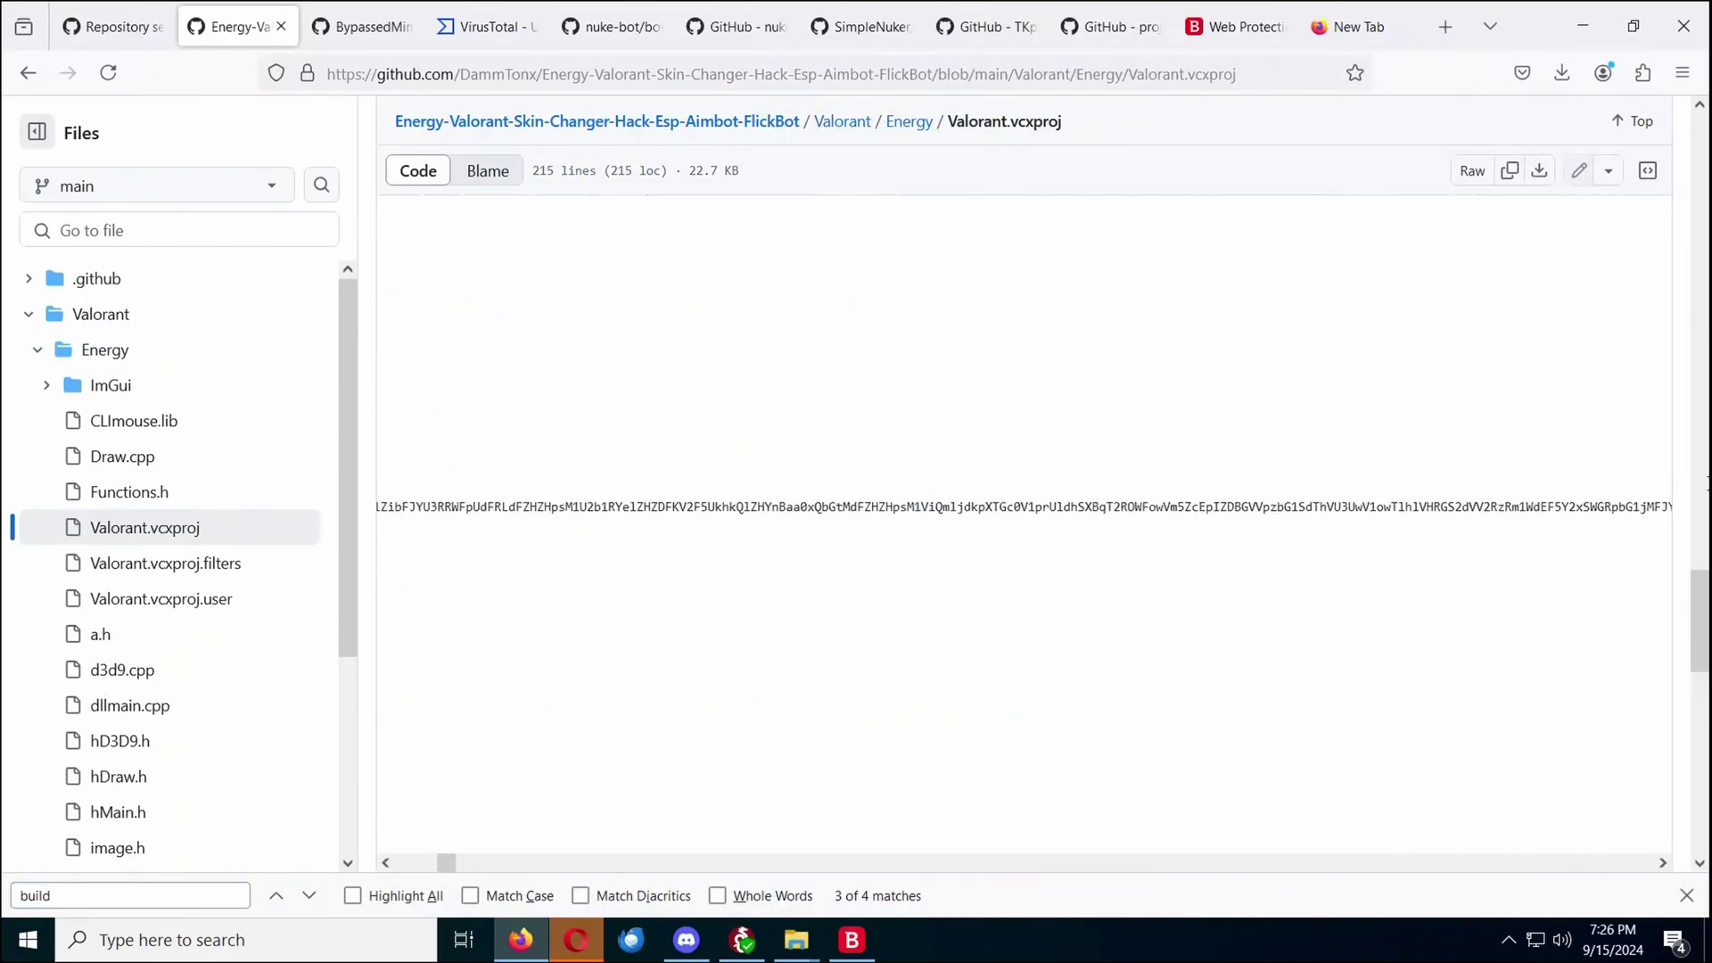
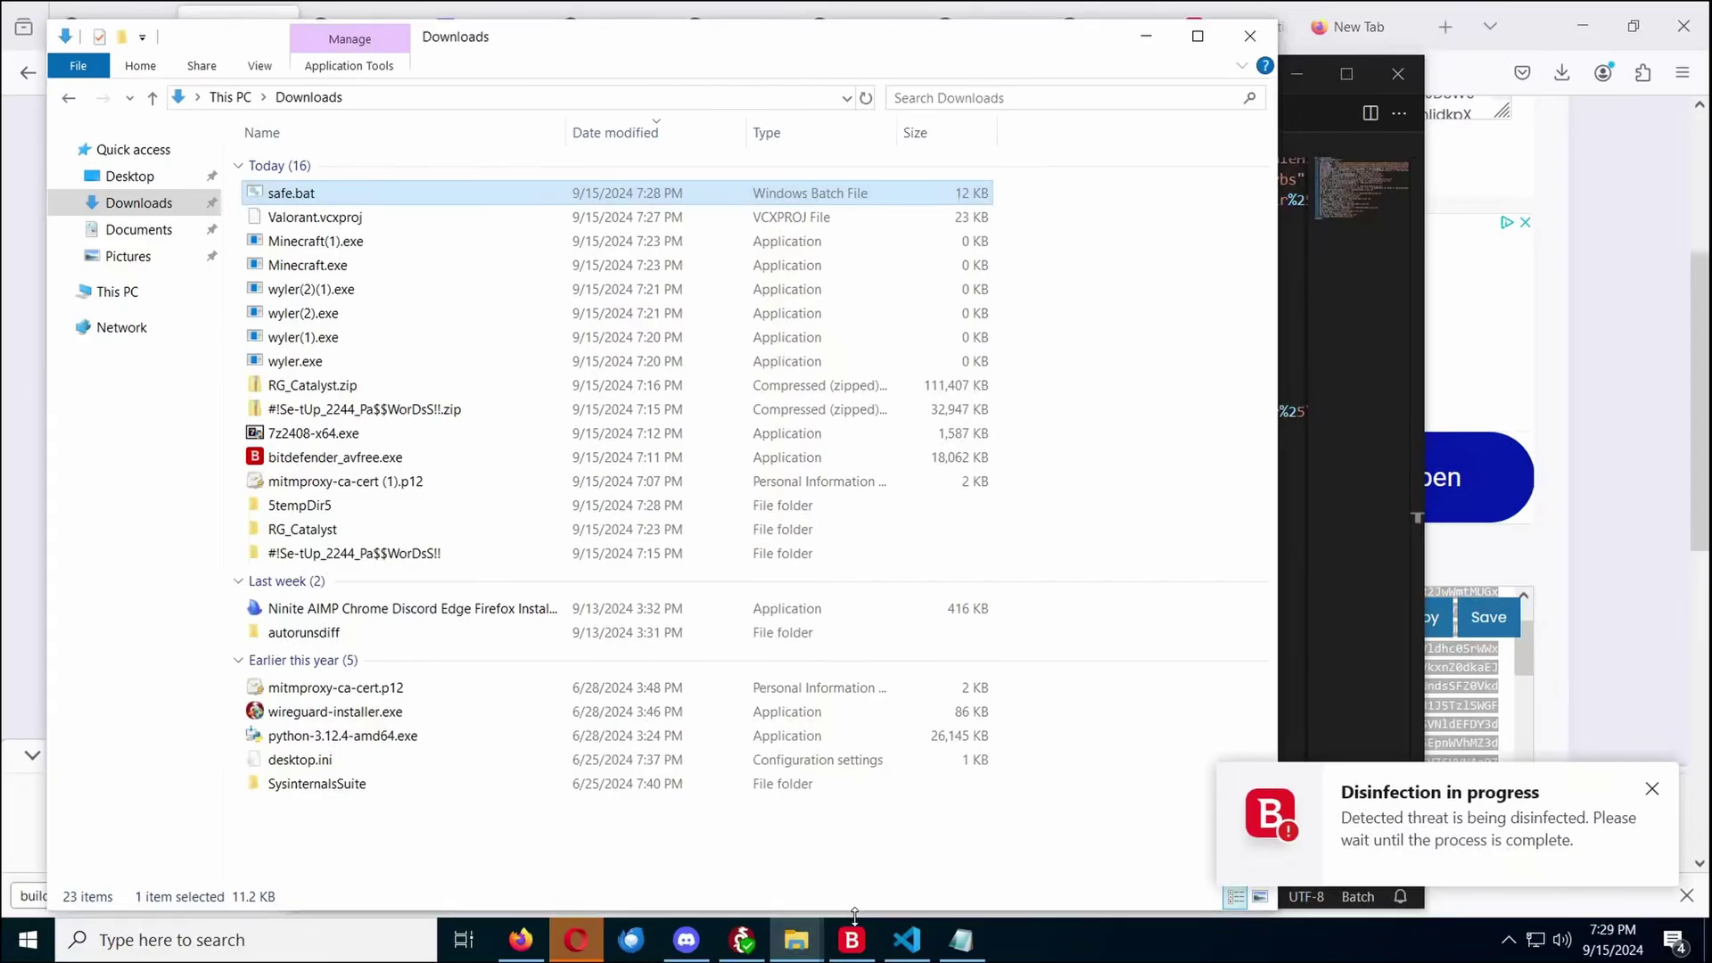
Open a sigreport_2 POST to us.nimbus.bitdefender.net and read its headers and 500-byte hexdump body
left_click(796, 940)
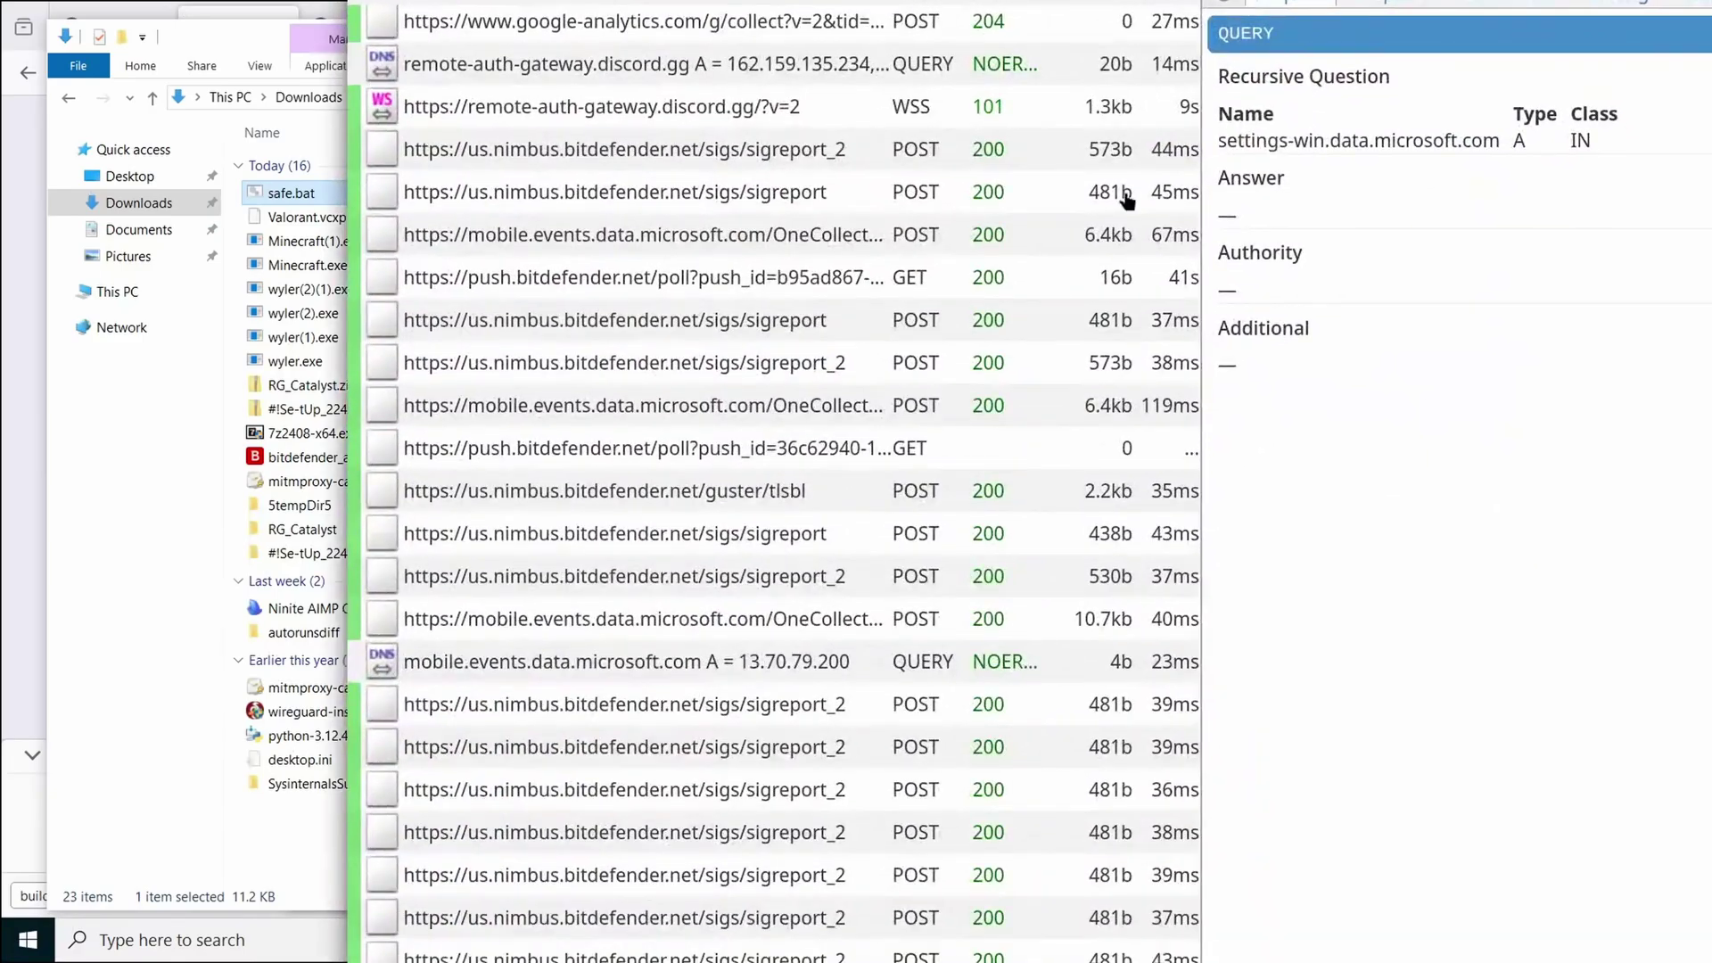
scroll(976, 352, "down", 5)
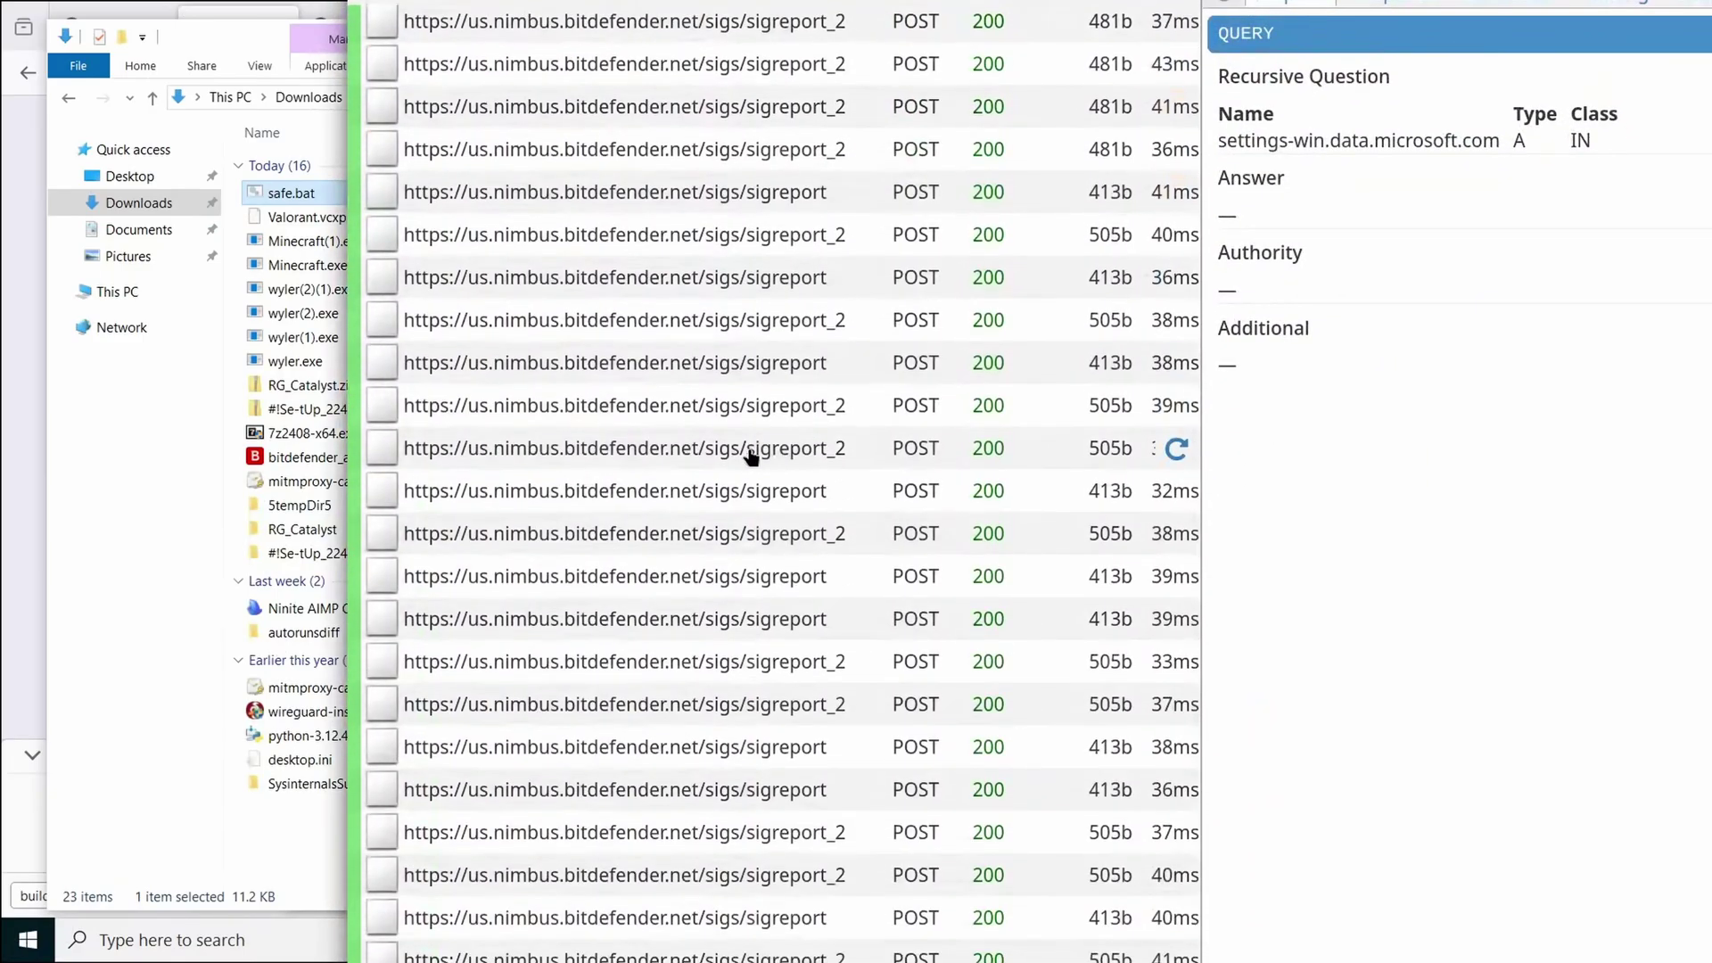
left_click(752, 450)
scroll(1538, 516, "down", 2)
scroll(1528, 336, "up", 3)
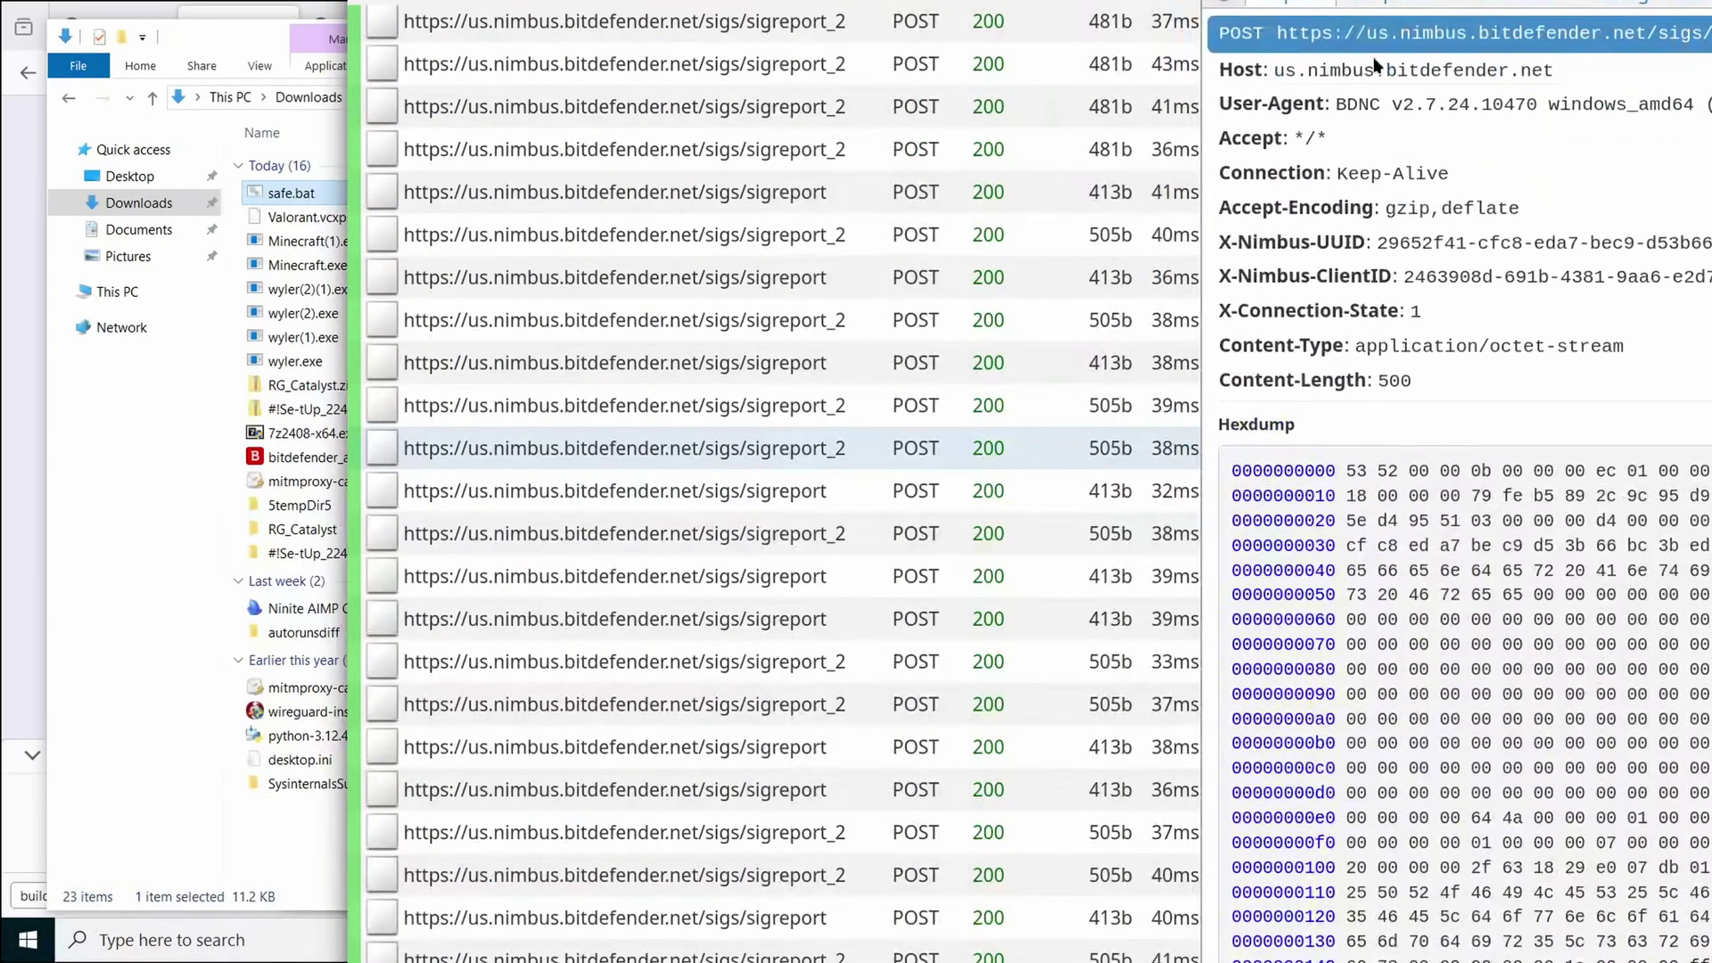
scroll(1370, 128, "down", 2)
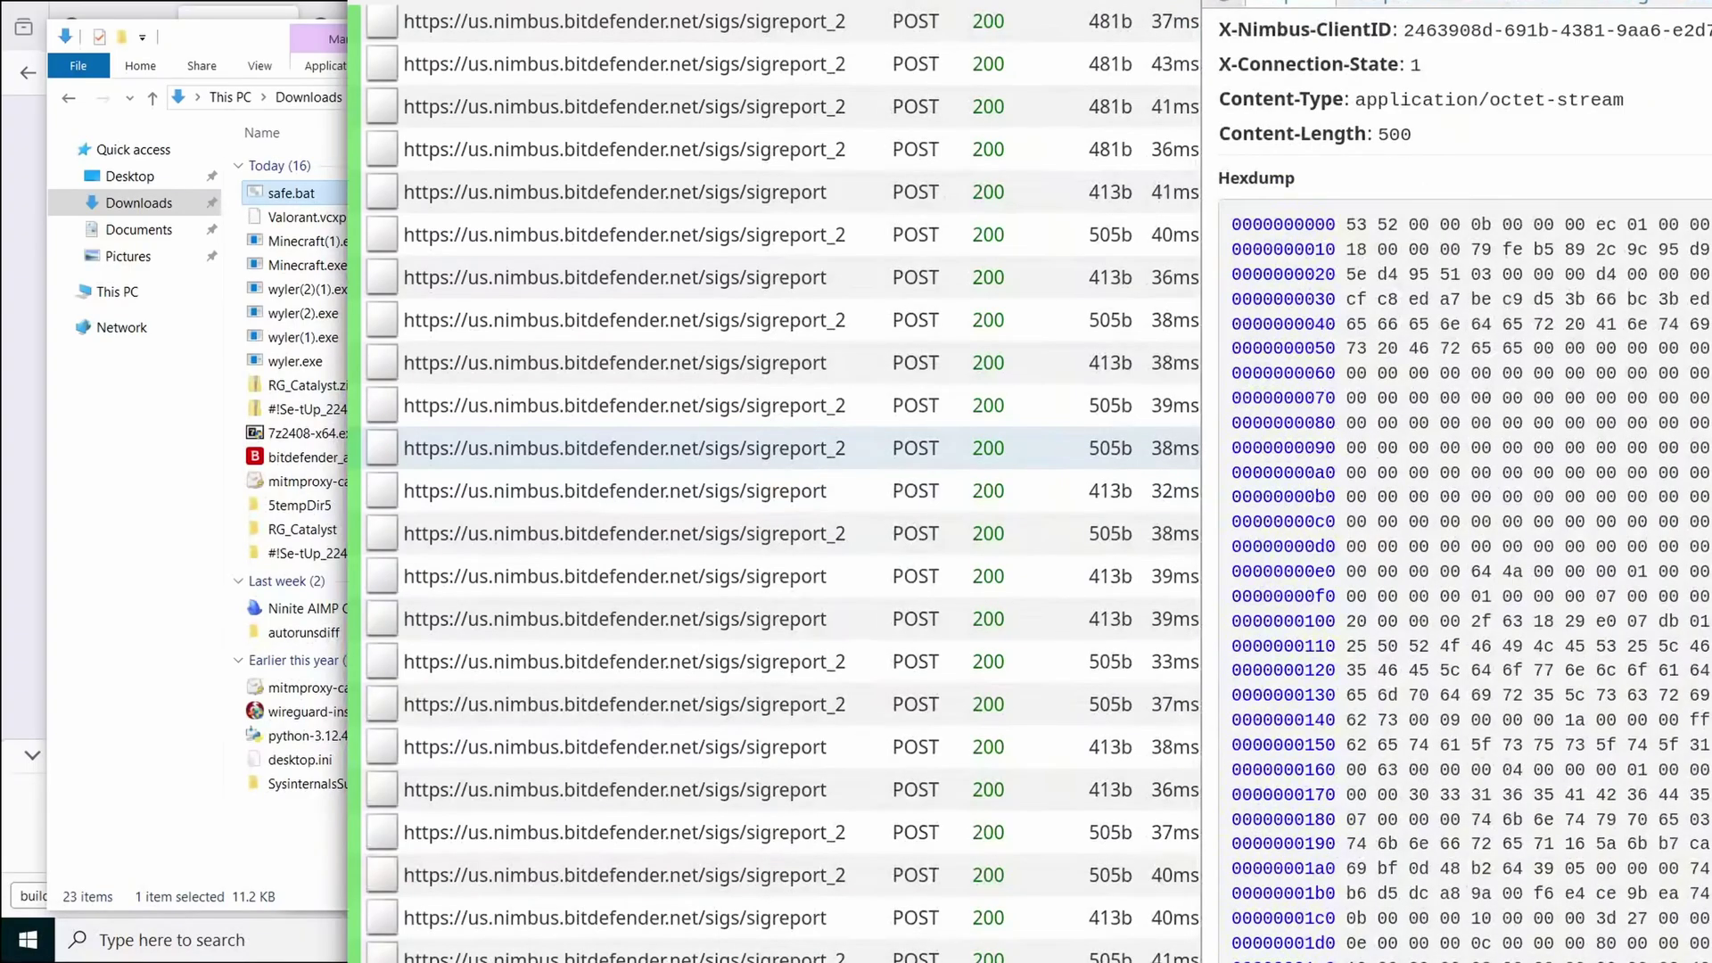
scroll(1549, 355, "up", 2)
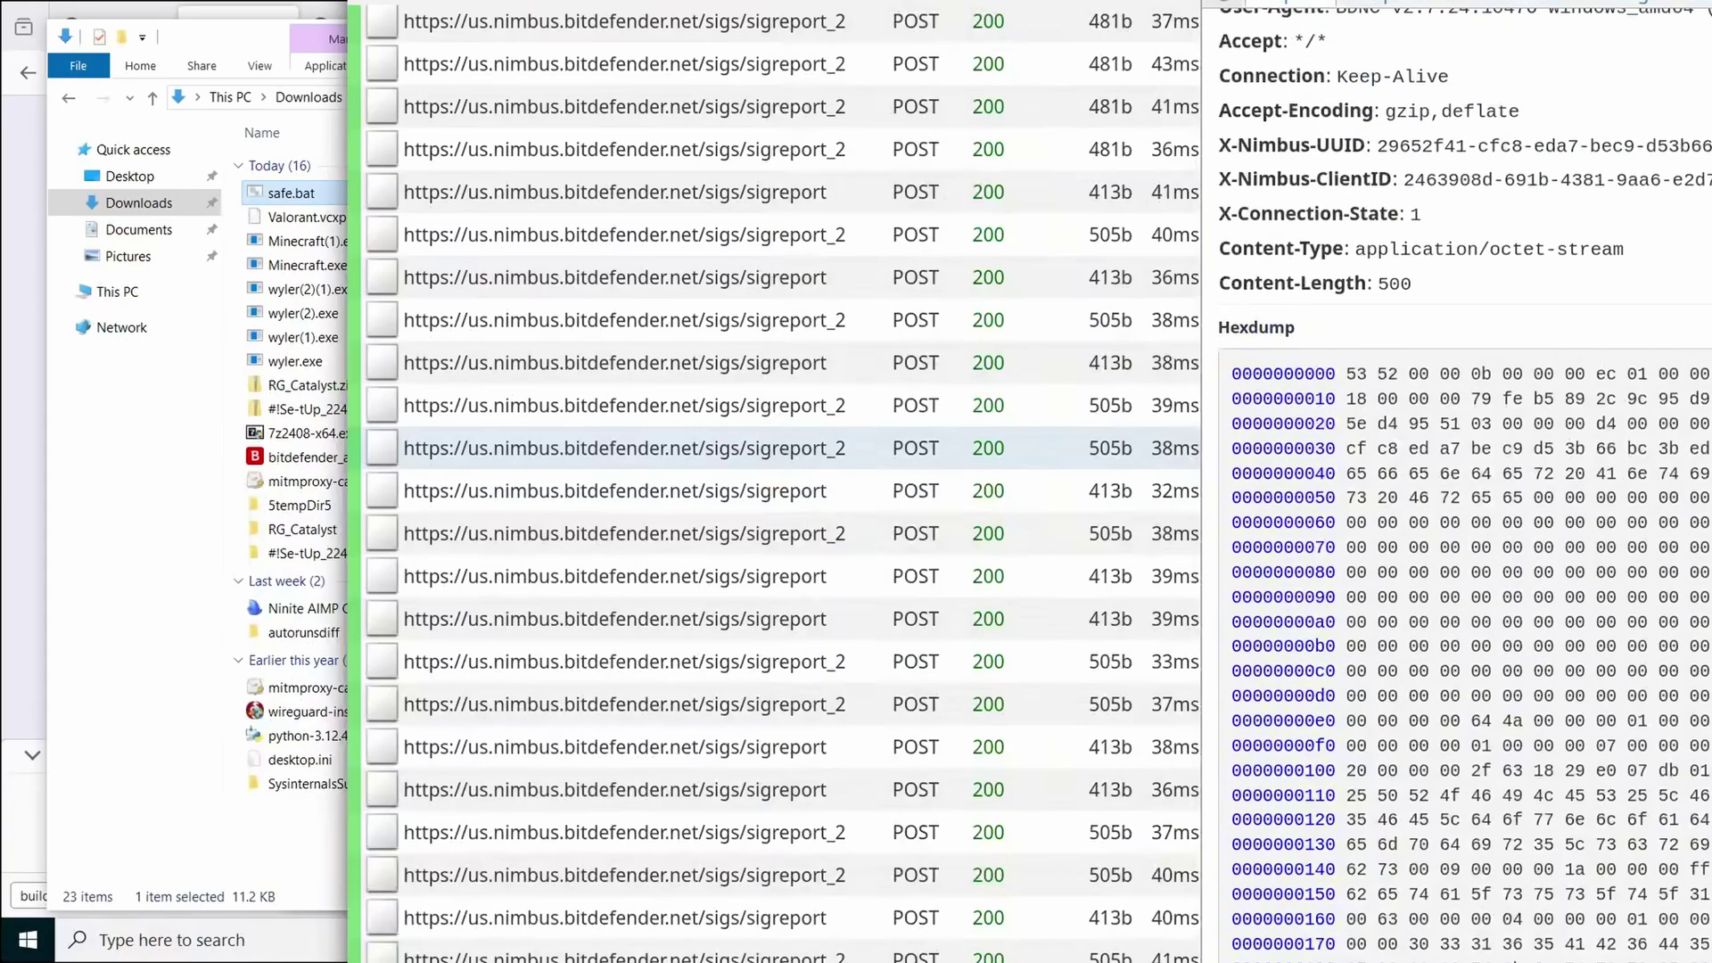
scroll(1549, 355, "down", 2)
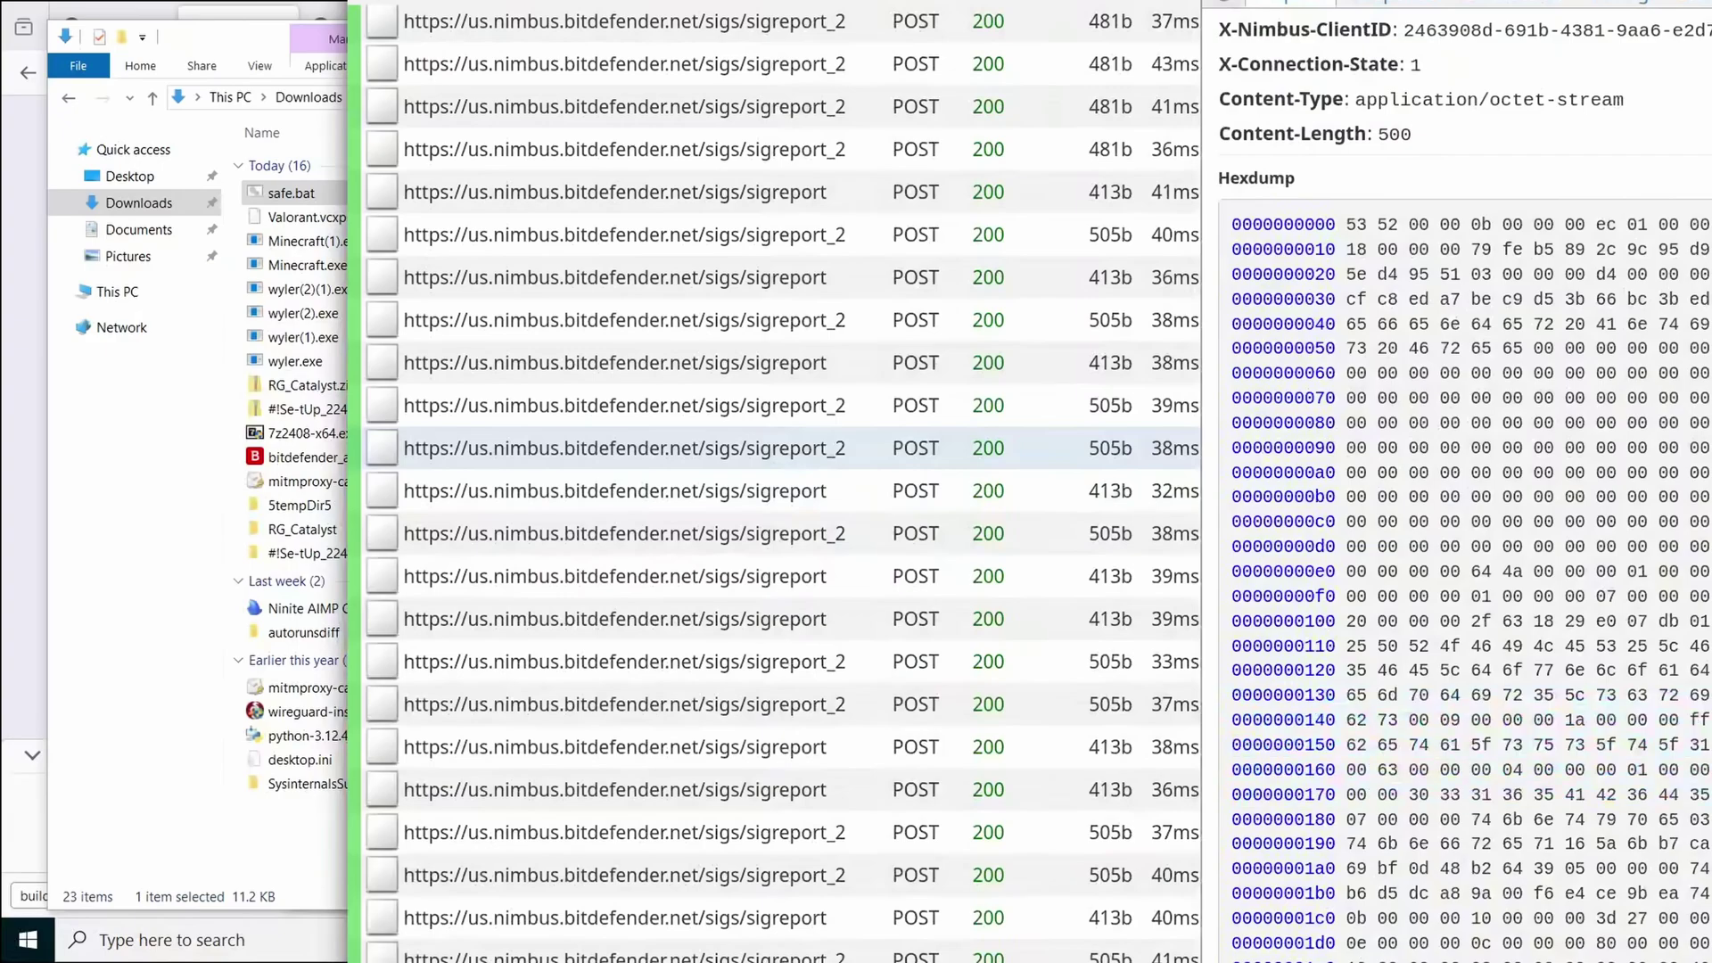
Inspect the headers and payload of the 413b sigreport request
left_click(834, 493)
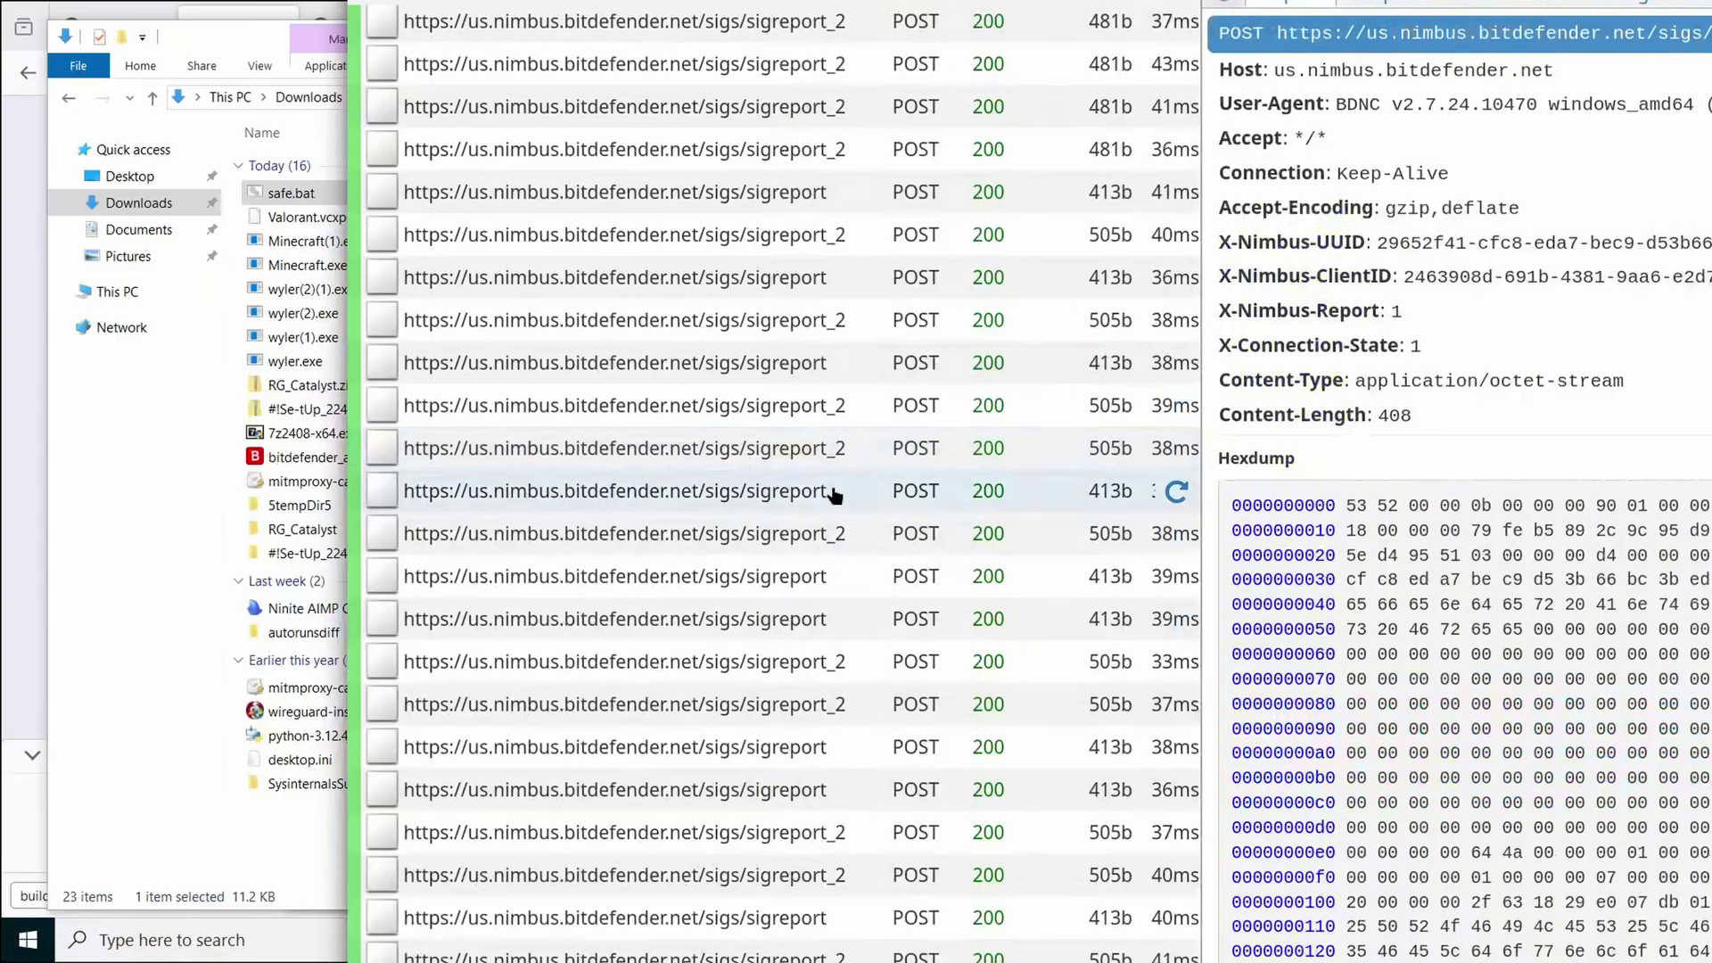
scroll(856, 454, "down", 2)
scroll(1462, 481, "down", 2)
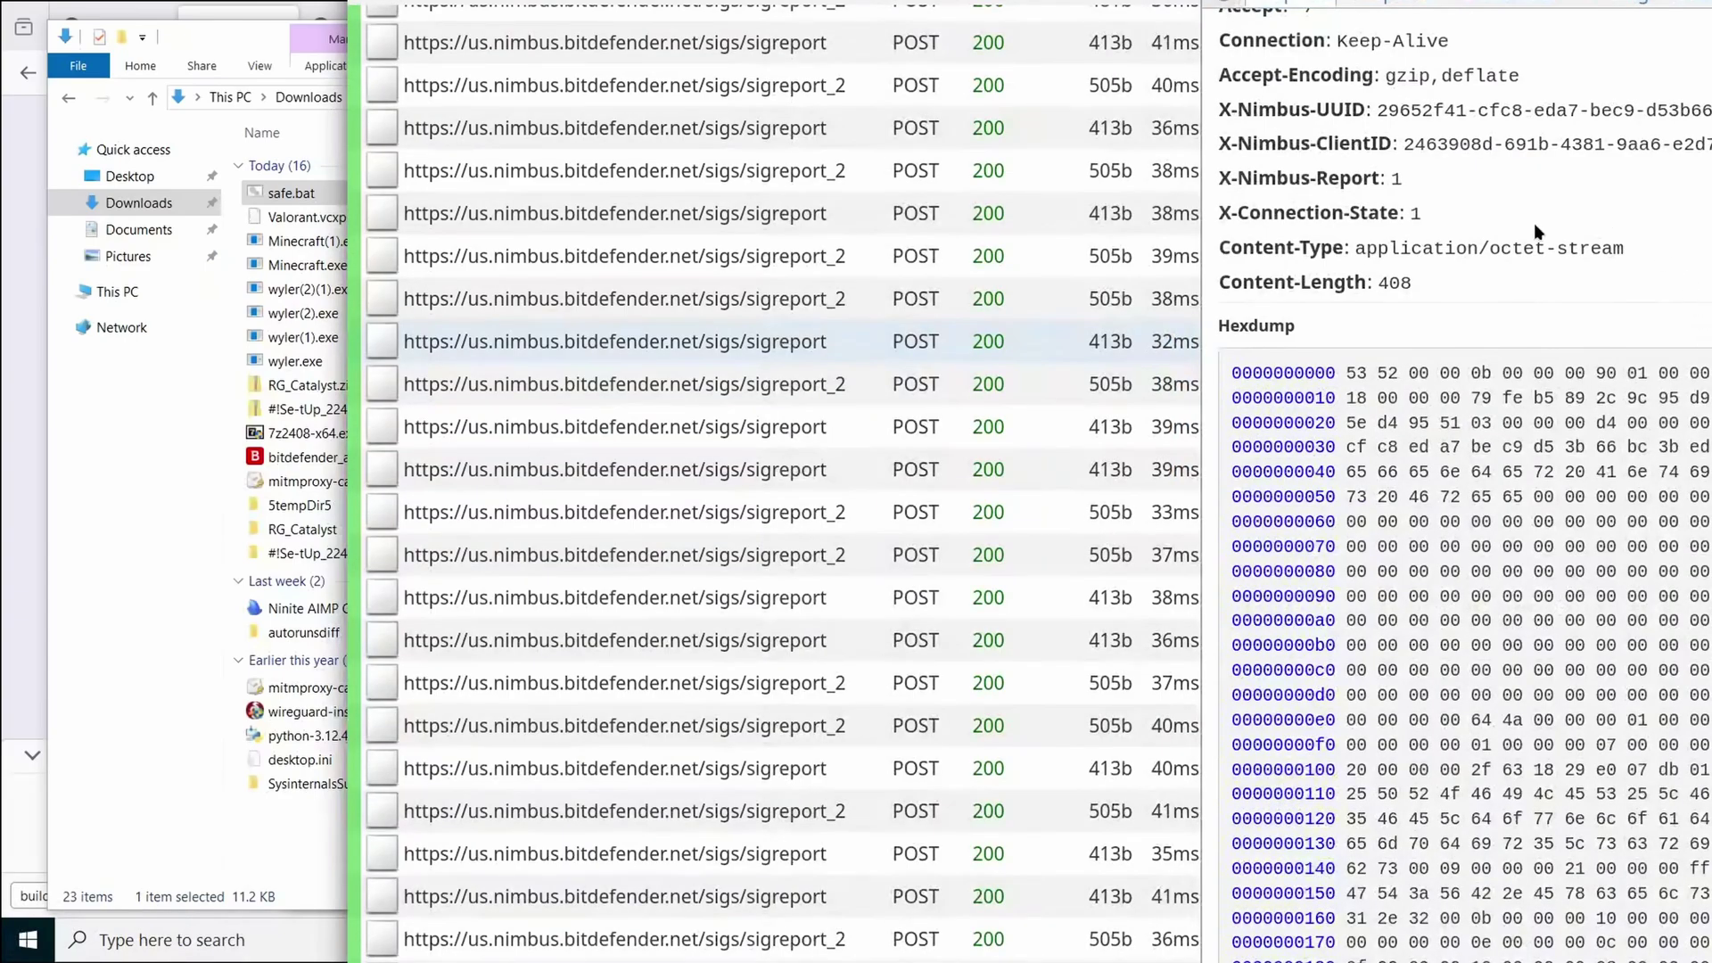
scroll(1535, 241, "up", 2)
scroll(1537, 262, "down", 2)
Compare another sigreport request with the 505b sigreport_2 payload, then scroll toward the later report entries
left_click(738, 464)
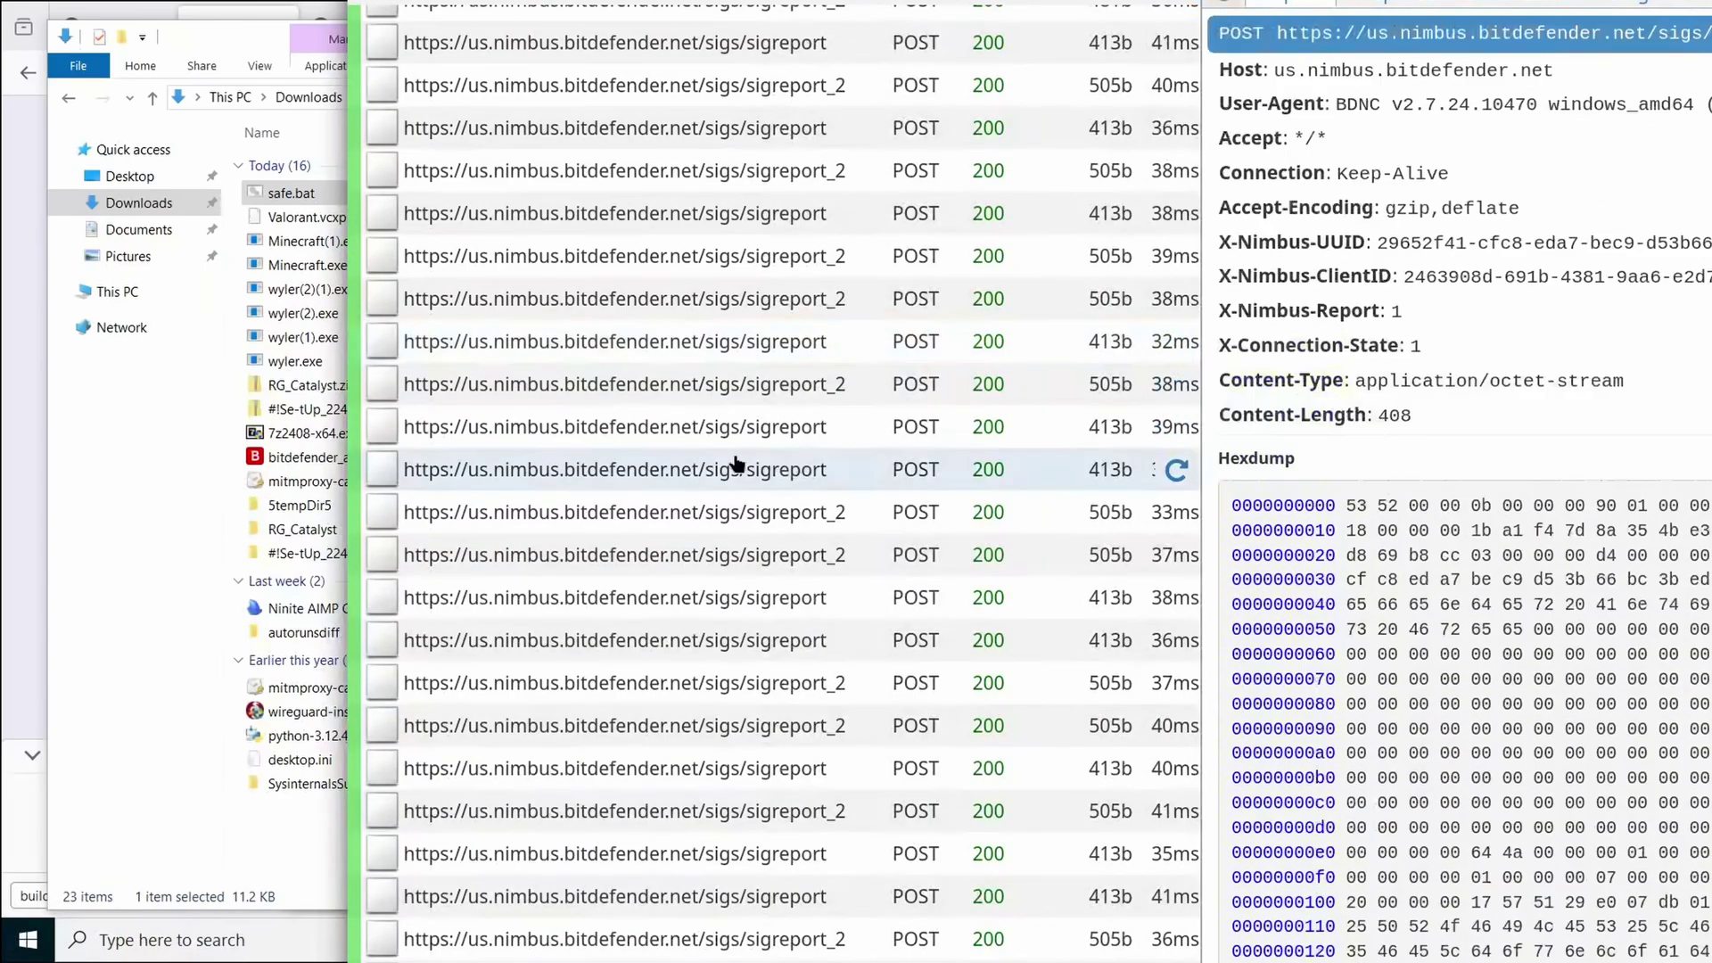
left_click(693, 657)
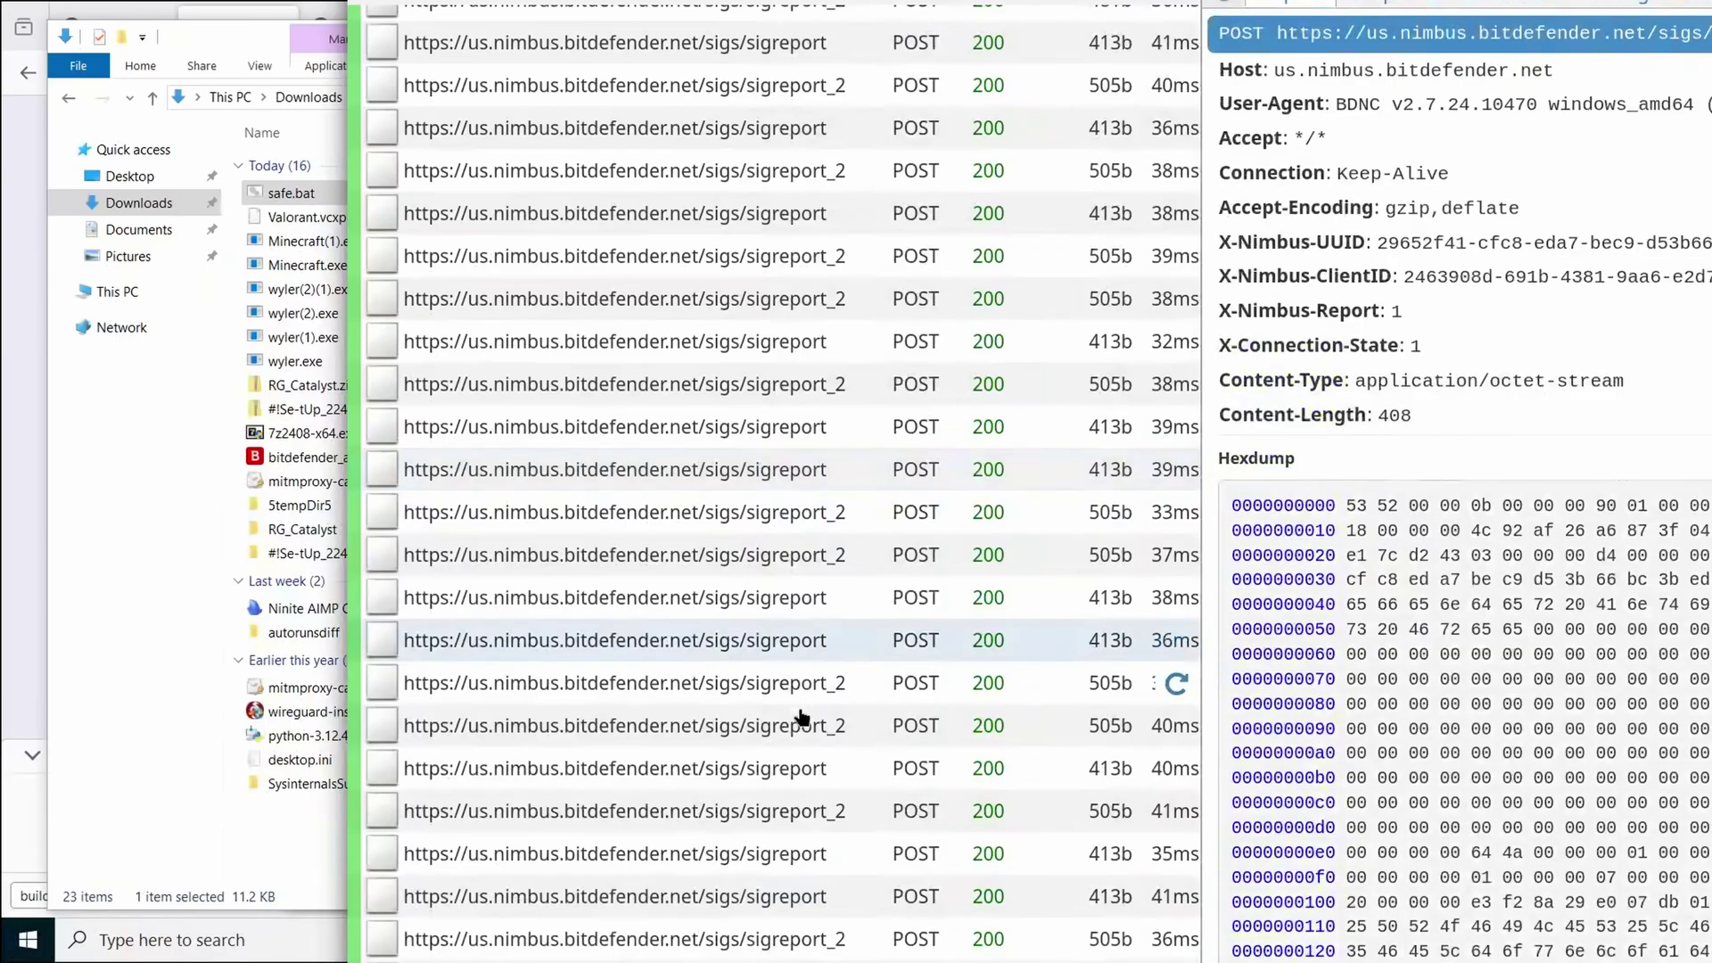
scroll(708, 602, "down", 5)
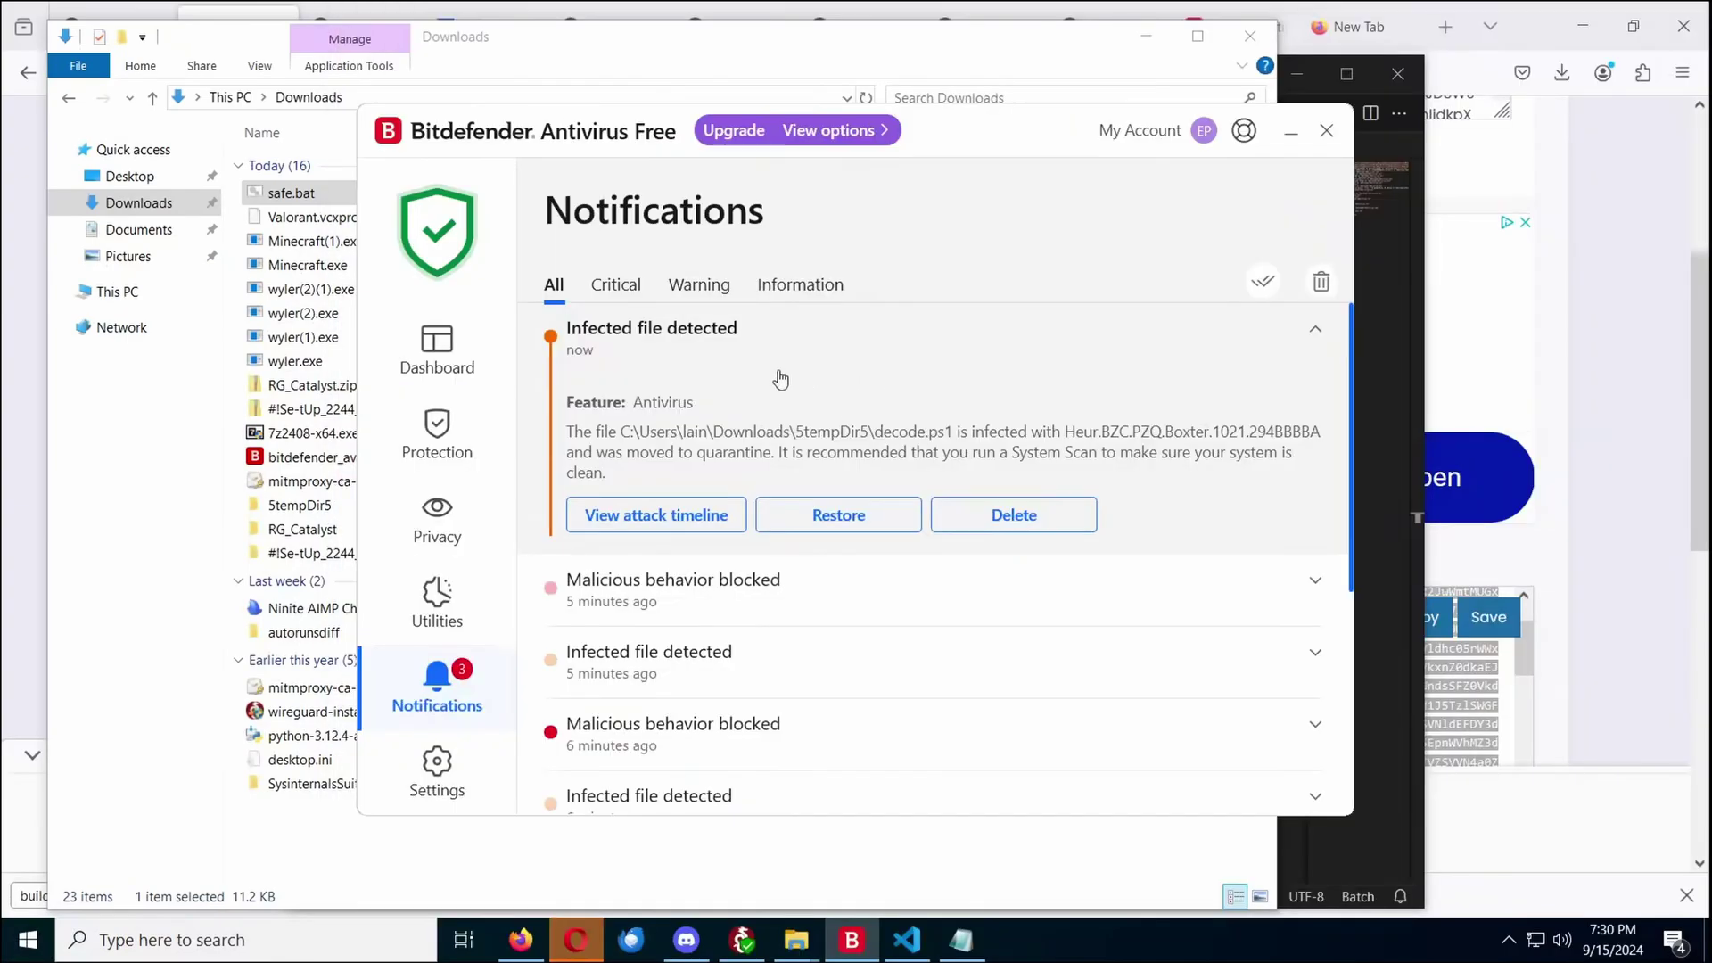
Step through decode.ps1's attack timeline: cscript.exe, Threat detected, Alternative outcome; then close it
left_click(684, 531)
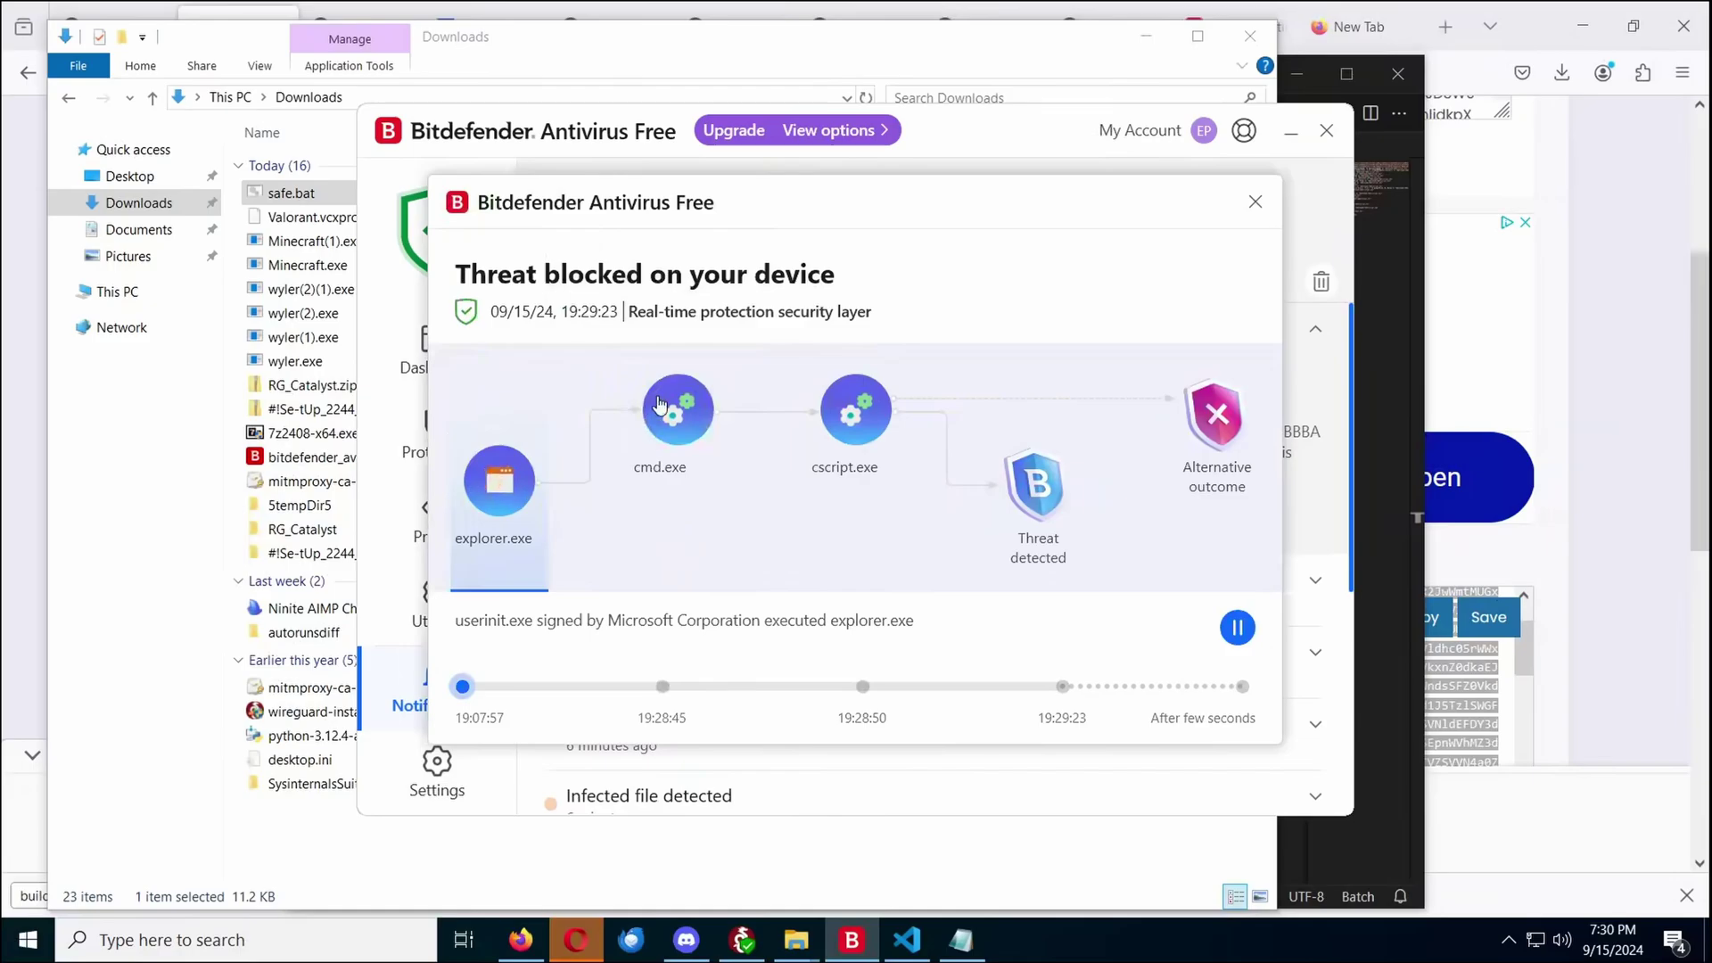
left_click(853, 443)
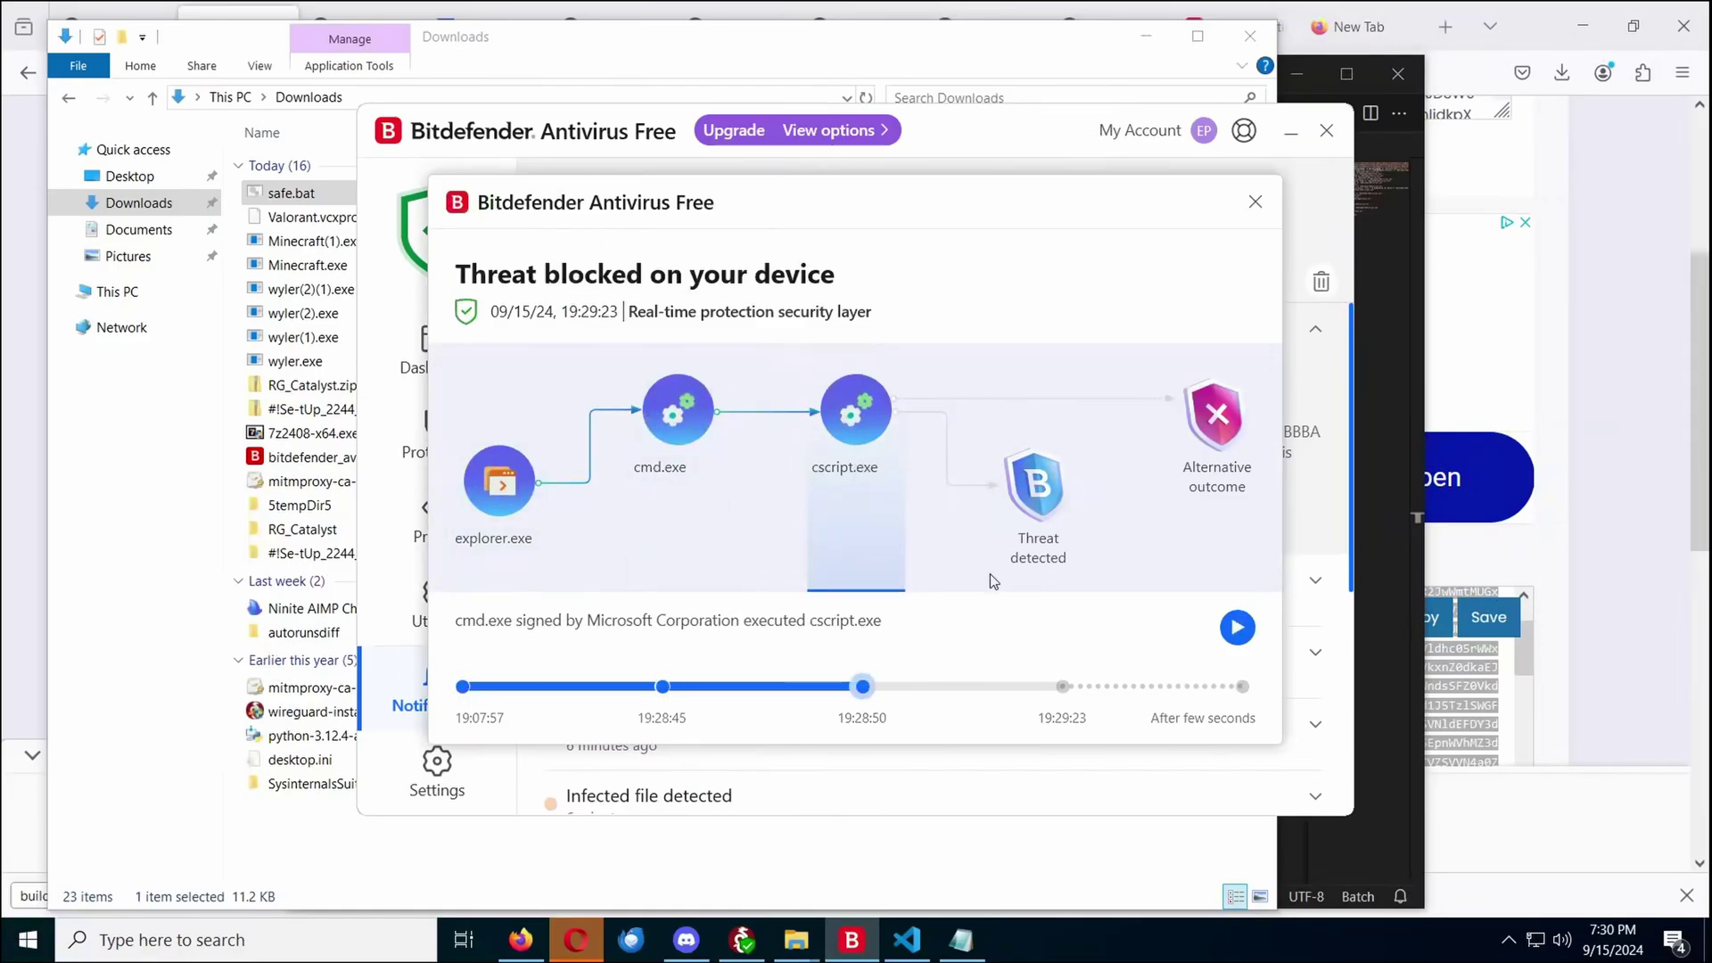
left_click(1008, 539)
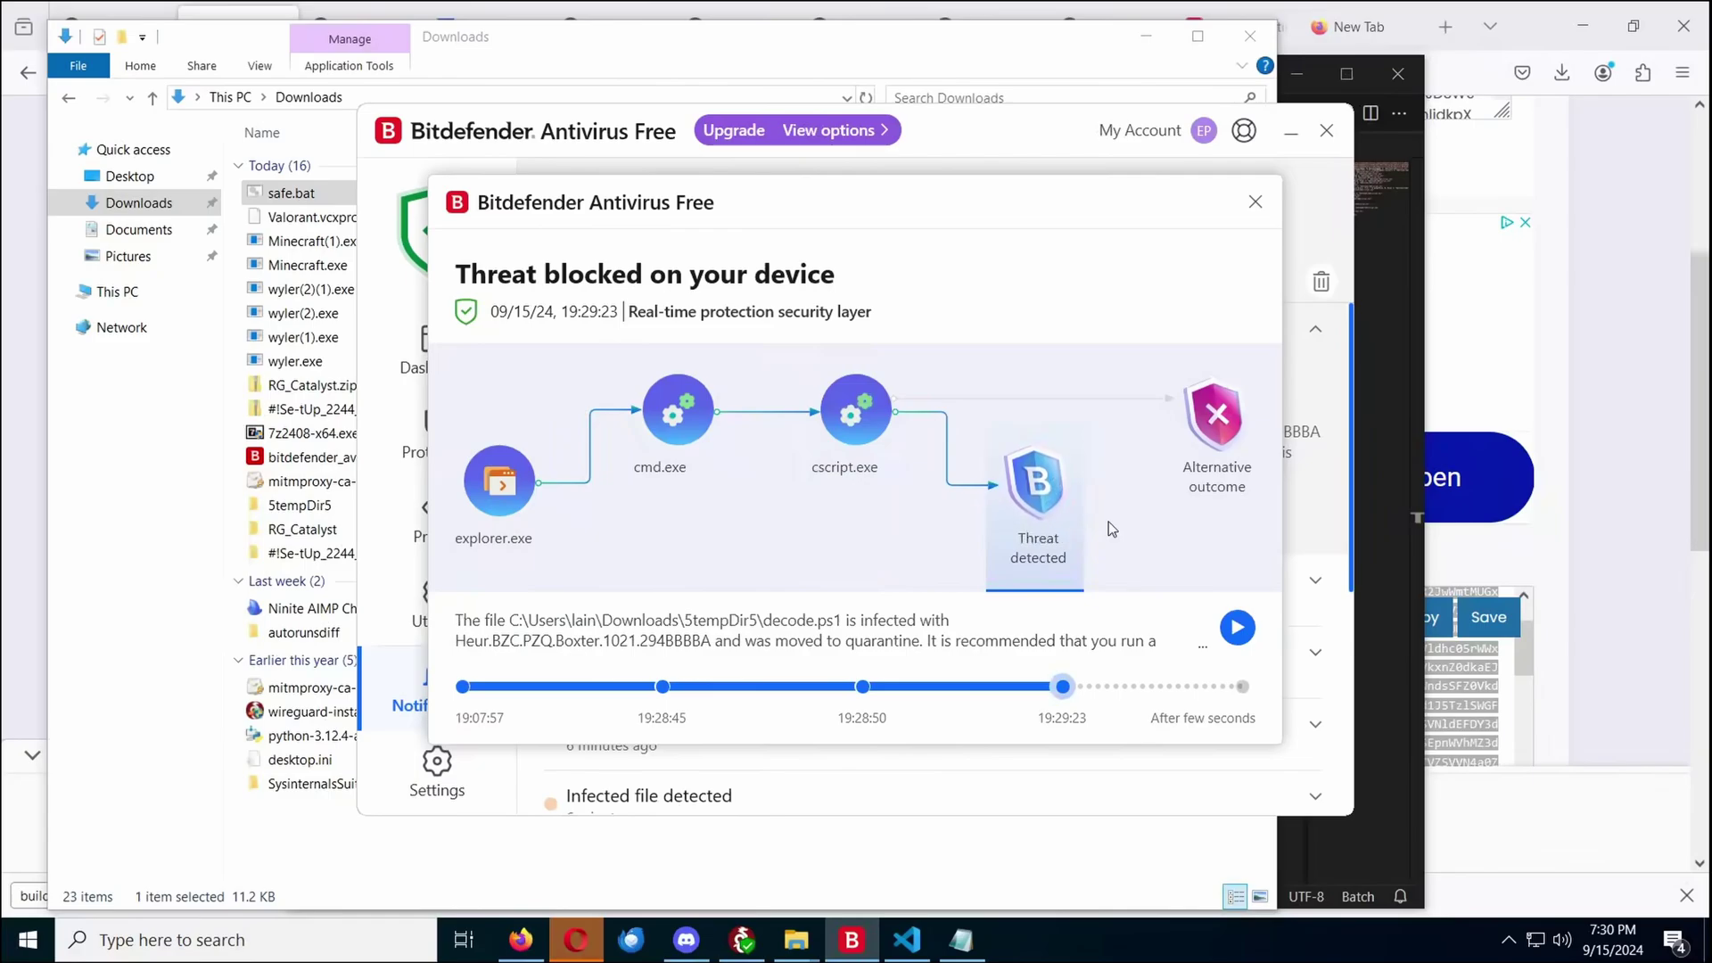
left_click(1233, 443)
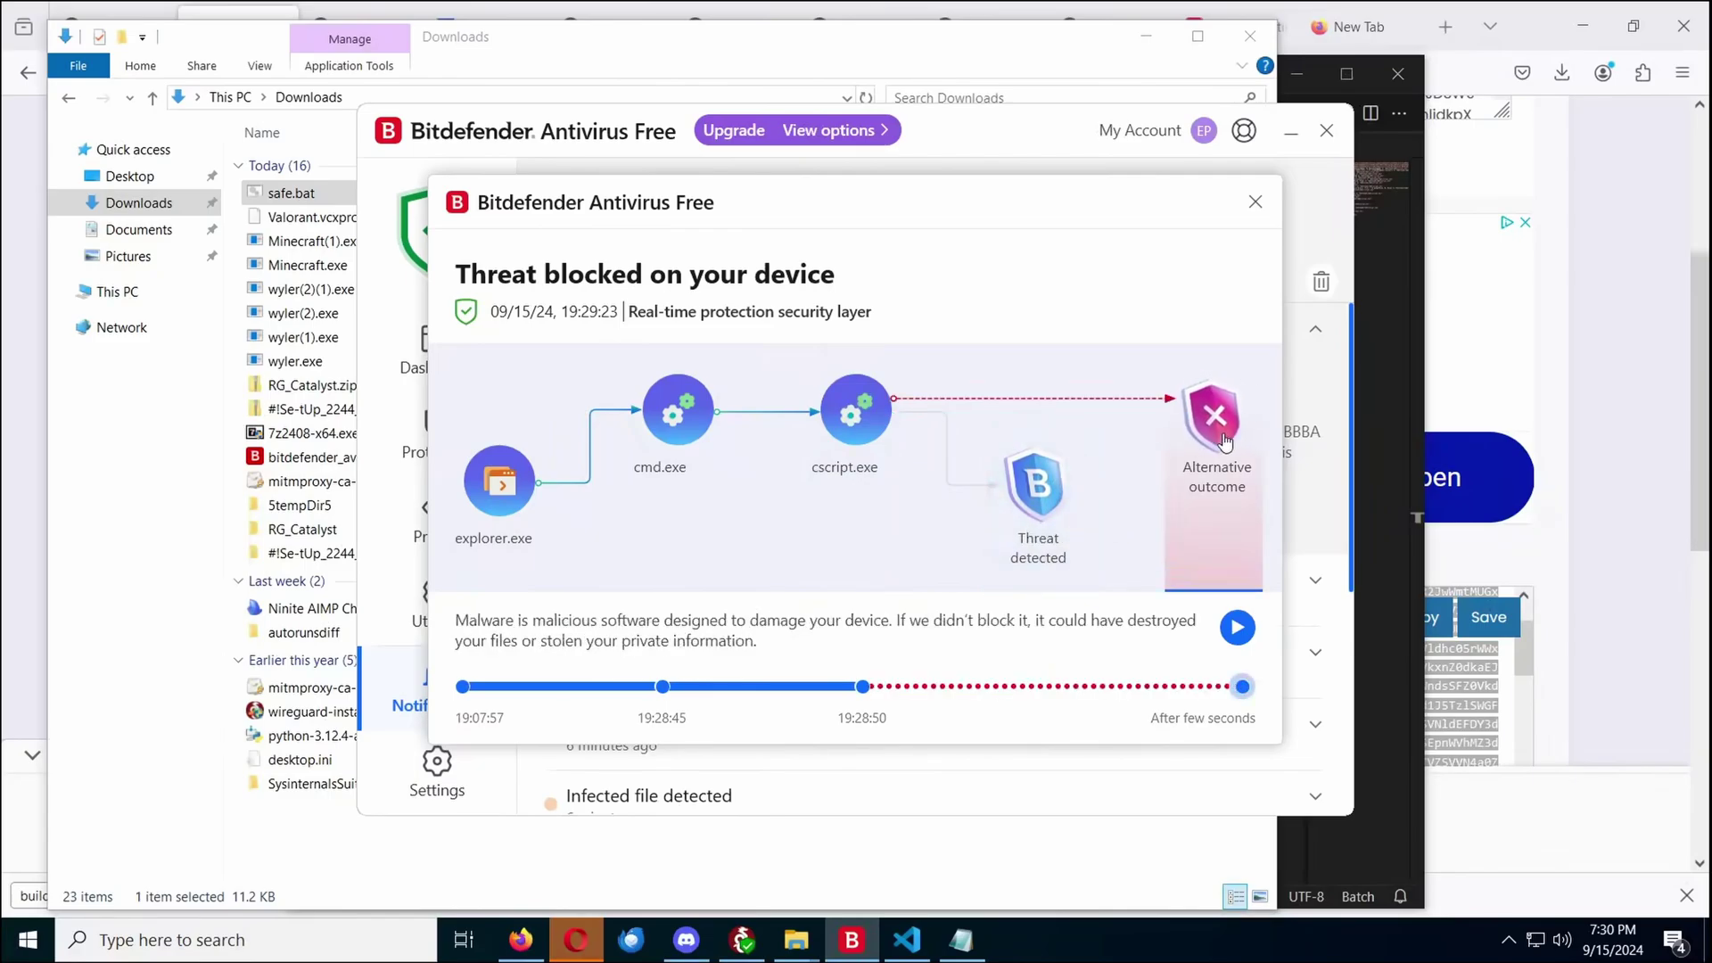
left_click(1256, 202)
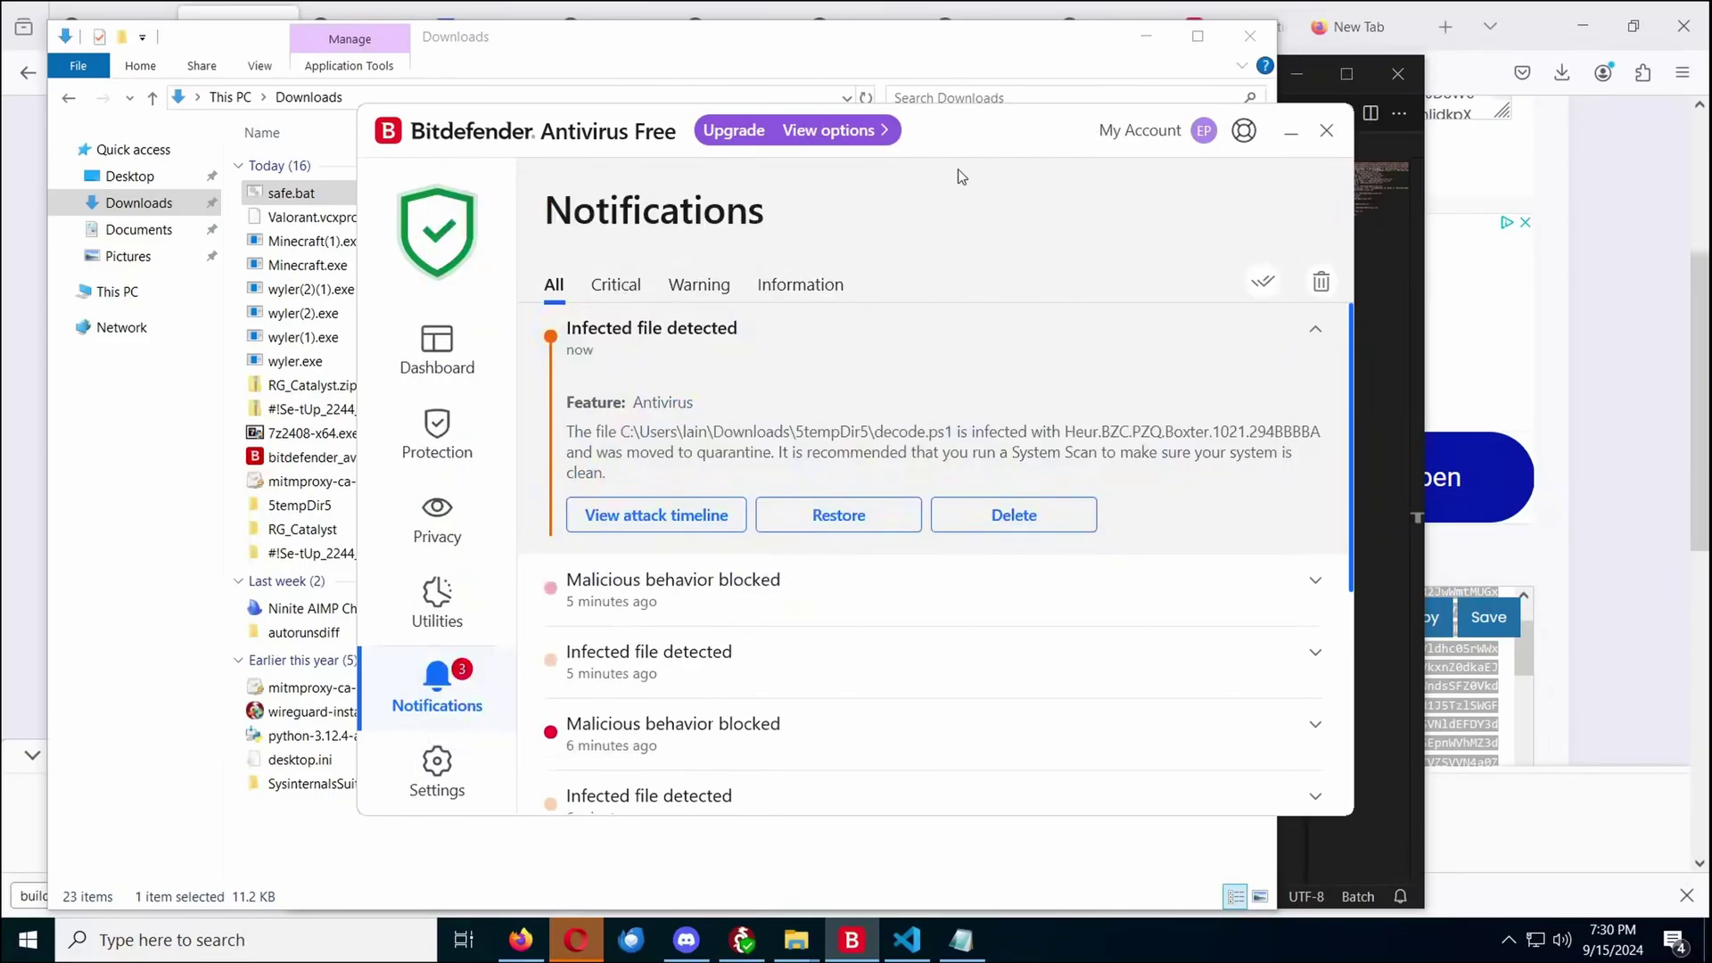
left_click_drag(981, 148, 959, 144)
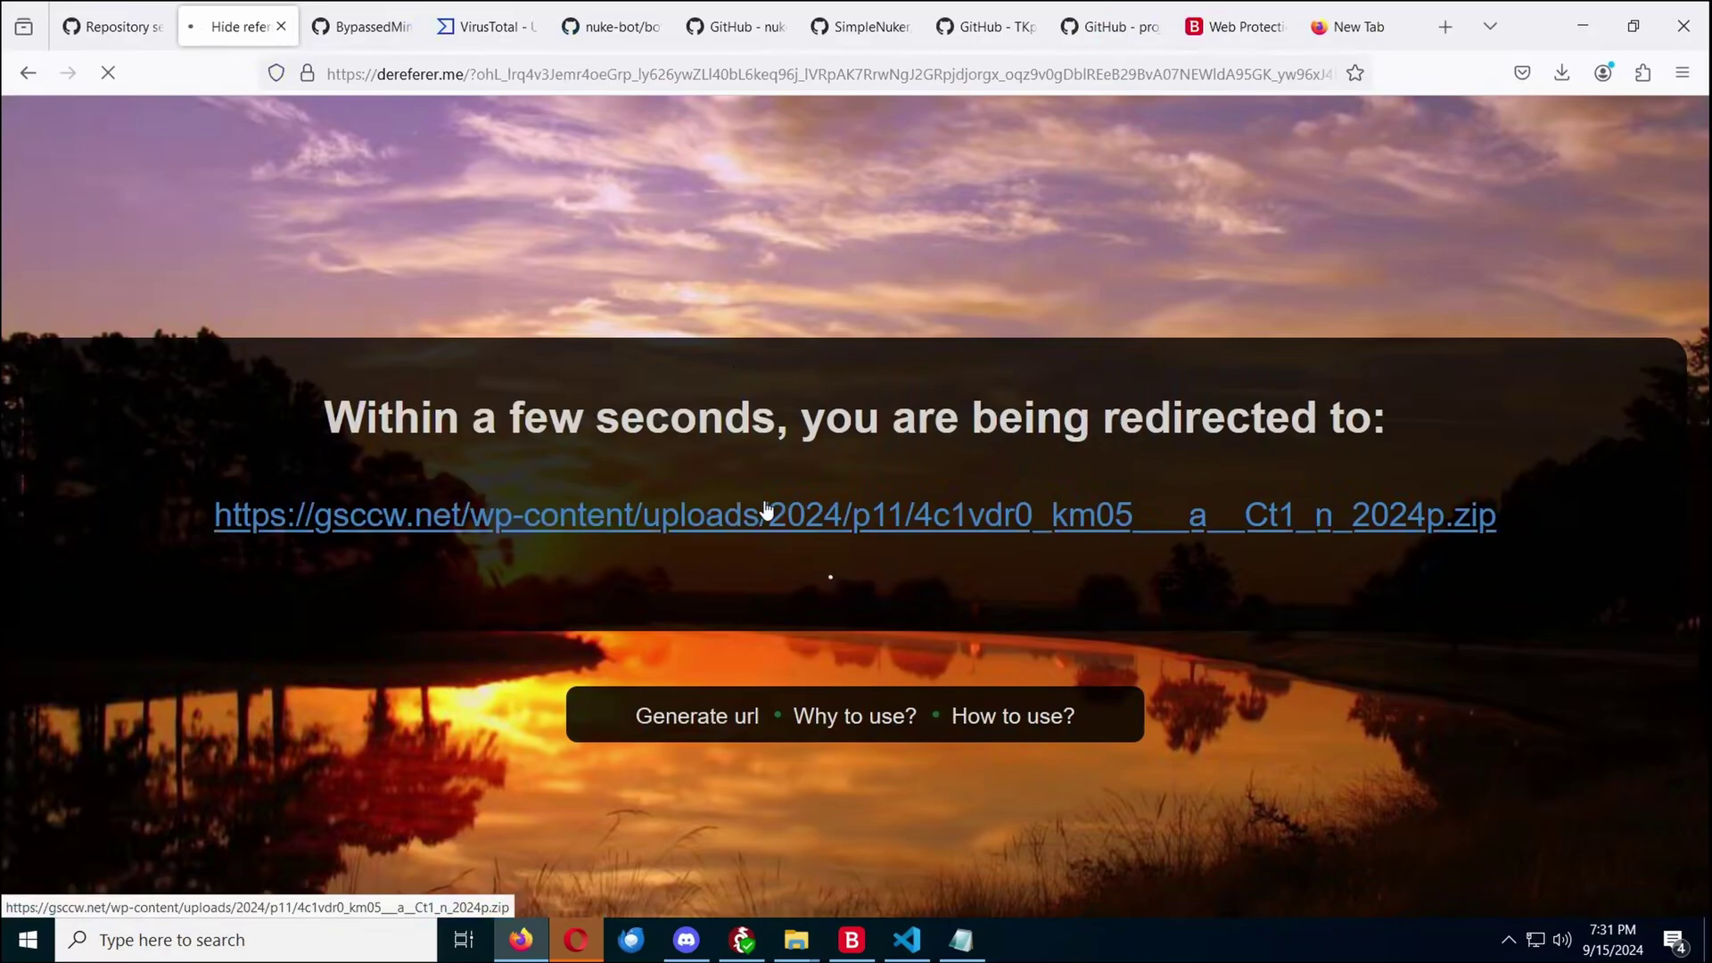
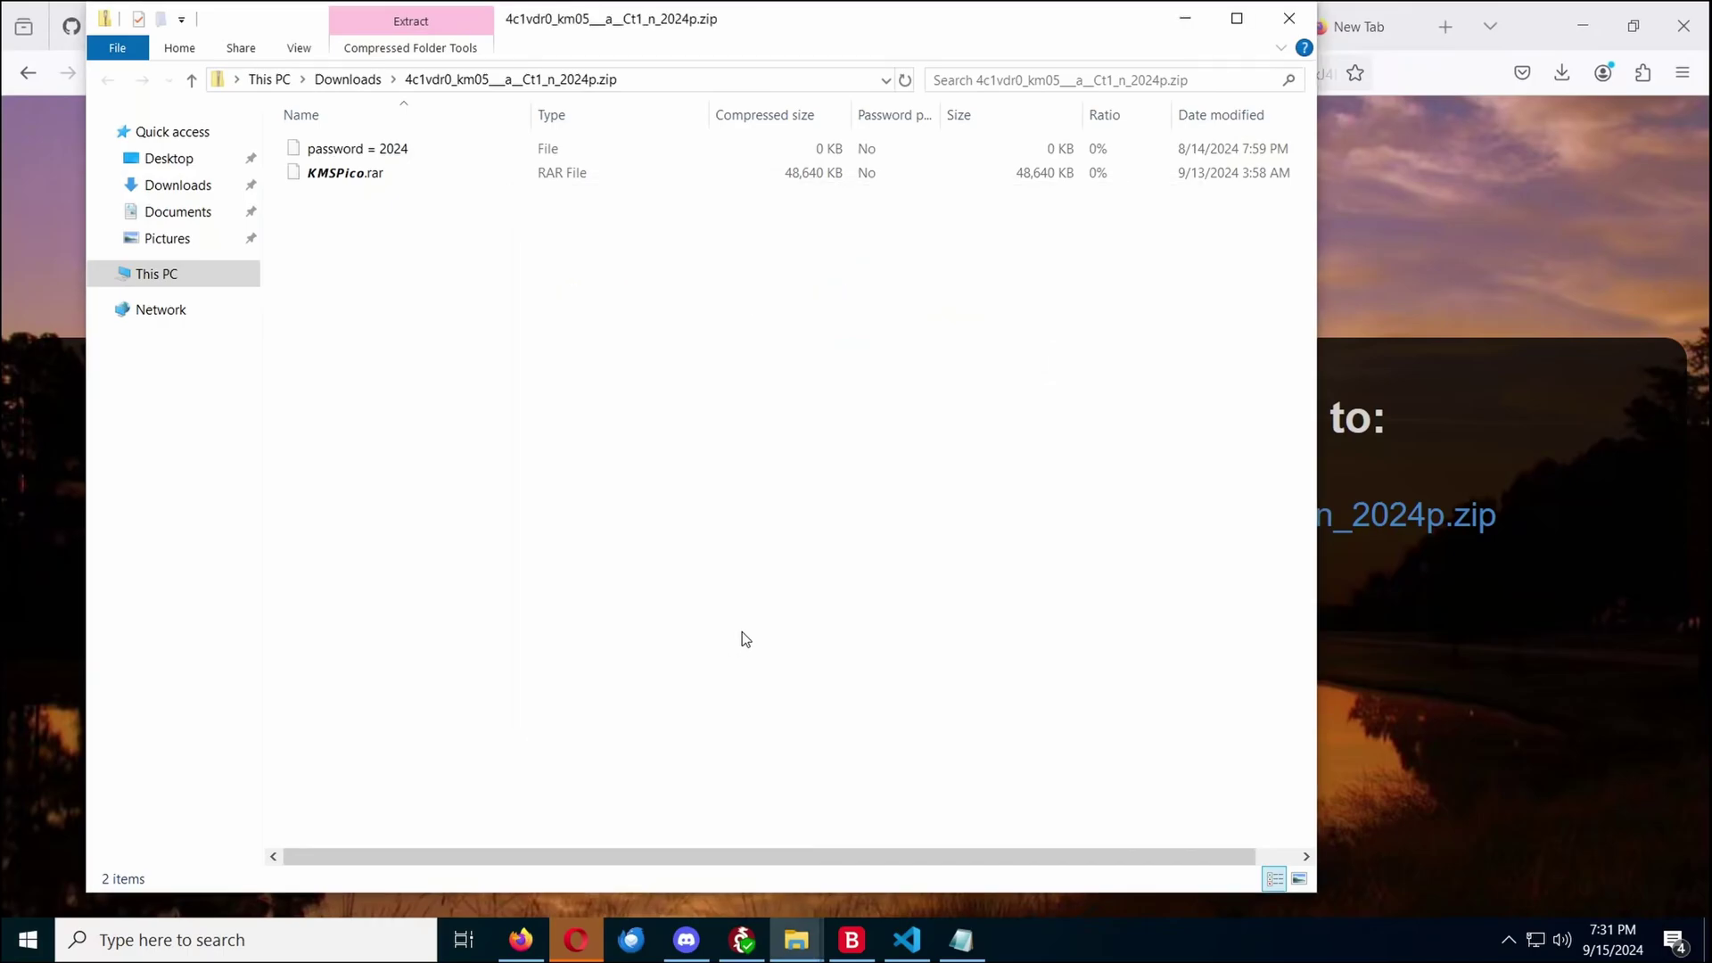
Go back to Downloads and open the unpacked download folder containing KMSPico.rar
left_click(443, 174)
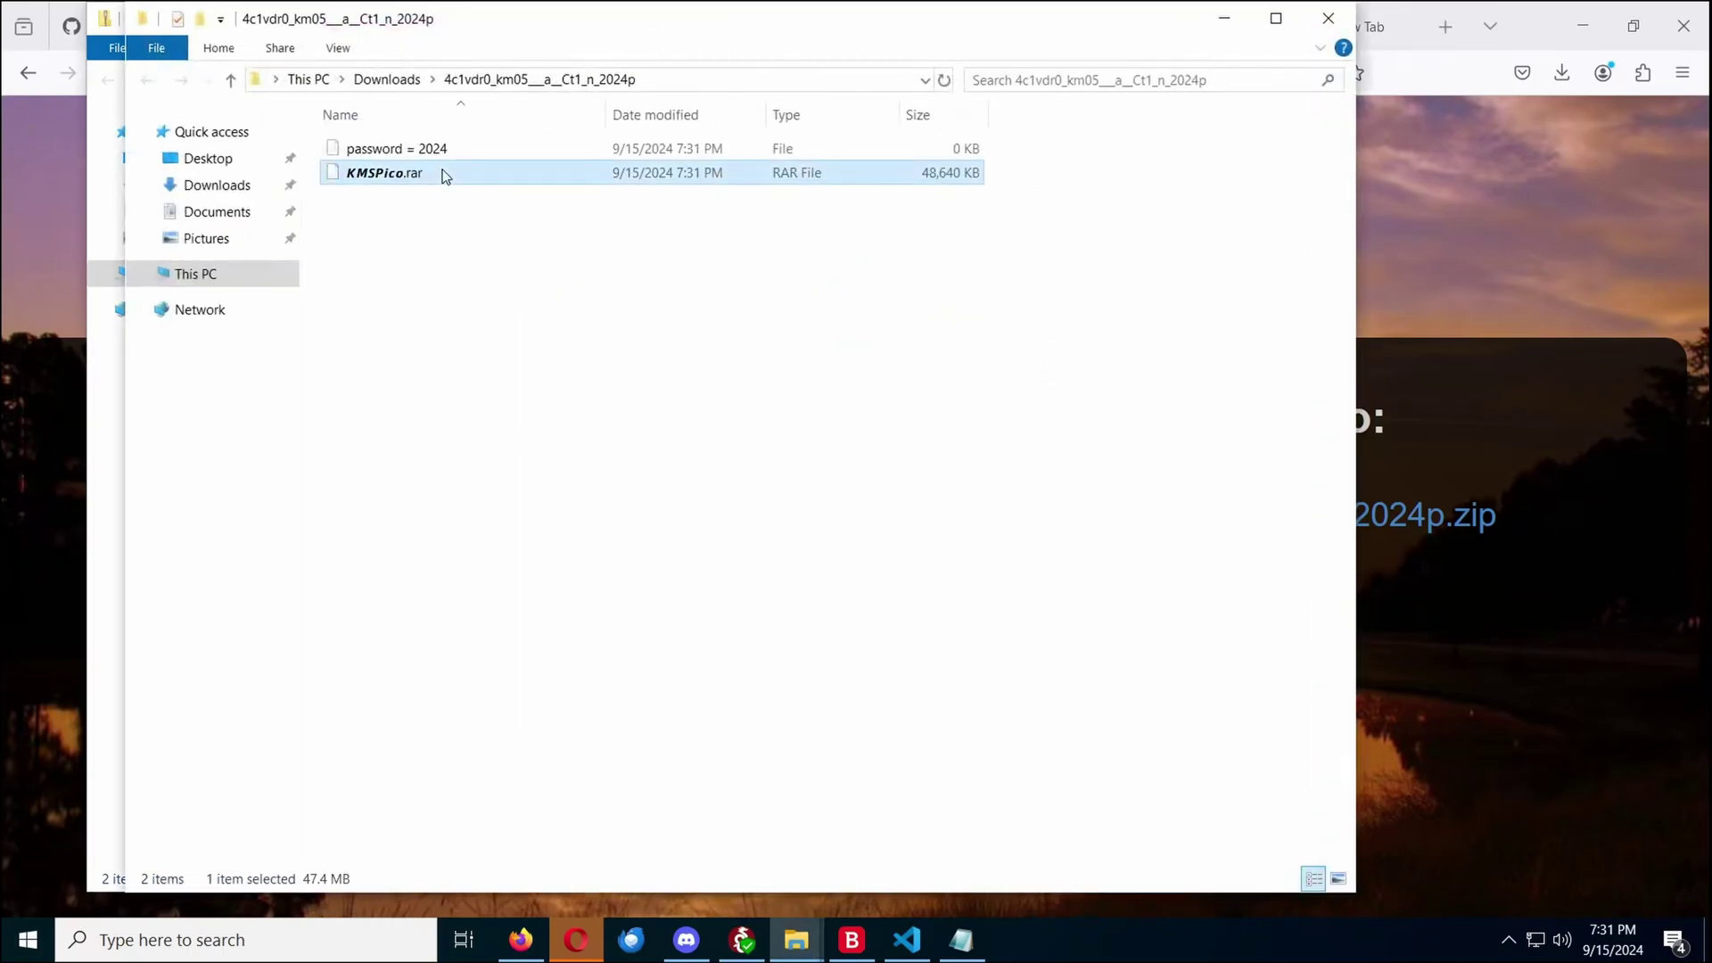
right_click(527, 389)
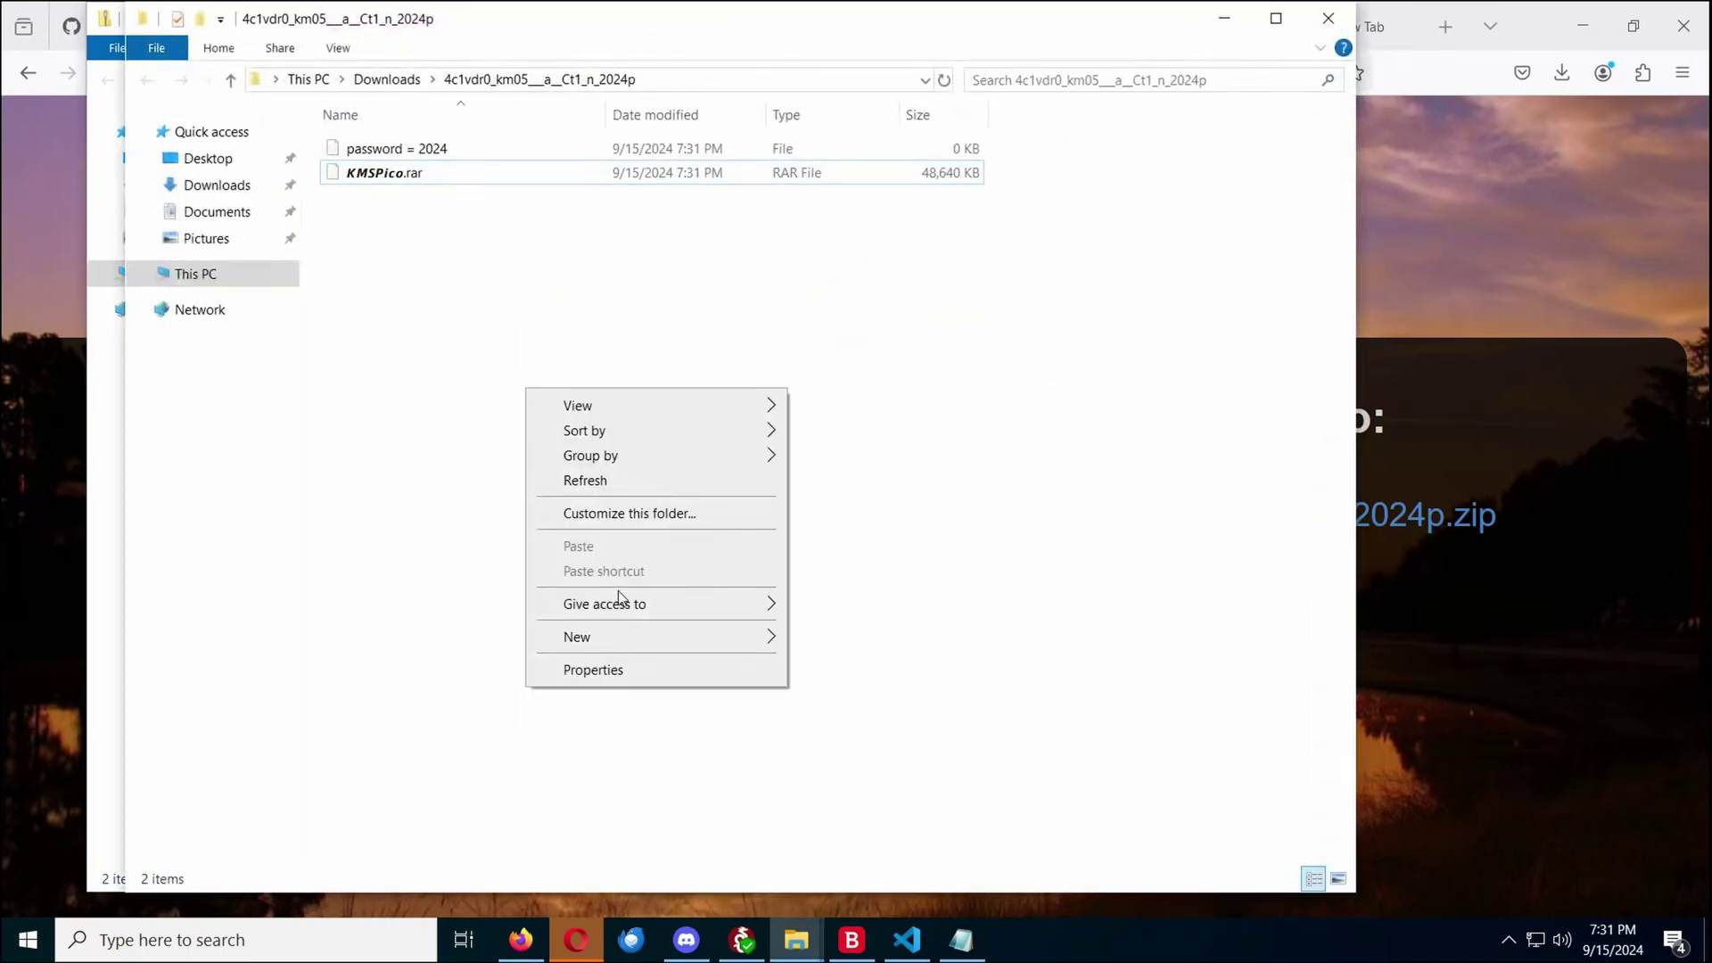
mouse_move(613, 635)
left_click(404, 84)
left_click(404, 84)
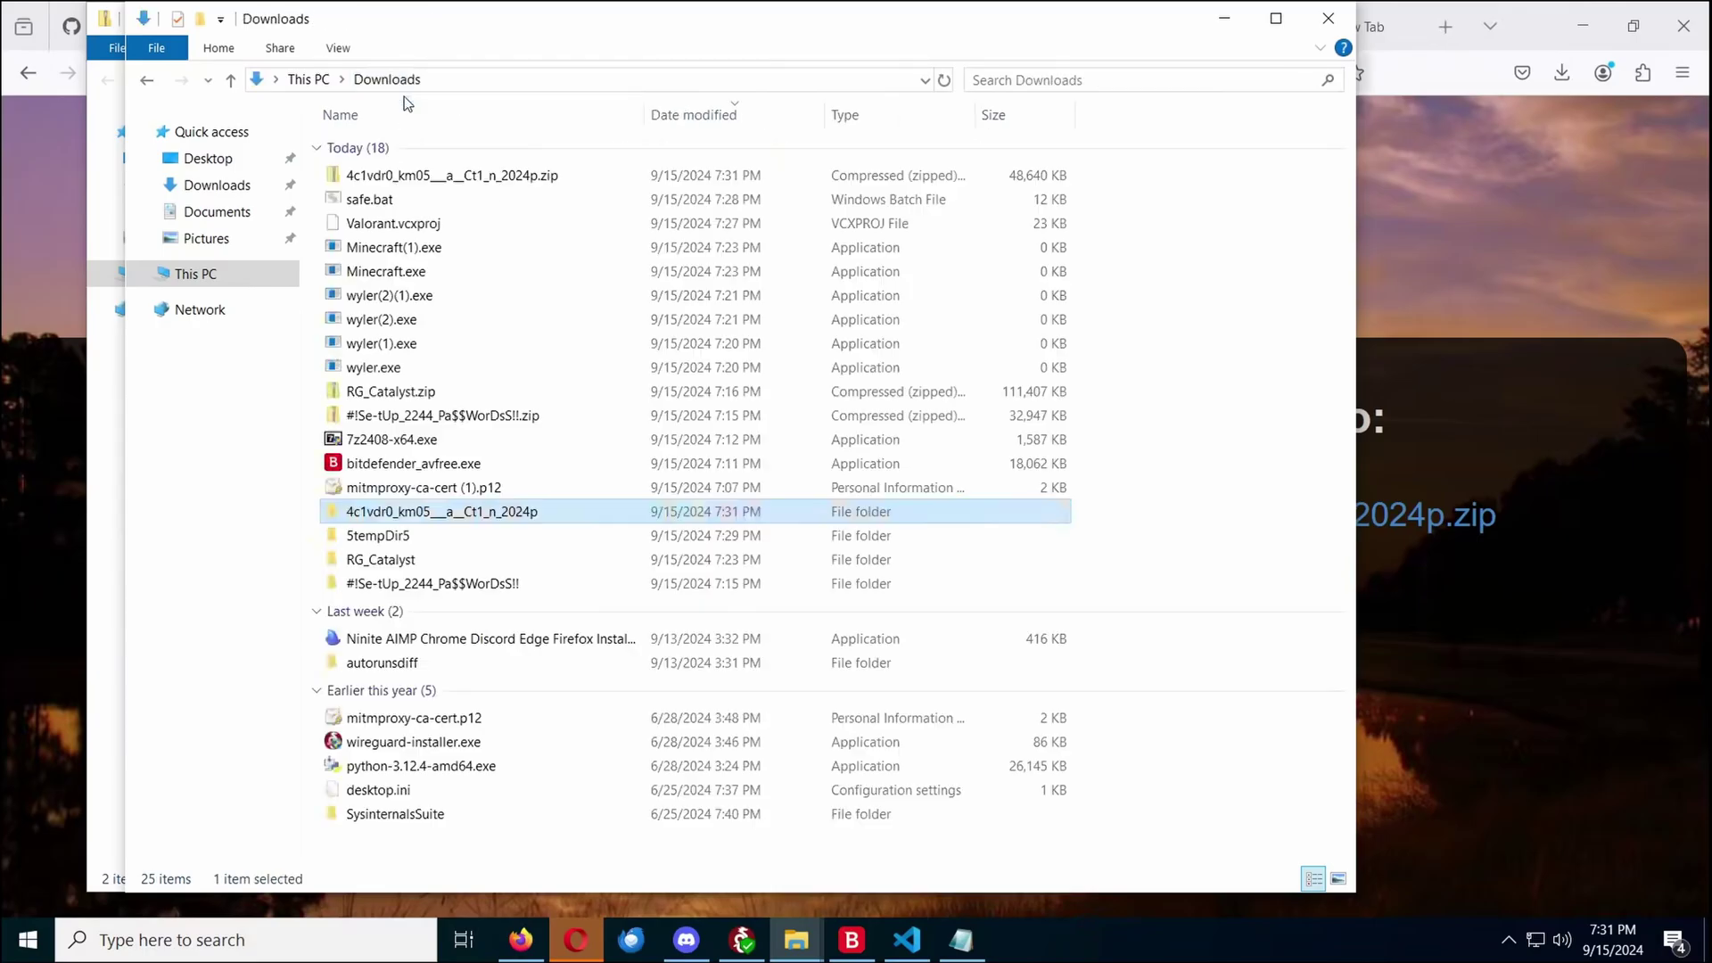
double_click(385, 514)
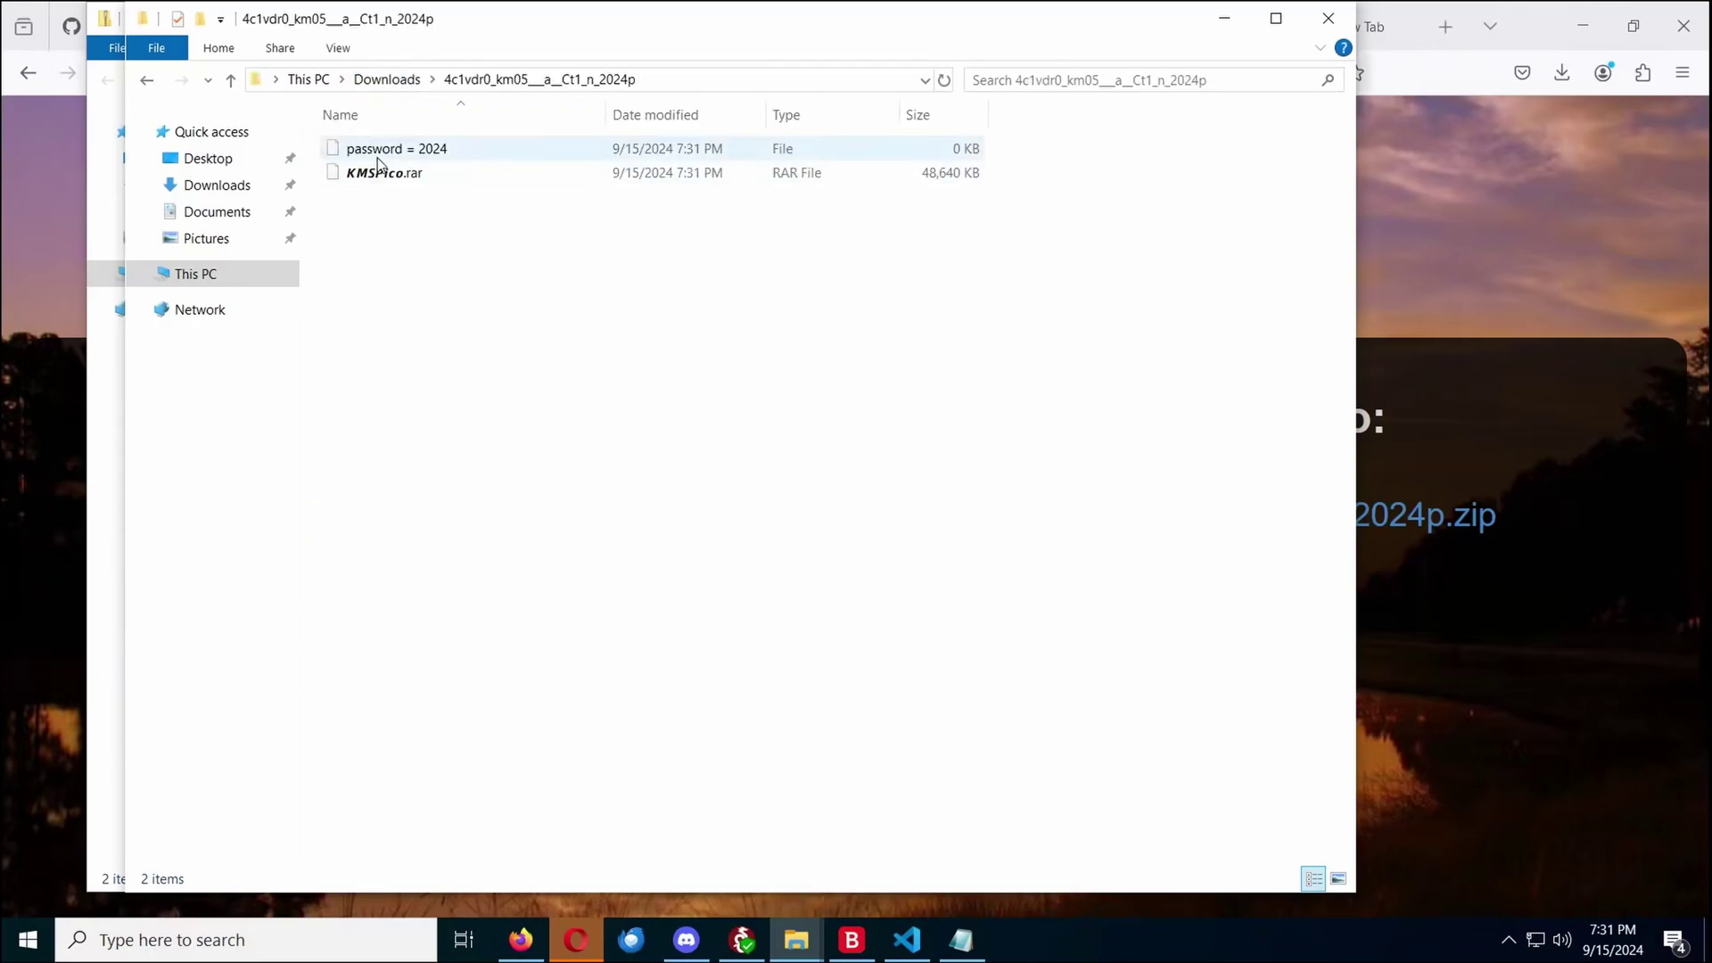
Extract KMSPico.rar with 7-Zip into a KMSPico folder, supplying the archive password
left_click(385, 181)
right_click(386, 188)
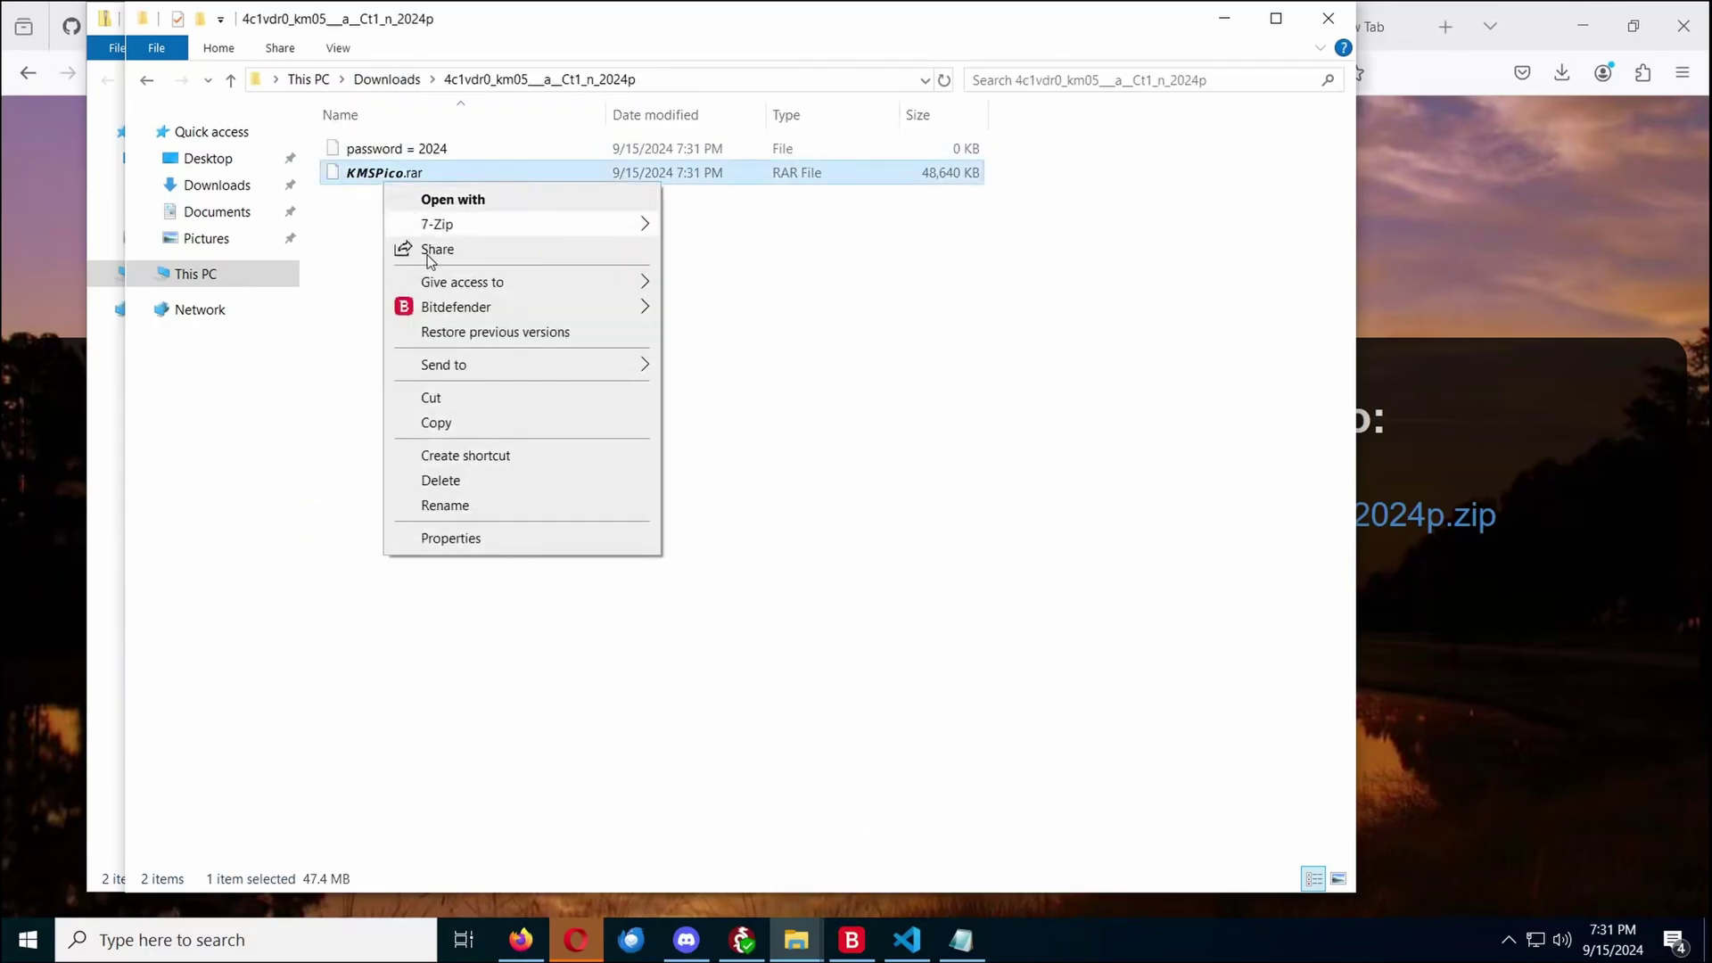
mouse_move(450, 227)
left_click(873, 327)
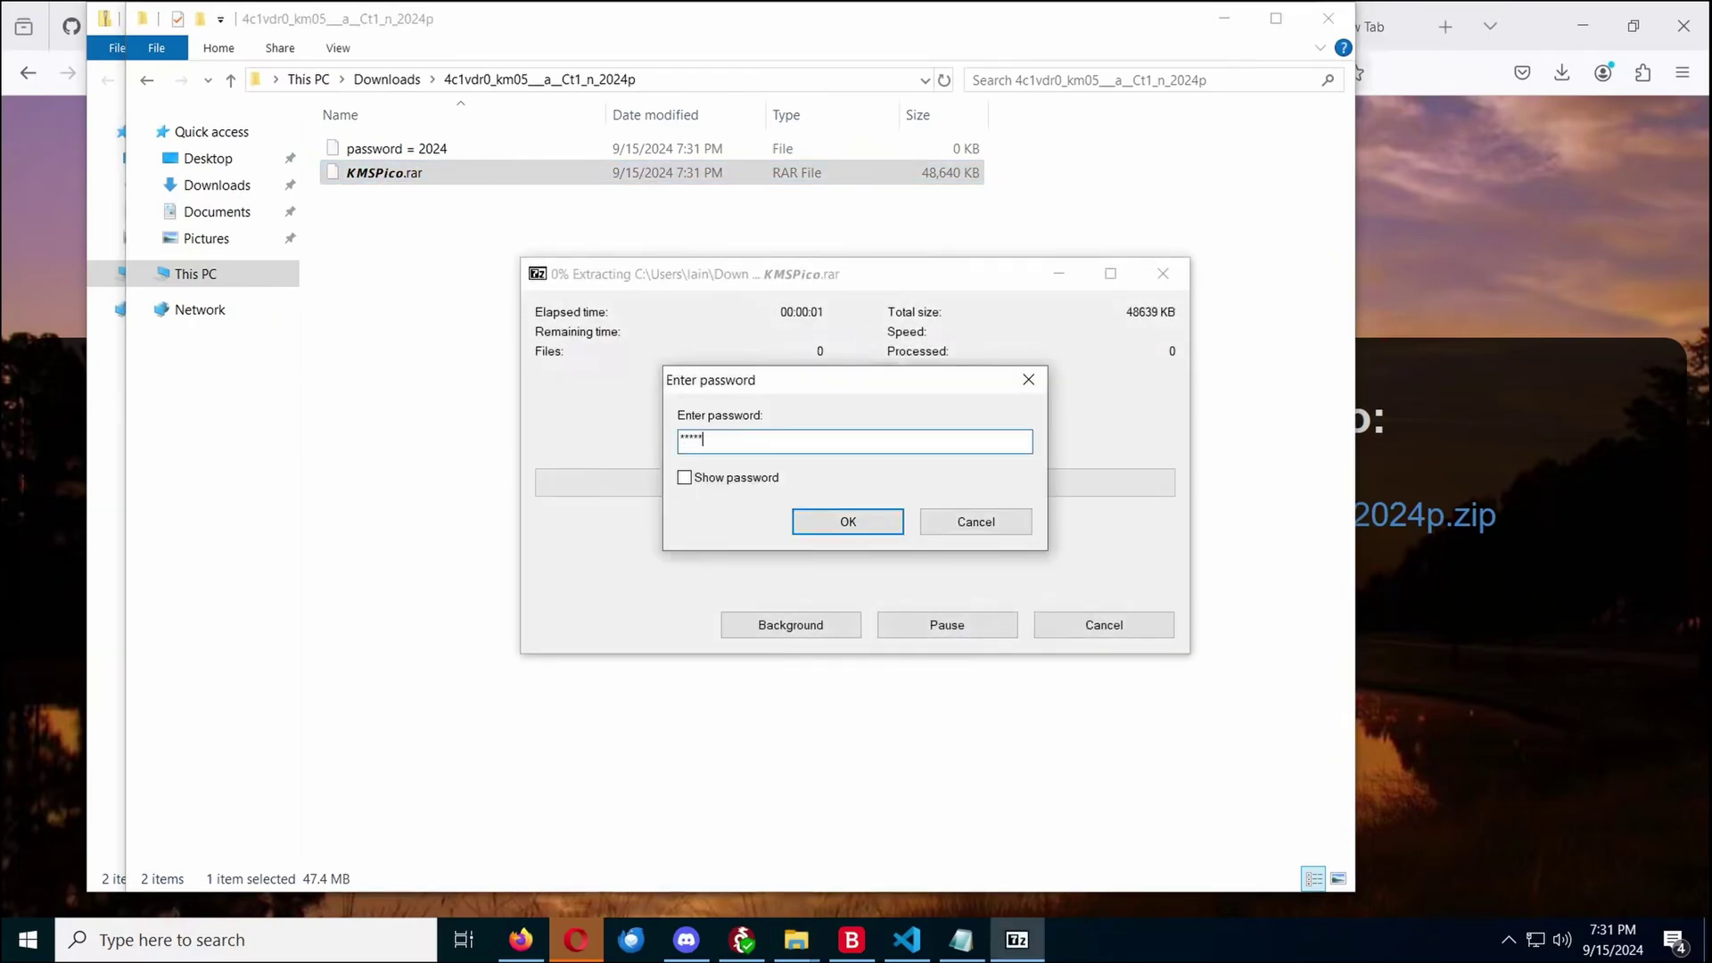
key("Return")
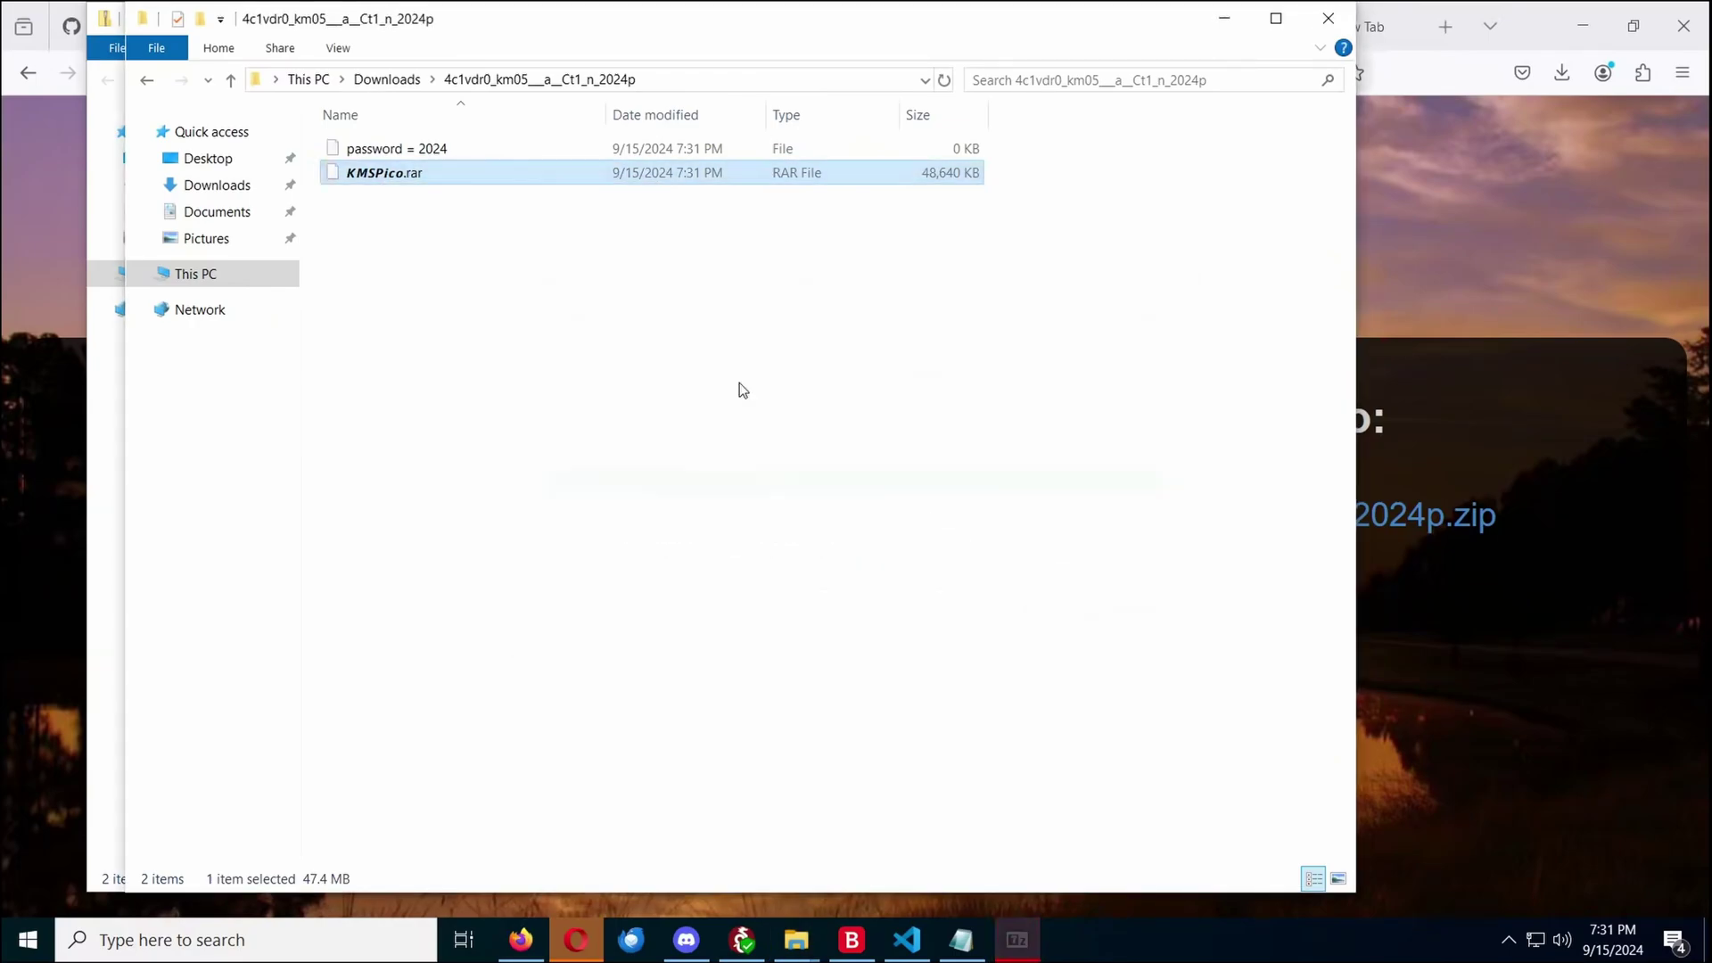
right_click(408, 164)
mouse_move(535, 208)
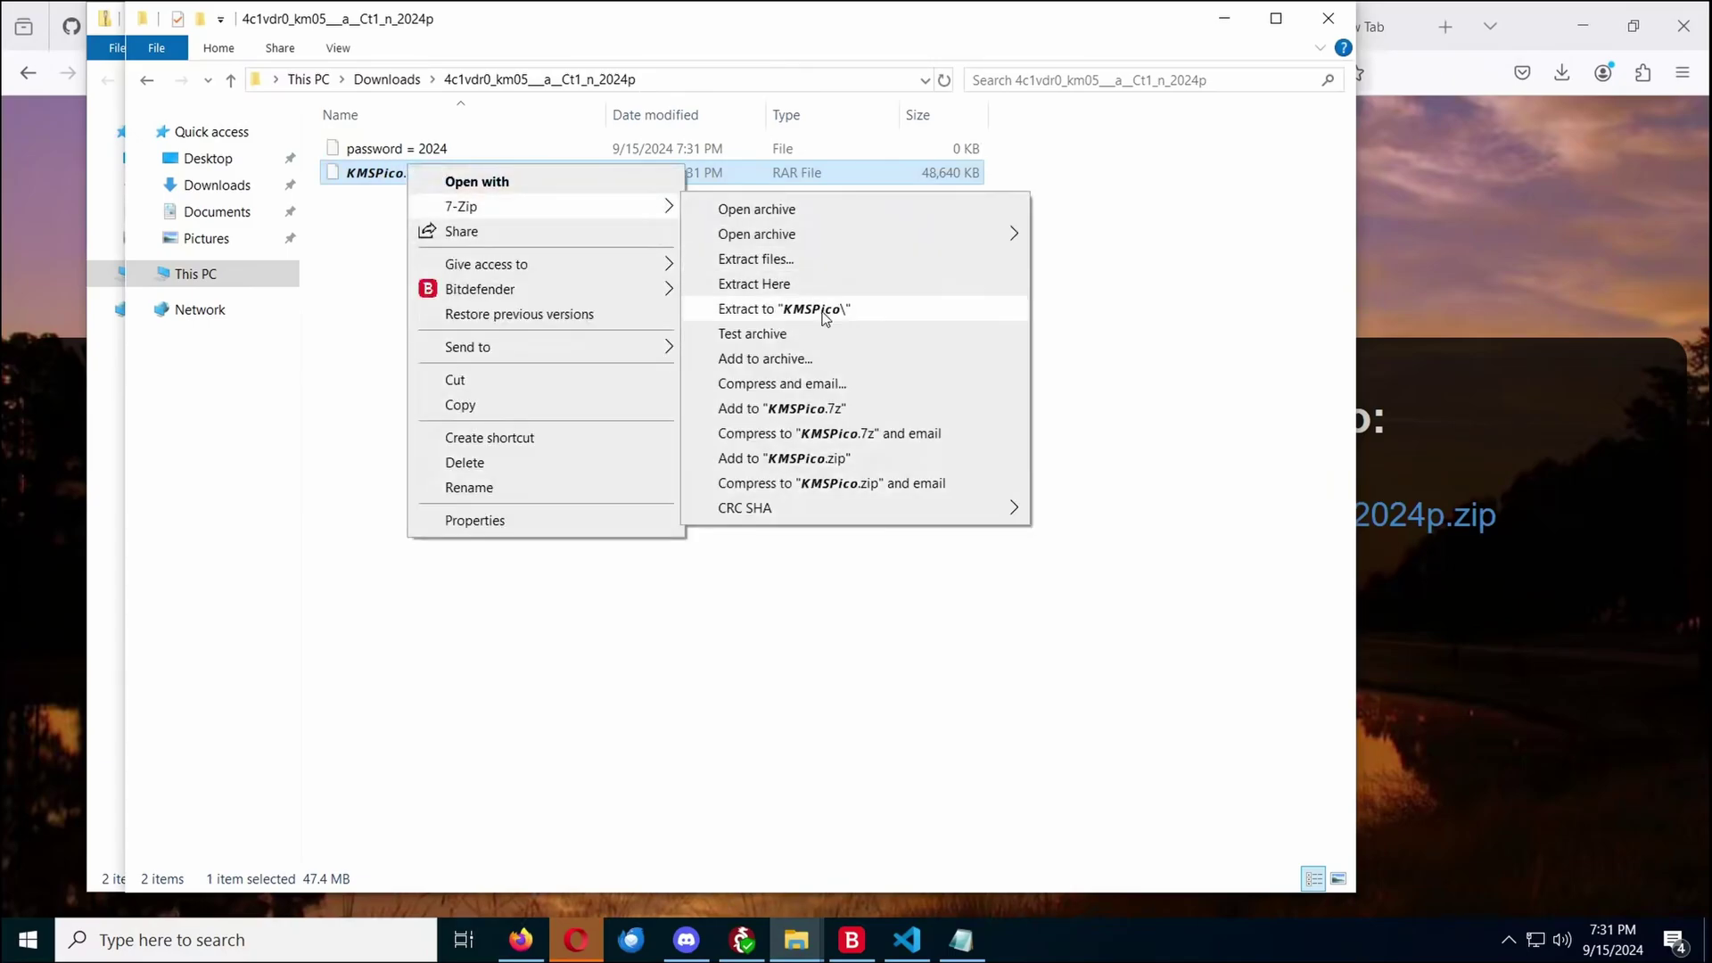
left_click(825, 310)
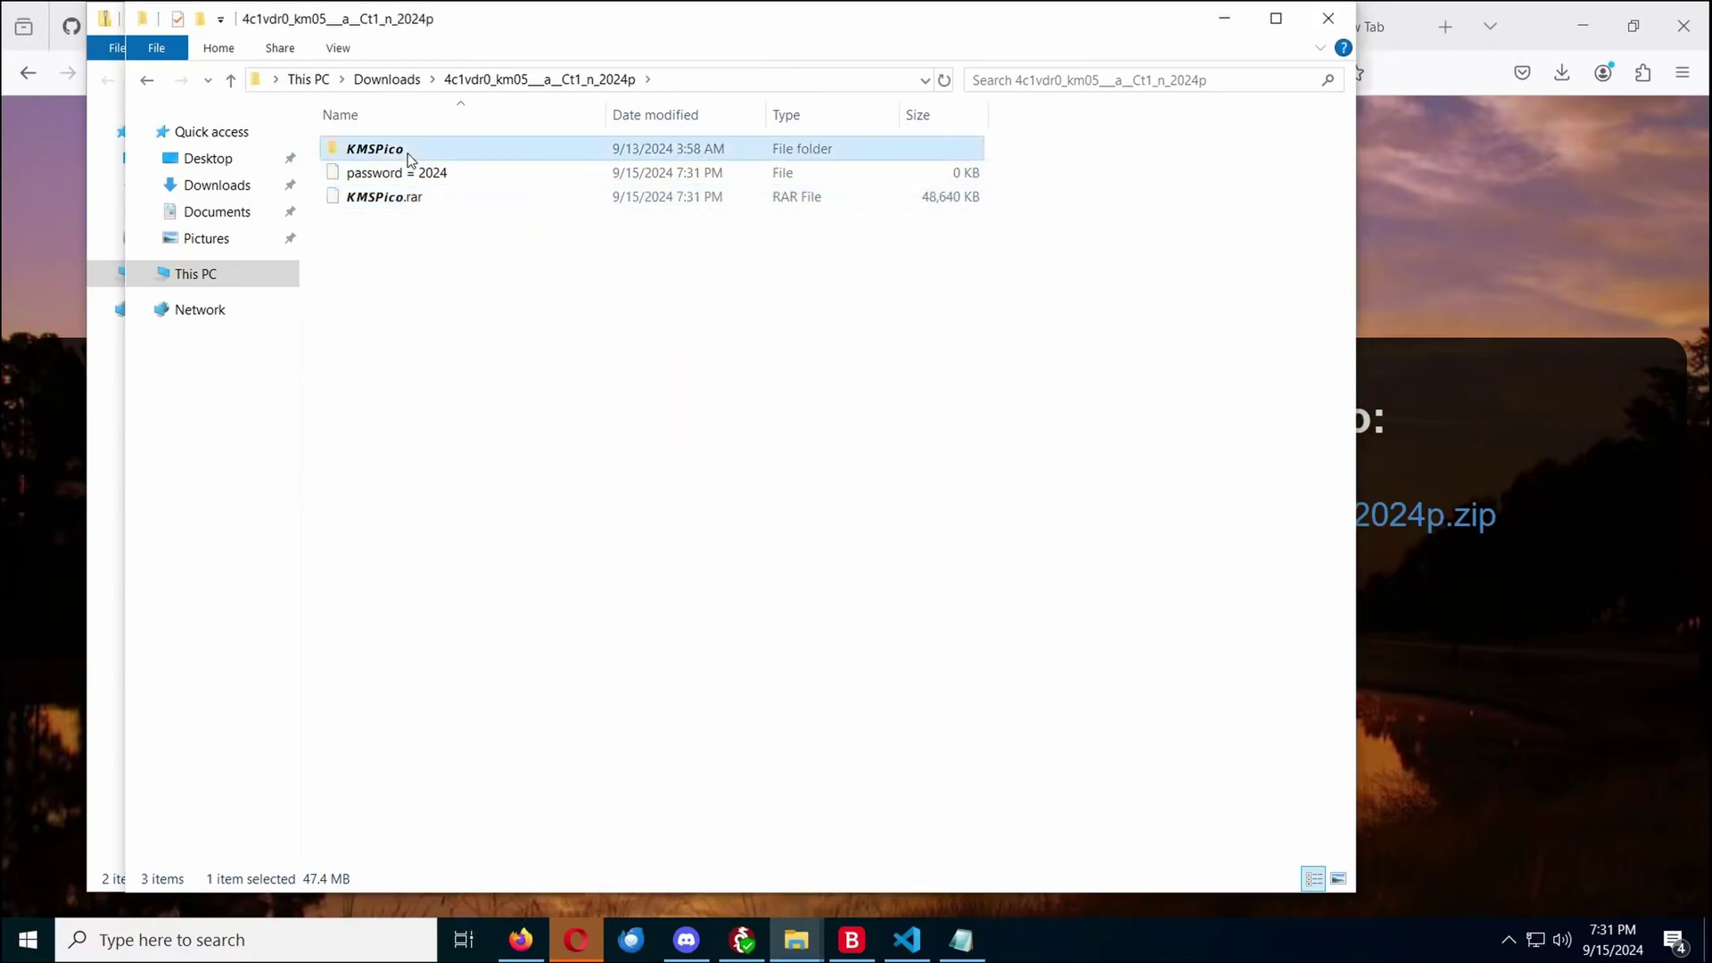
Open the KMSPico folder and launch KMSPico.exe, allowing it to make changes
double_click(408, 153)
double_click(409, 172)
left_click(776, 625)
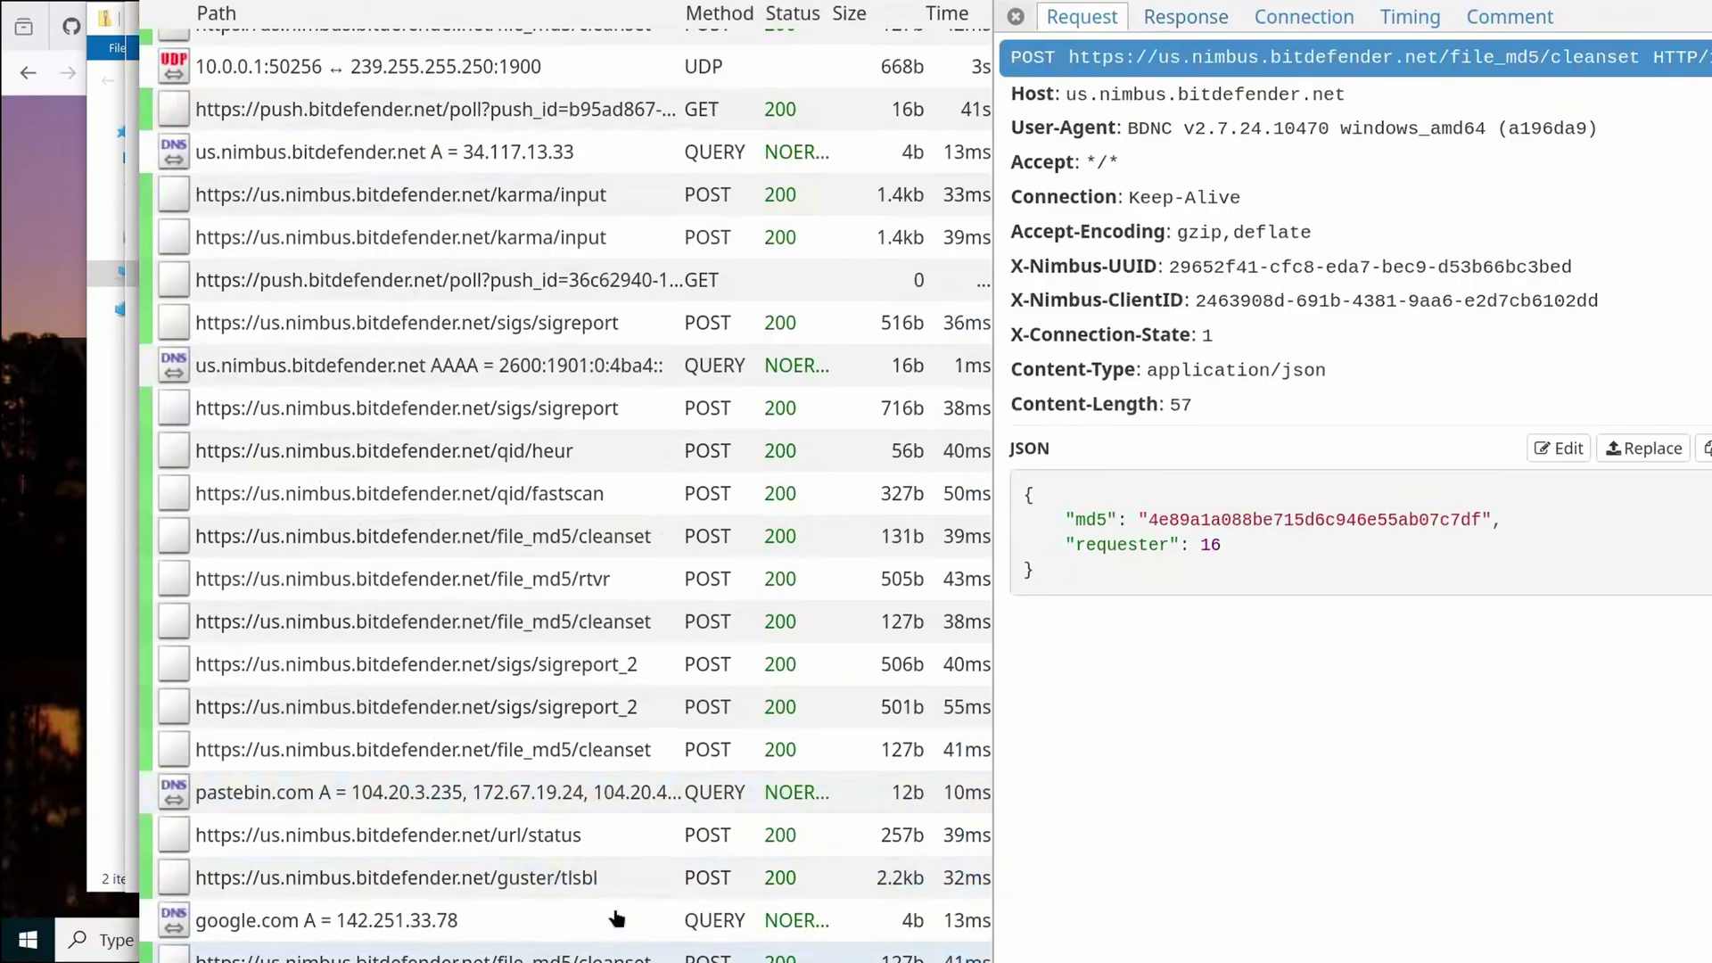
In mitmproxy, inspect the guster/tlsbl, url/status and threat/attribution requests from Bitdefender
left_click(589, 885)
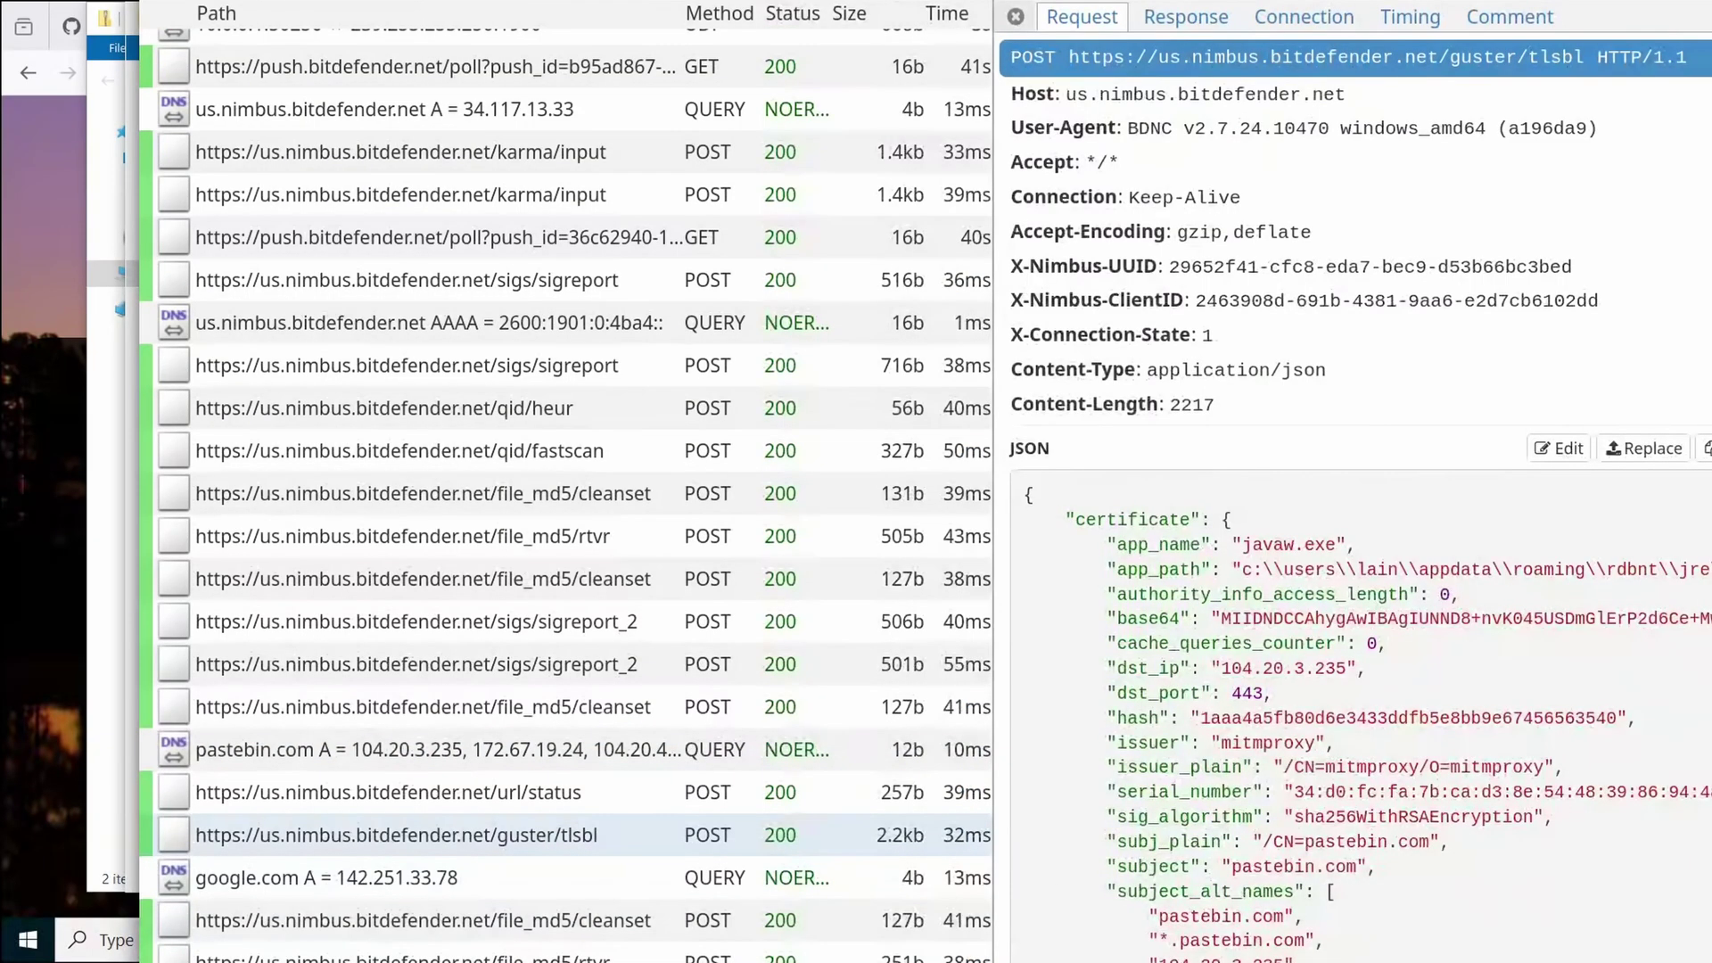
scroll(1355, 499, "down", 8)
scroll(1242, 736, "up", 8)
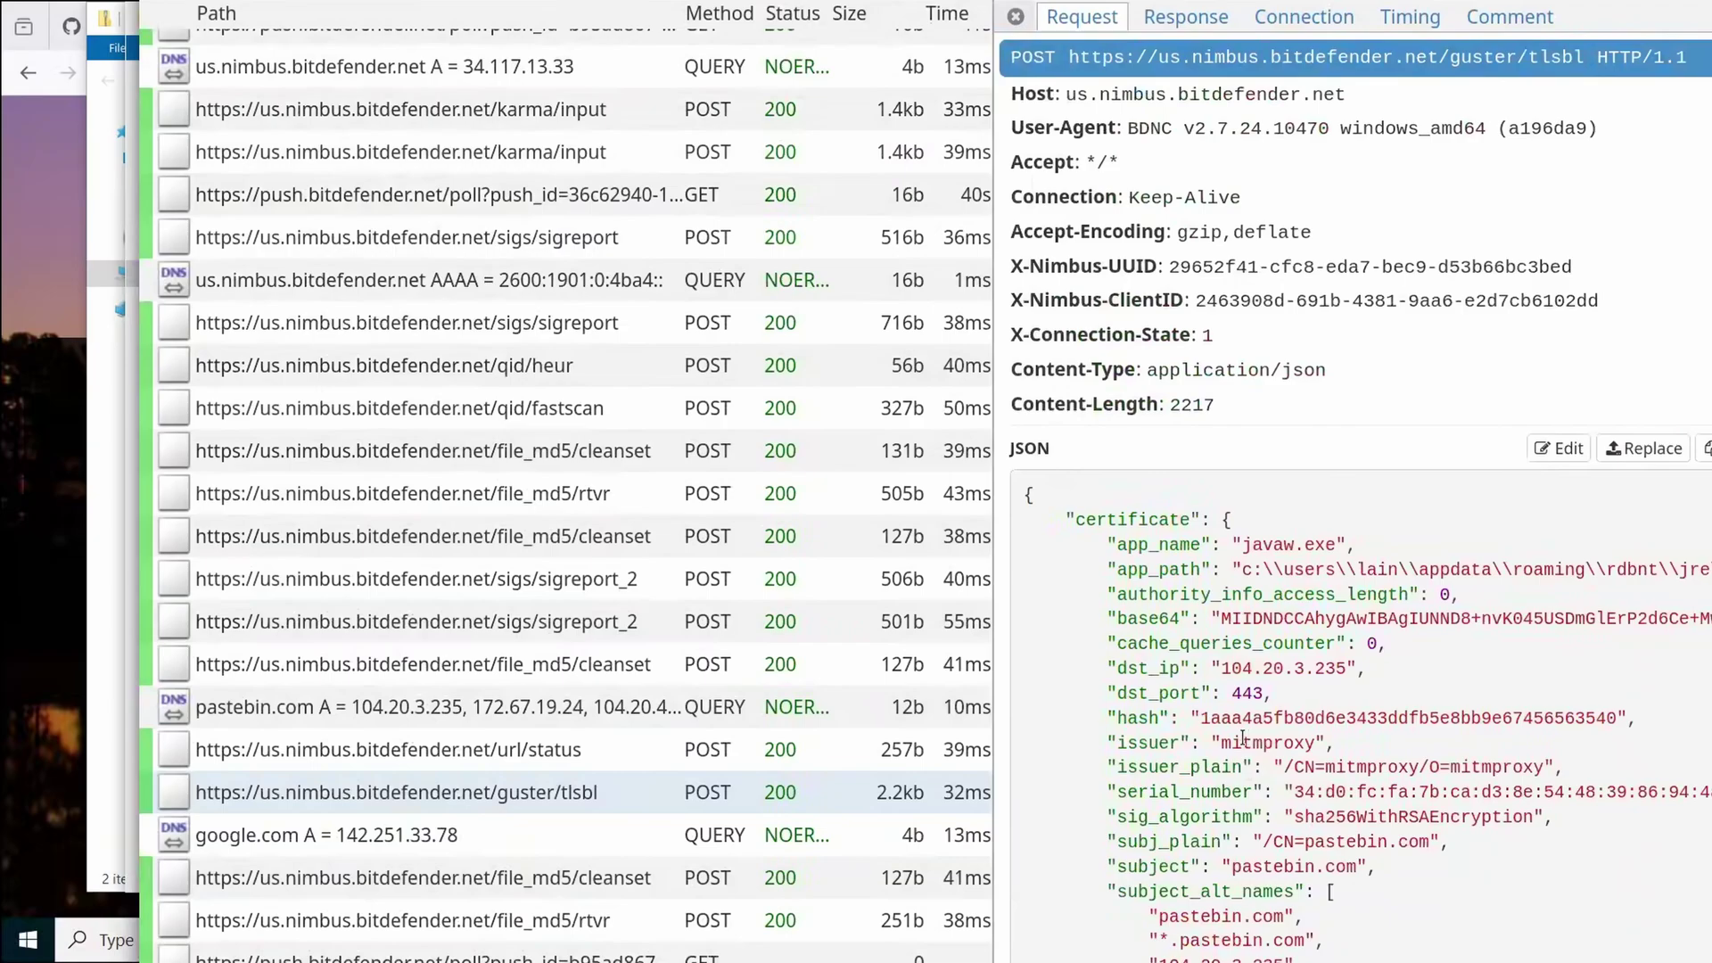
left_click(450, 751)
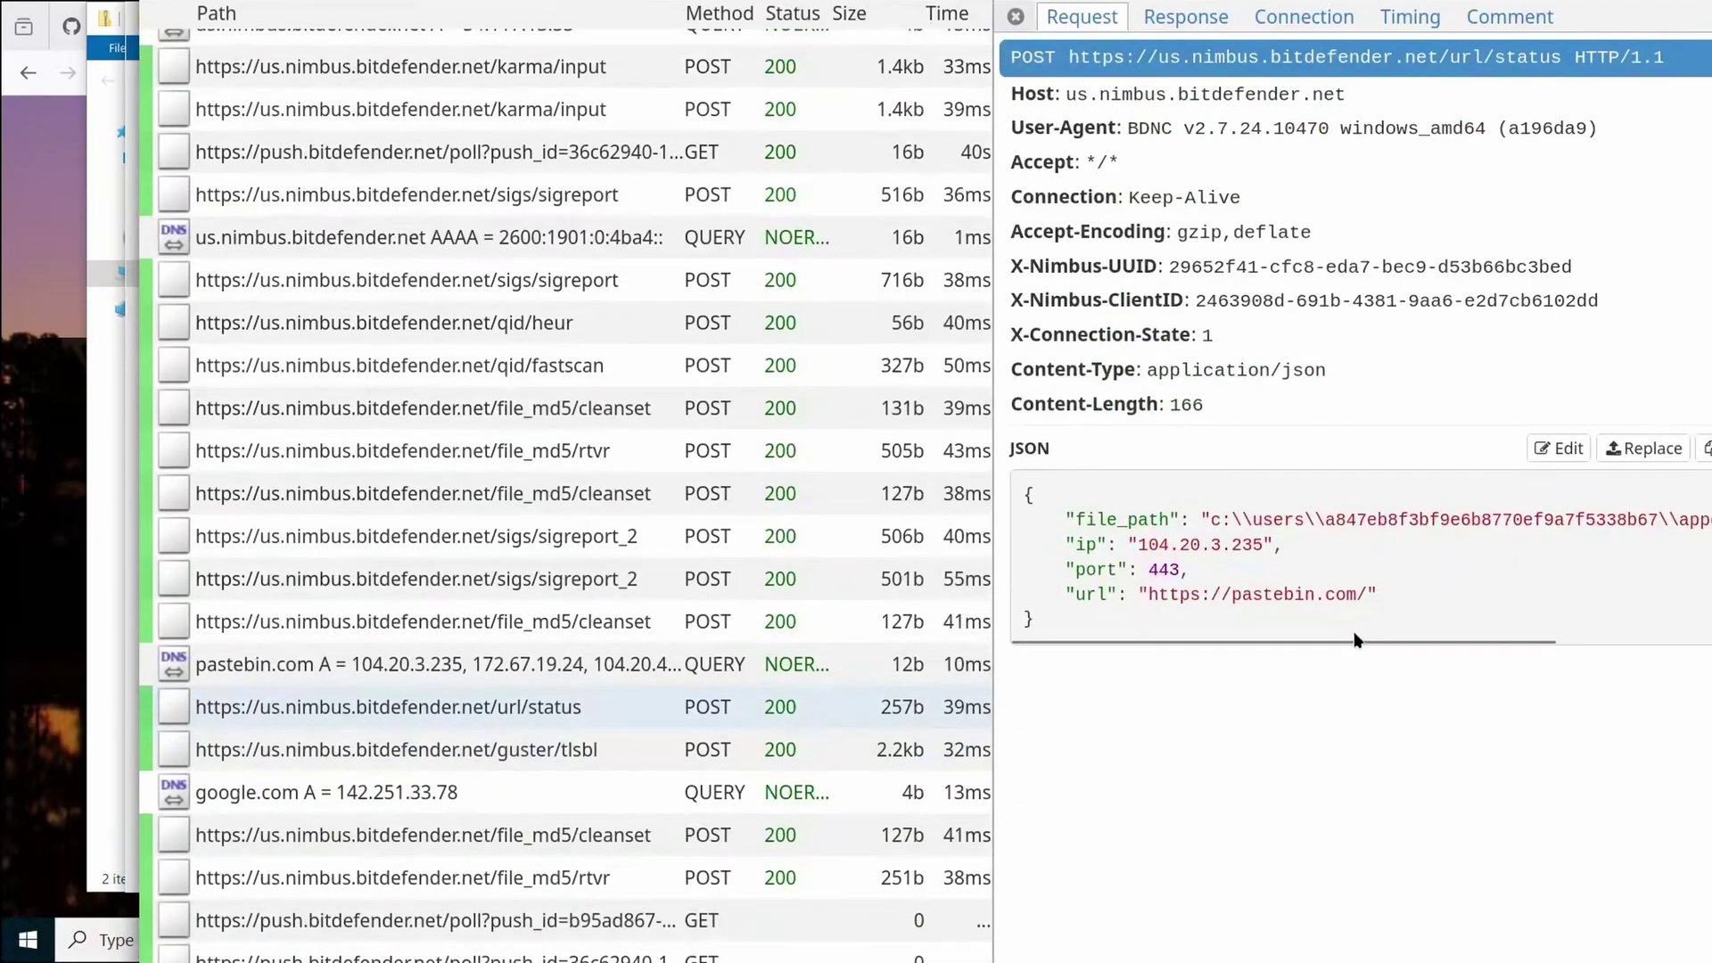
left_click_drag(1388, 642, 1665, 644)
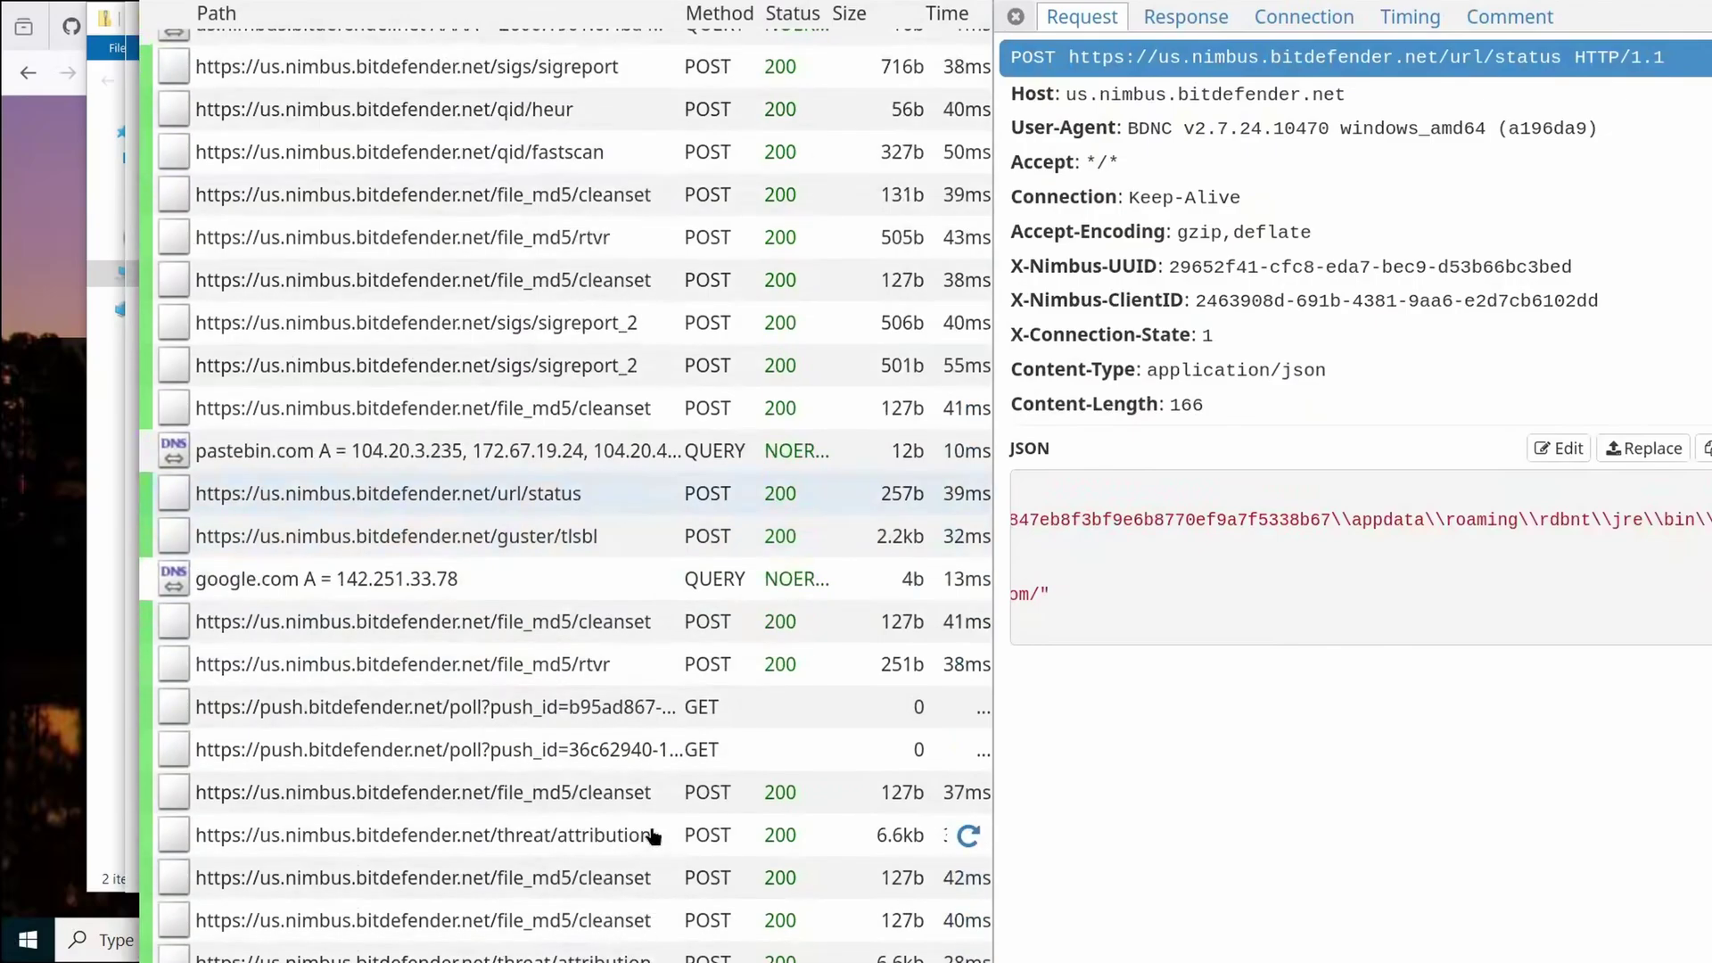
left_click(696, 829)
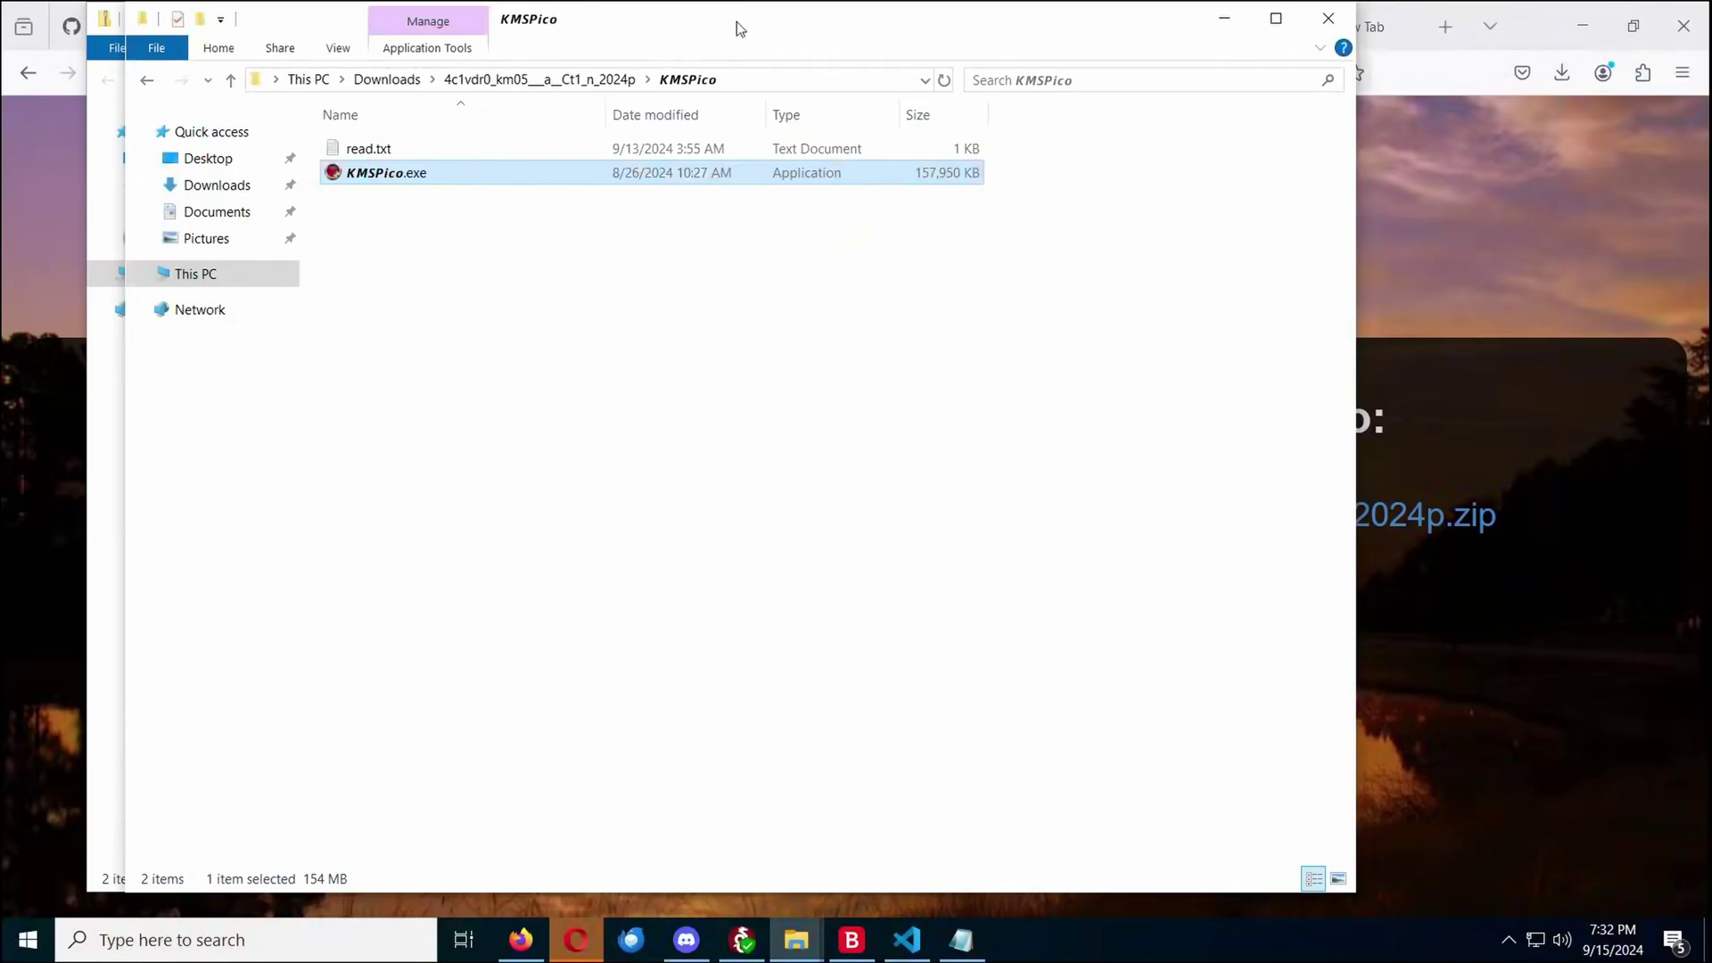
Read the instructions in read.txt, close it, and minimize the KMSPico folder window
double_click(644, 148)
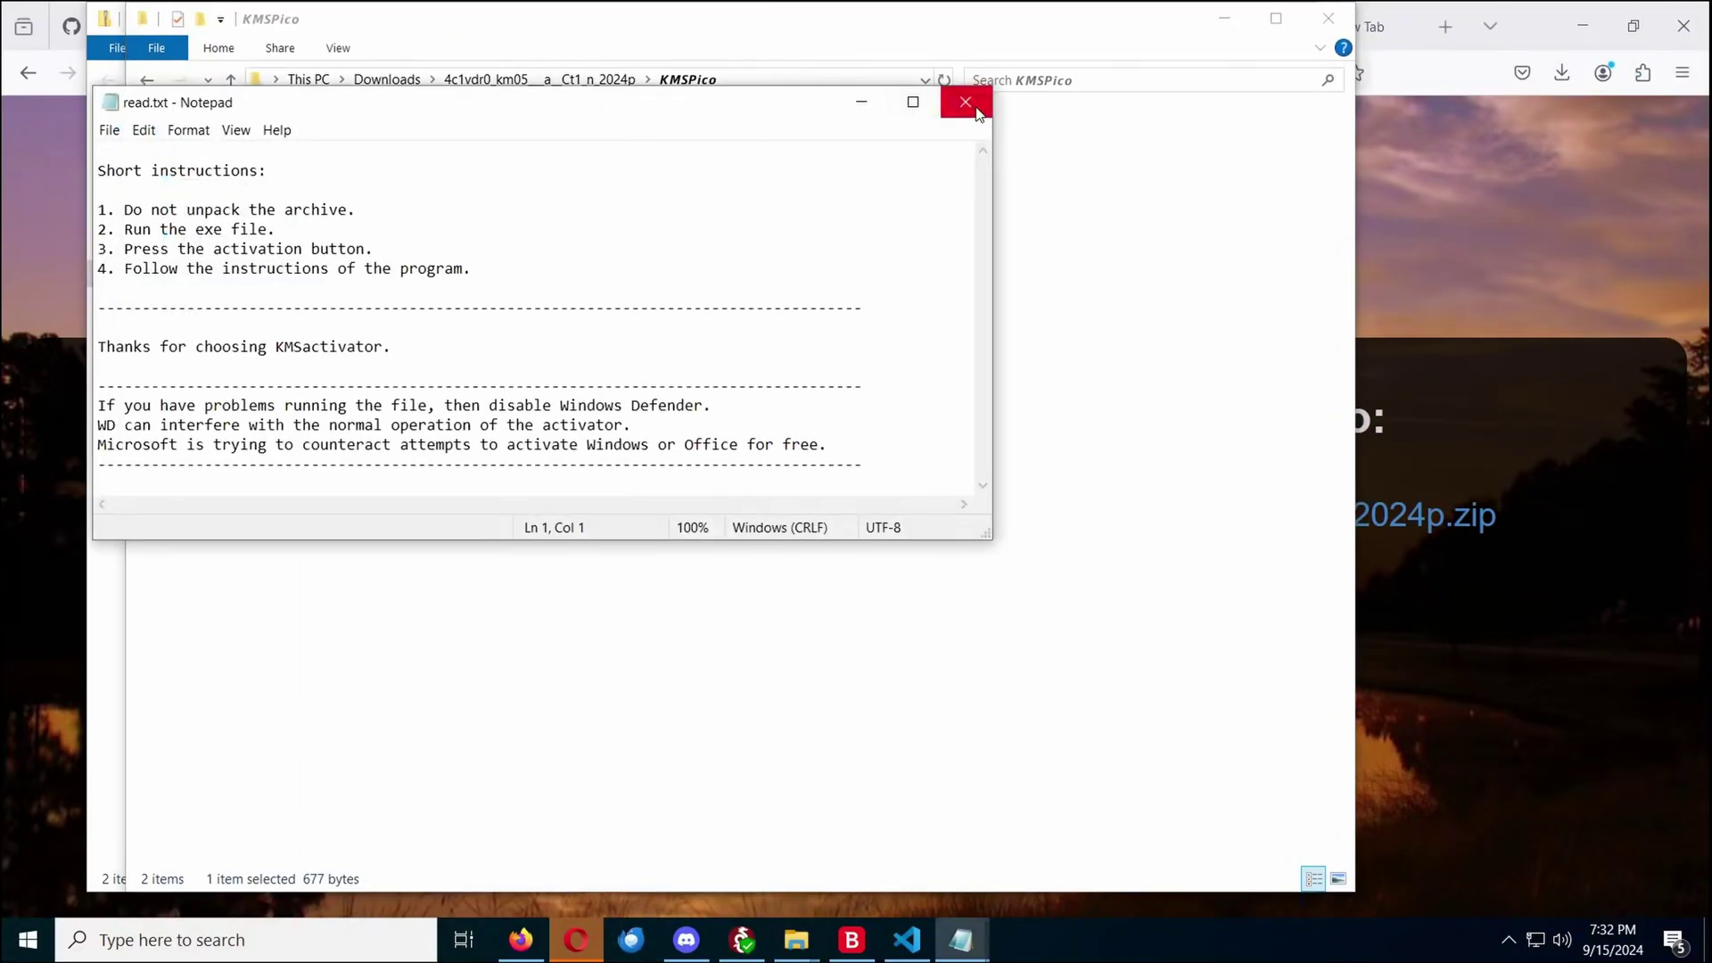
left_click(972, 105)
left_click(1224, 18)
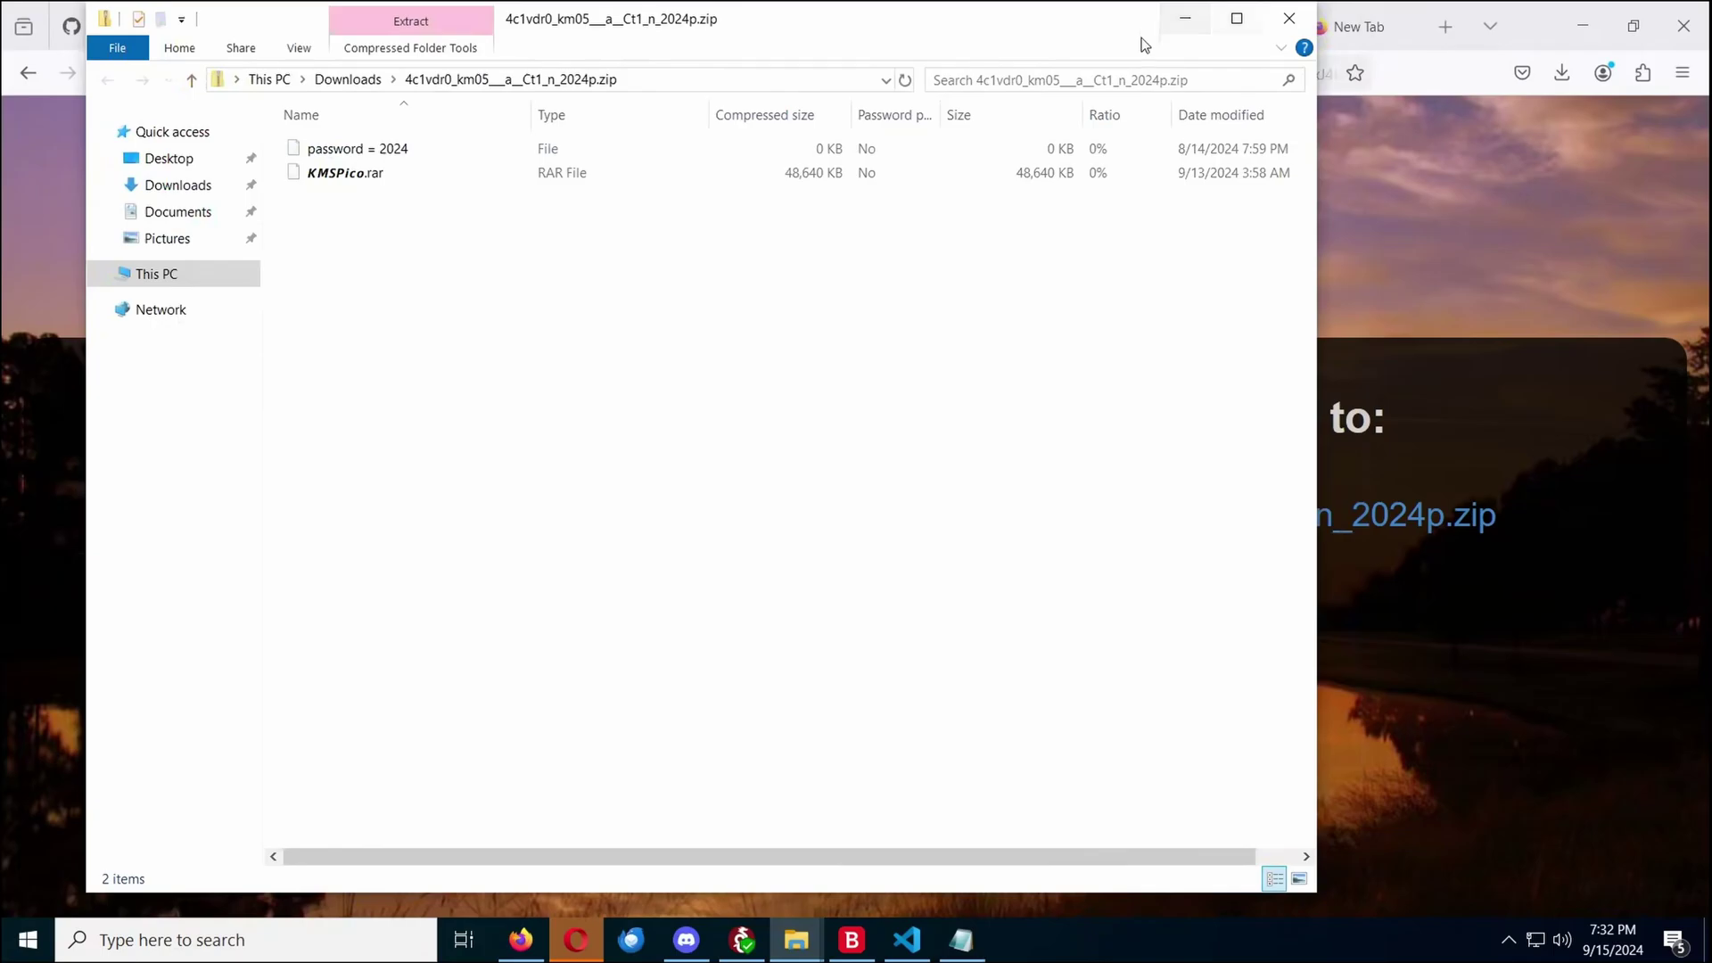
Open Bitdefender's notifications and expand the Infected file detected alert for the quarantined decode.ps1
left_click(1324, 21)
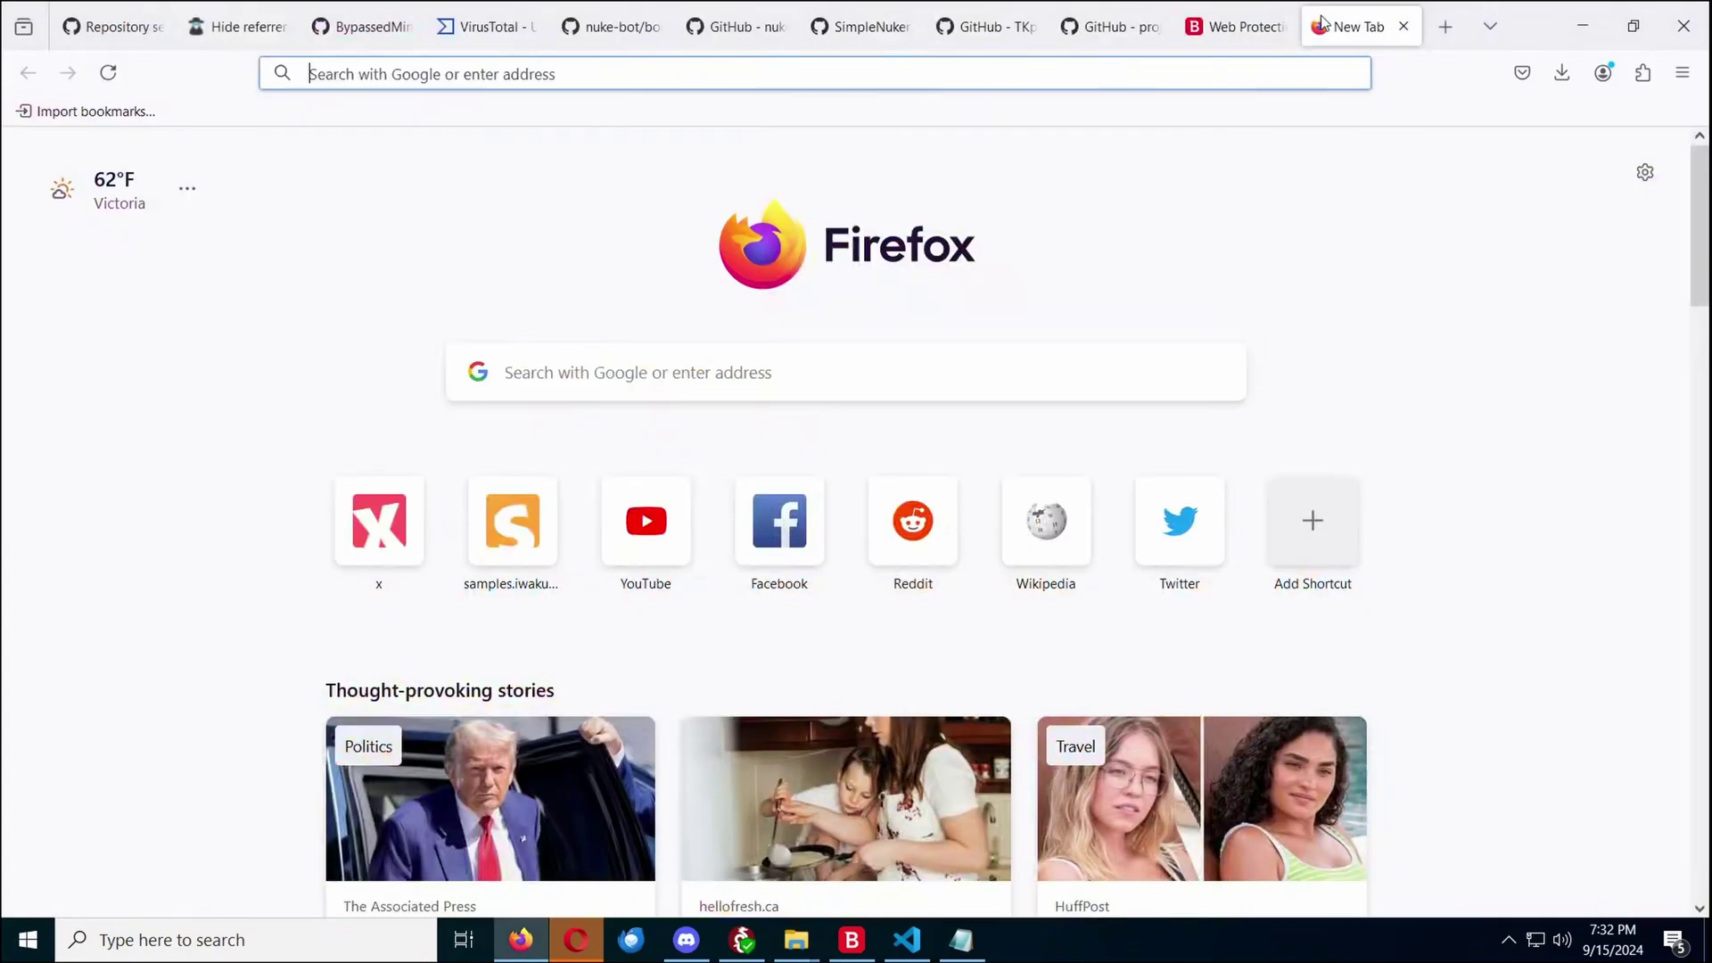
left_click(852, 940)
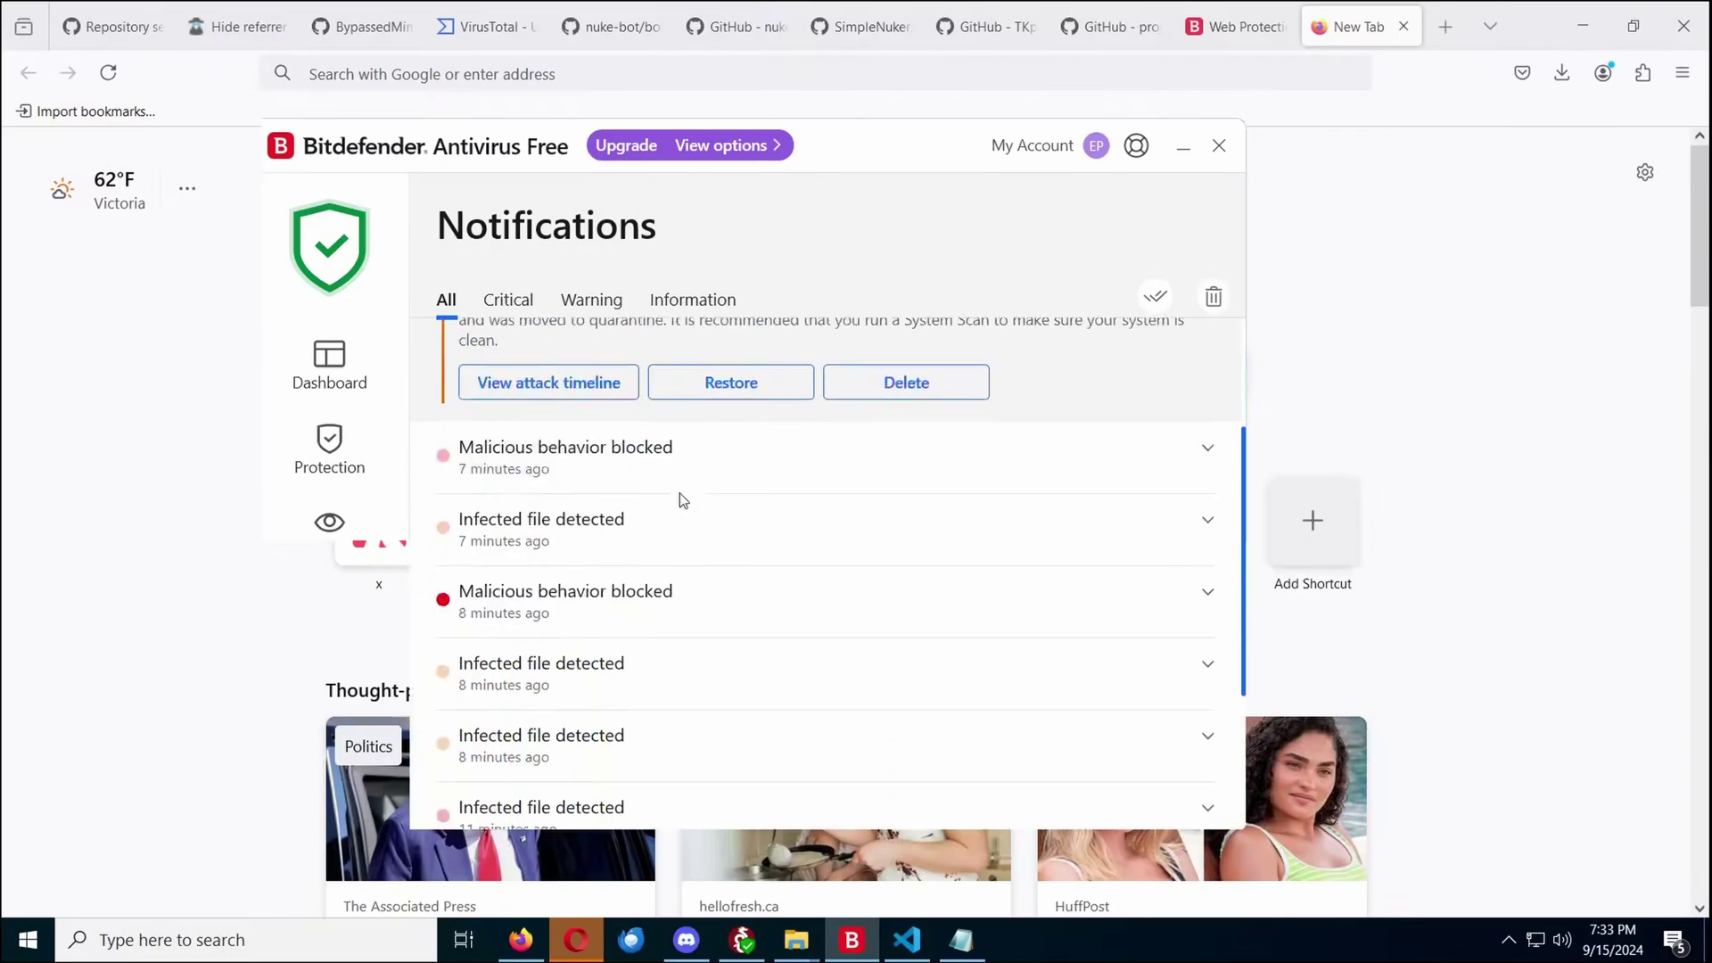
left_click(707, 412)
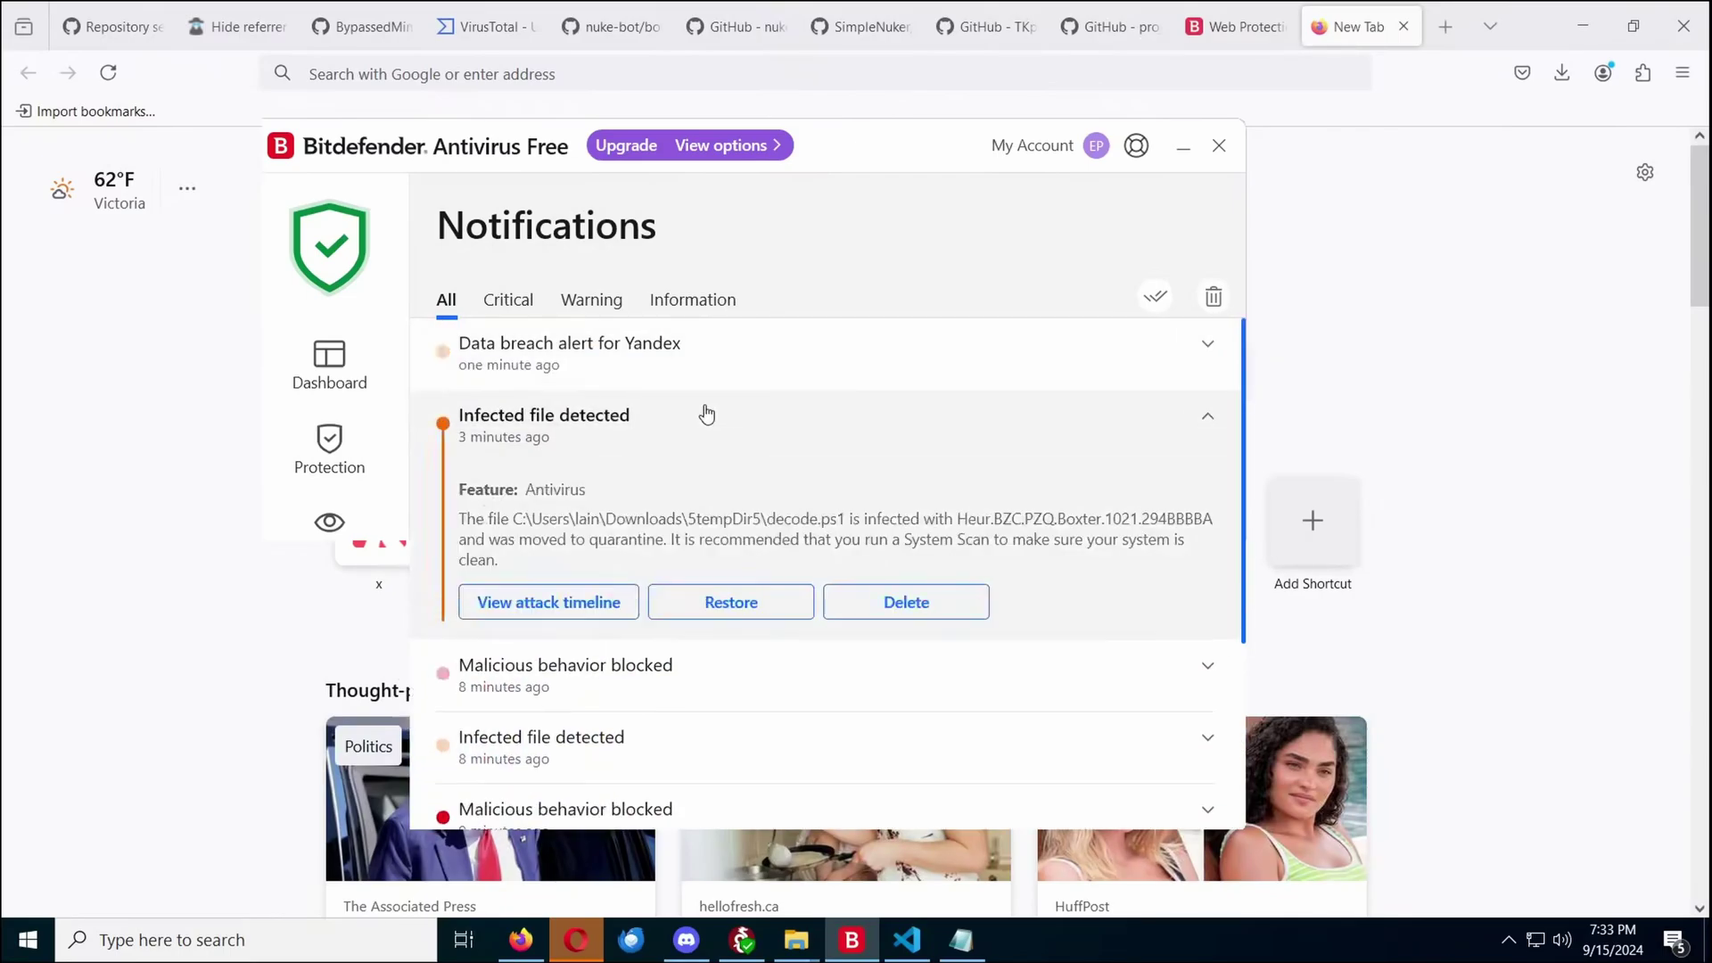
left_click(701, 412)
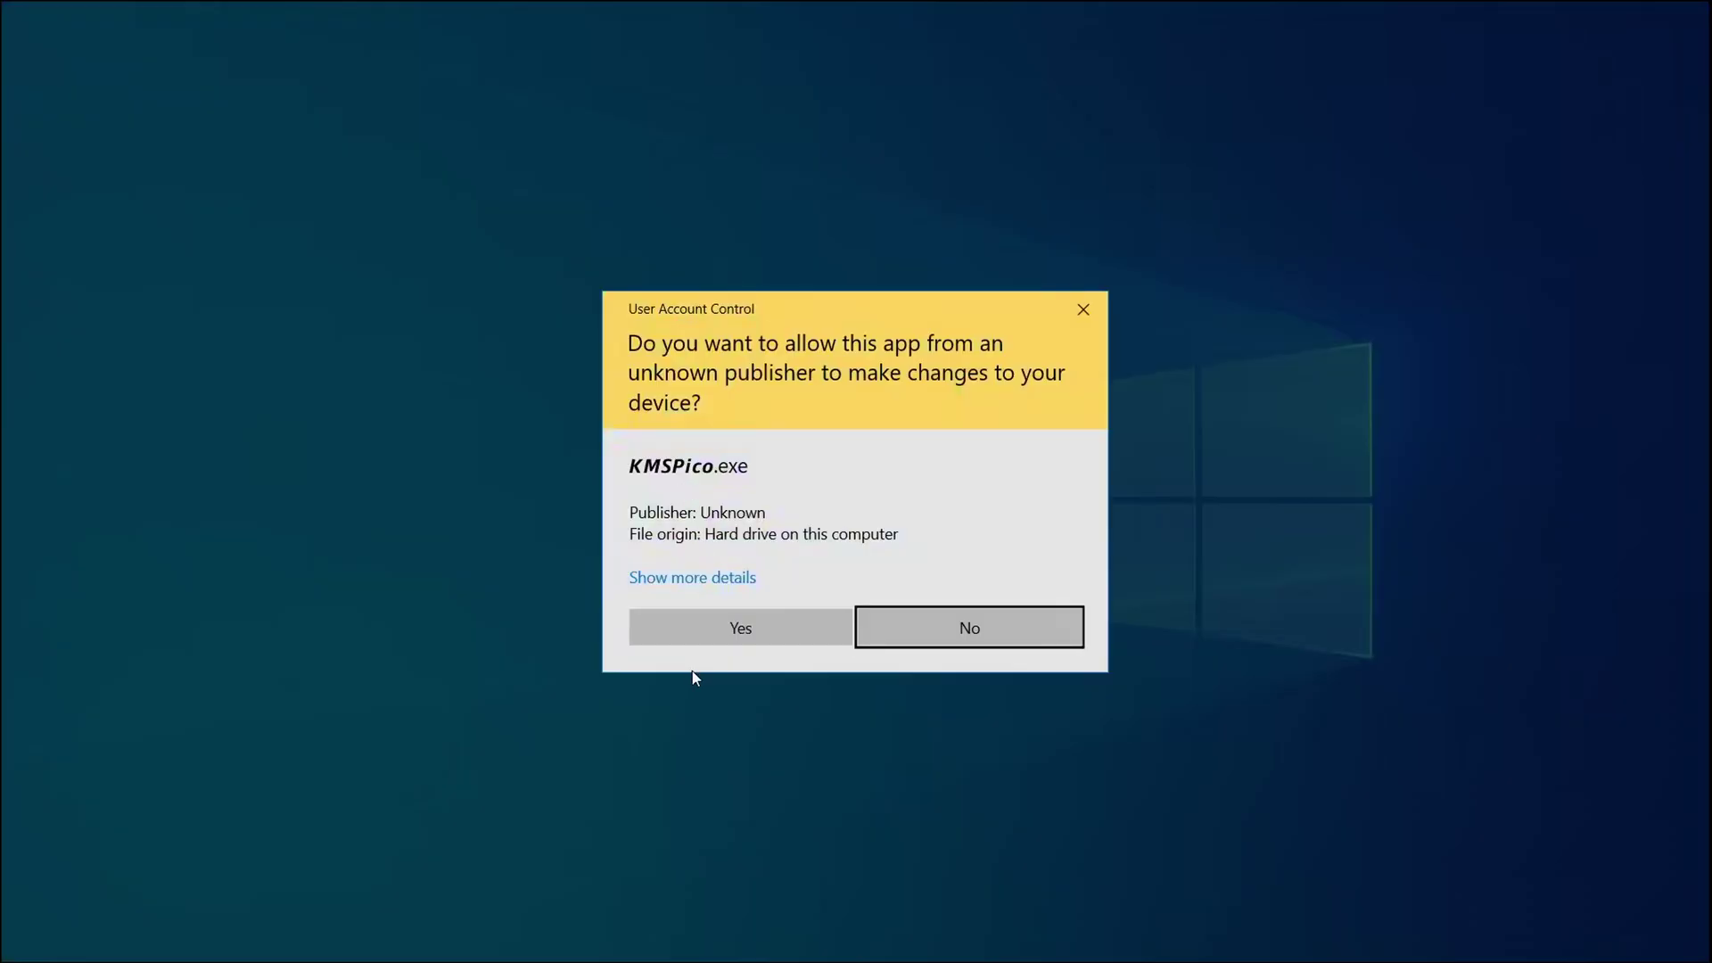
Let KMSPico.exe run elevated, then mark the blocked-behavior alert read and show All notifications
left_click(705, 634)
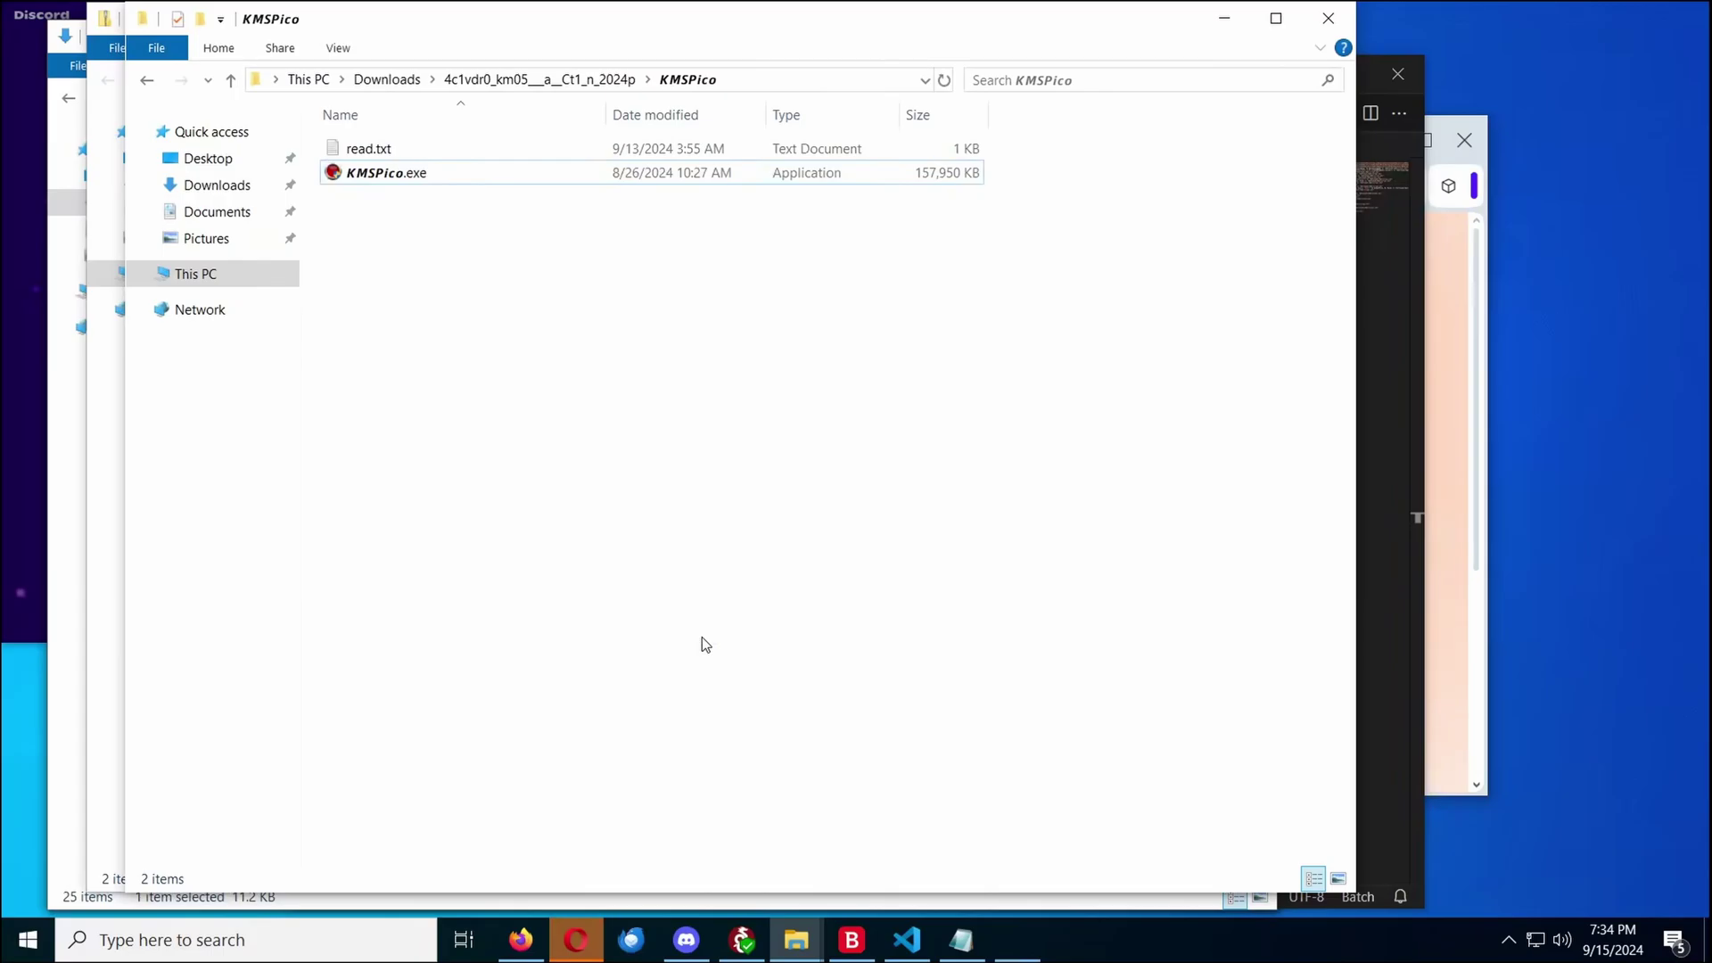
left_click(1226, 17)
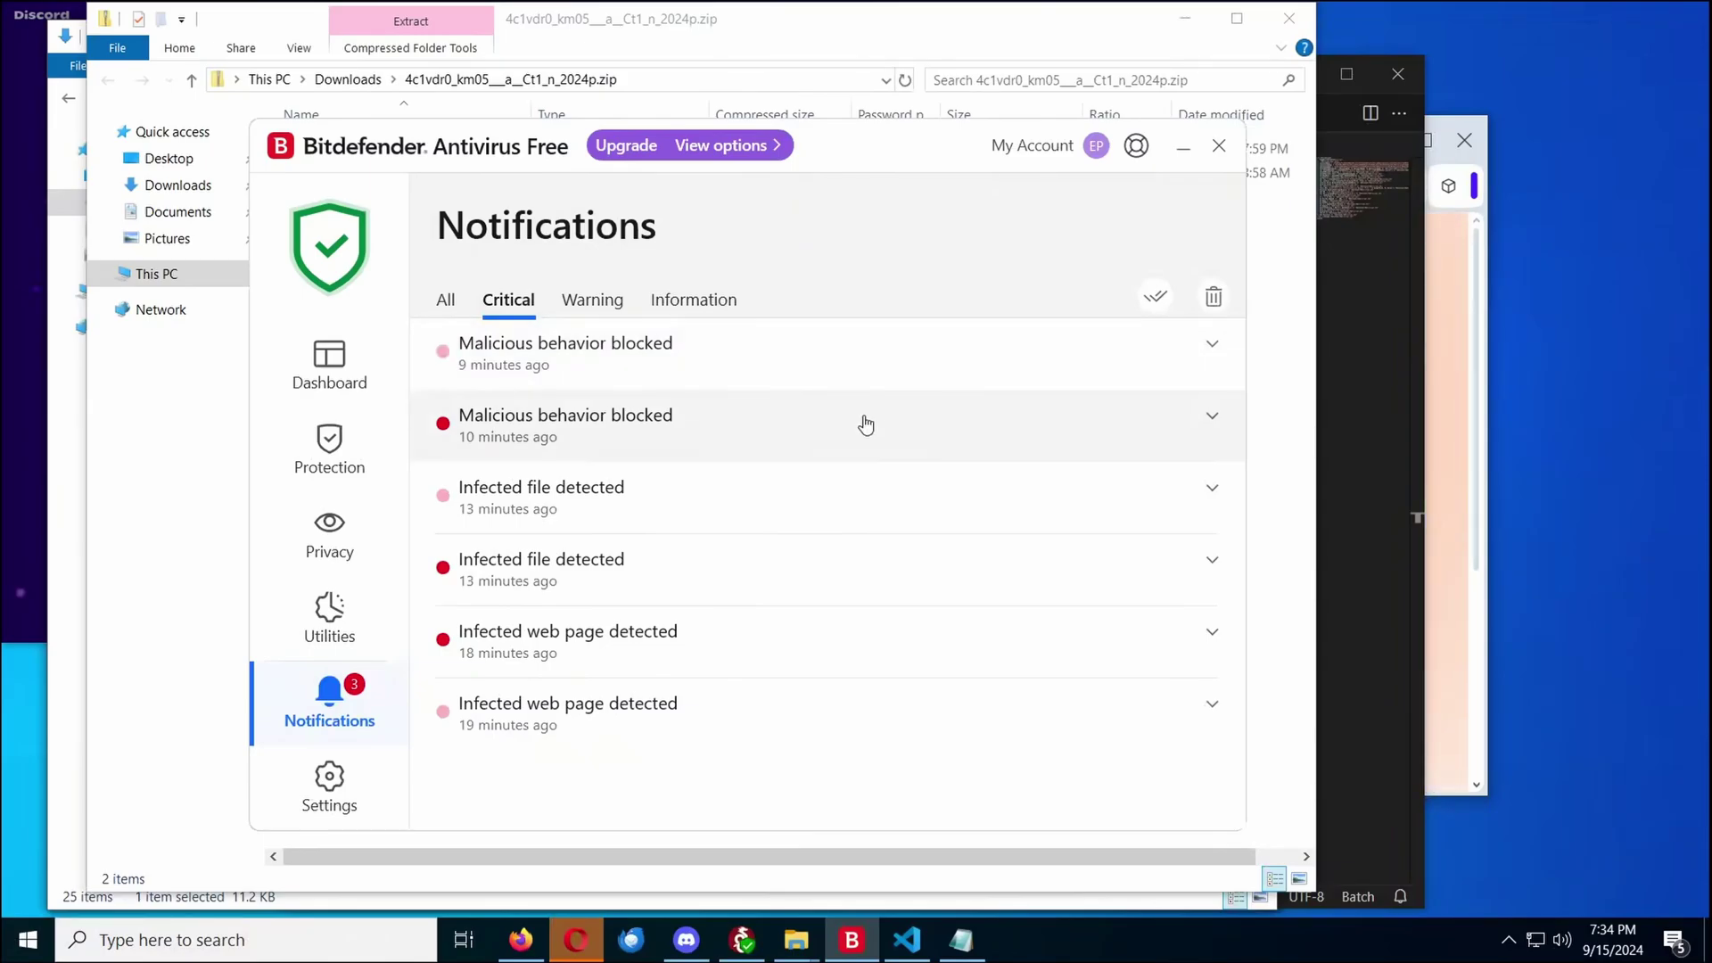
left_click(776, 360)
left_click(443, 303)
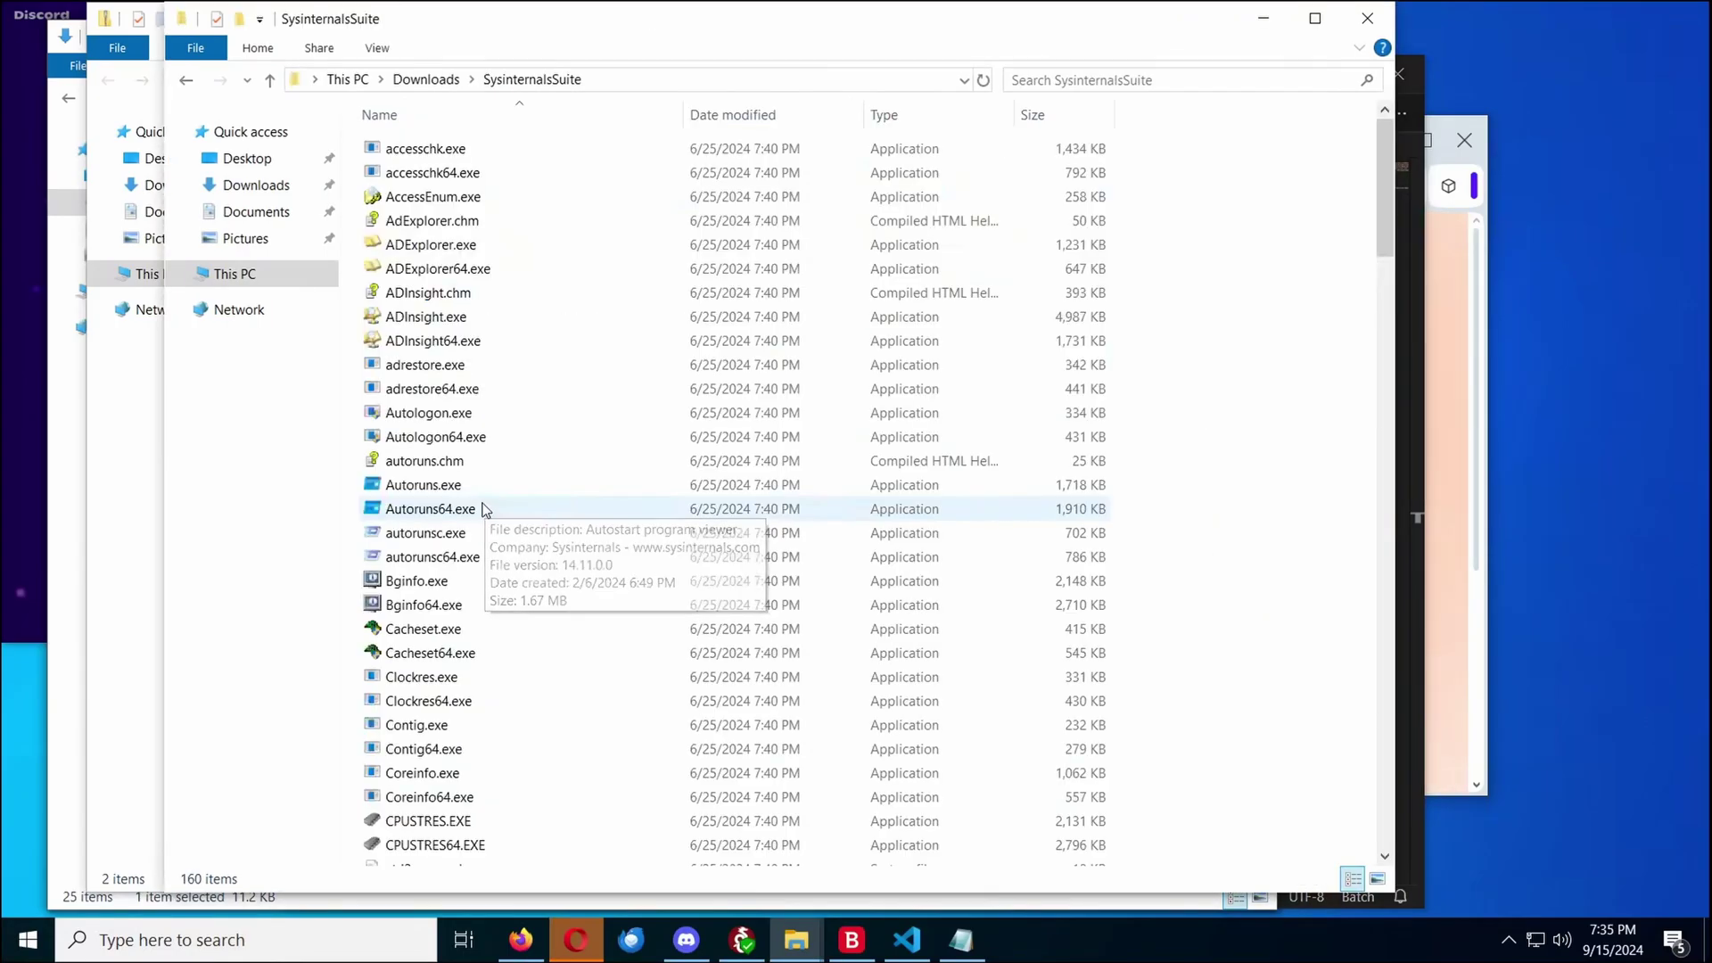
Launch Autoruns and restart it as Administrator, approving the UAC prompt
double_click(487, 490)
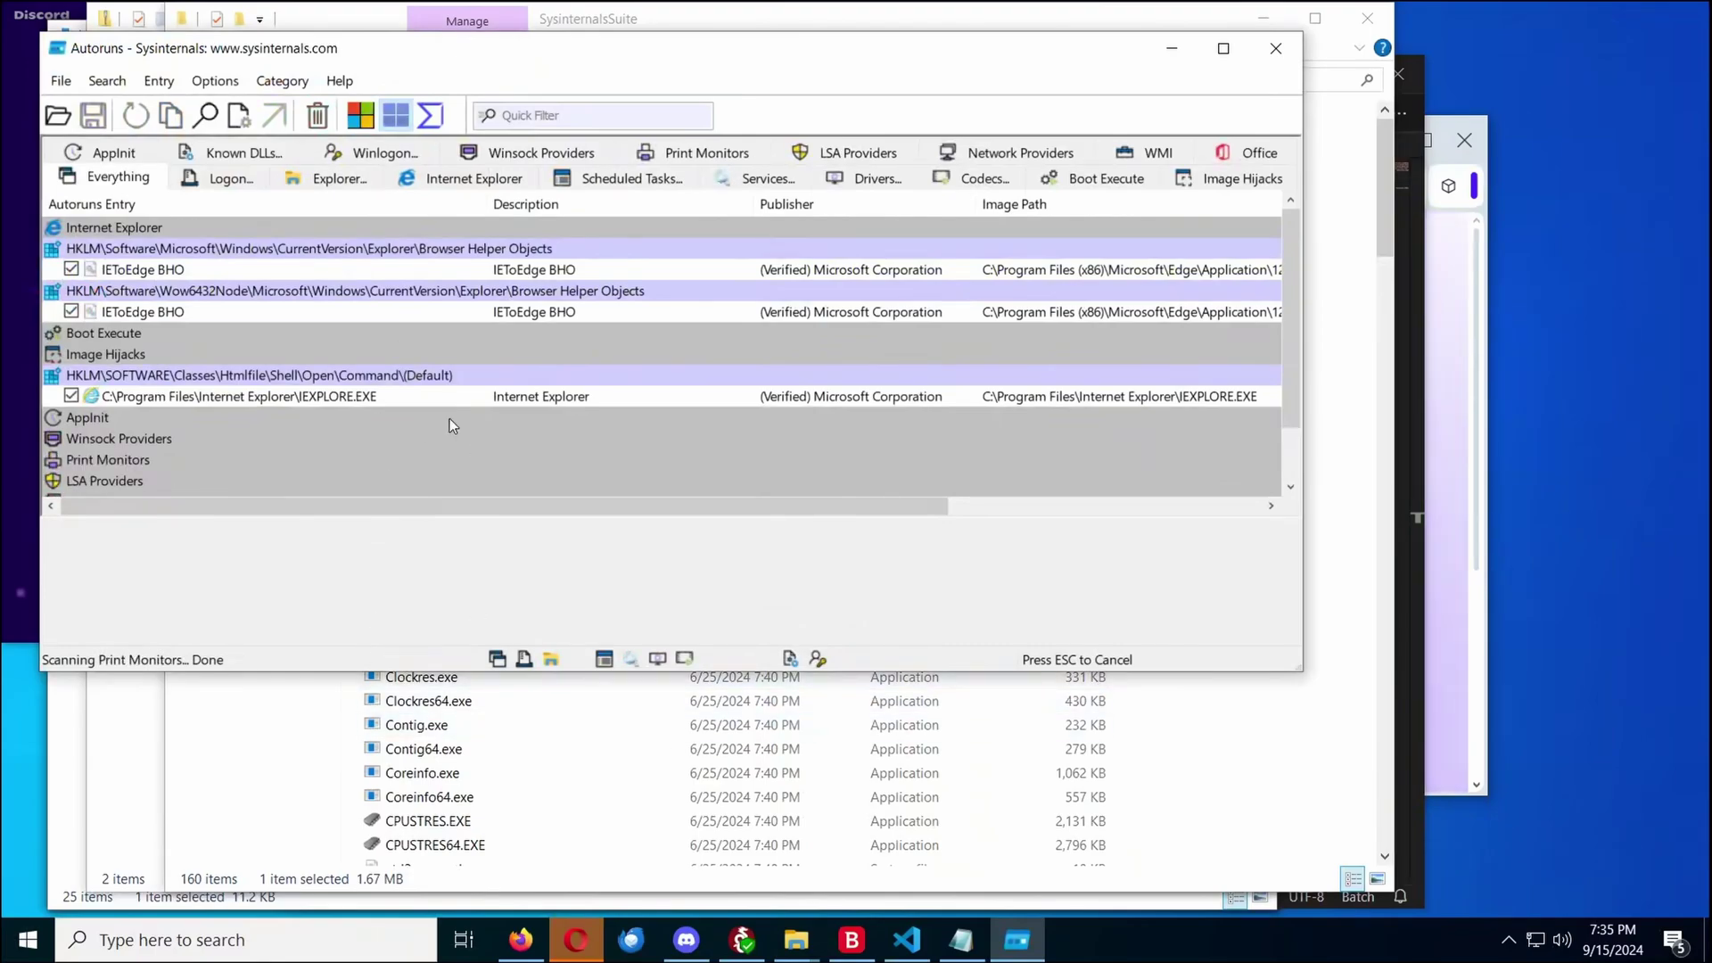
left_click(61, 80)
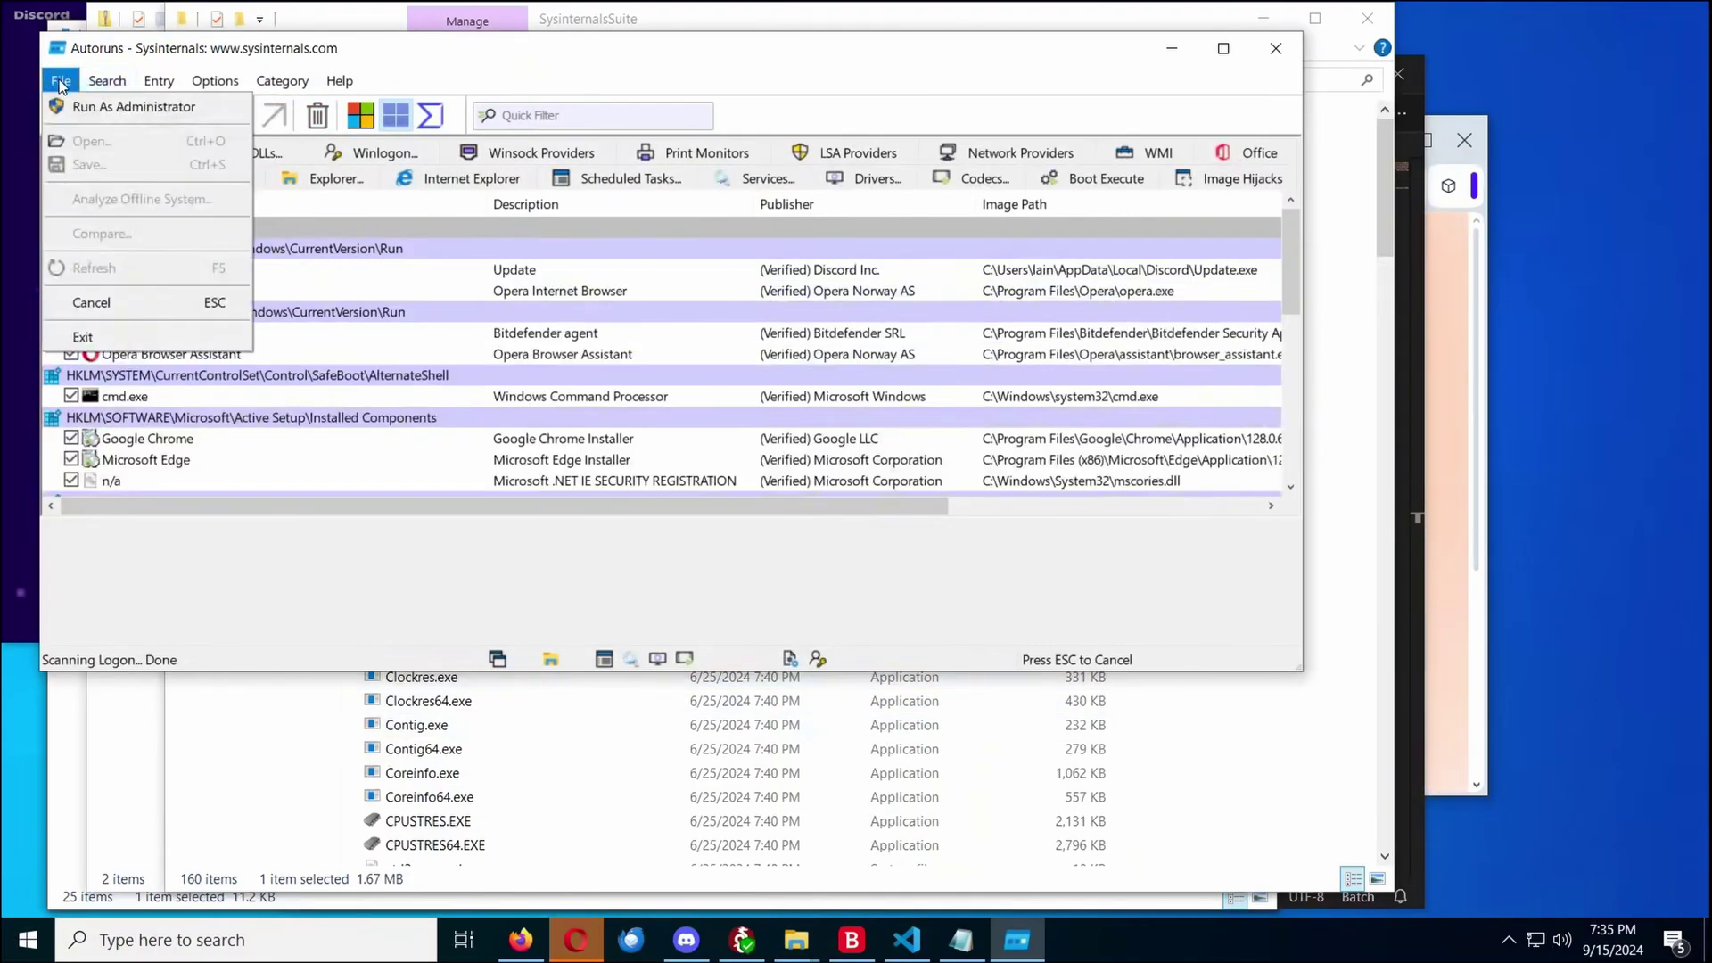
left_click(116, 107)
left_click(725, 629)
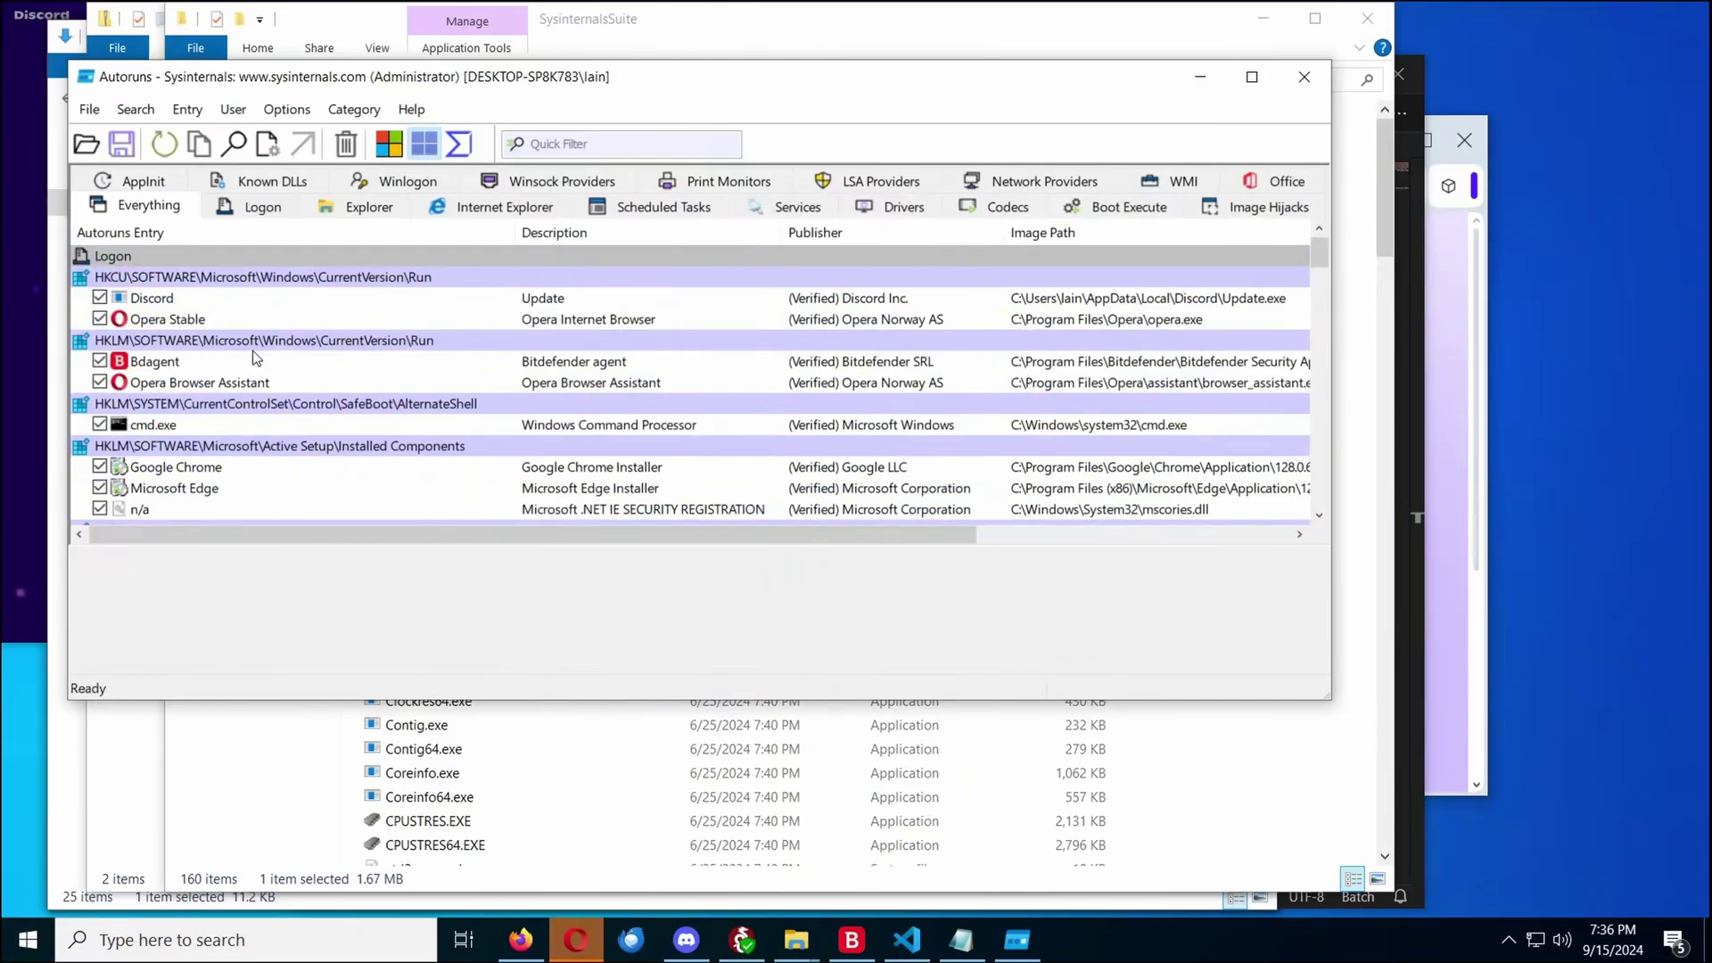
Scroll through all autostart entries on the Everything tab looking for anything suspicious
scroll(253, 355, "down", 1)
scroll(254, 357, "down", 5)
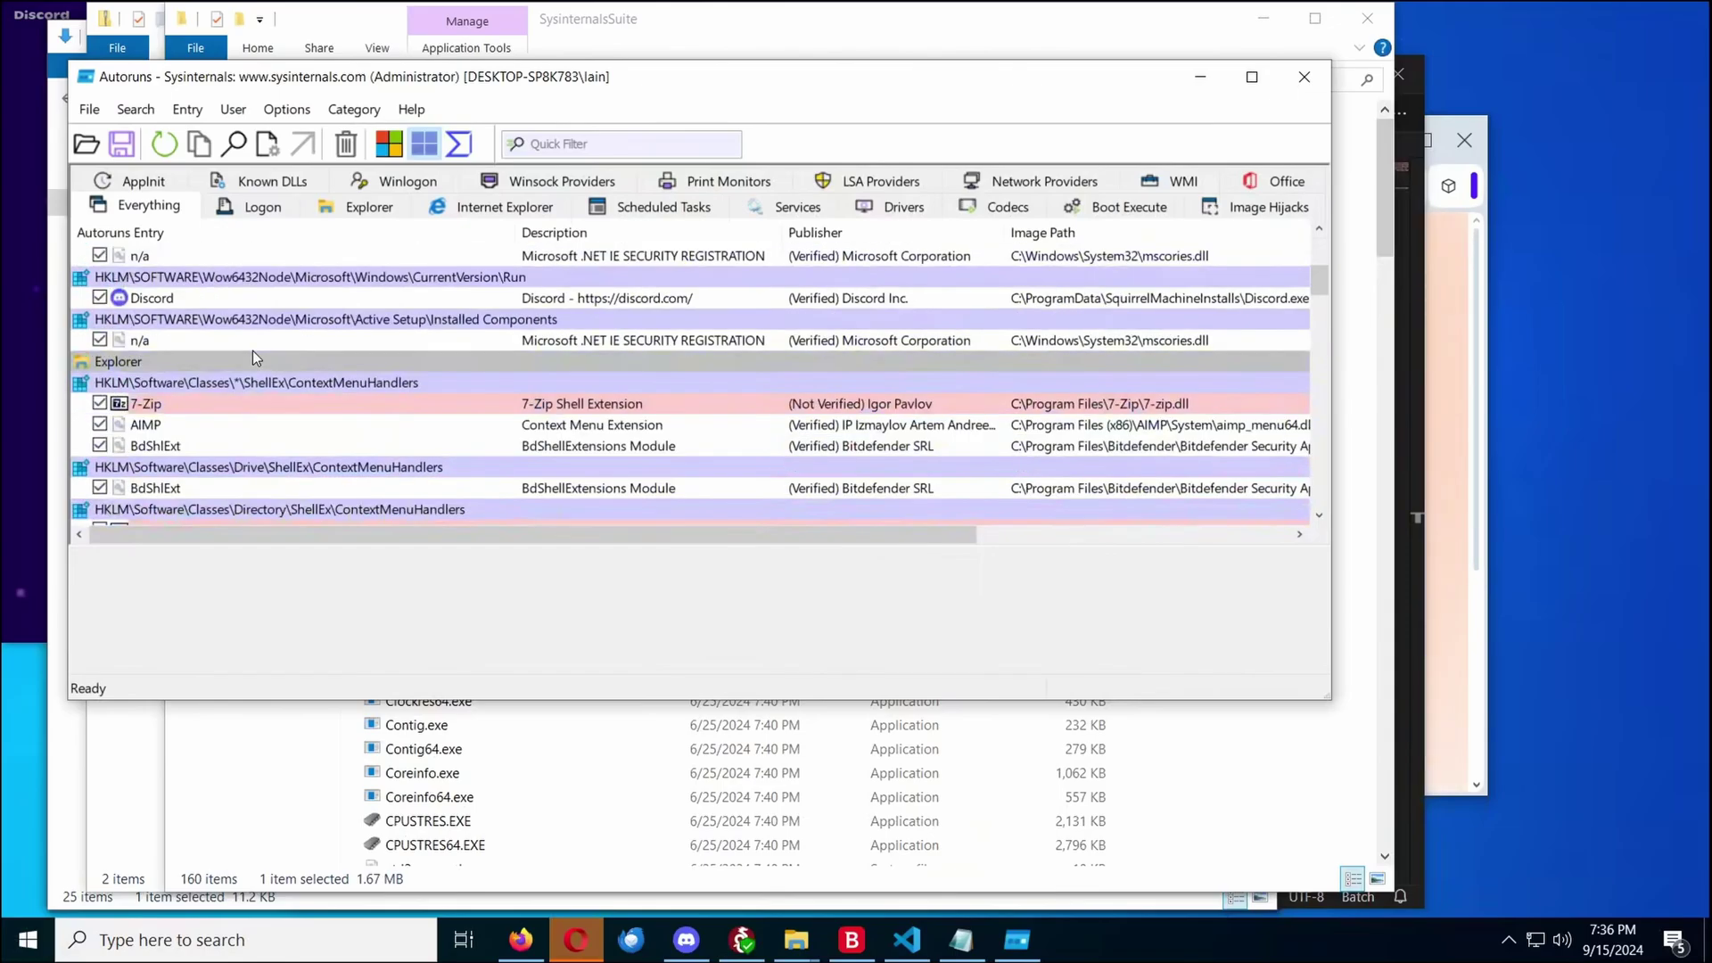
scroll(253, 352, "down", 8)
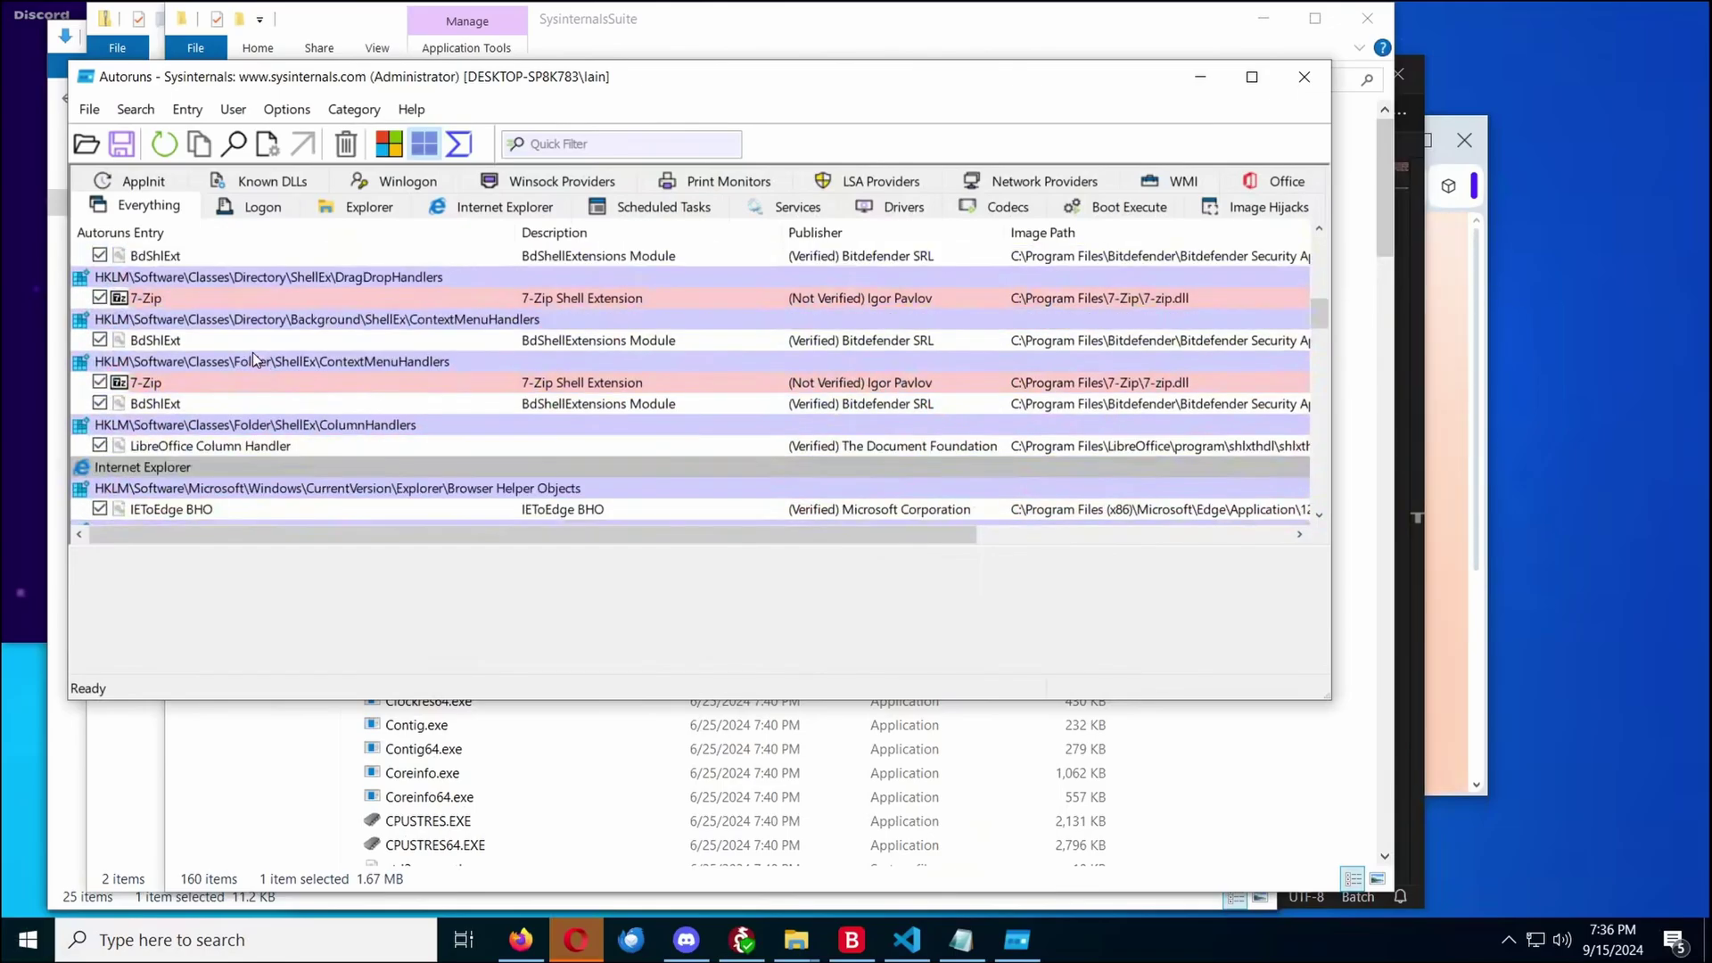
scroll(549, 372, "down", 1)
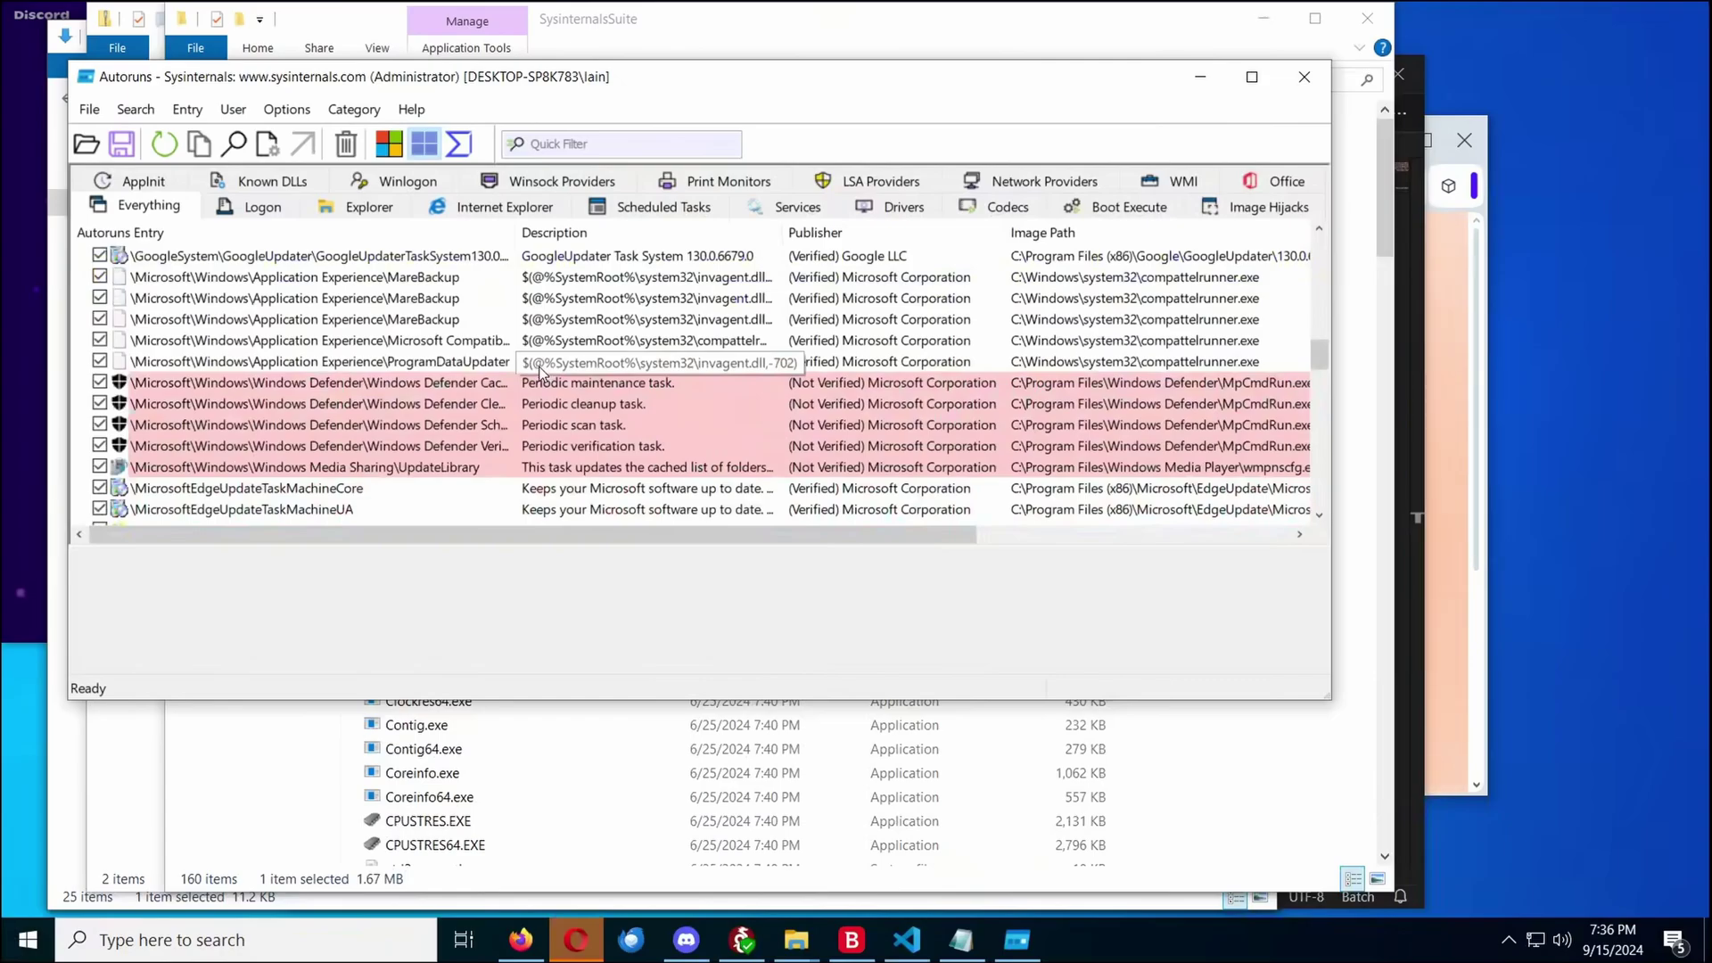
scroll(541, 372, "down", 3)
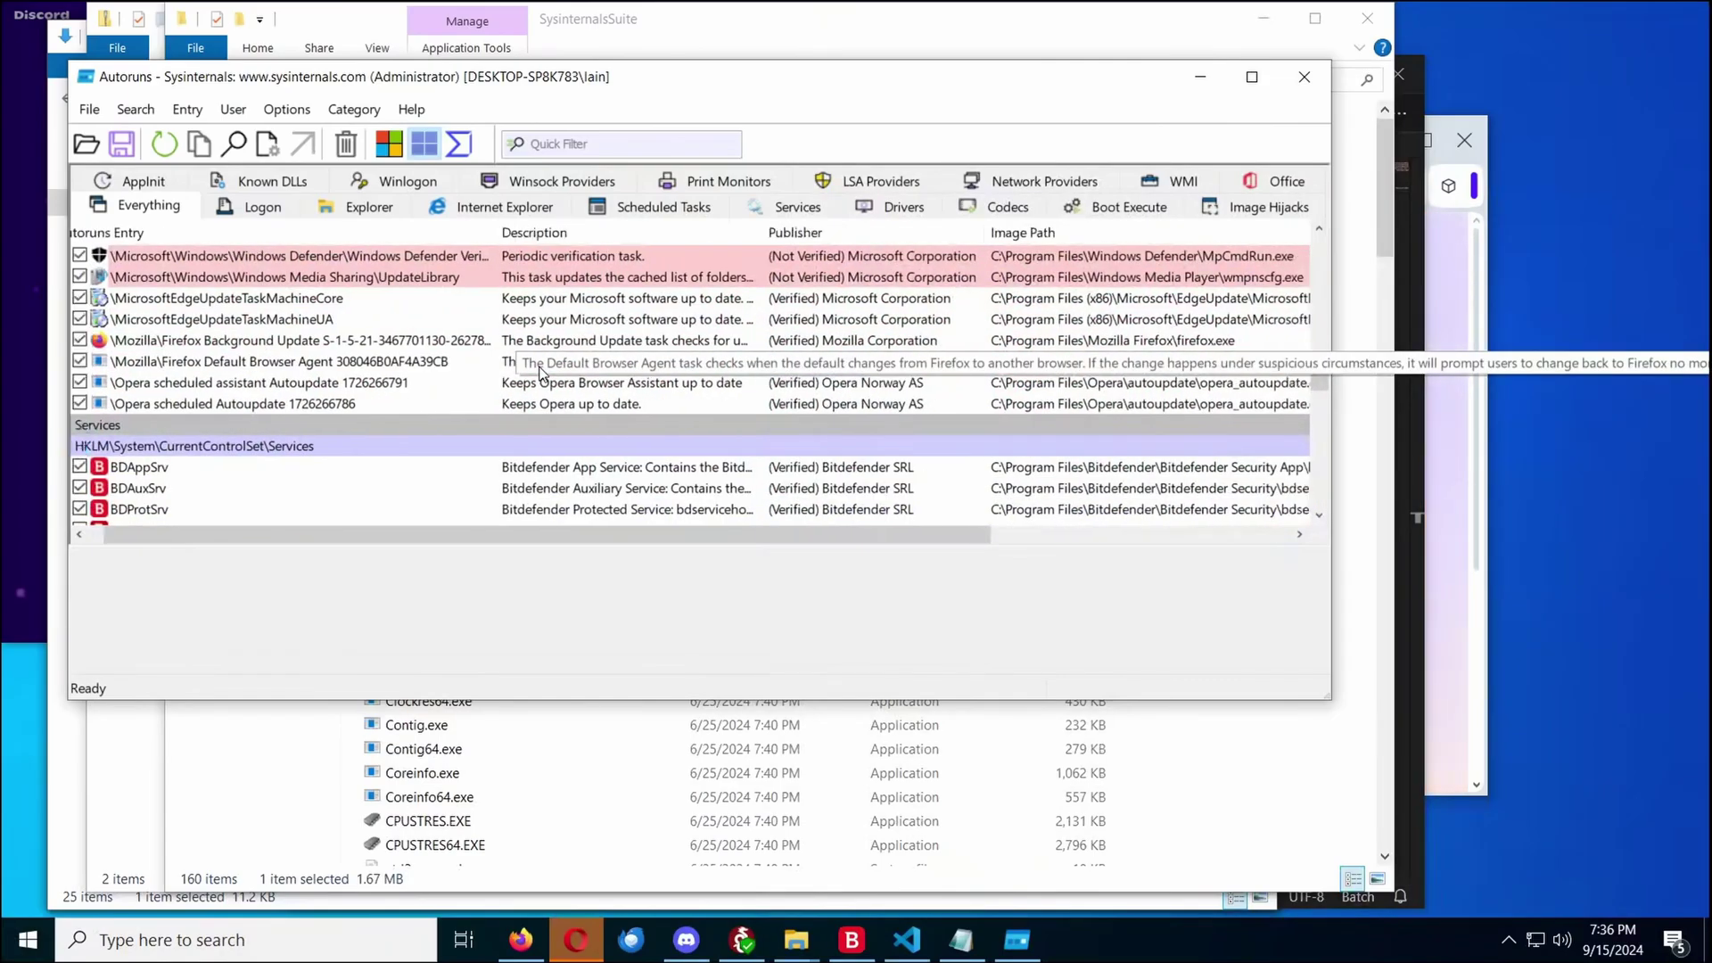
scroll(972, 296, "down", 3)
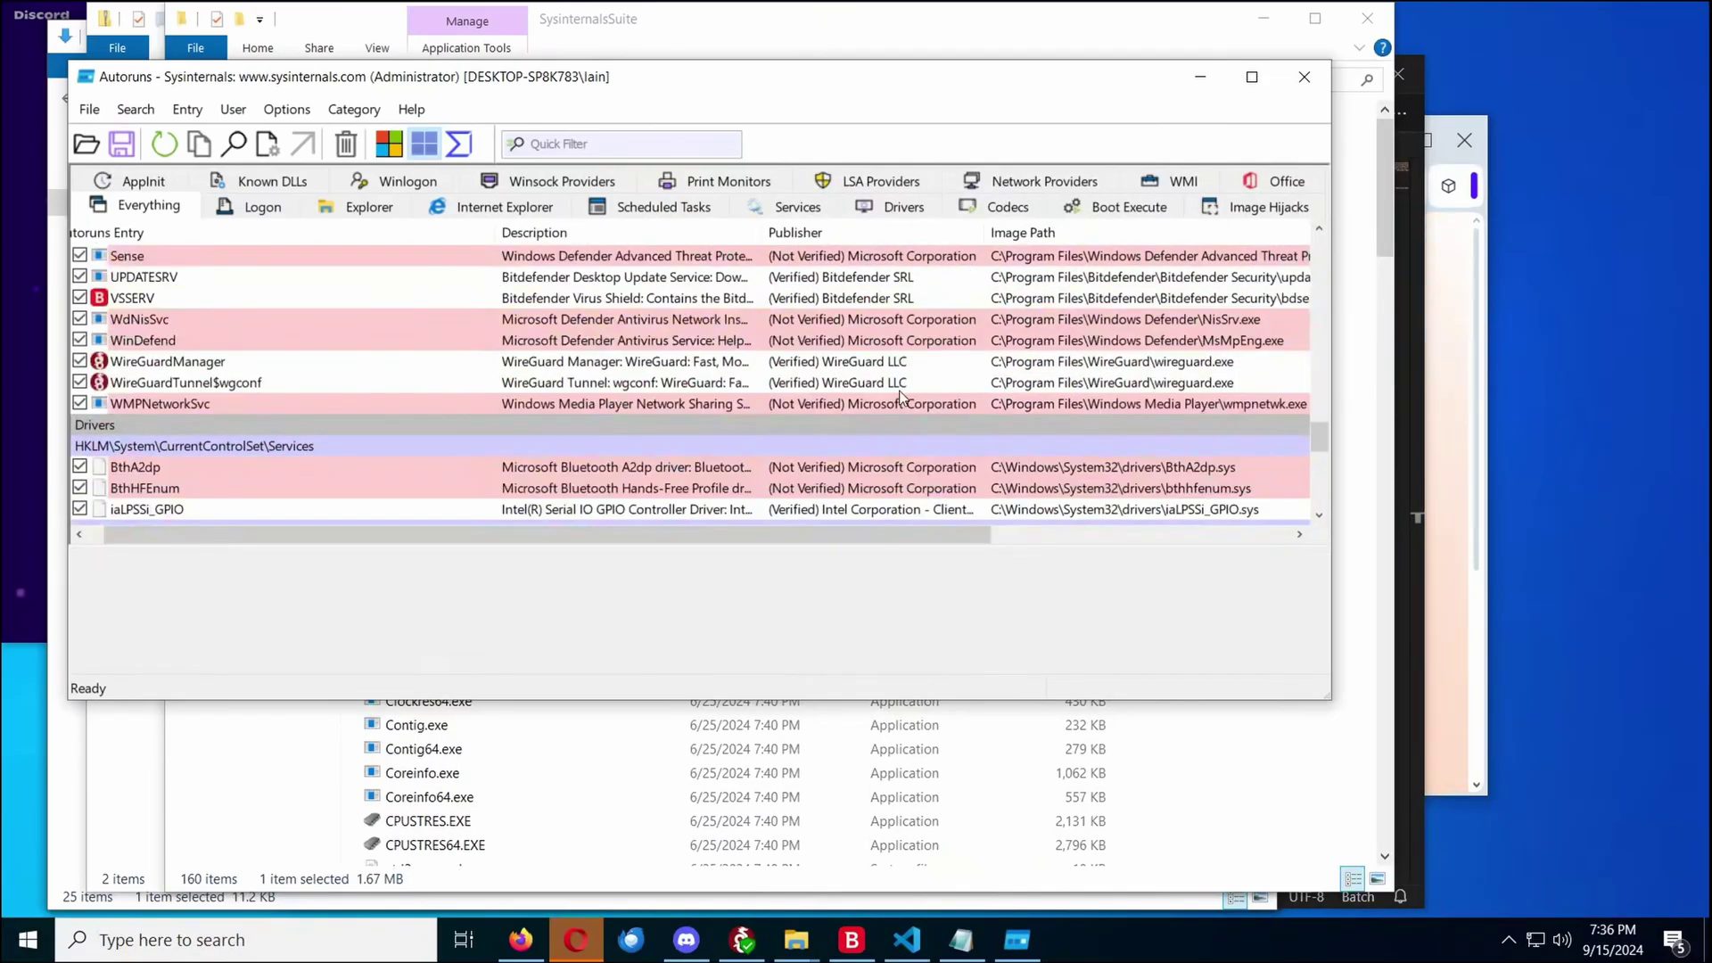
scroll(587, 506, "down", 3)
scroll(590, 492, "down", 6)
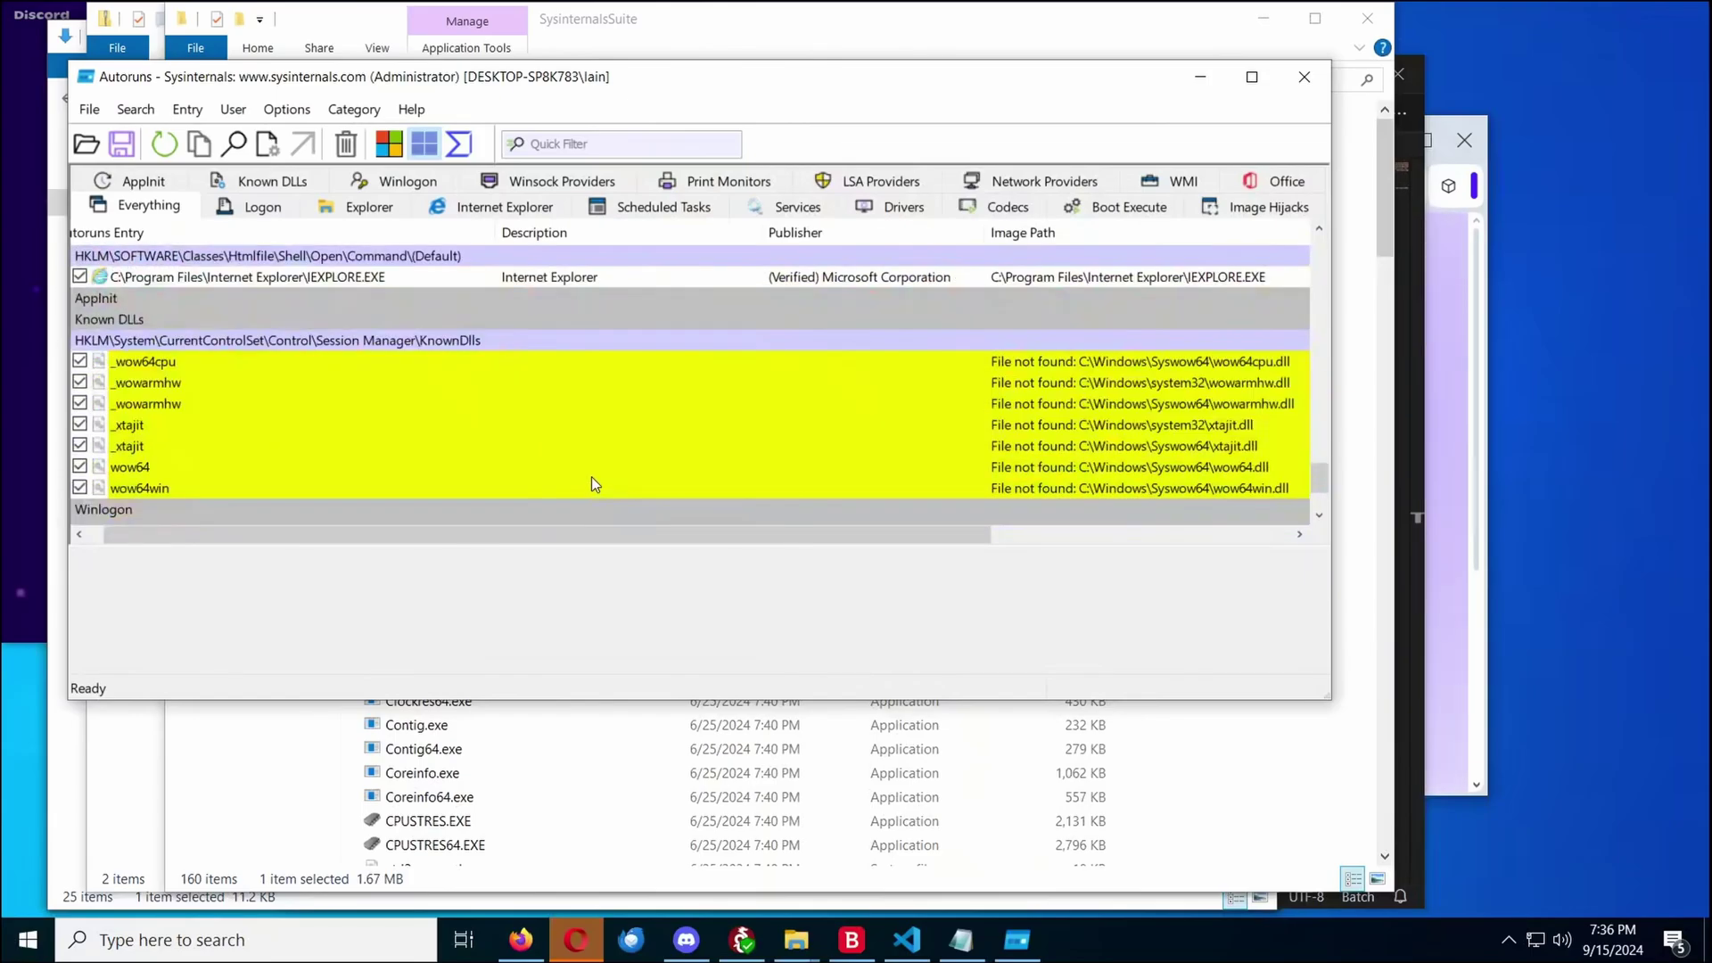
Launch procexp.exe from the SysinternalsSuite folder
left_click(1120, 815)
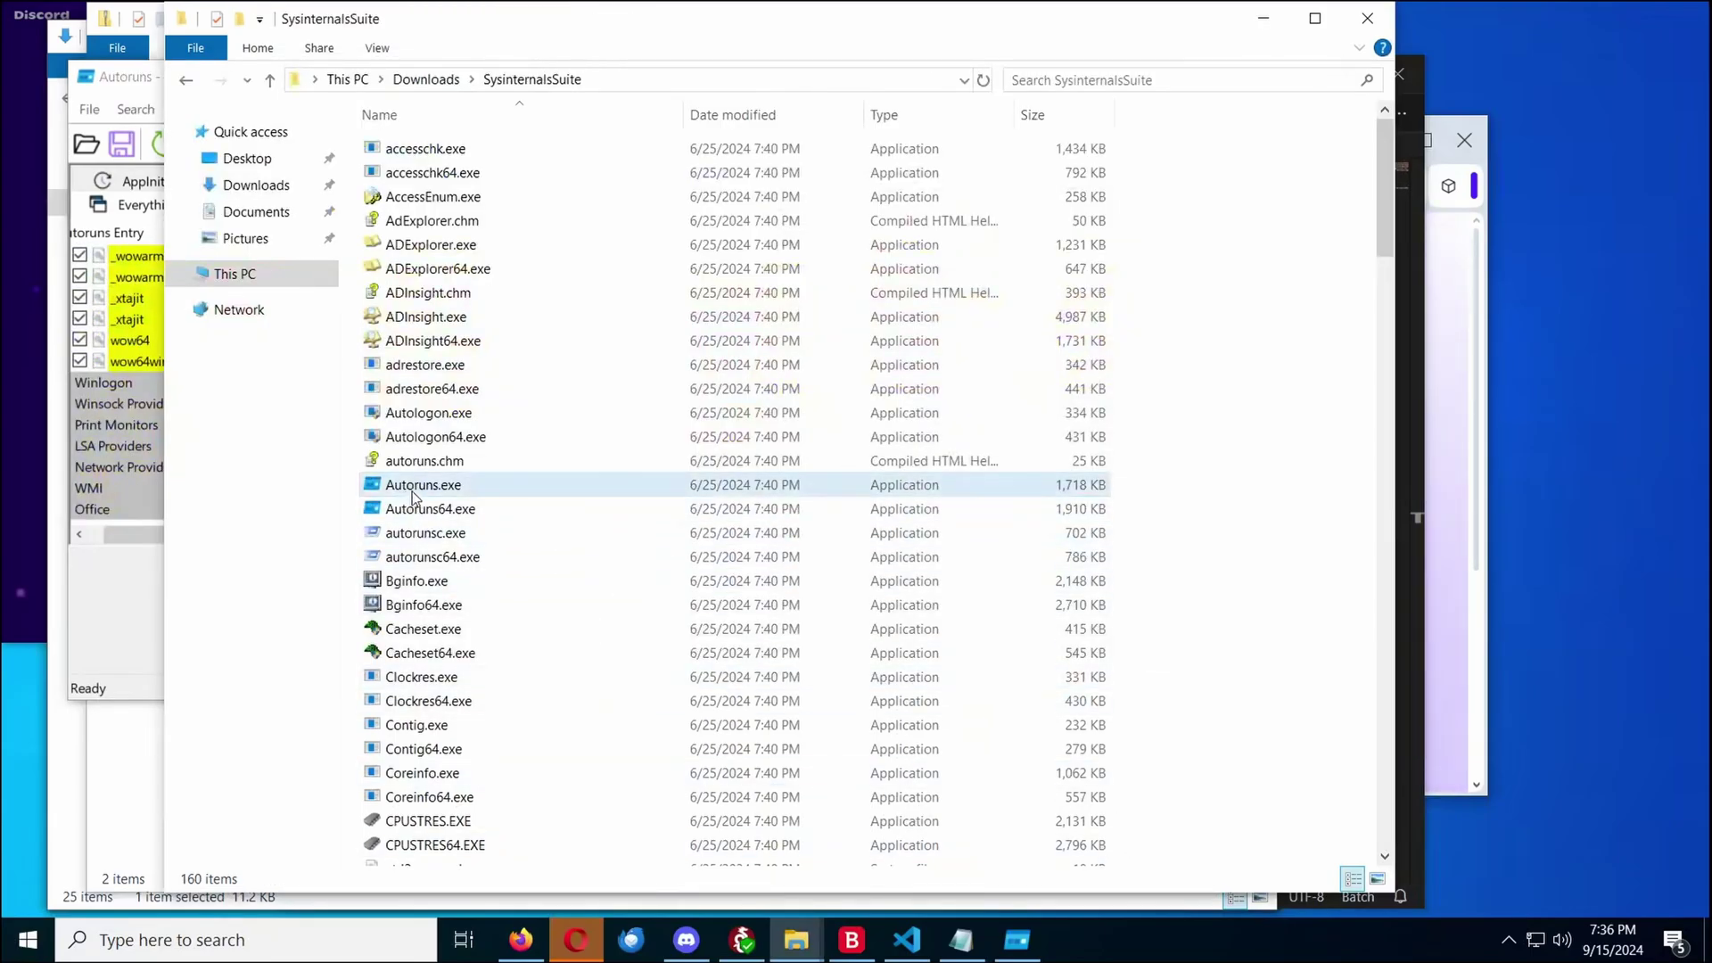
scroll(504, 491, "down", 12)
key("p")
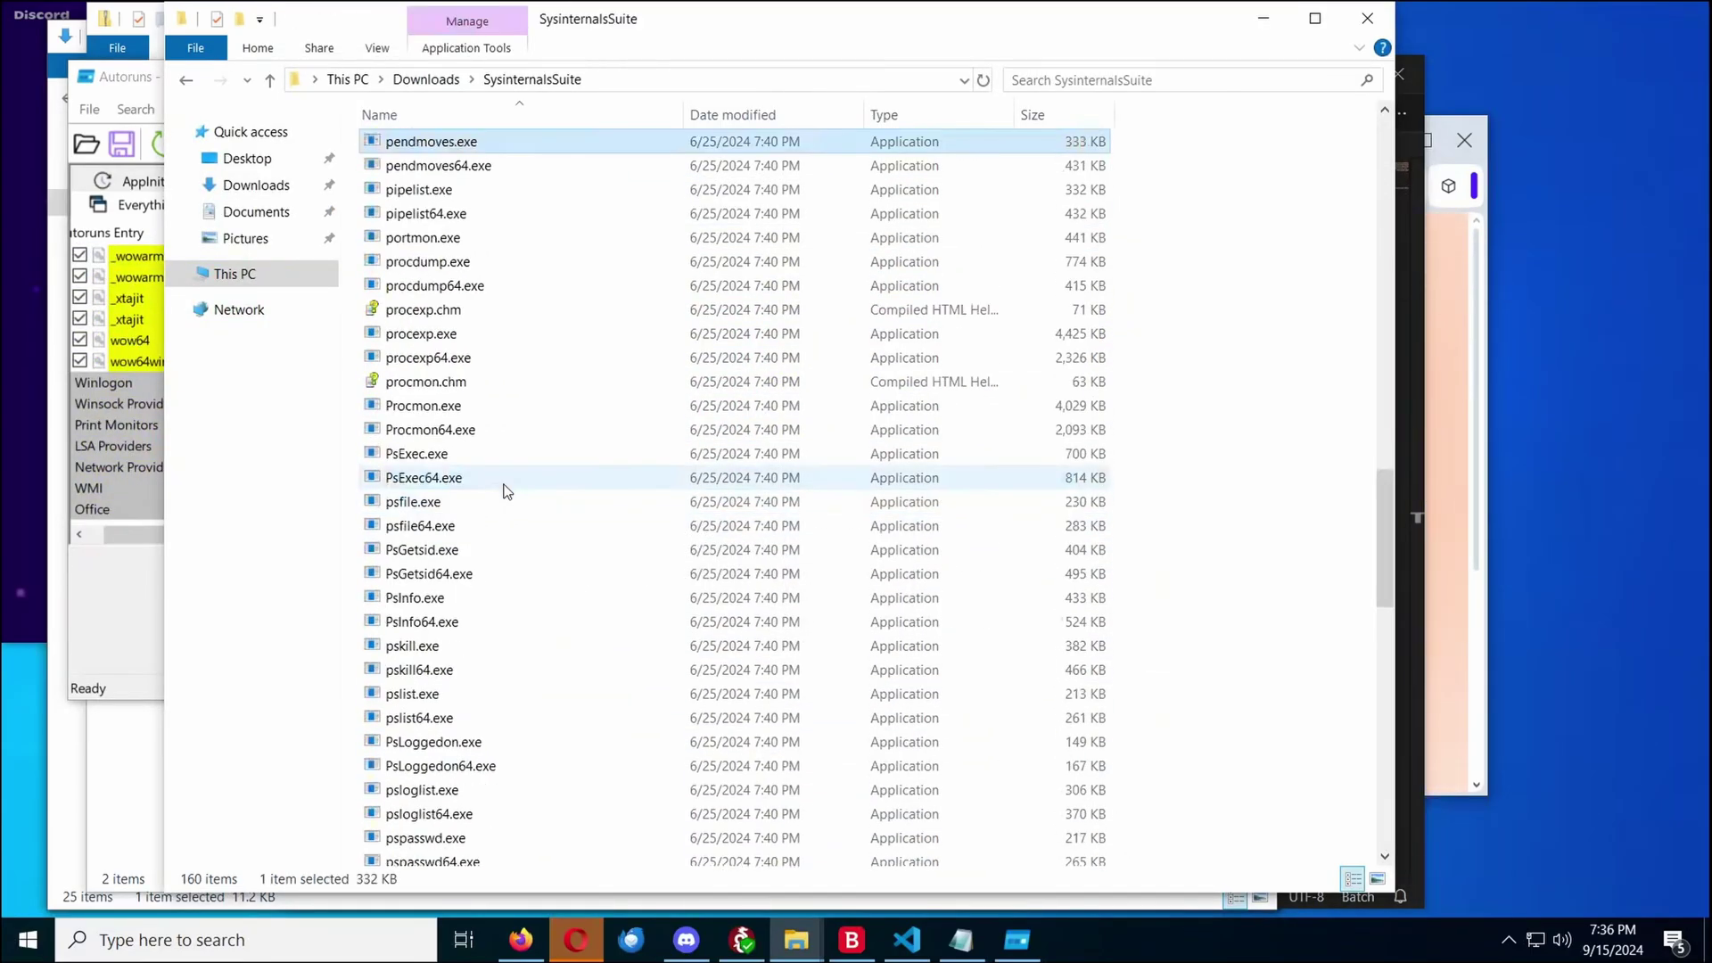
key("Down")
key("Down")
key("Down")
key("Down")
key("Down")
key("Down")
key("Down")
key("Down")
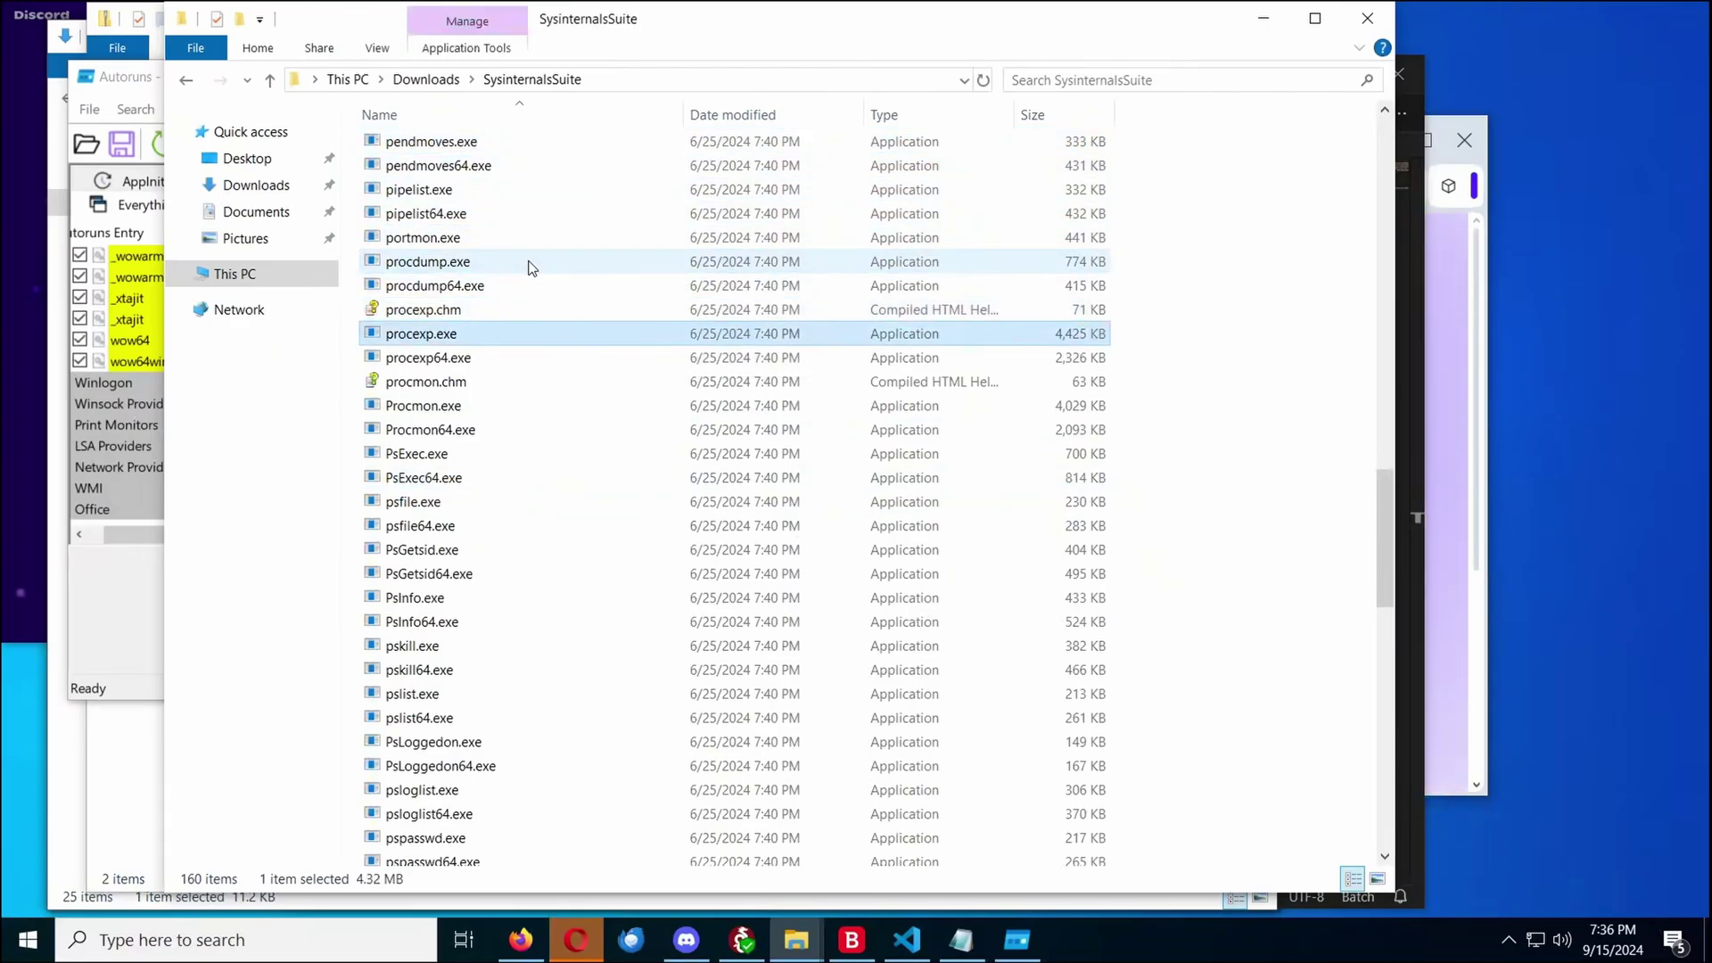
double_click(489, 332)
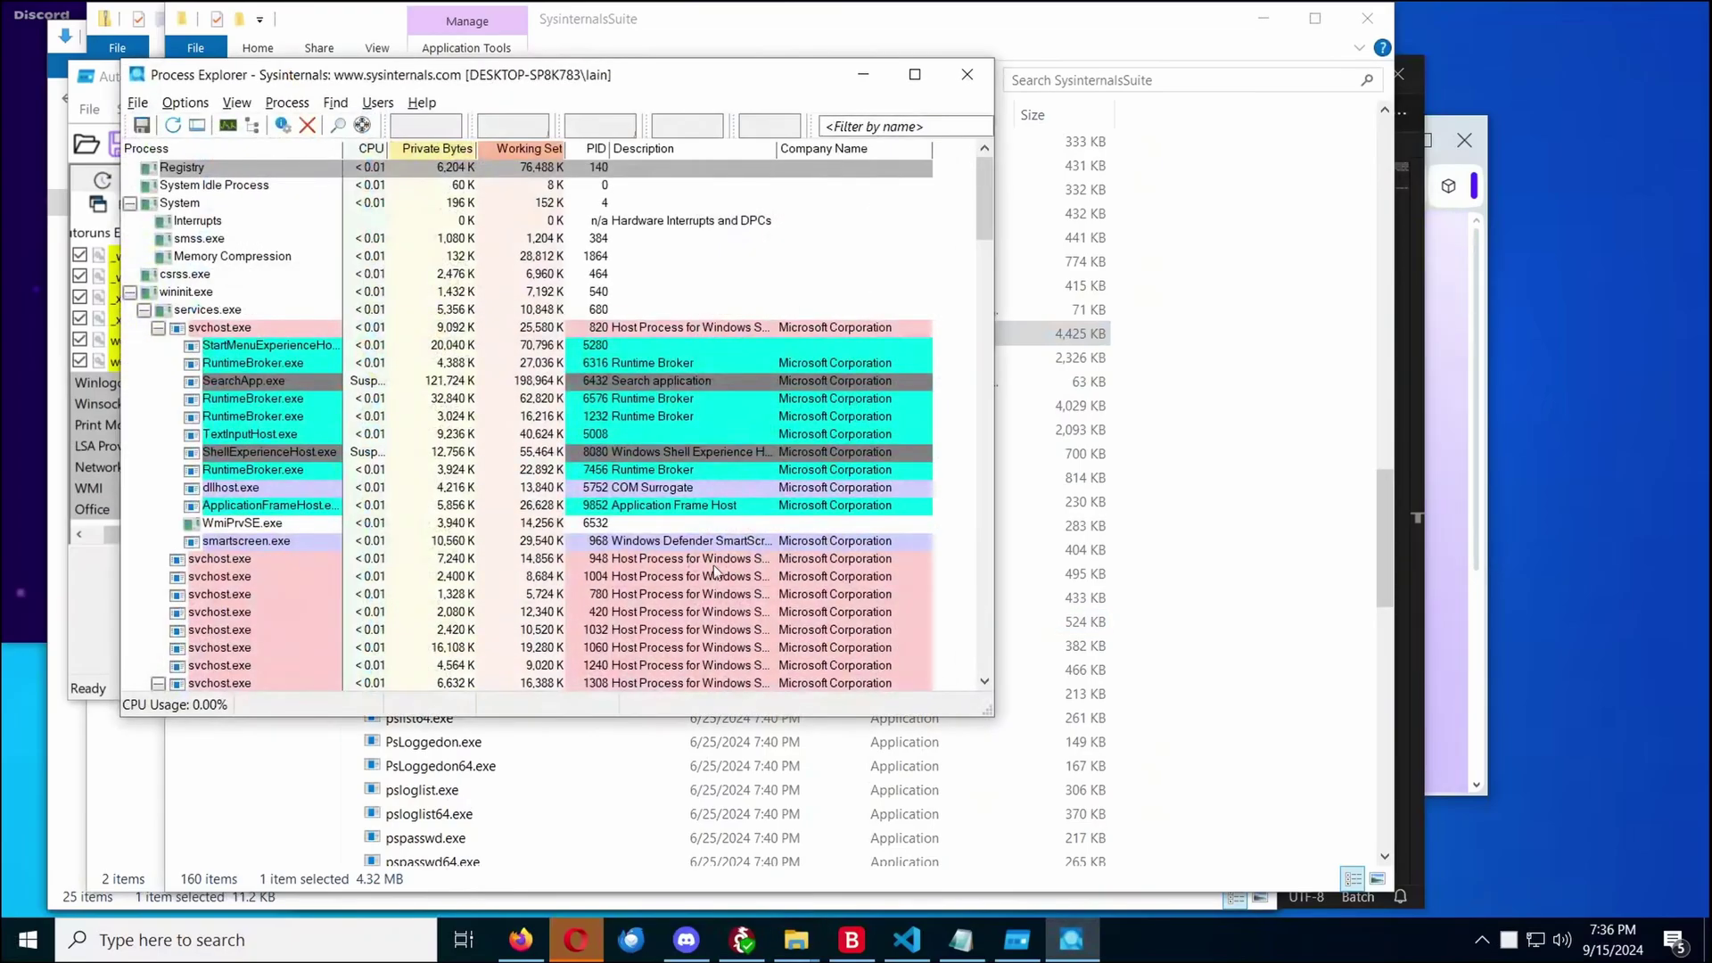
Scroll through Process Explorer's process tree for unexpected processes, then close it
scroll(264, 594, "down", 15)
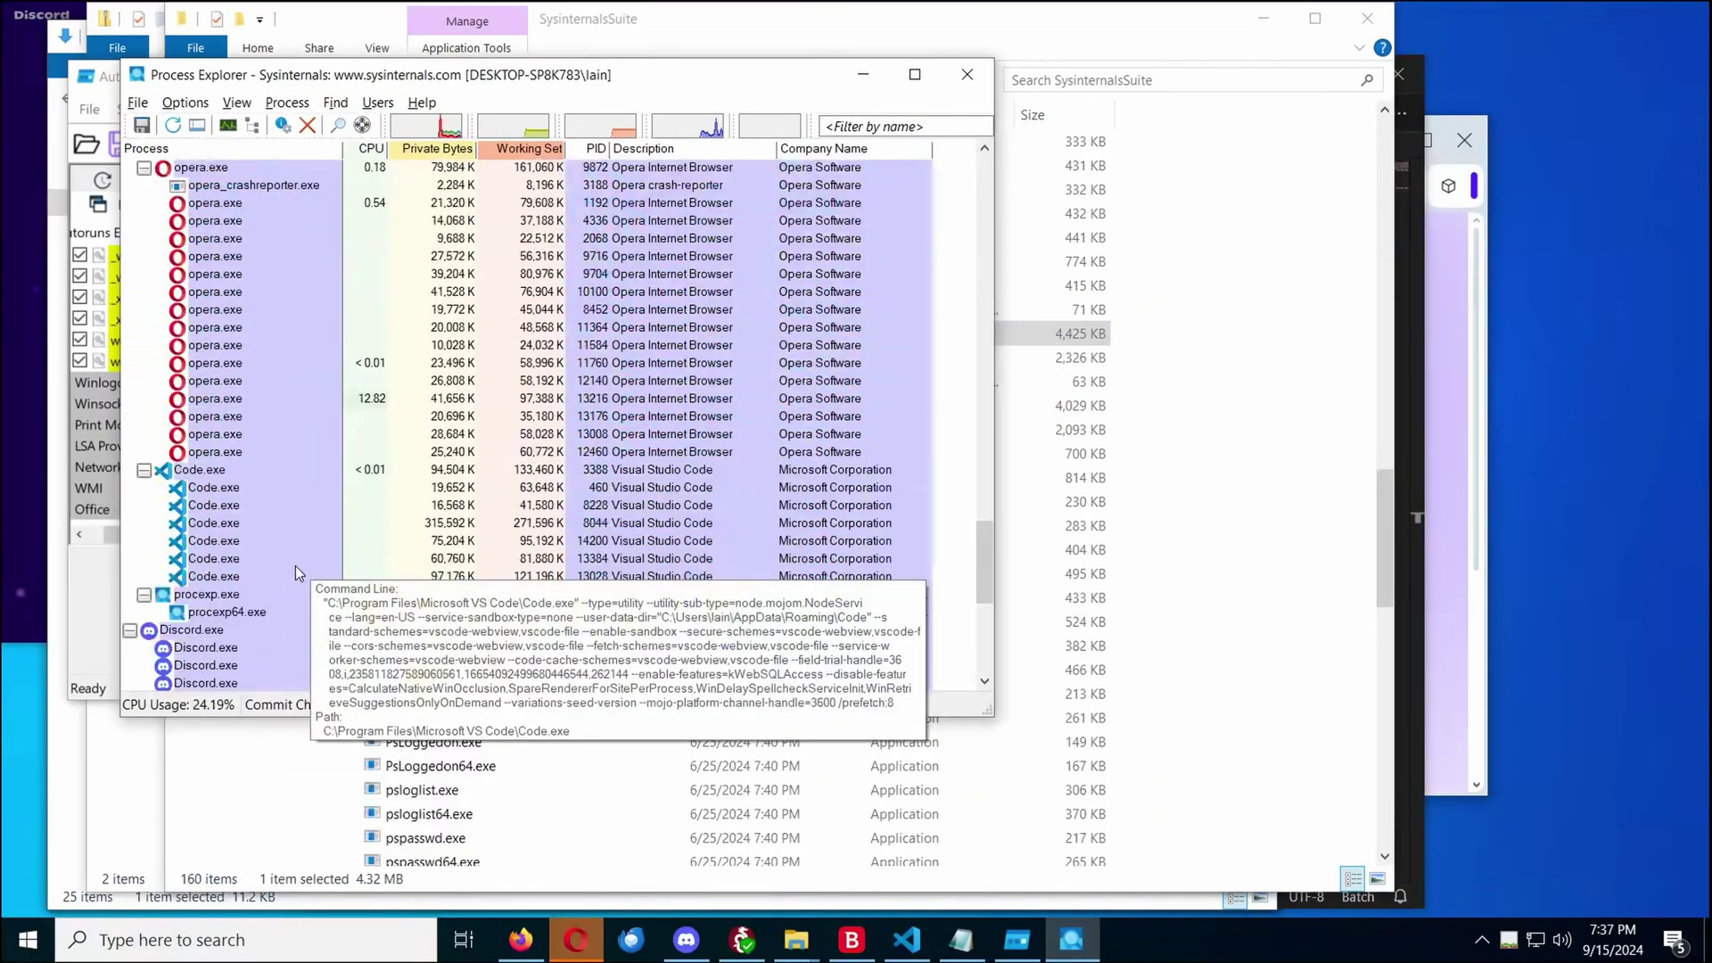
scroll(296, 565, "down", 8)
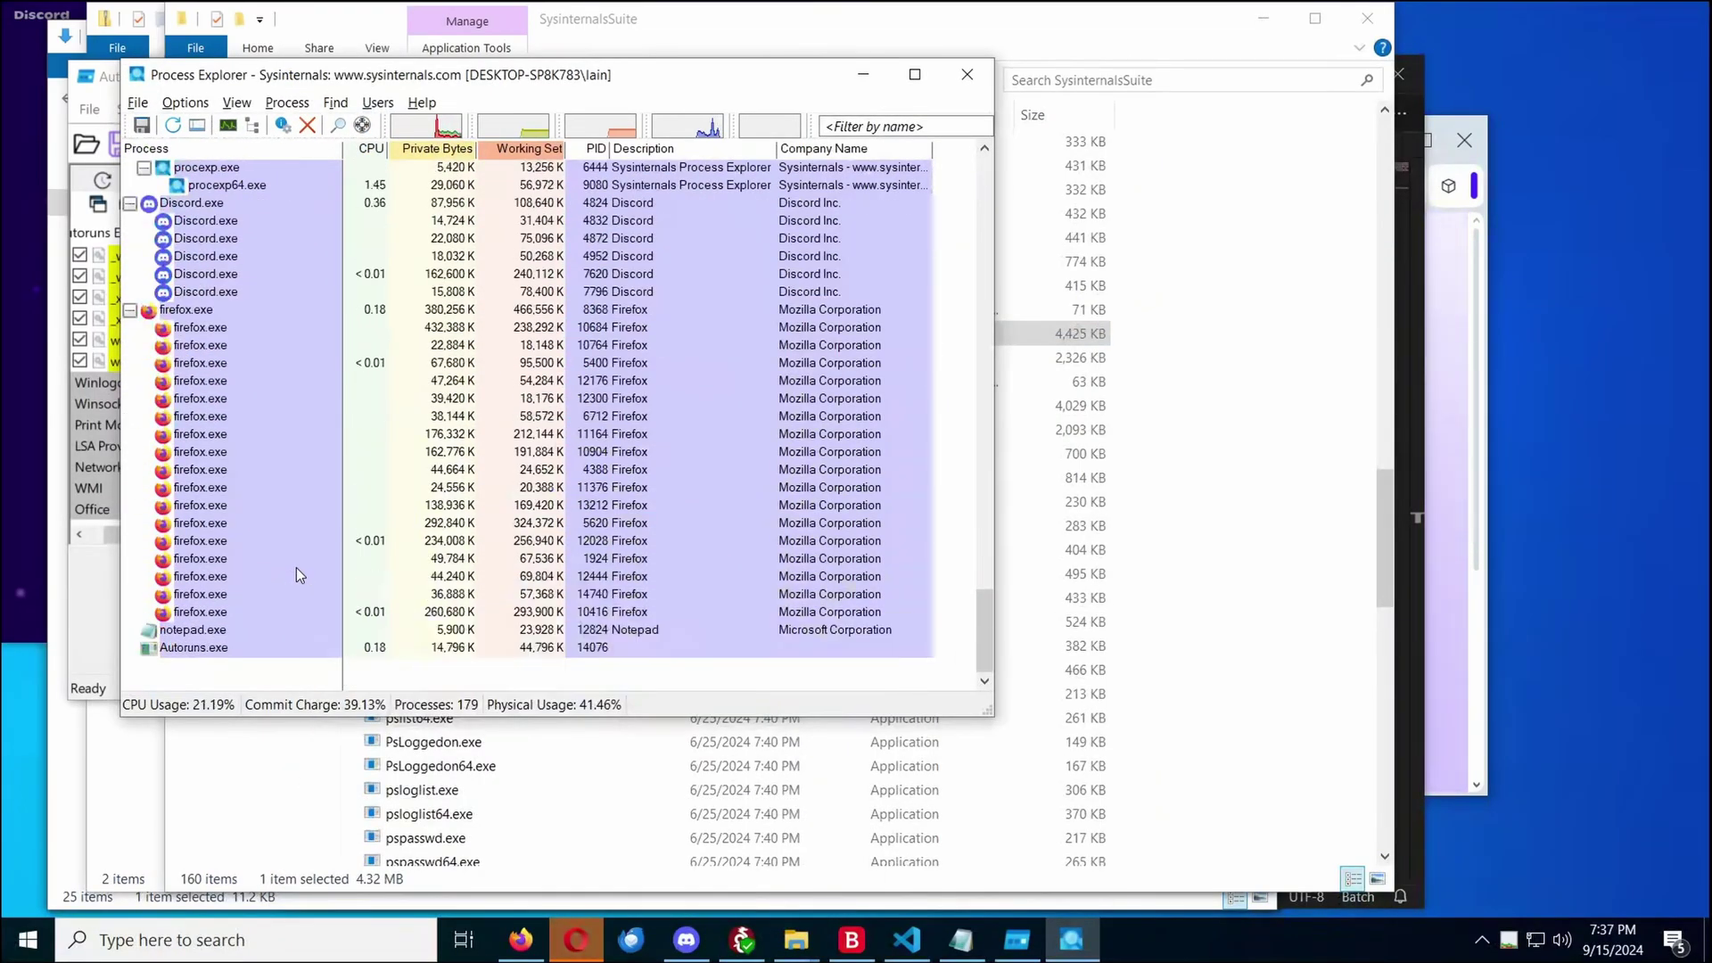
scroll(296, 568, "up", 20)
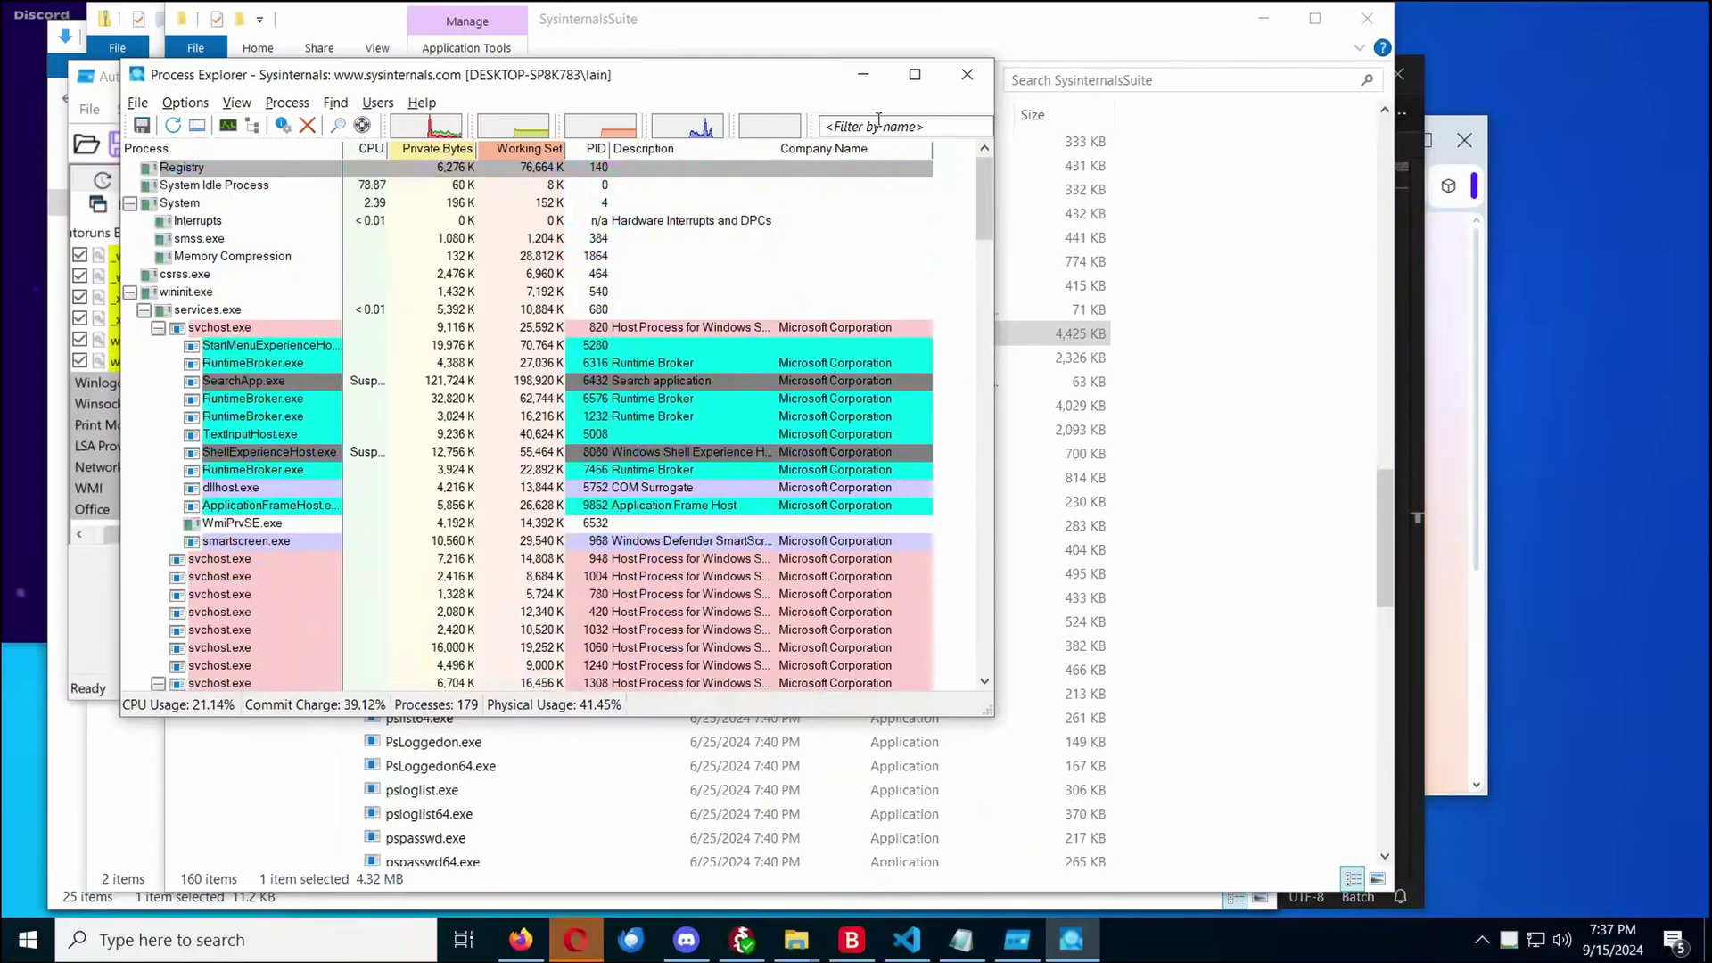
left_click(967, 74)
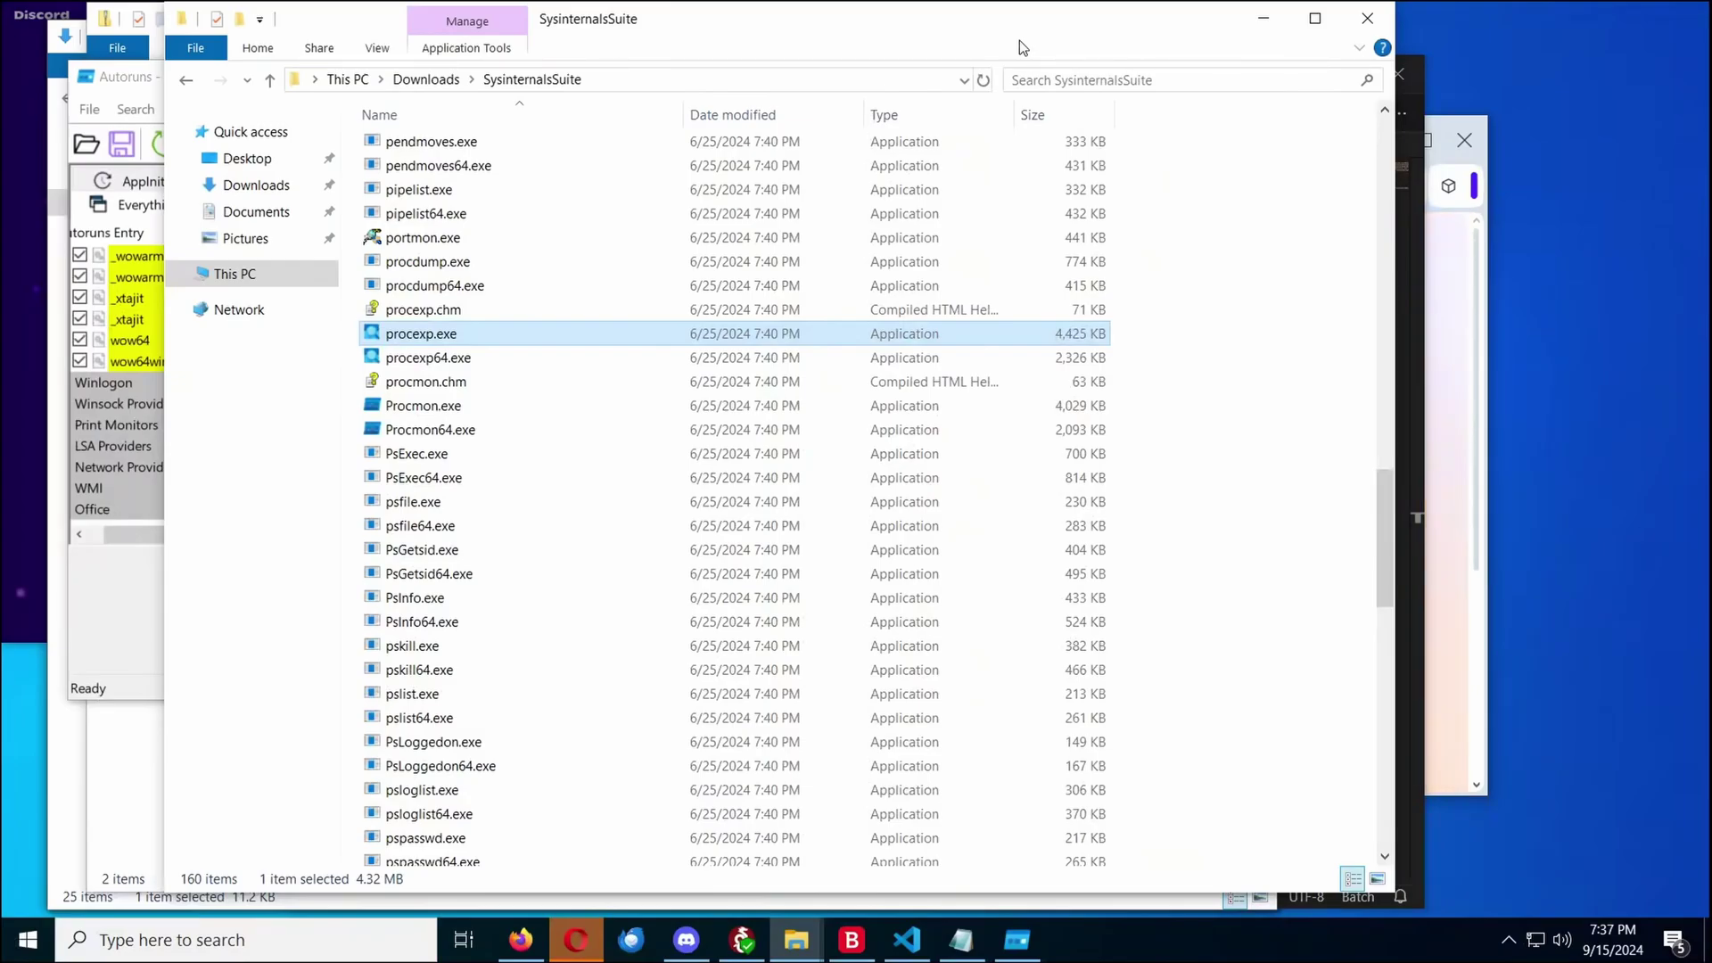
Close Autoruns, move the SysinternalsSuite and zip windows aside, and raise Bitdefender's Notifications window
left_click_drag(1019, 41, 901, 507)
left_click(1248, 287)
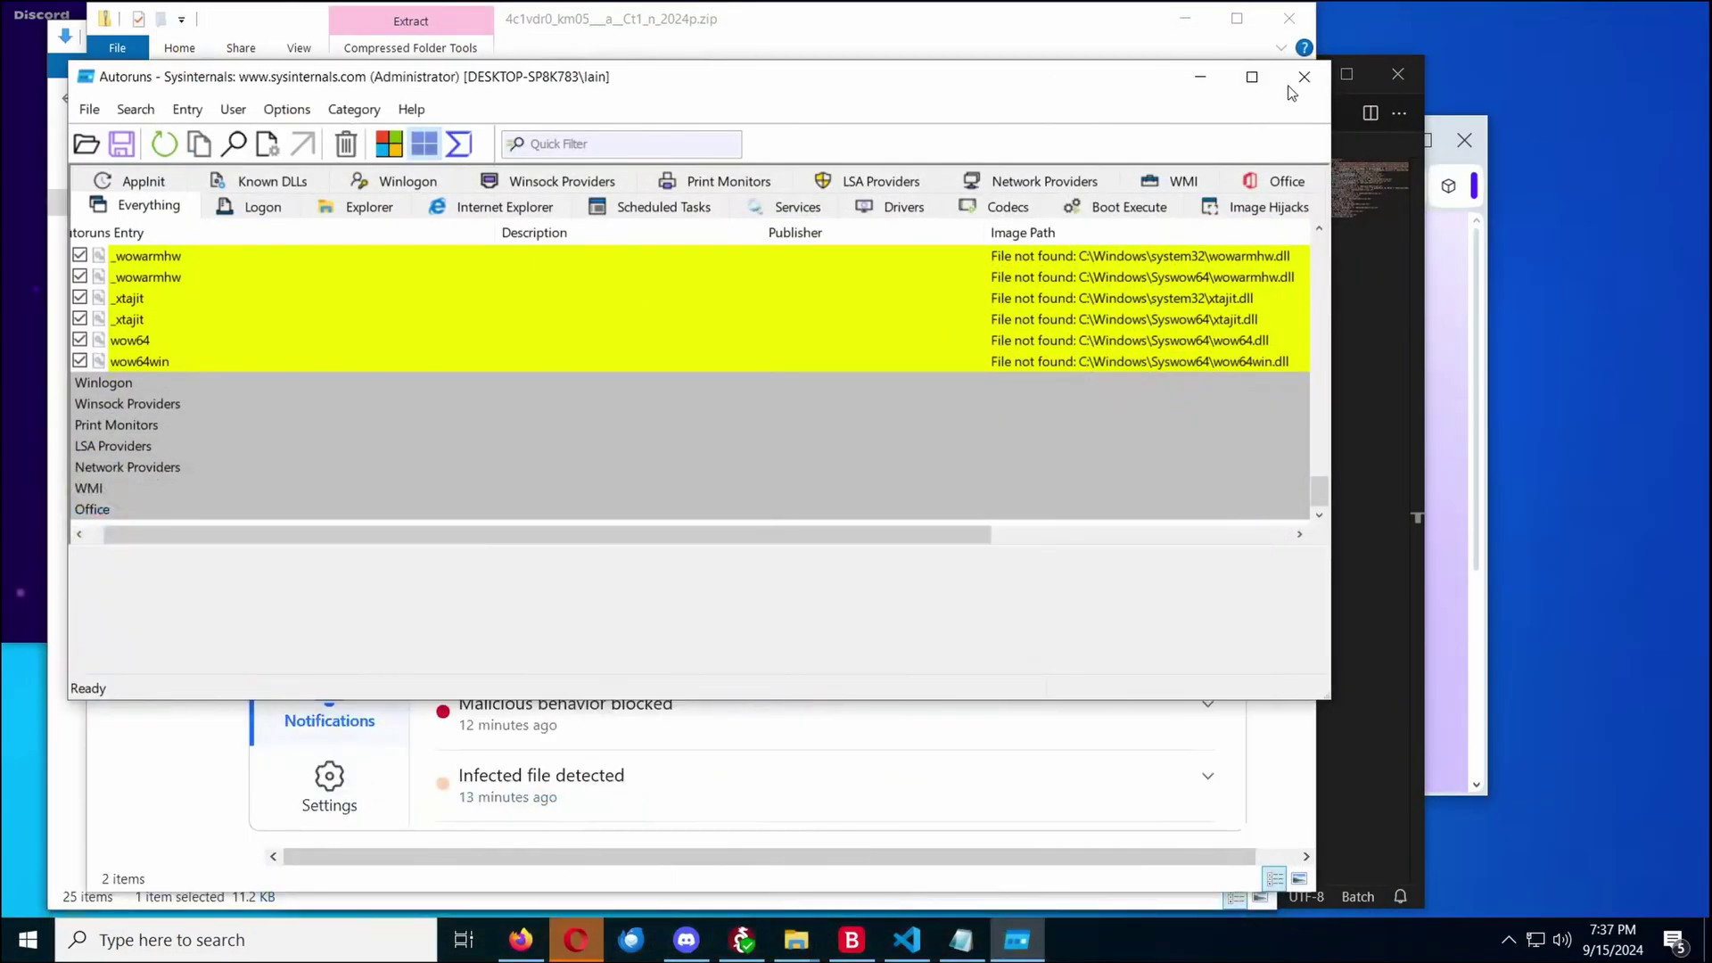
left_click(1303, 77)
left_click_drag(1050, 26, 1052, 592)
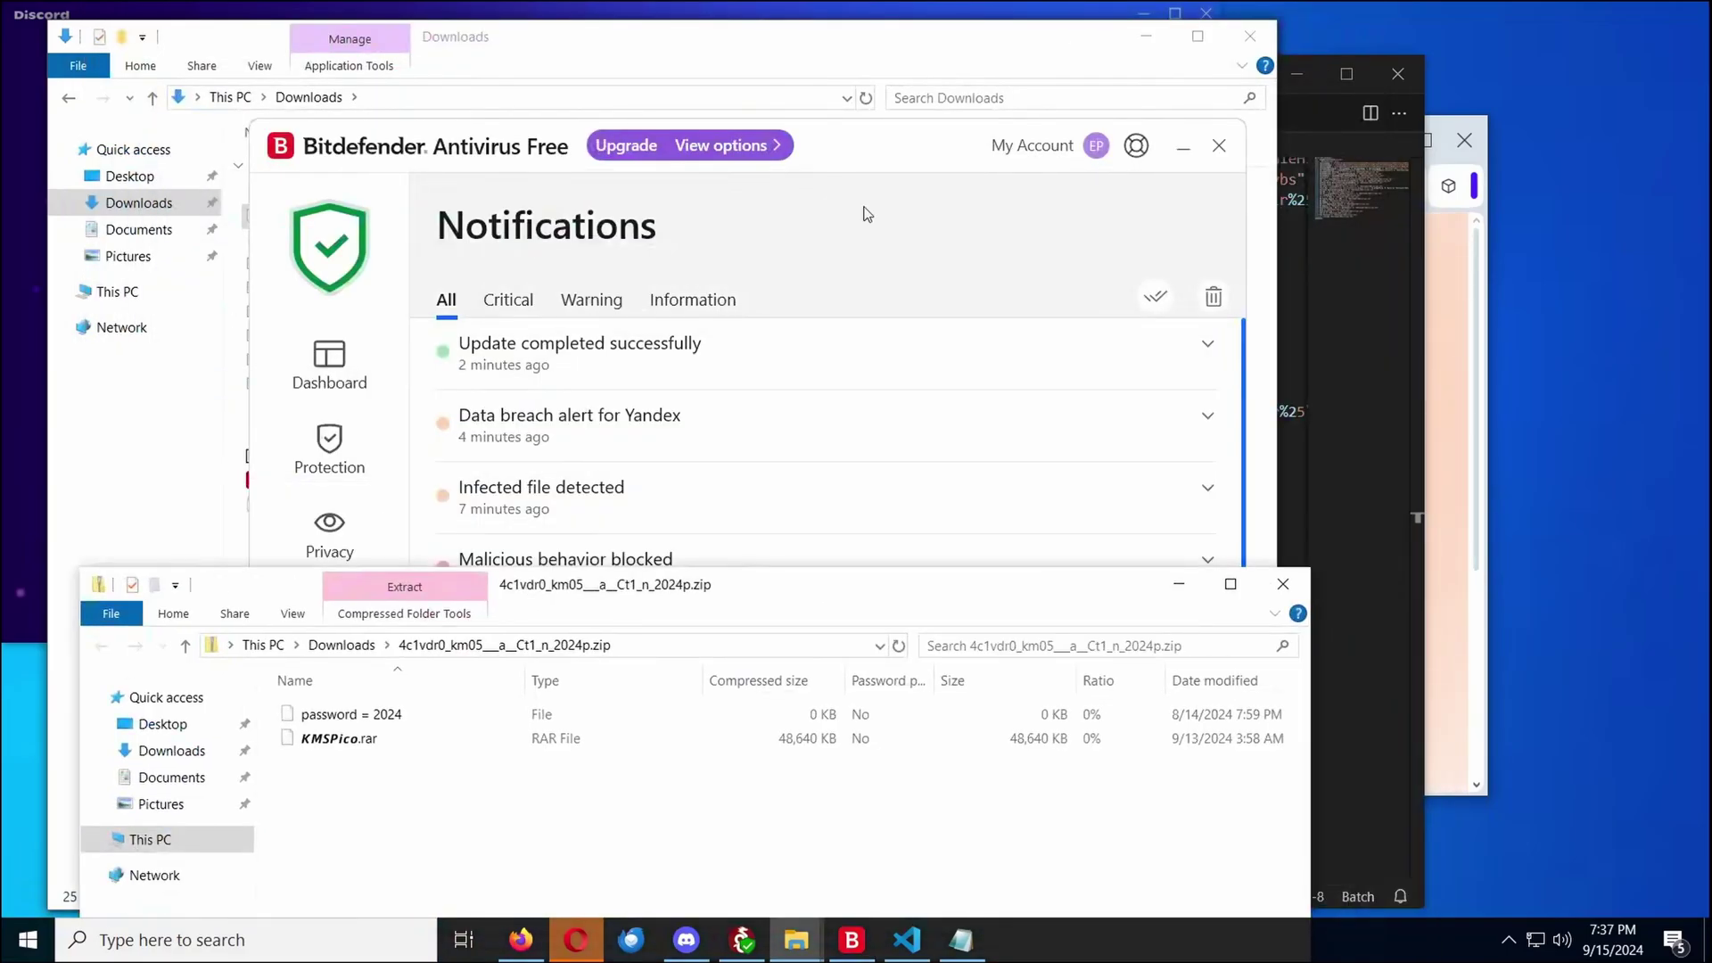
left_click_drag(923, 168, 955, 150)
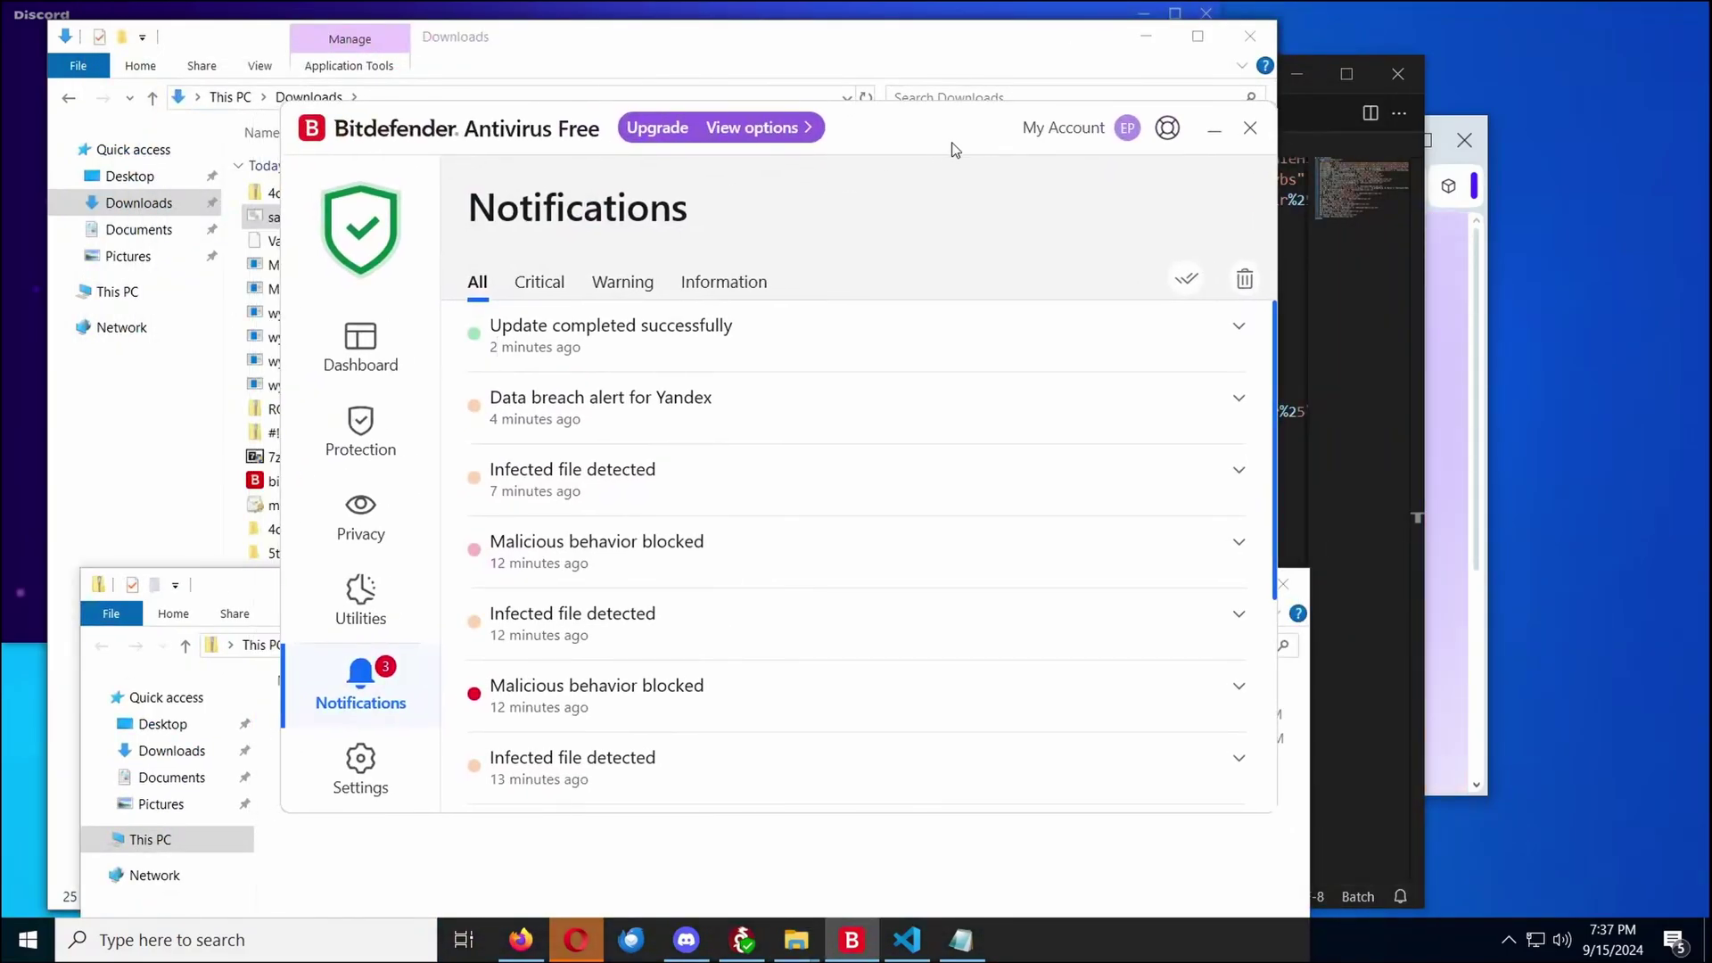
left_click_drag(955, 150, 1029, 102)
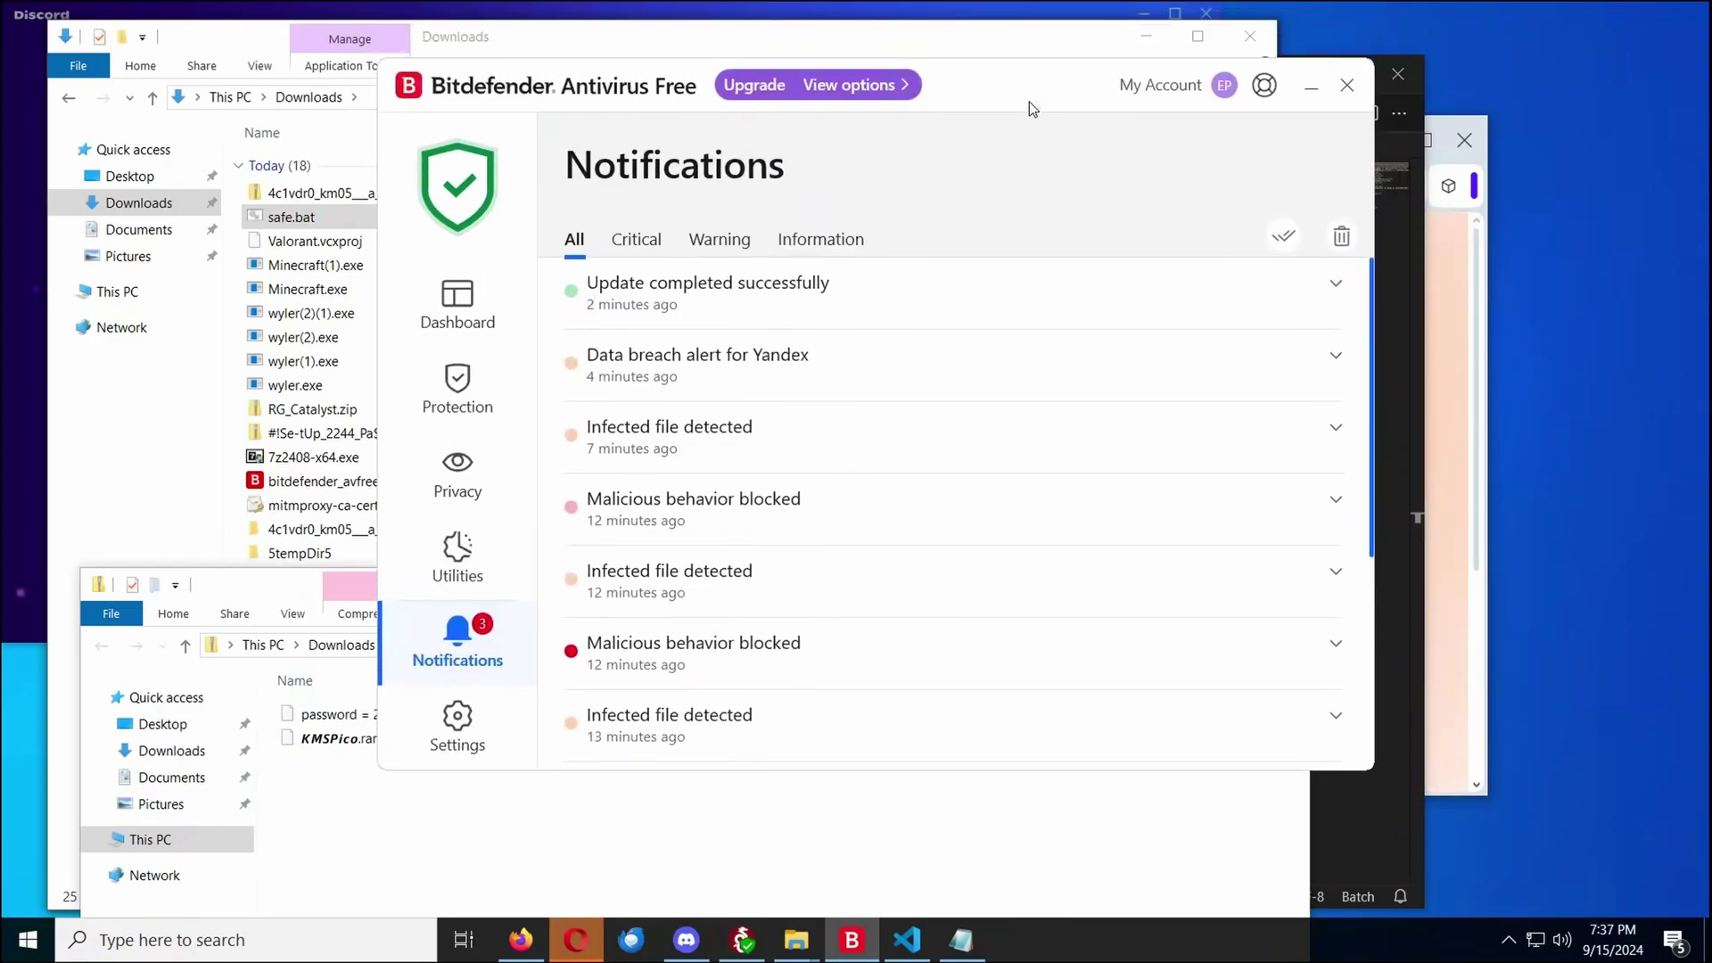